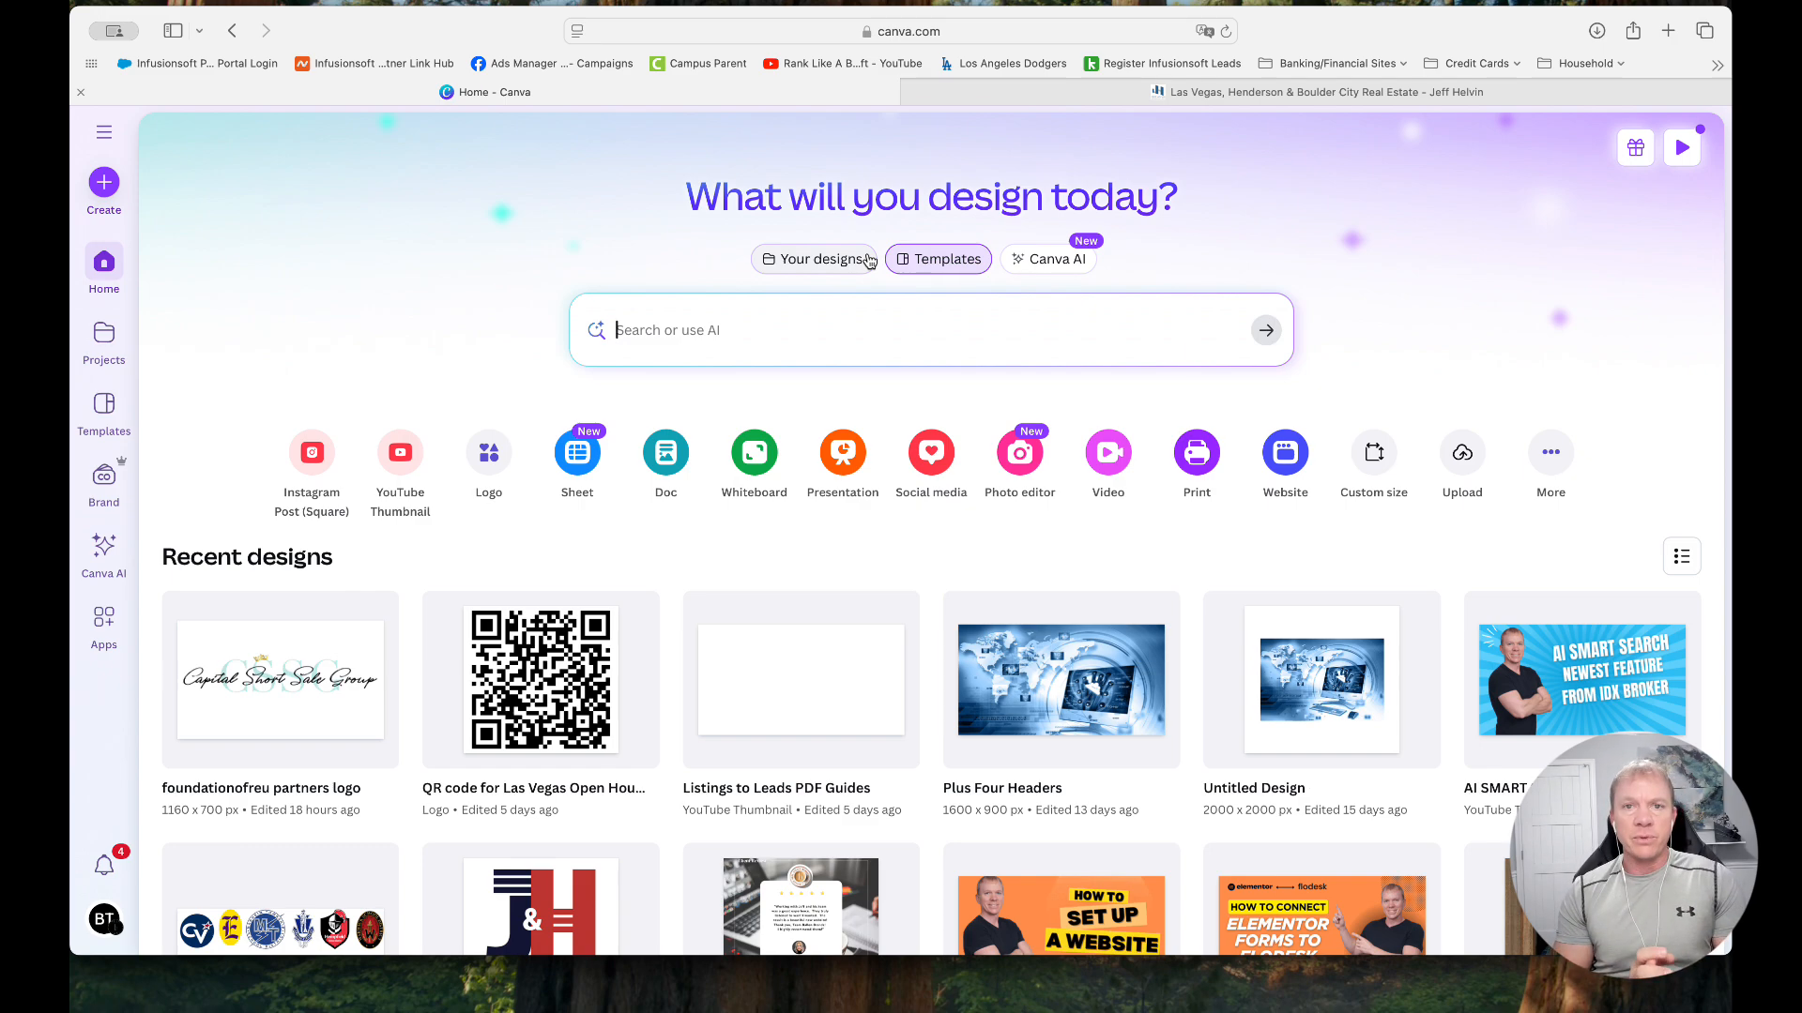
Switch to the Las Vegas real estate website and look through the home page's featured locations and property listings
click(1025, 94)
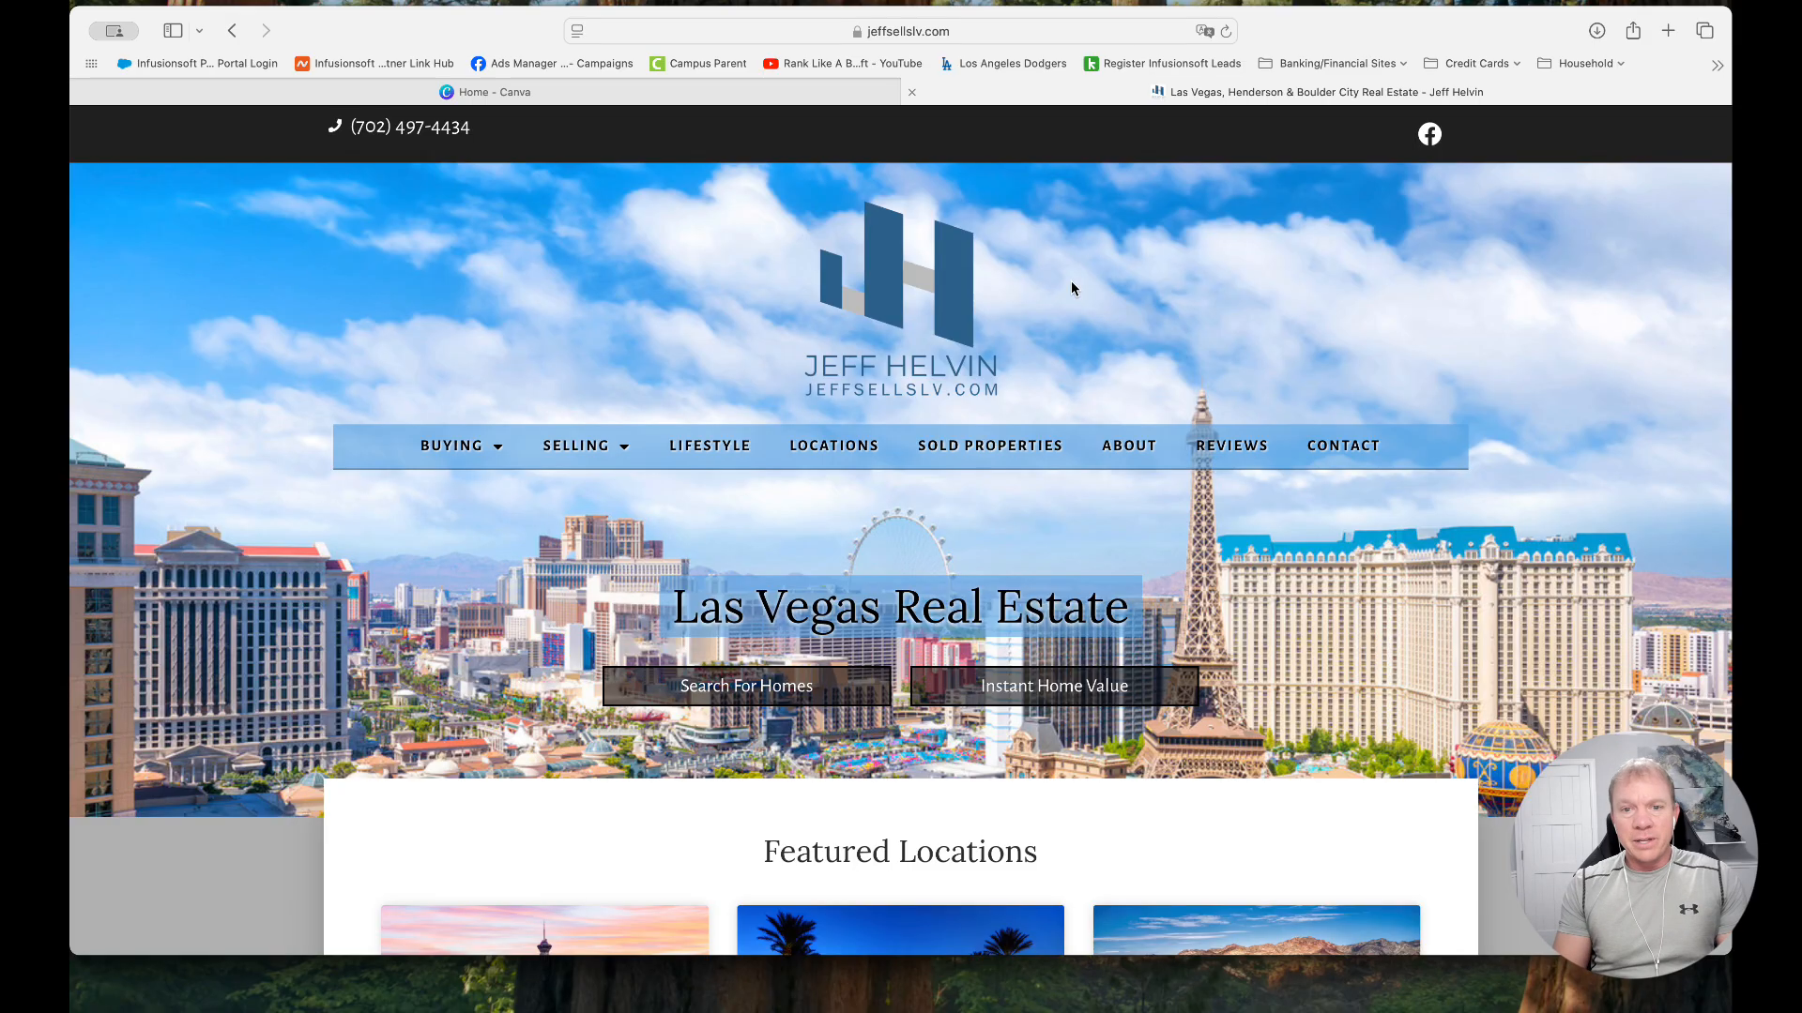
scroll(1072, 288, down, 6)
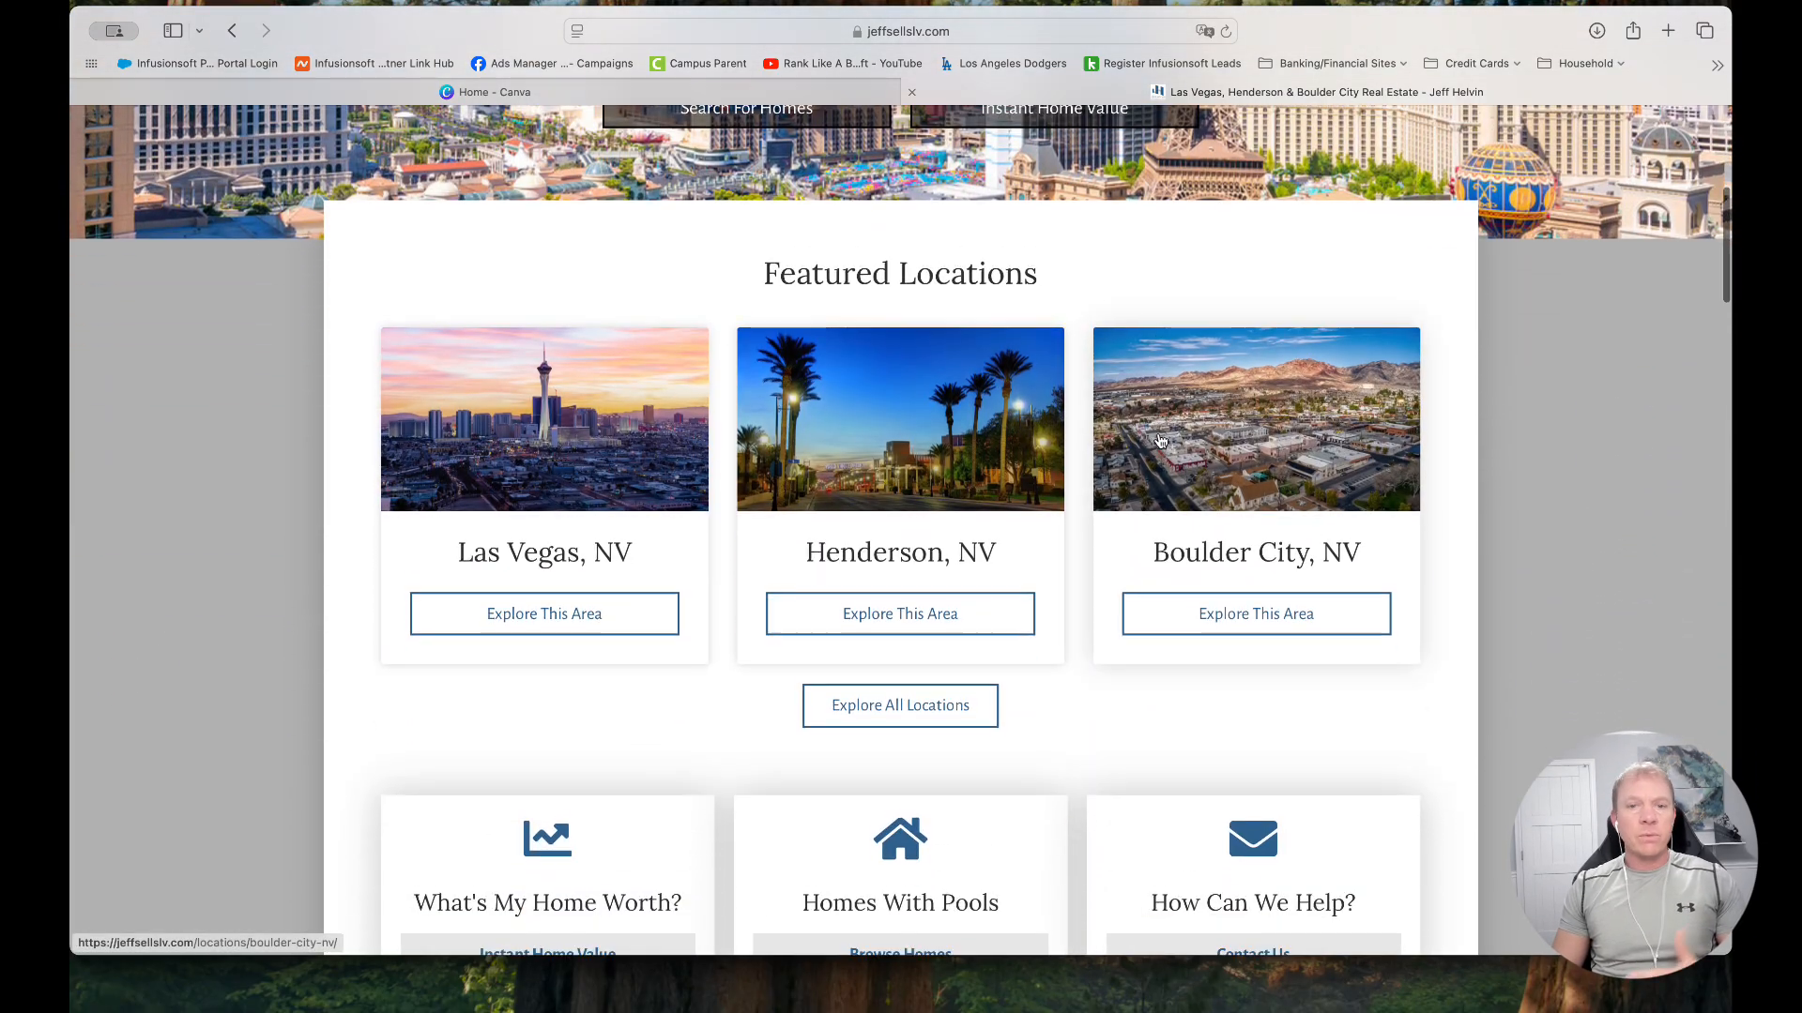
scroll(1161, 441, down, 12)
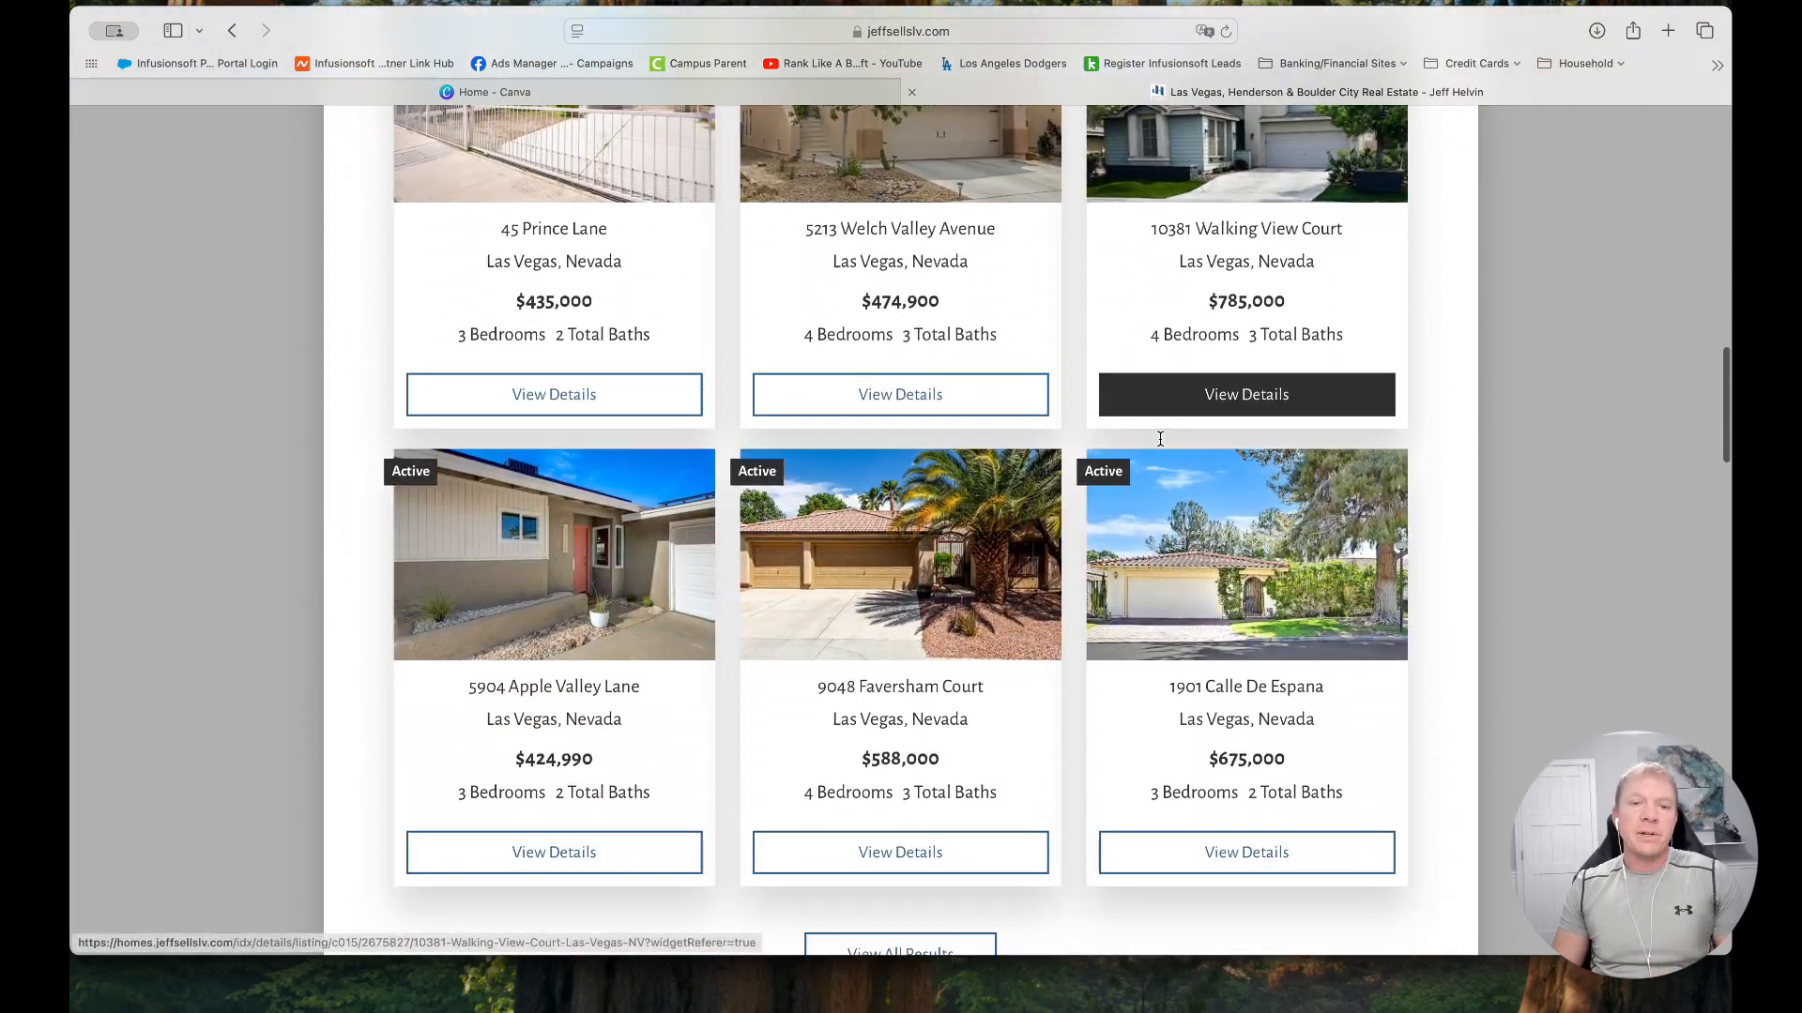
scroll(1142, 455, down, 6)
scroll(650, 593, up, 20)
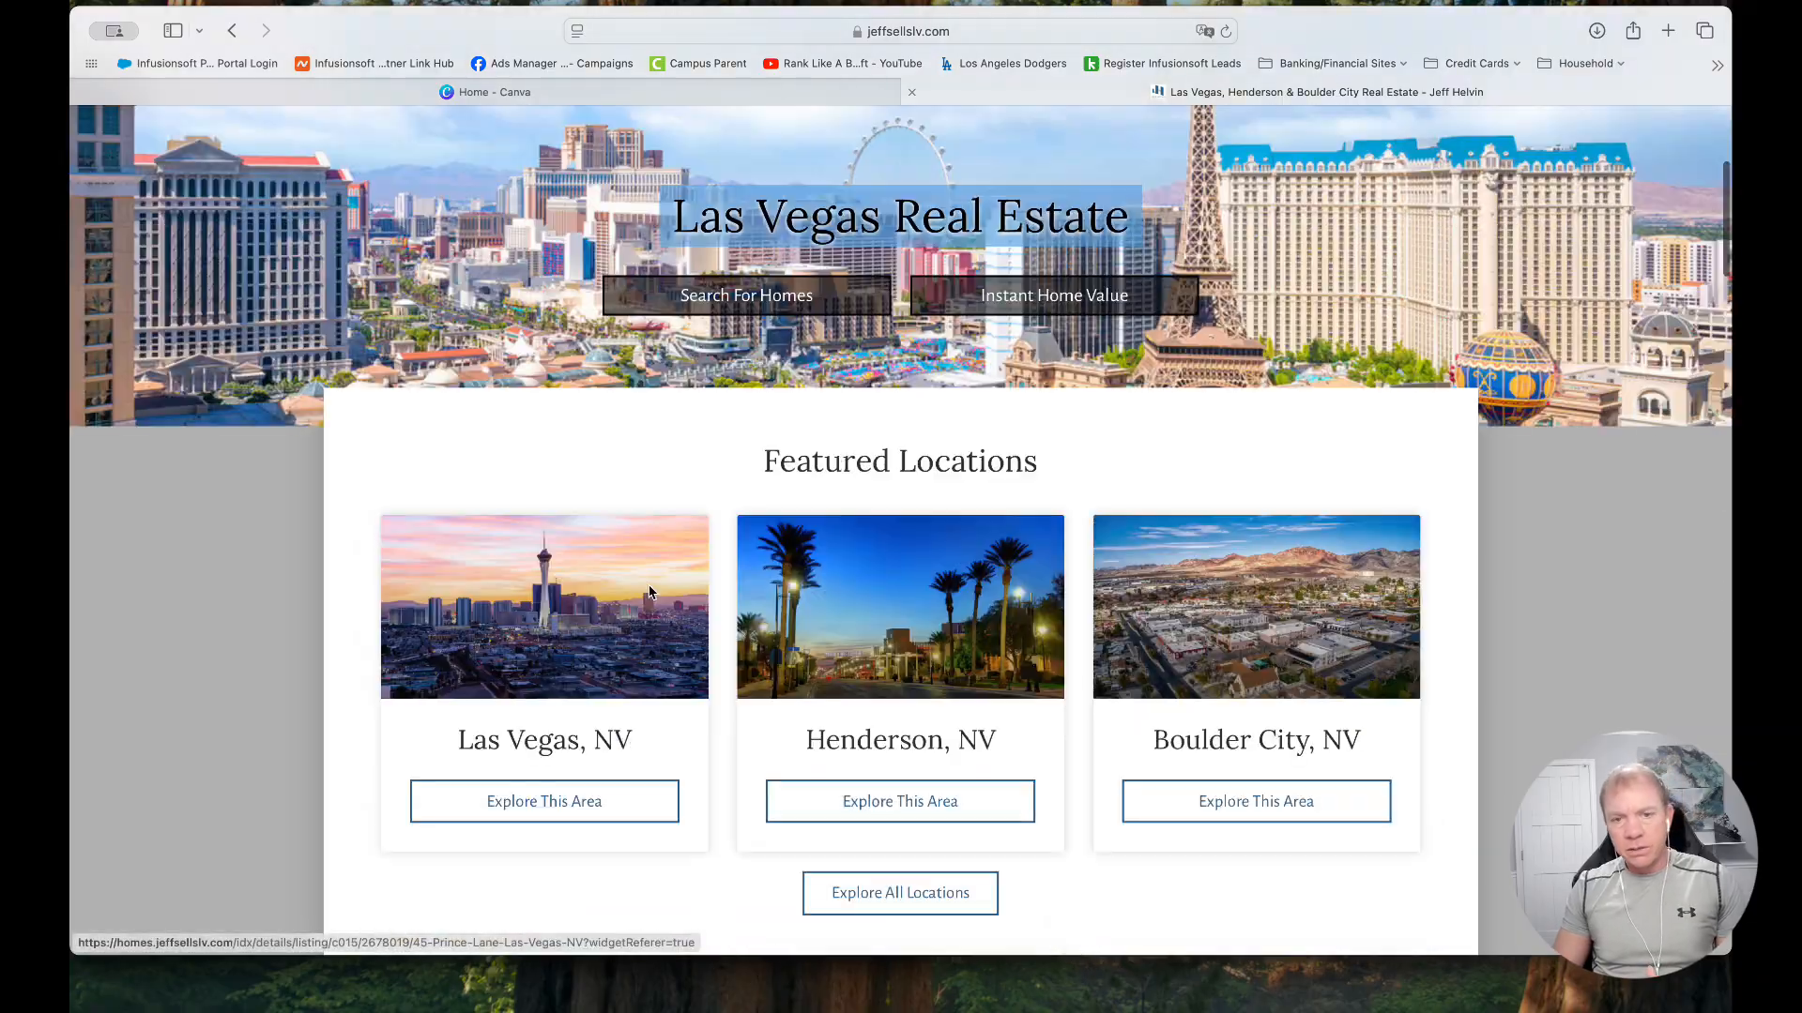
scroll(650, 593, down, 5)
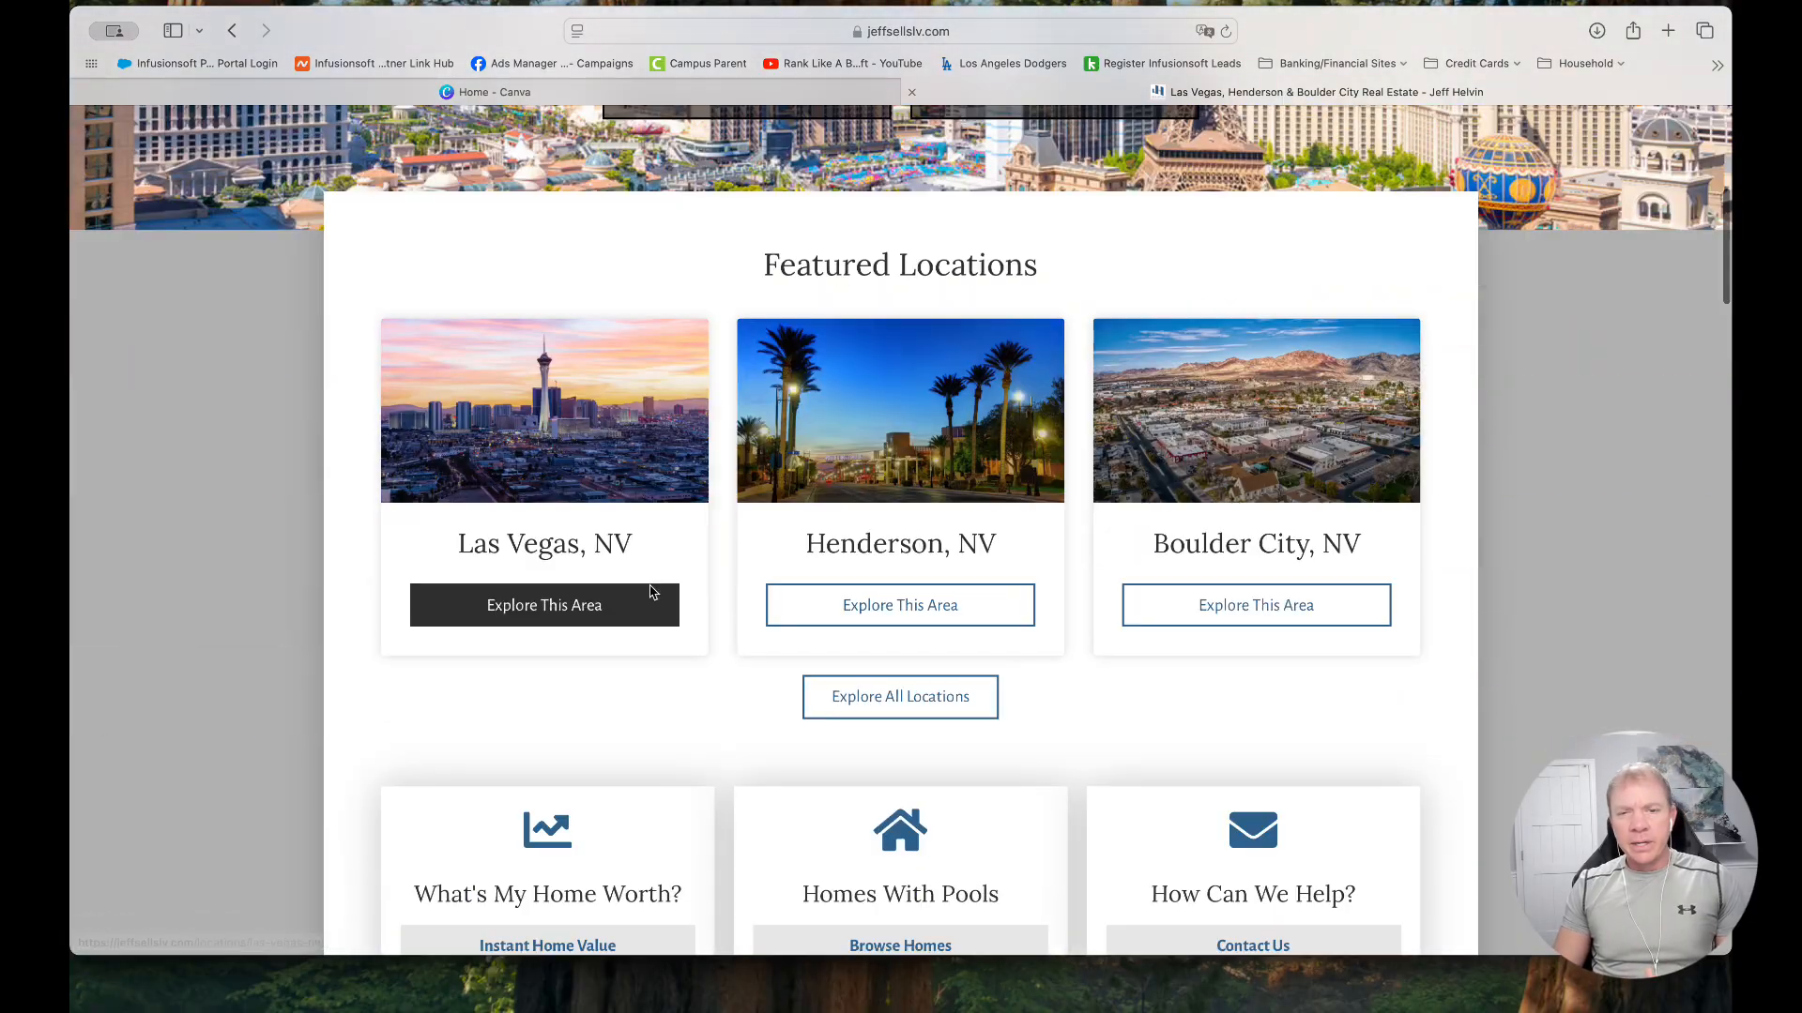
Open the Henderson, NV location page and look through its browse links and city description
click(942, 457)
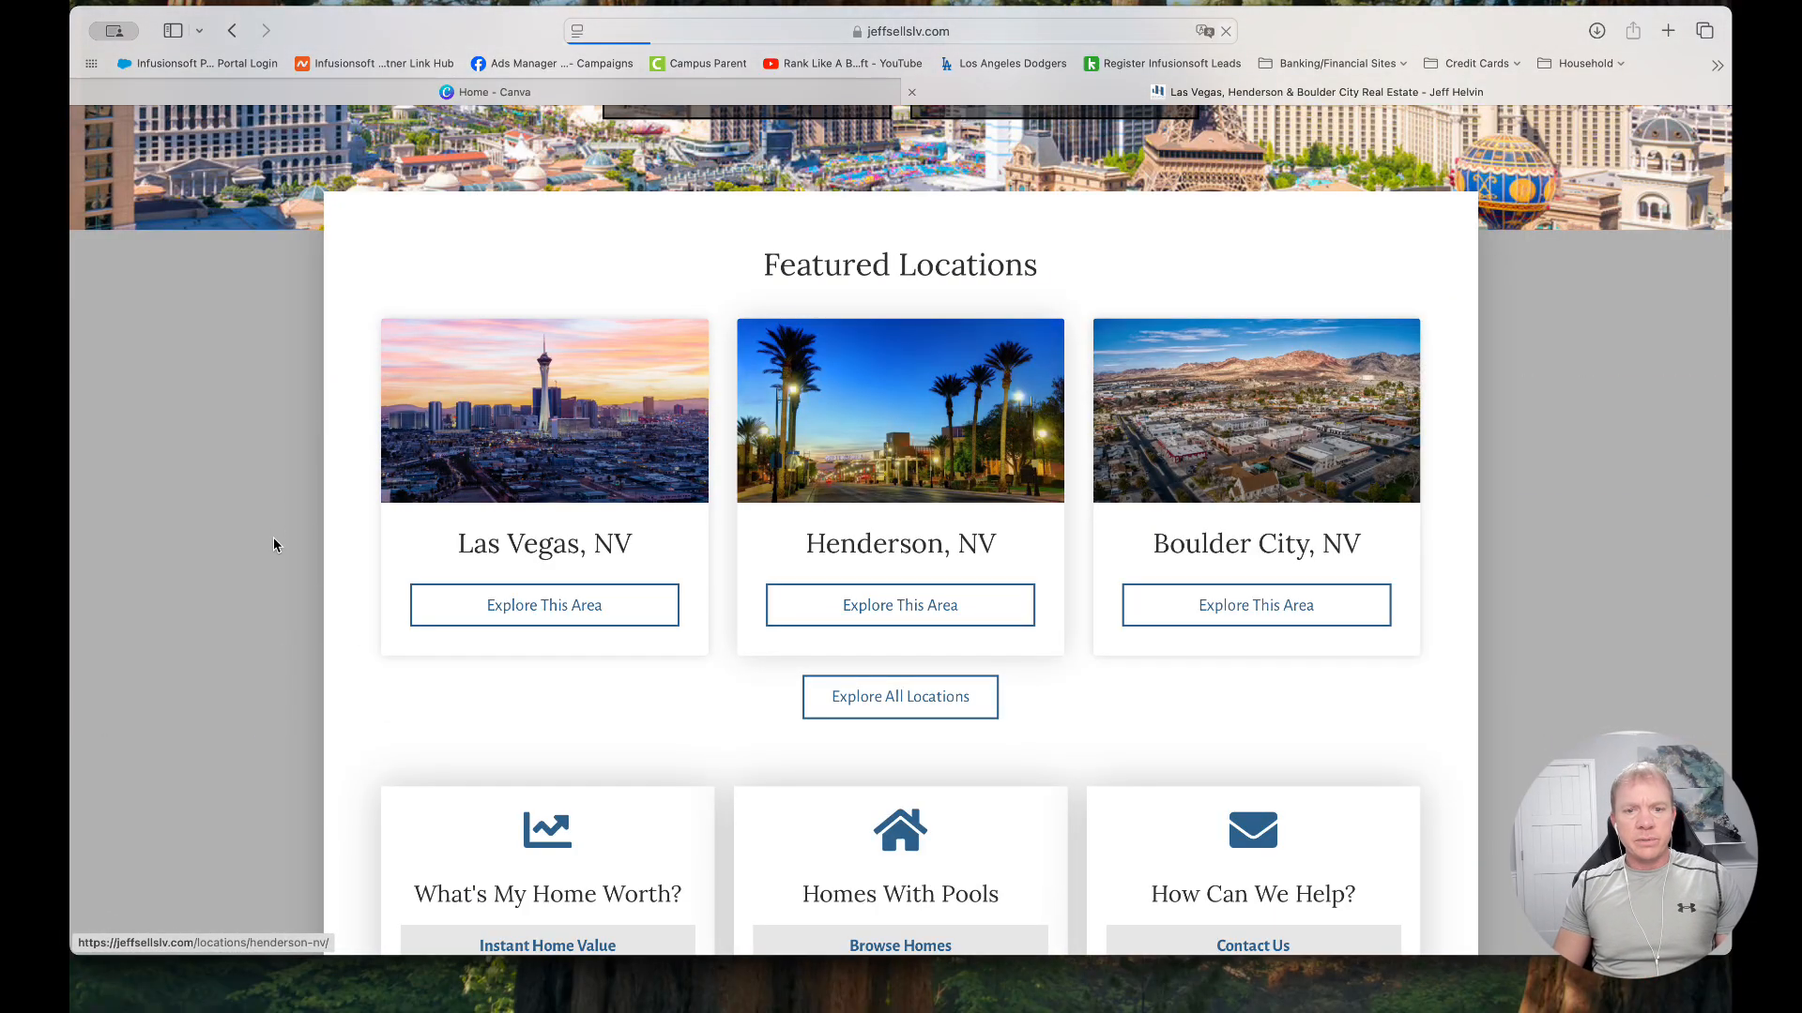
scroll(341, 543, down, 5)
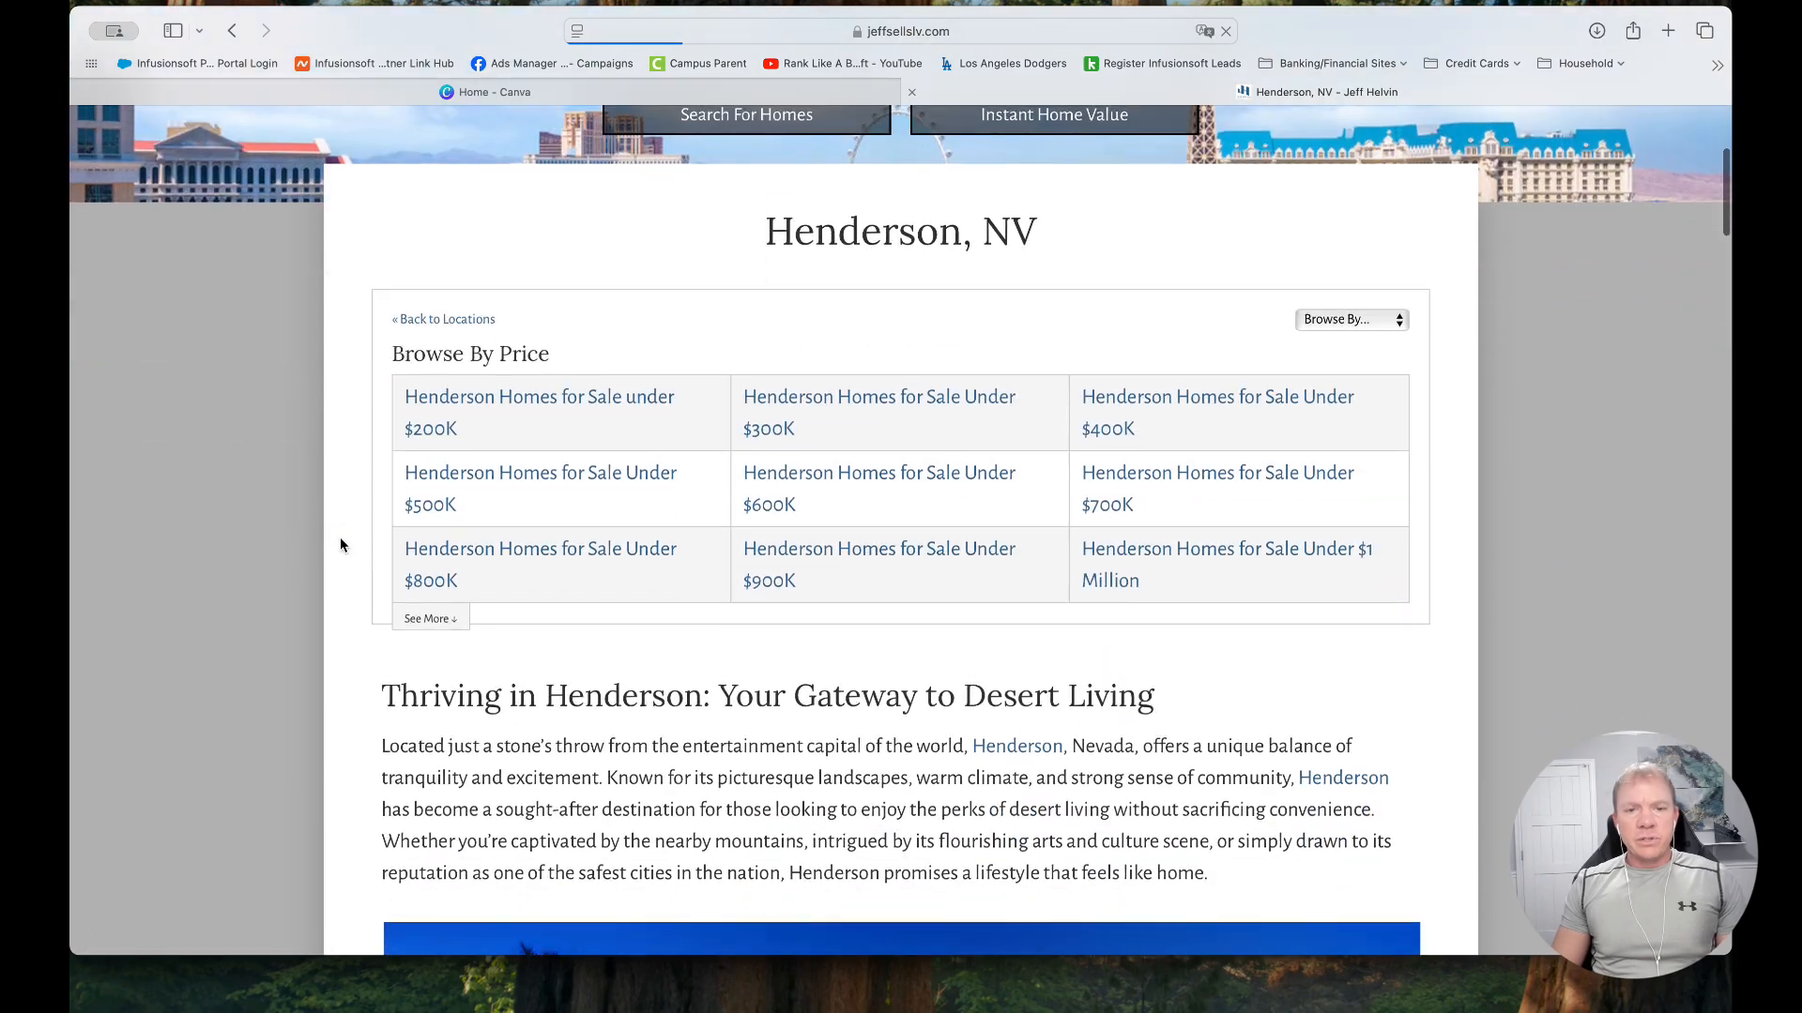
scroll(758, 644, down, 10)
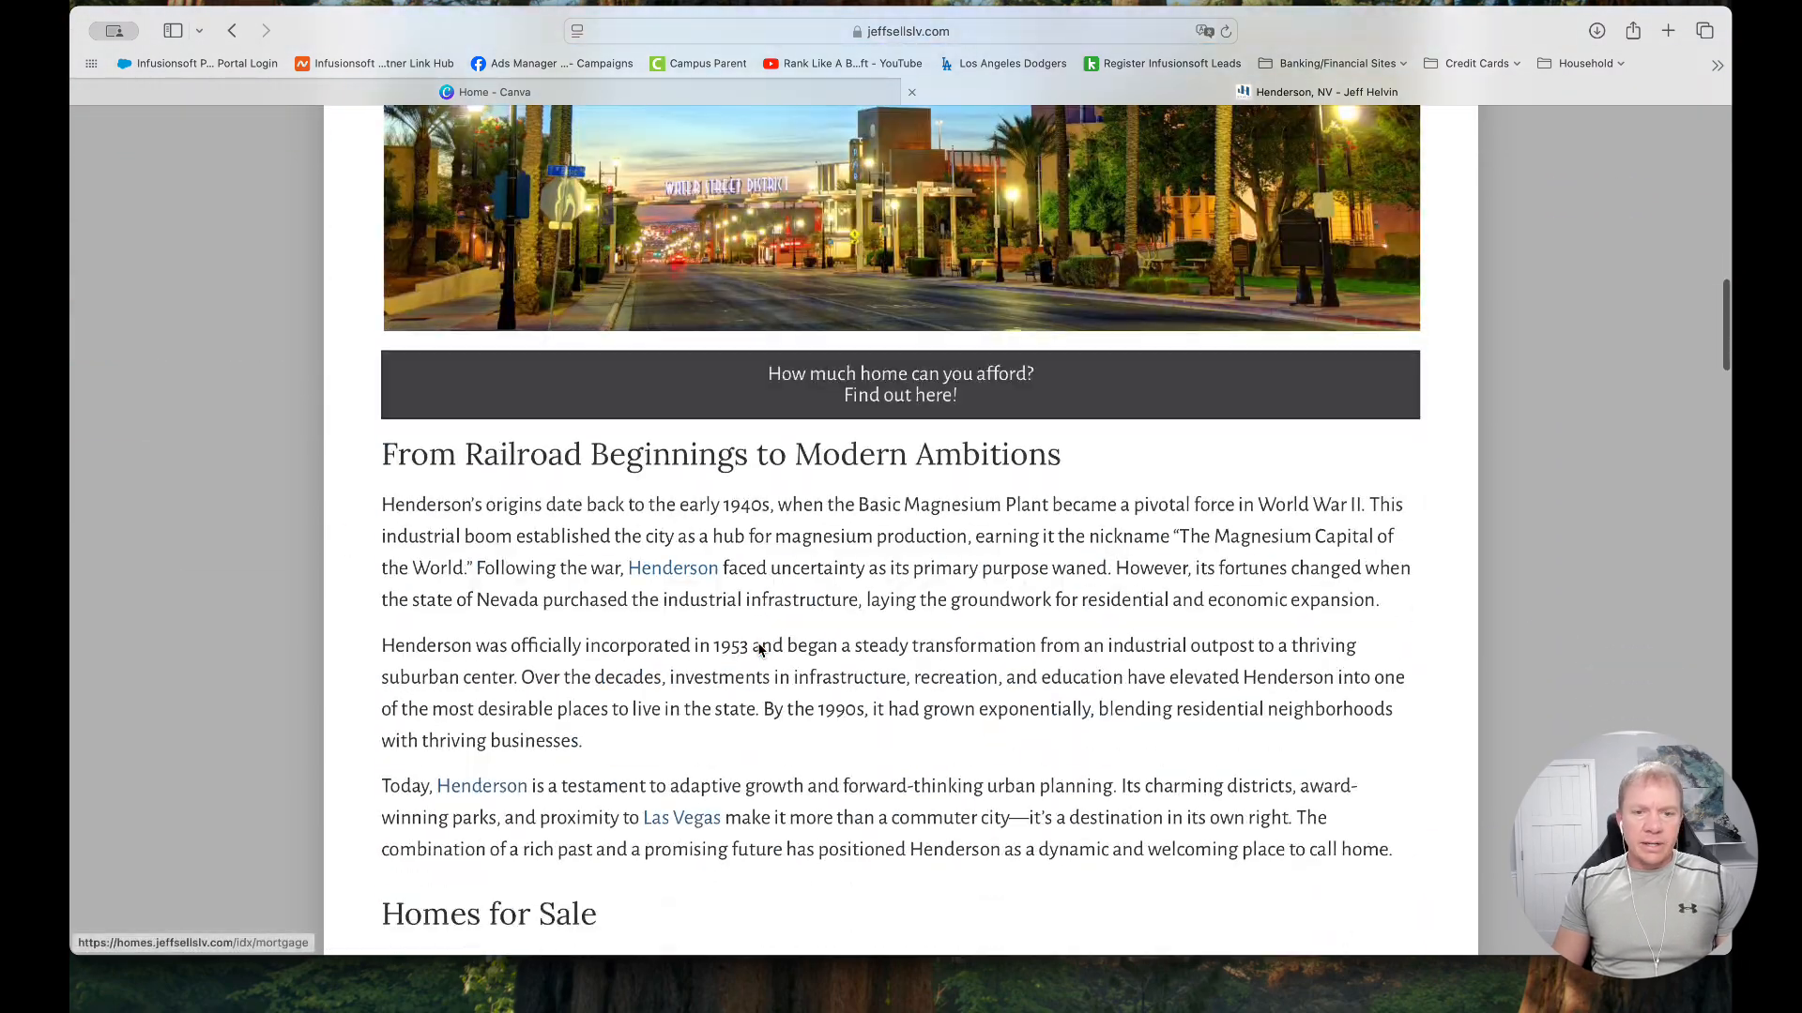
scroll(758, 644, up, 12)
scroll(979, 553, down, 1)
Browse Henderson homes by Features, view the Open Houses page, and return to the website's home page
click(1318, 507)
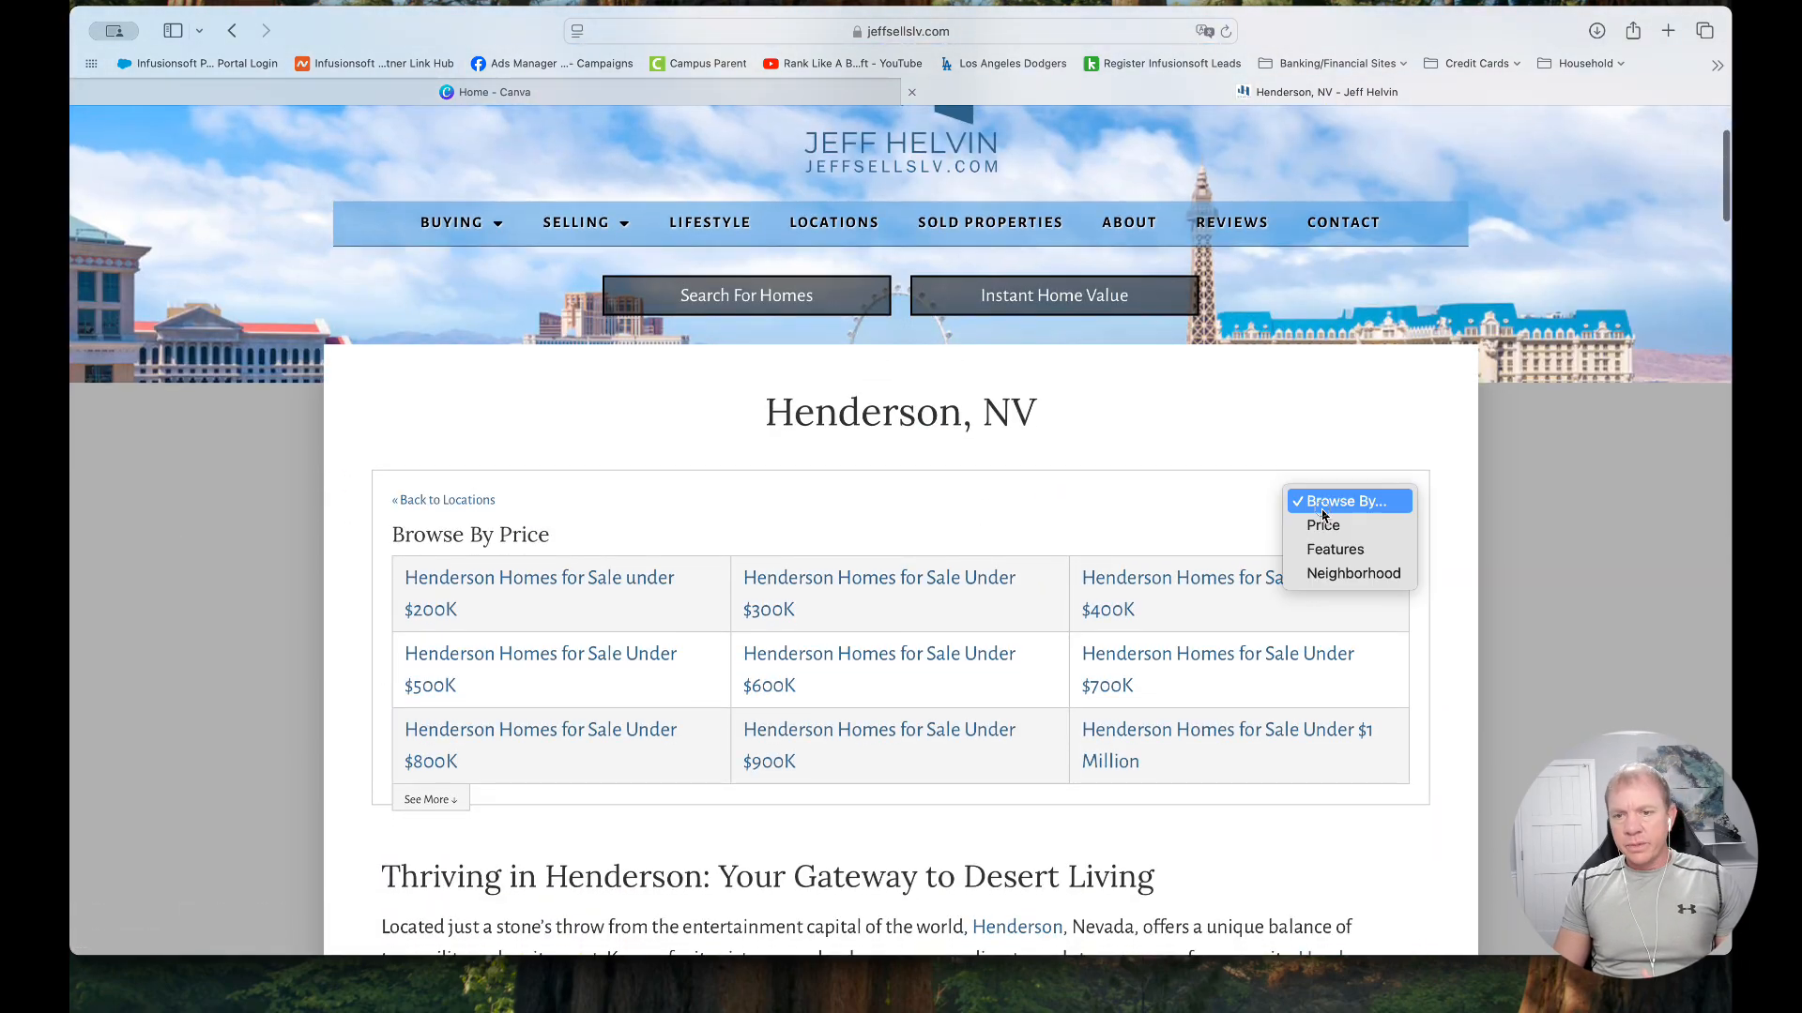
click(1325, 555)
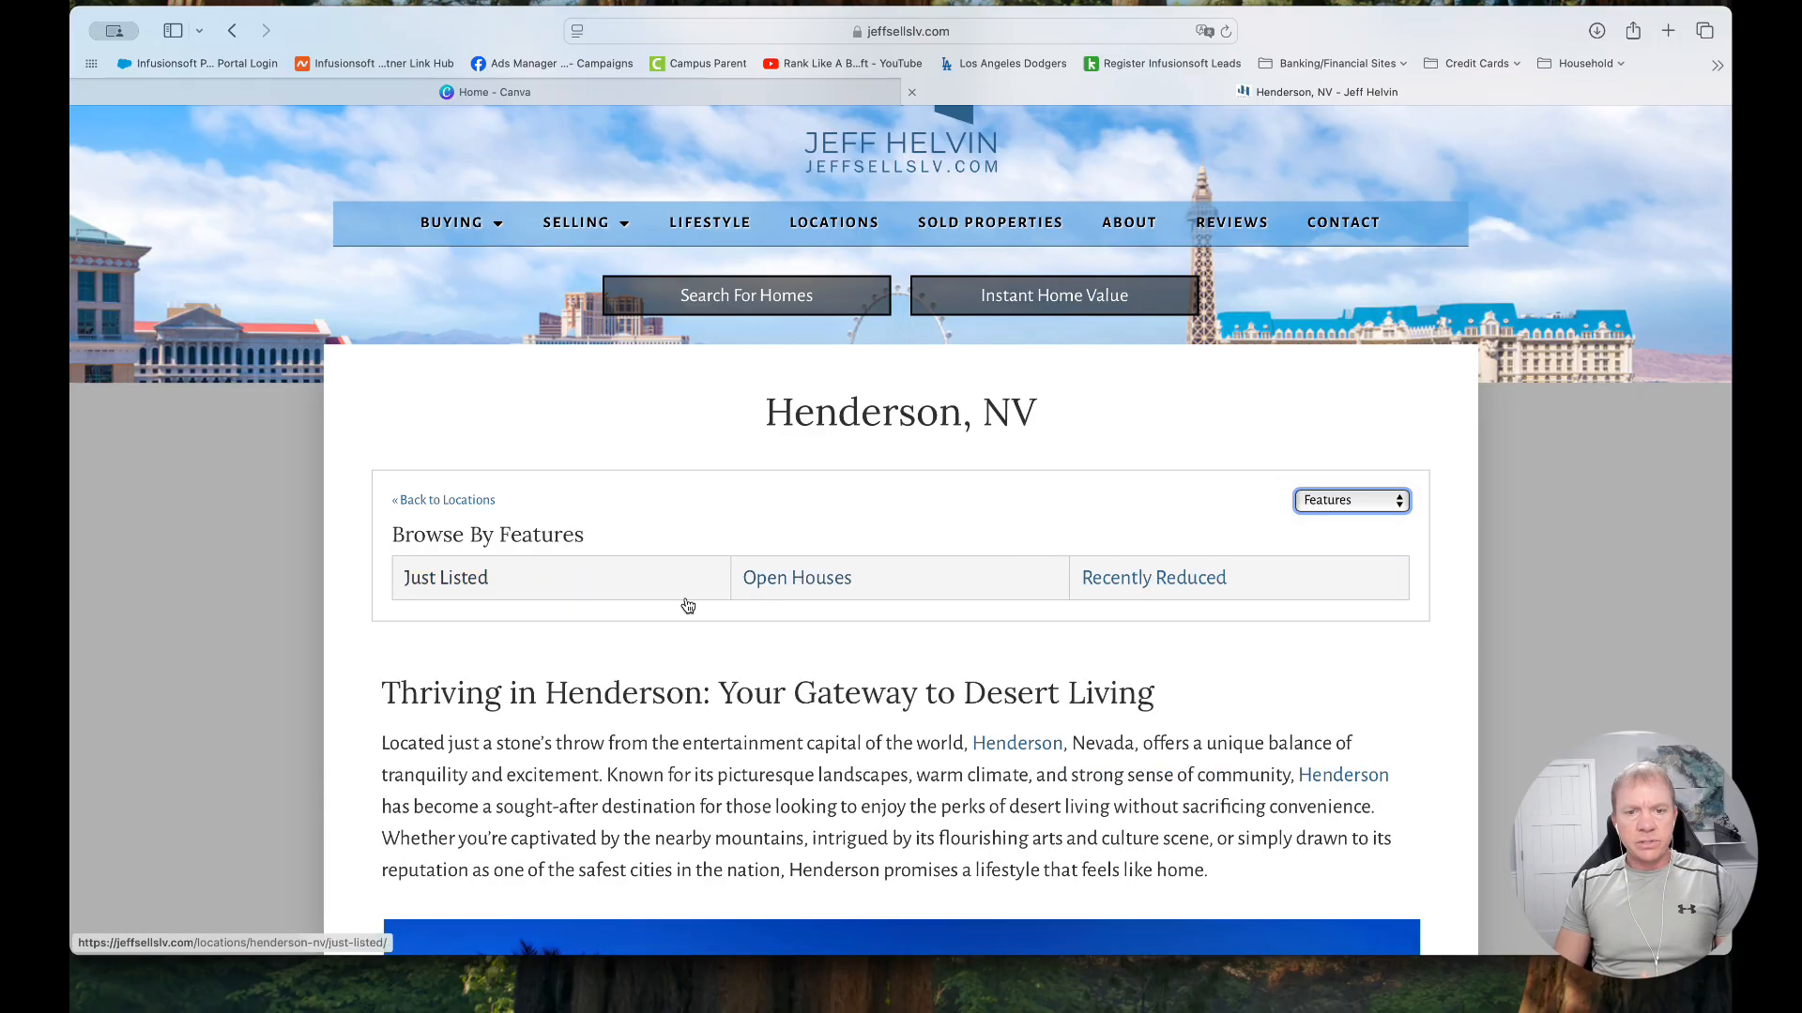
scroll(798, 582, down, 1)
click(818, 575)
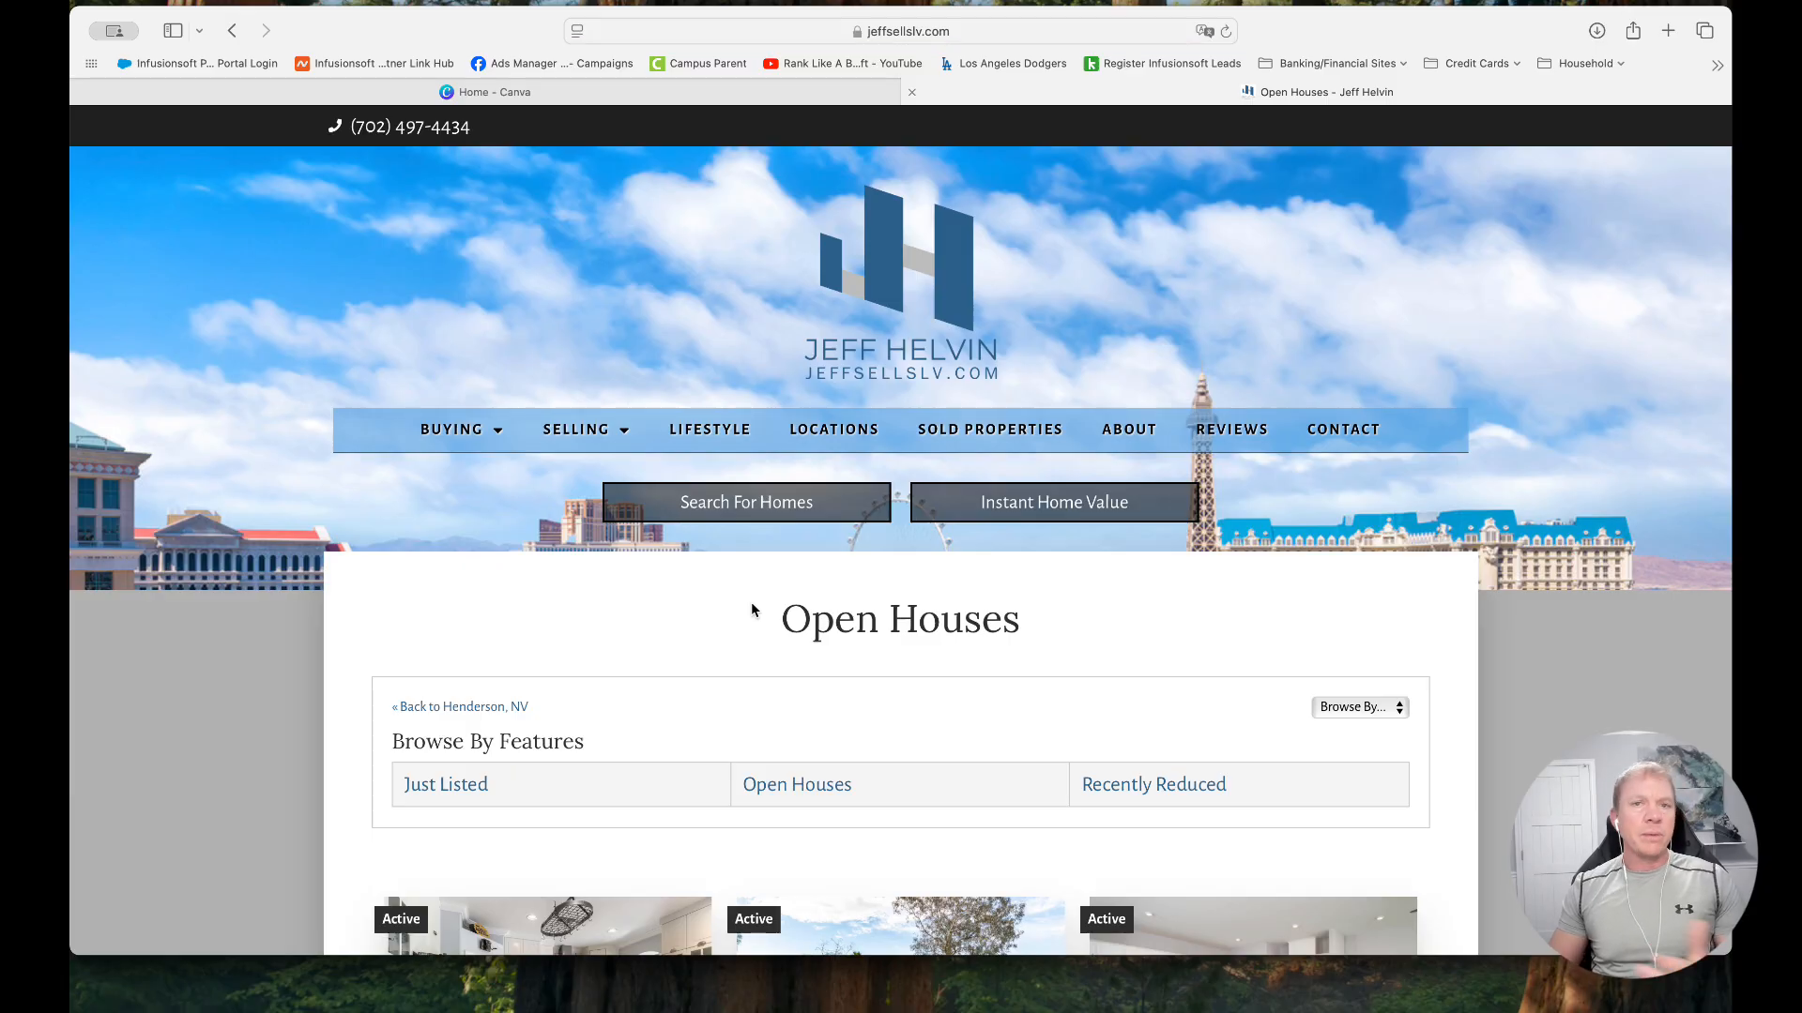
click(893, 246)
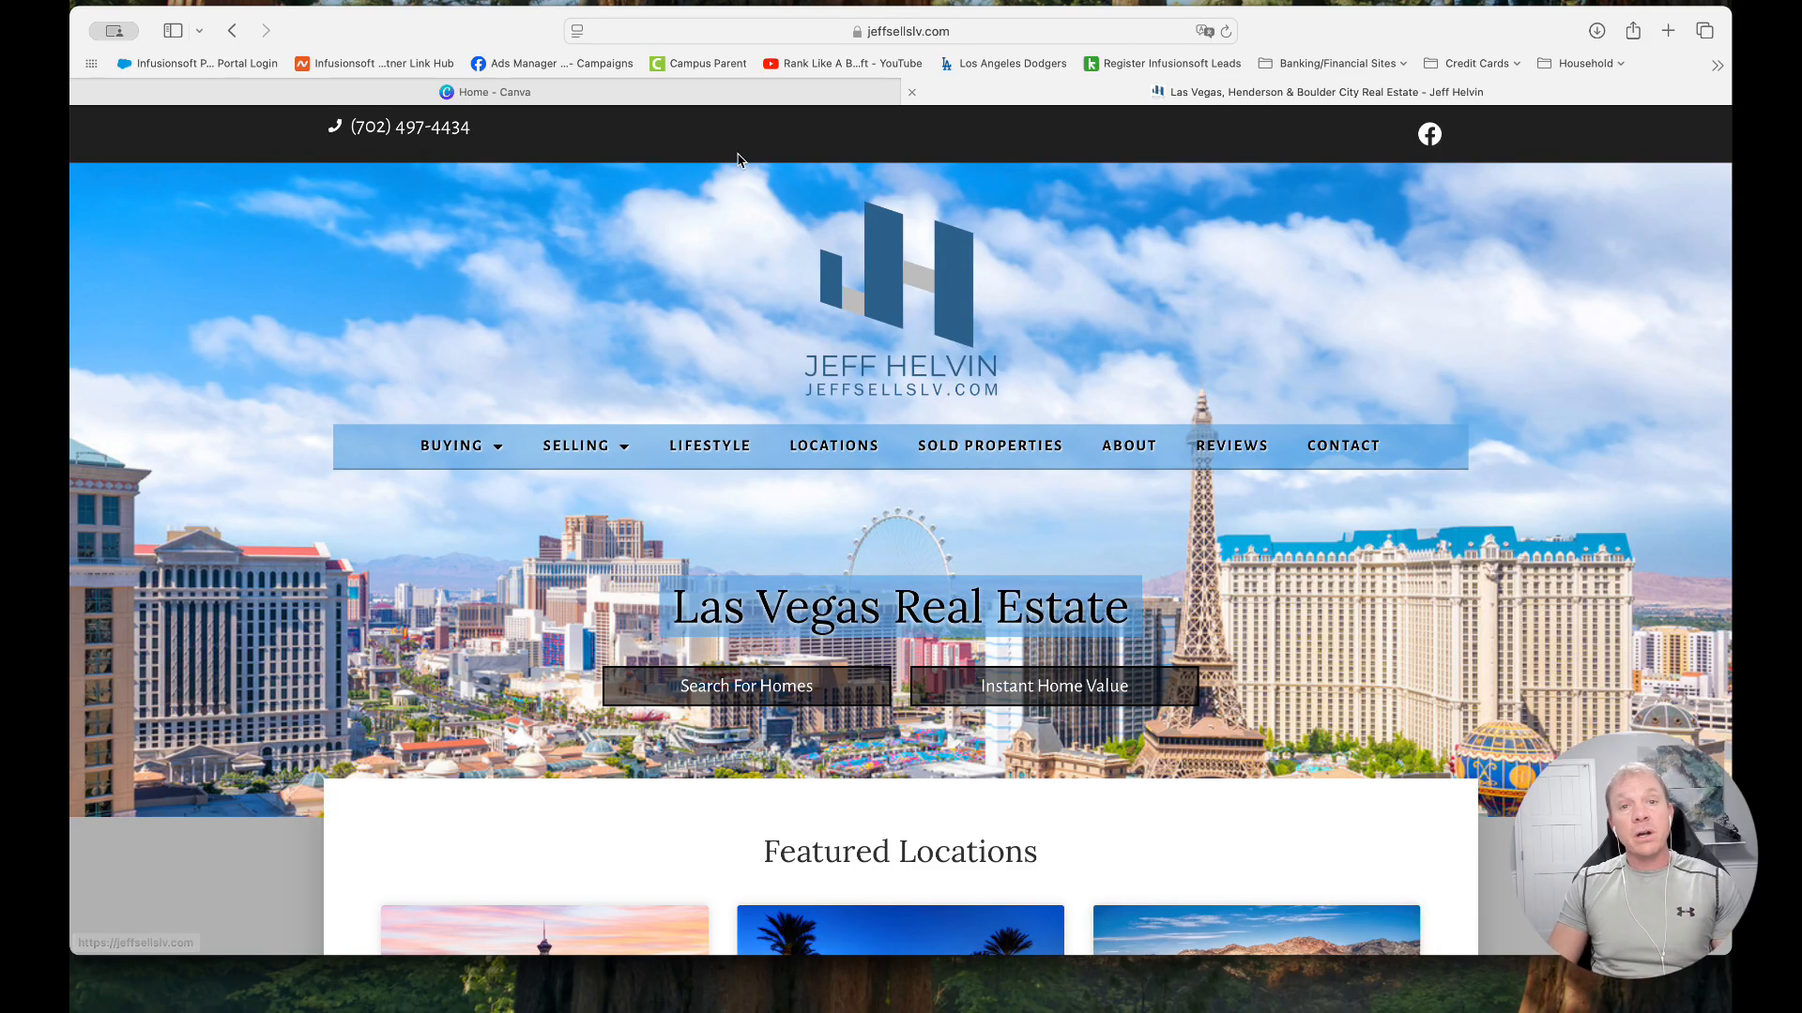
Switch to Canva, create a new Logo design and open the QR code app by searching the apps for "qr code"
click(715, 94)
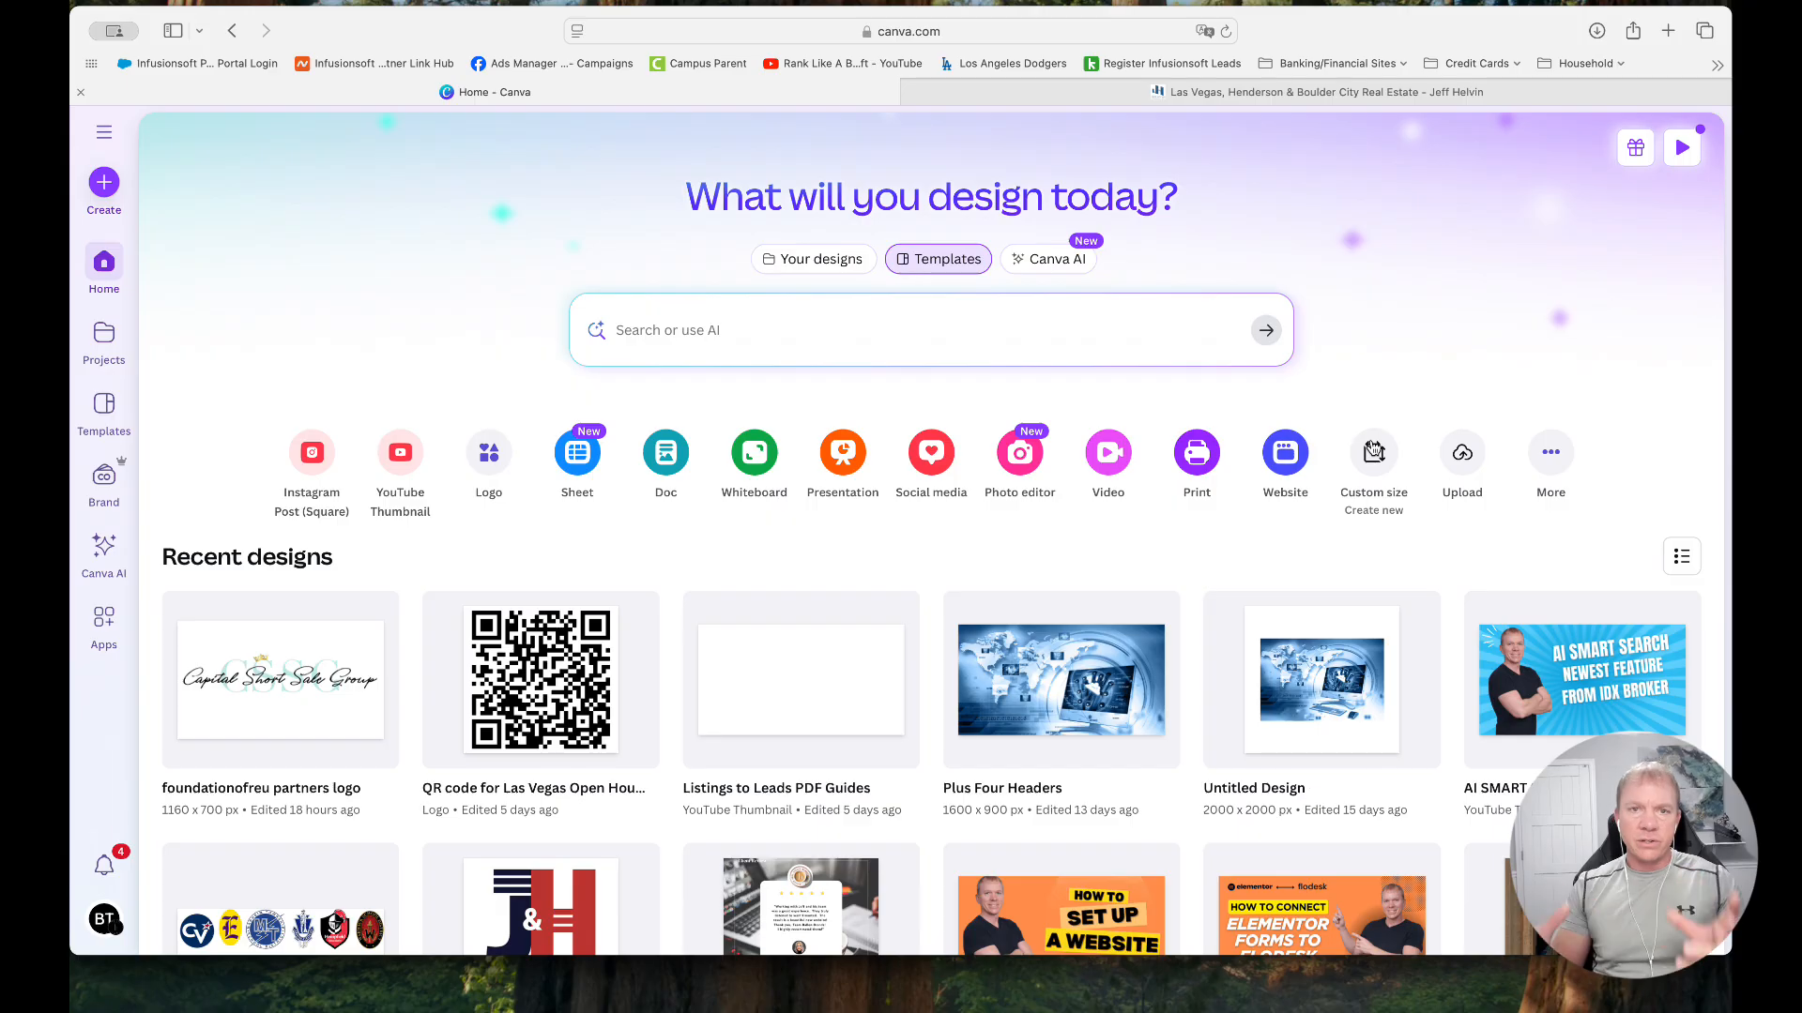
click(492, 454)
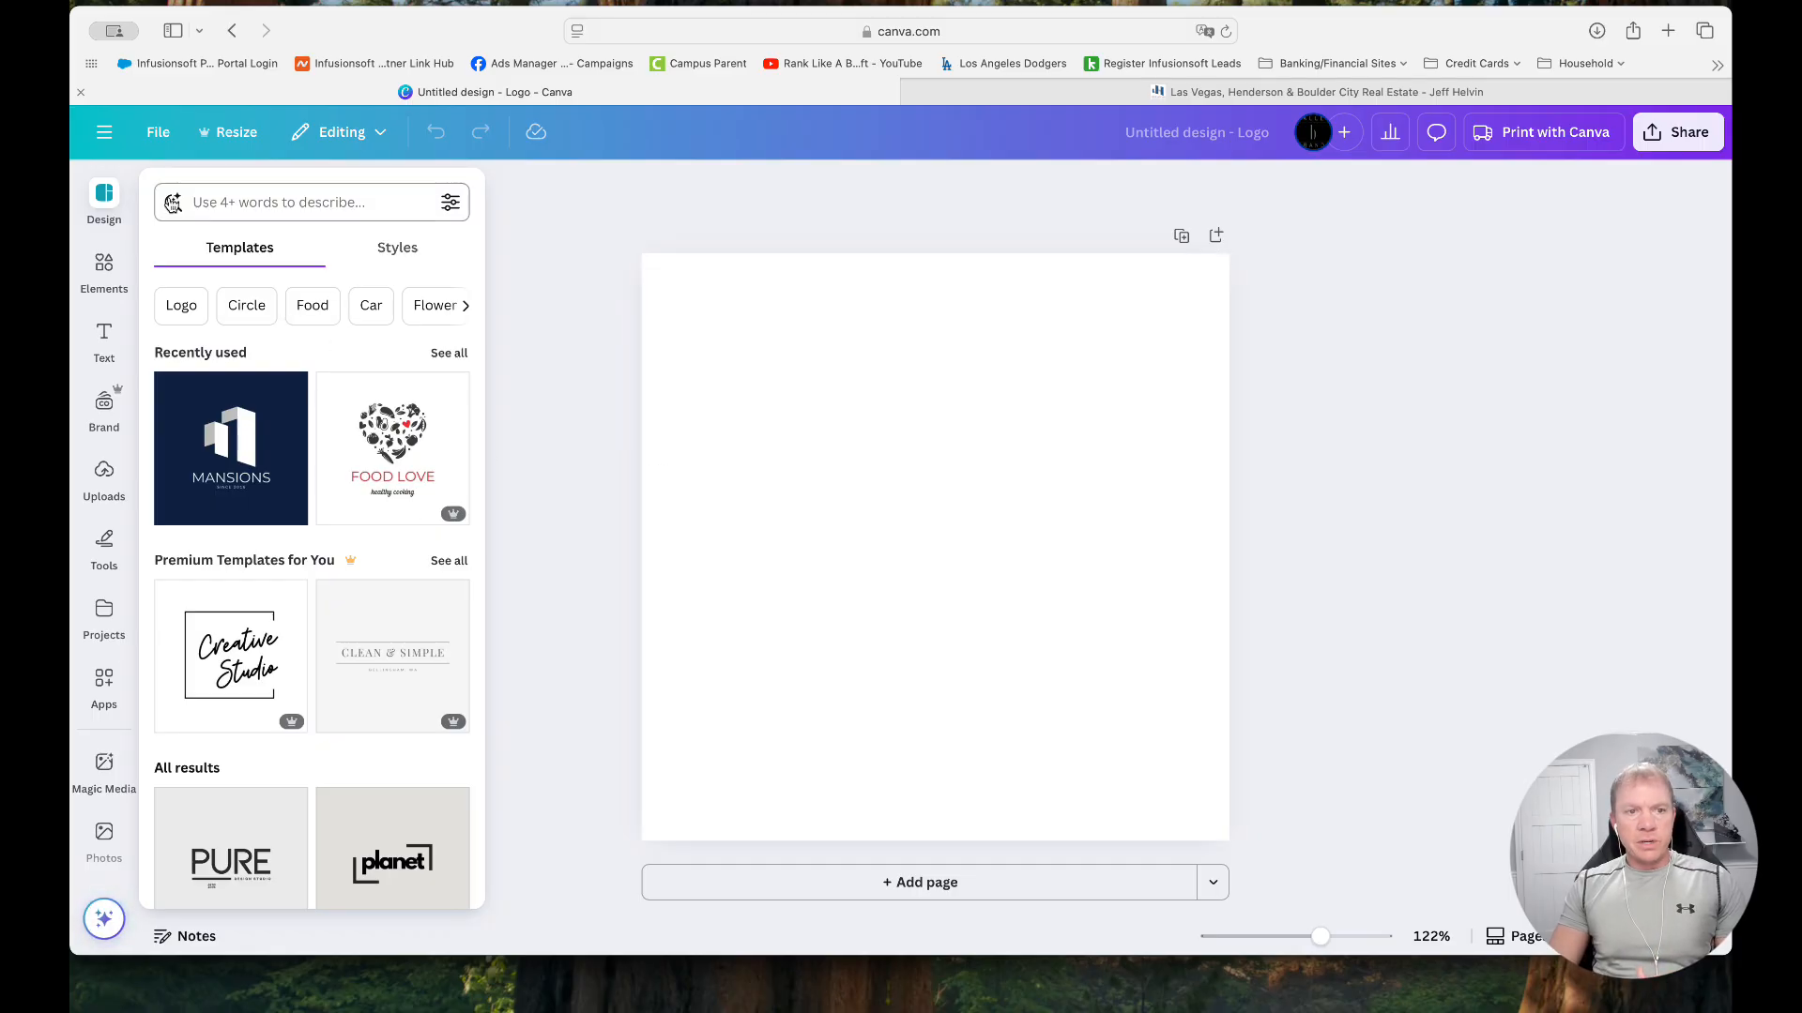
click(104, 687)
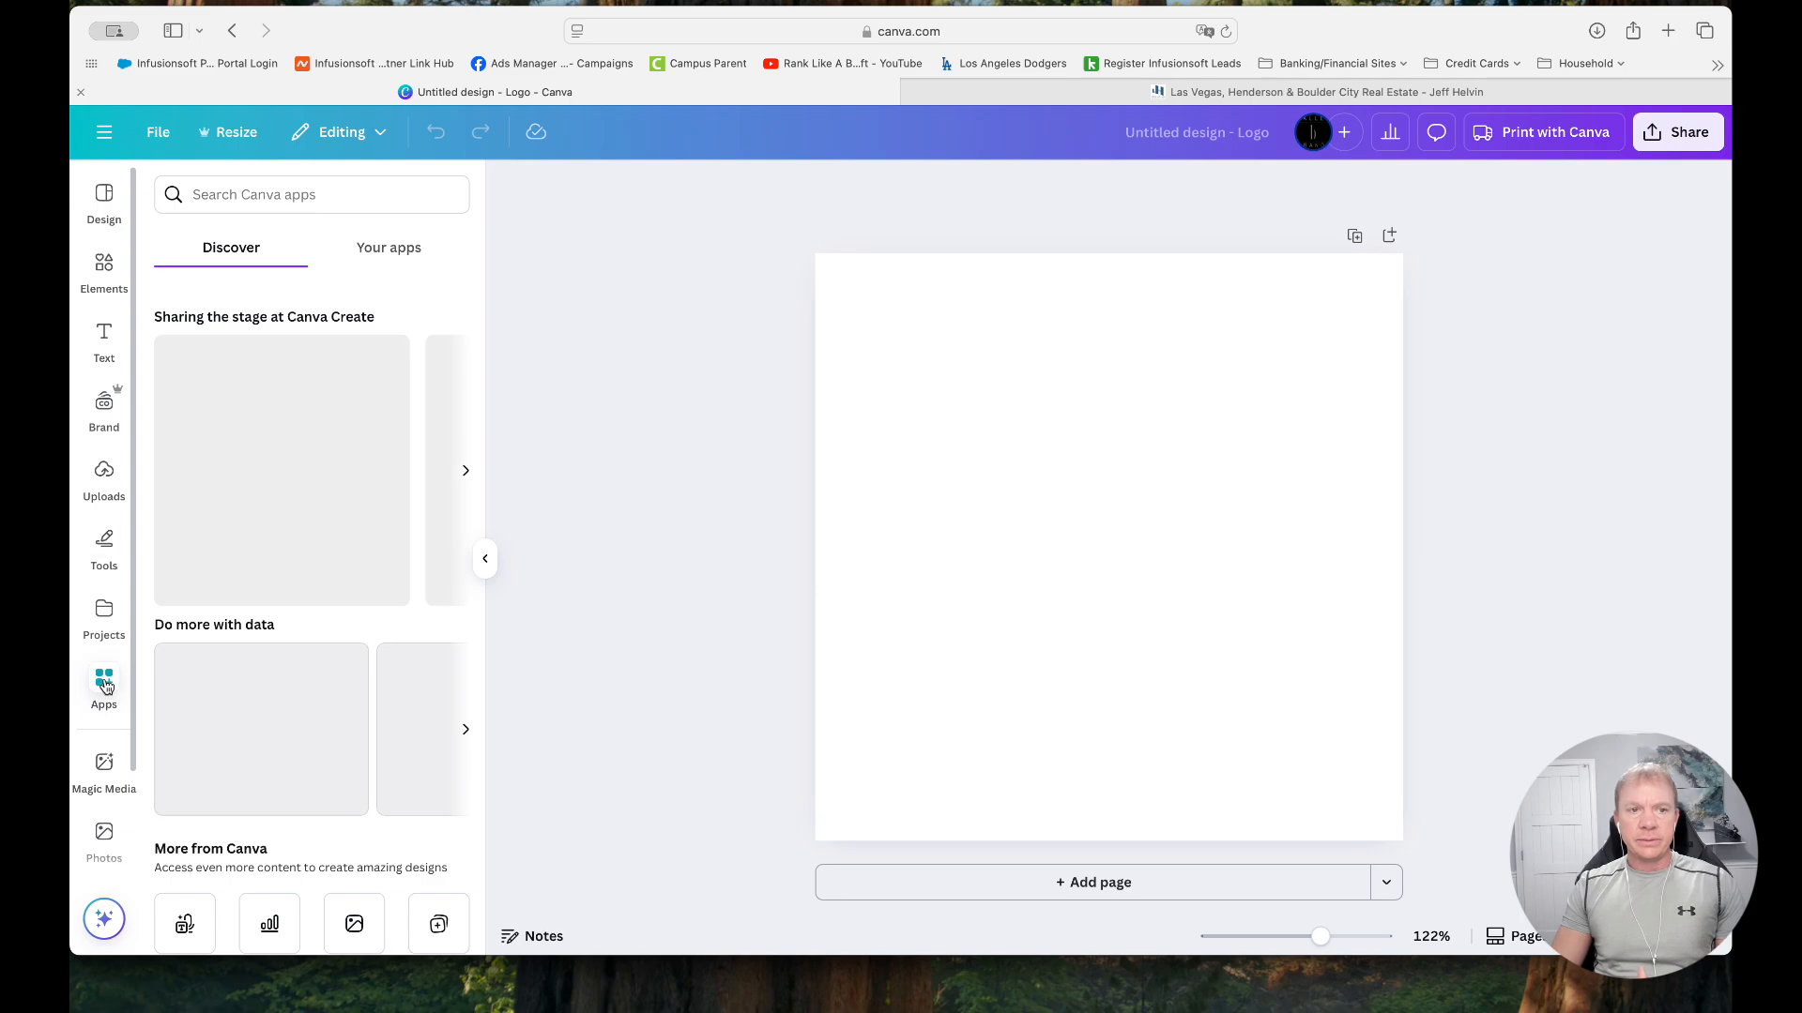
click(287, 198)
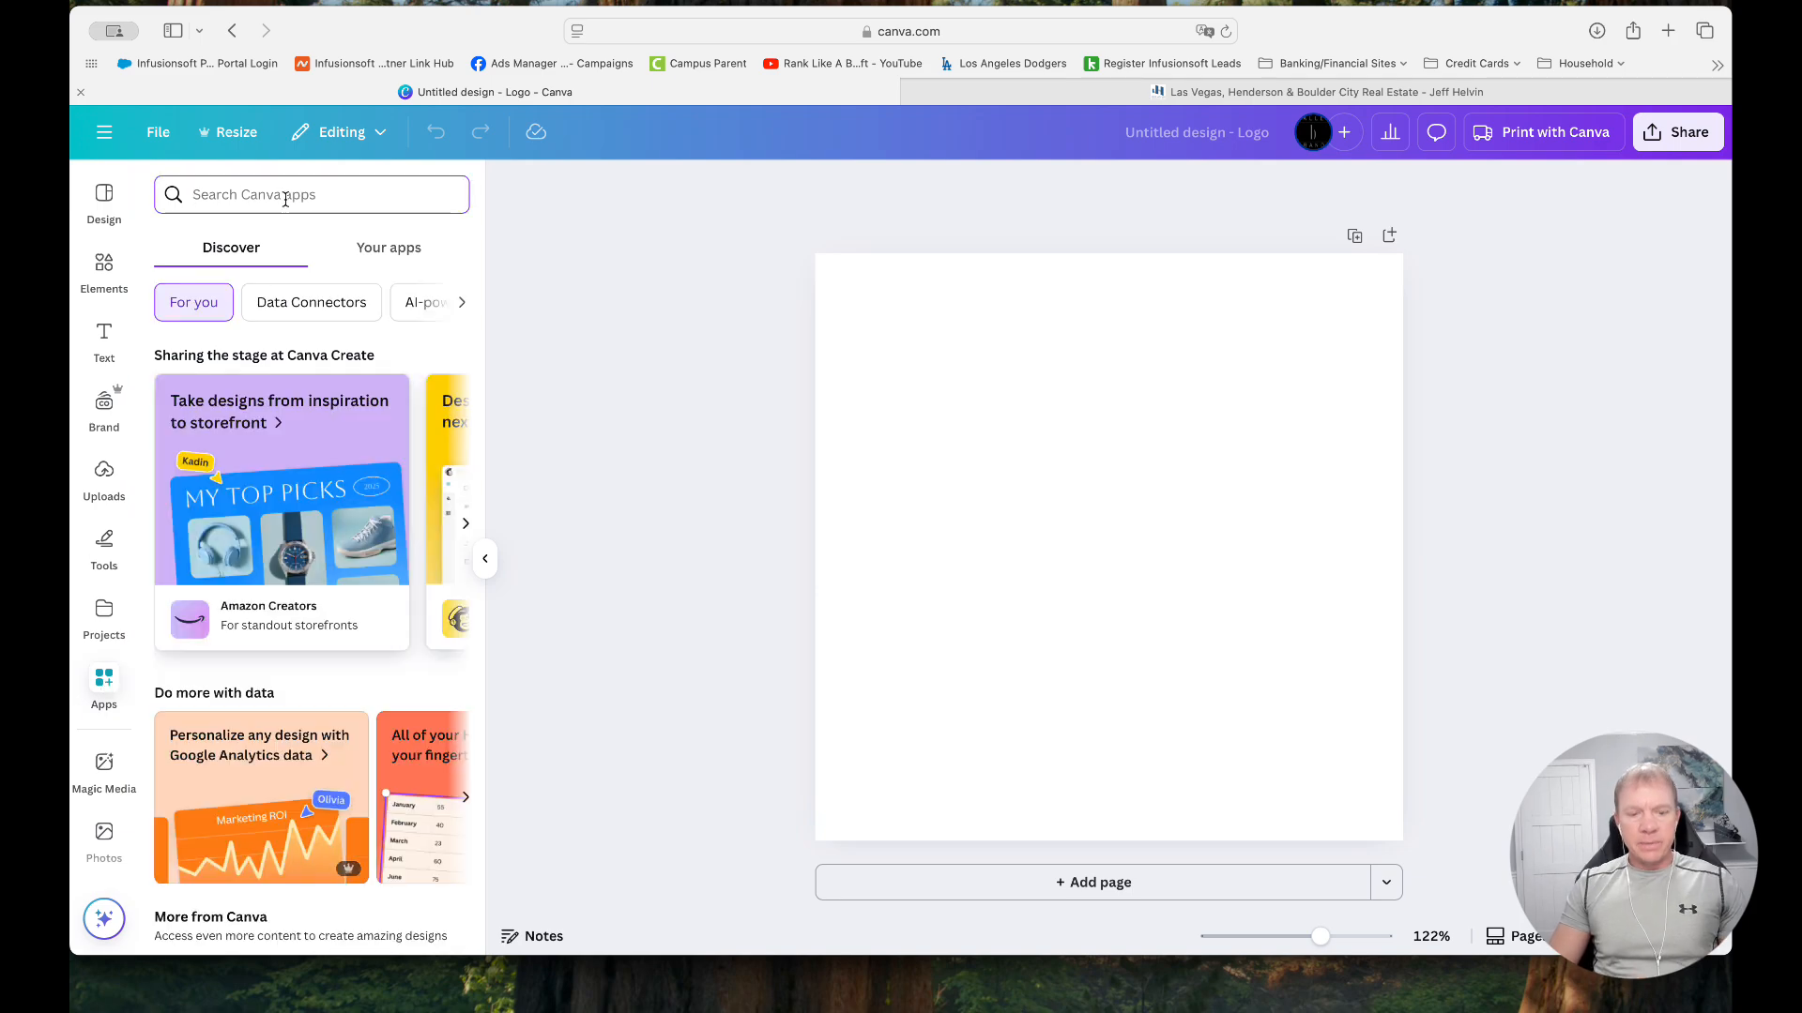
text(qr)
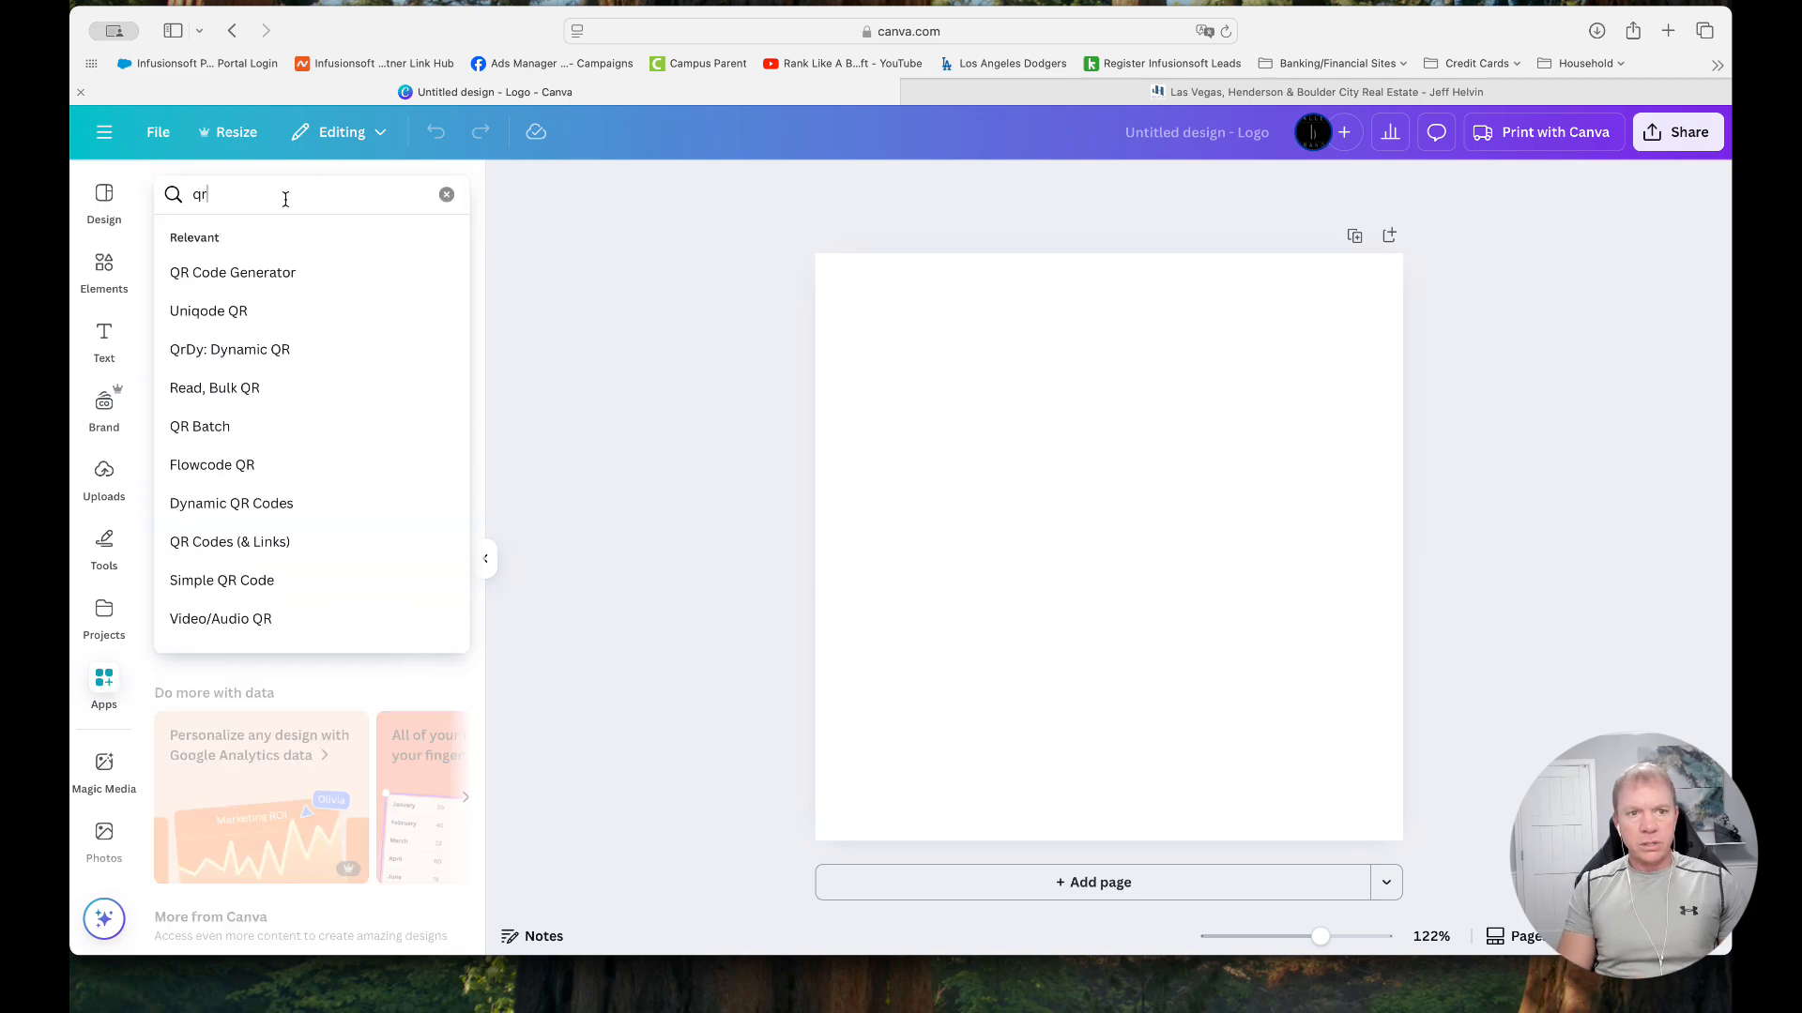
text( code)
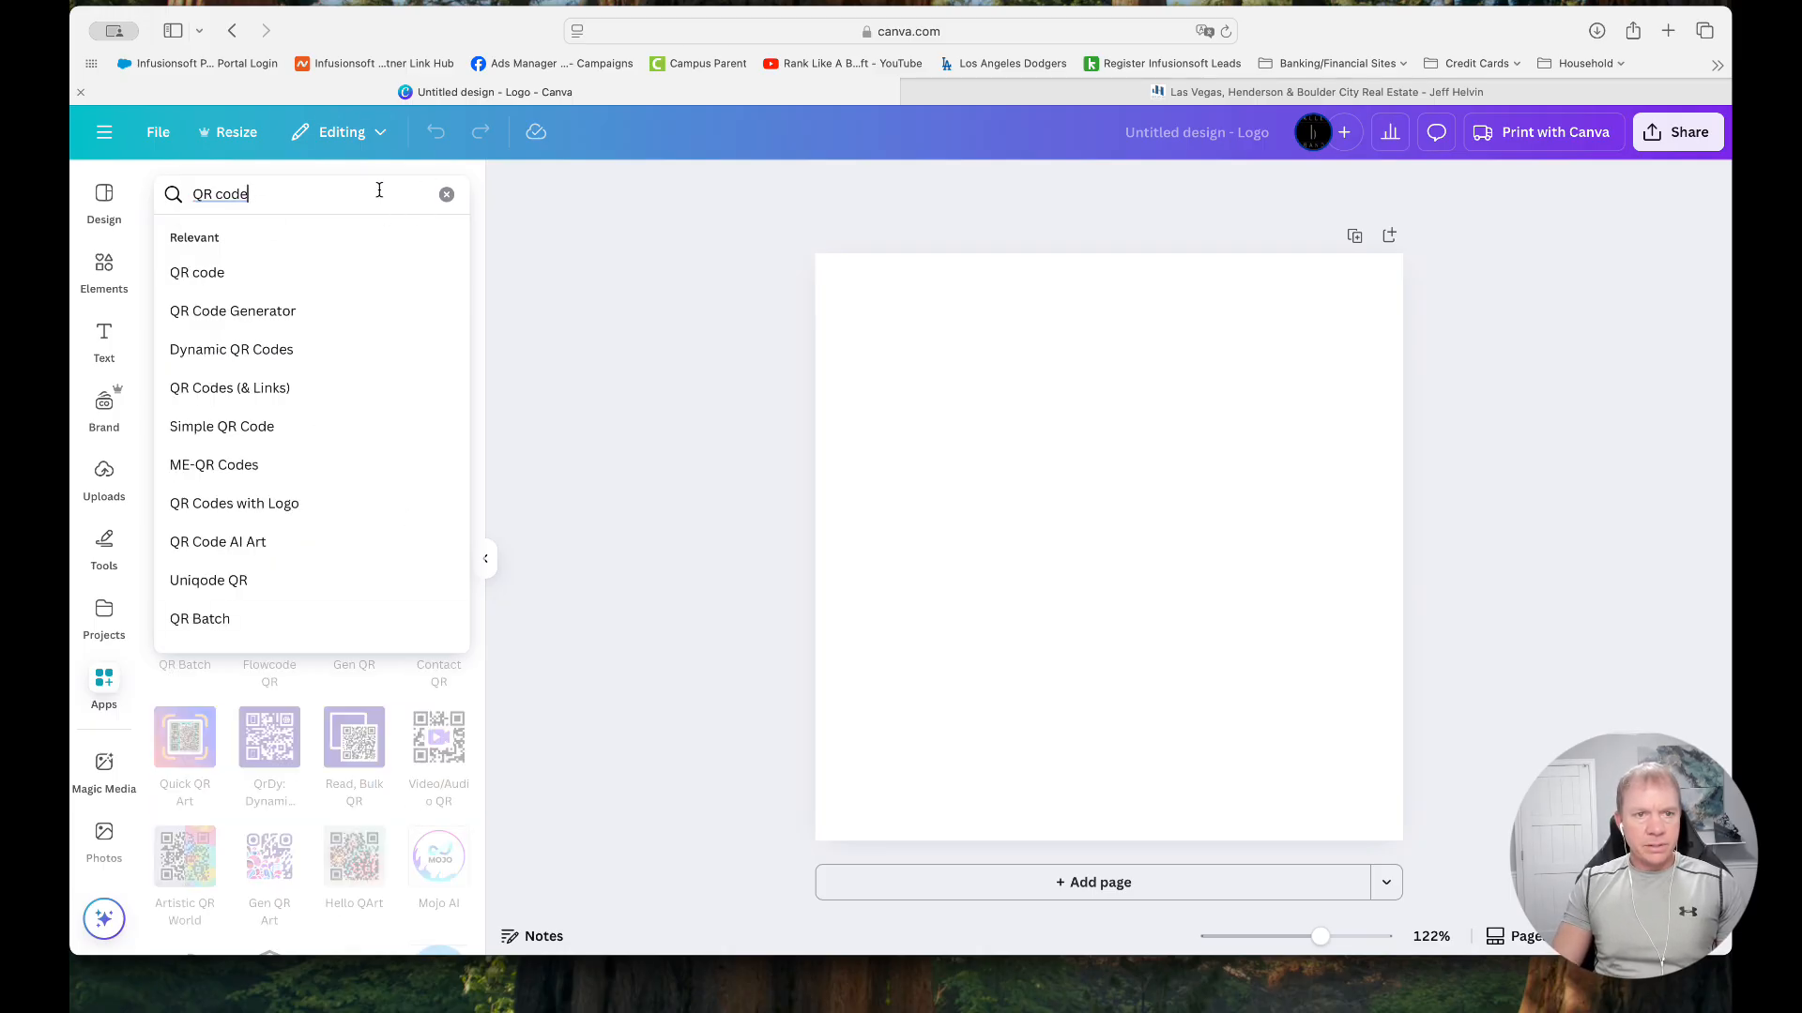
click(347, 172)
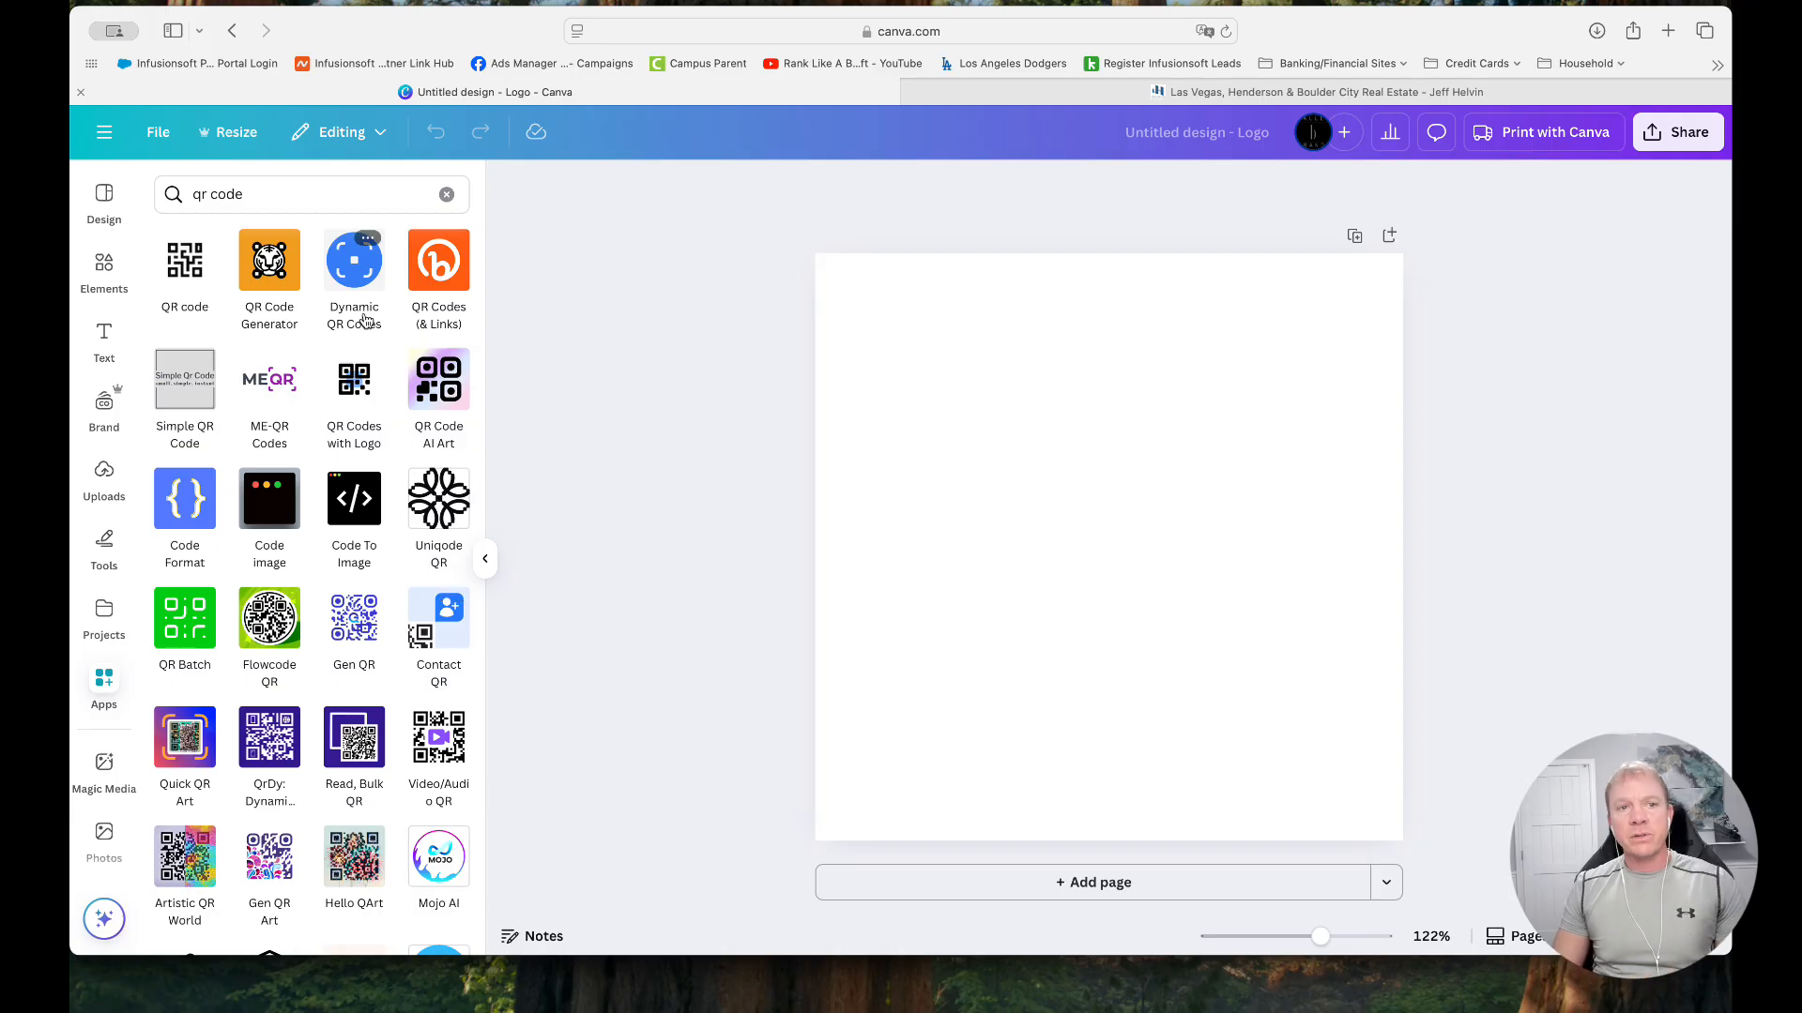
click(187, 270)
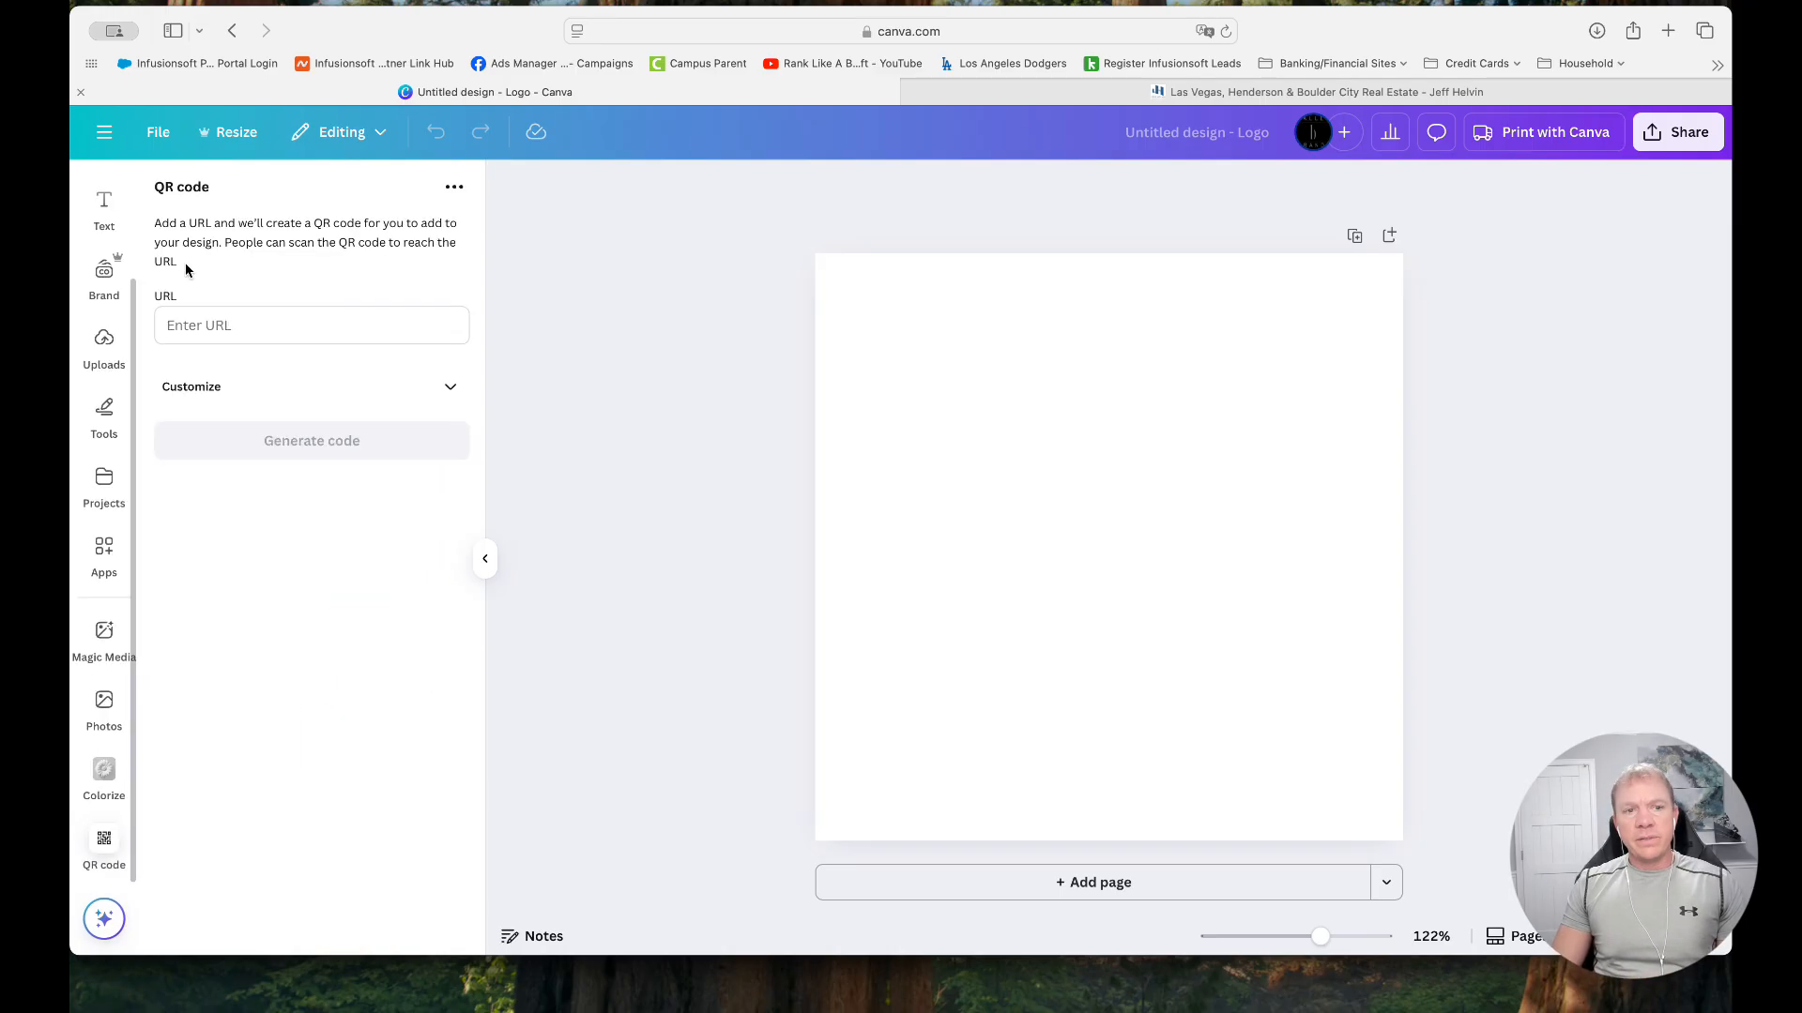
click(304, 335)
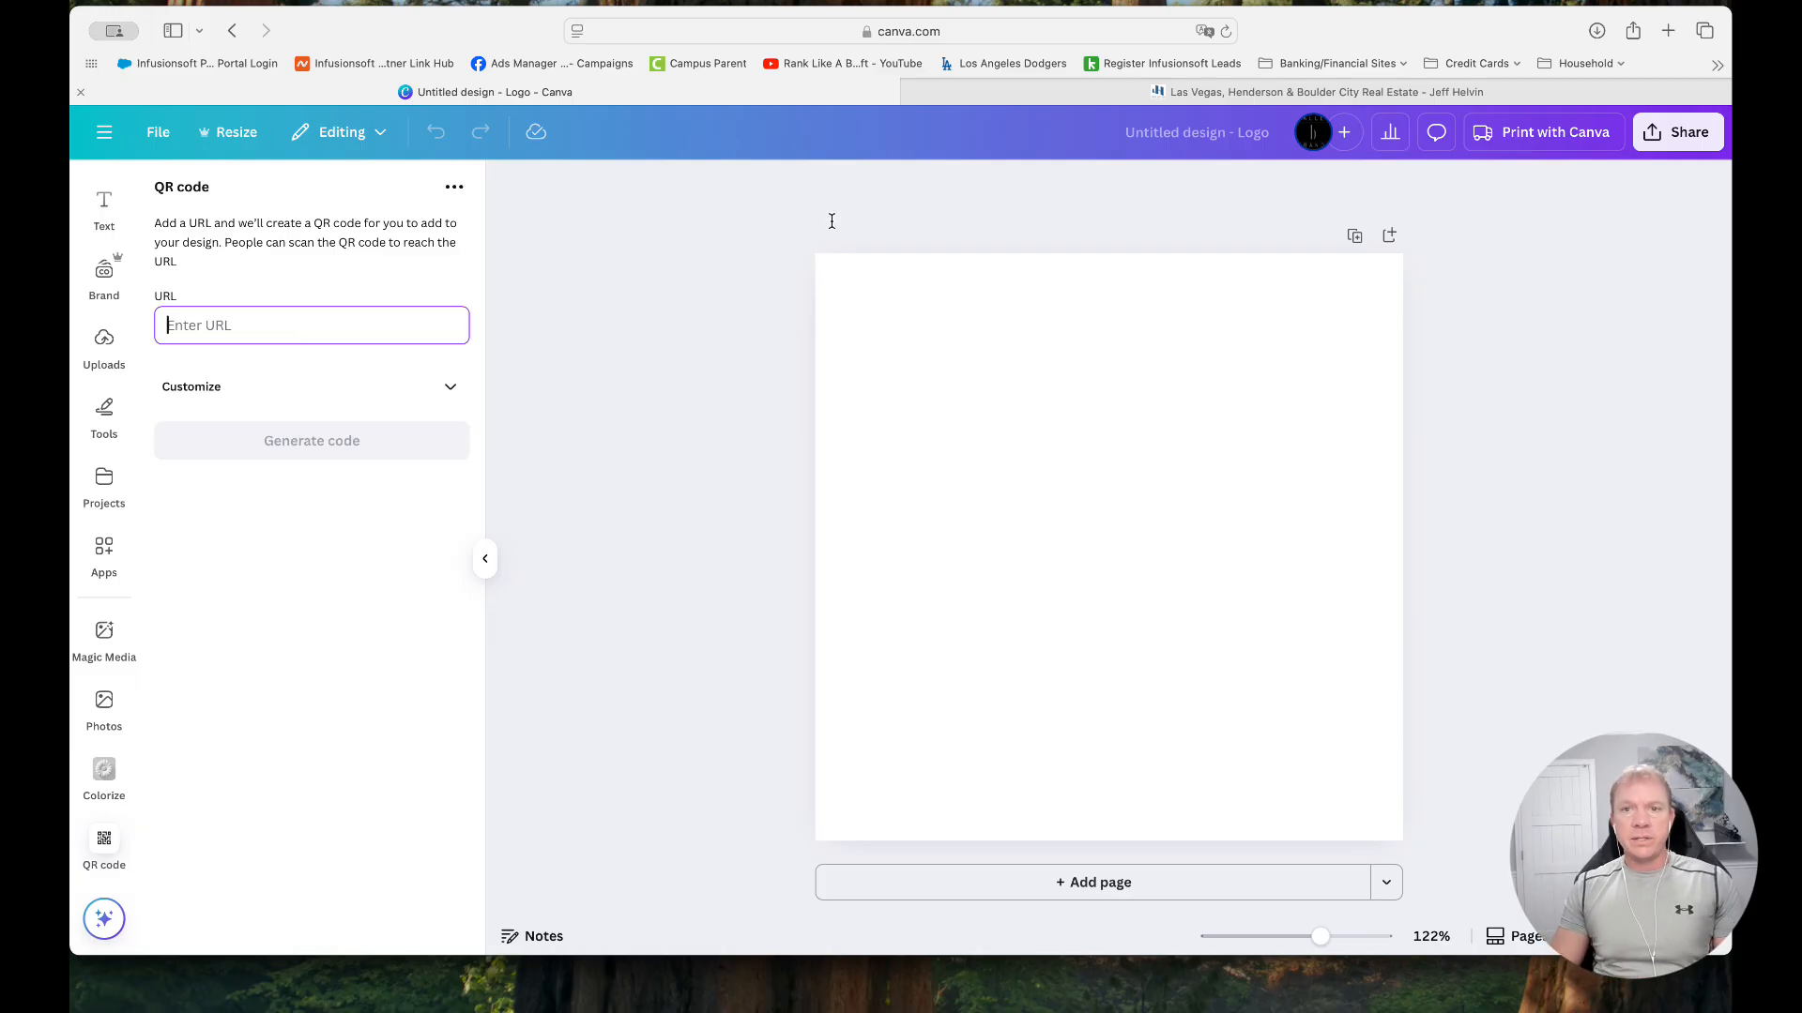
Switch to the real estate website and open the Just Listed page from the Las Vegas, NV location's Features
click(990, 93)
scroll(621, 530, down, 5)
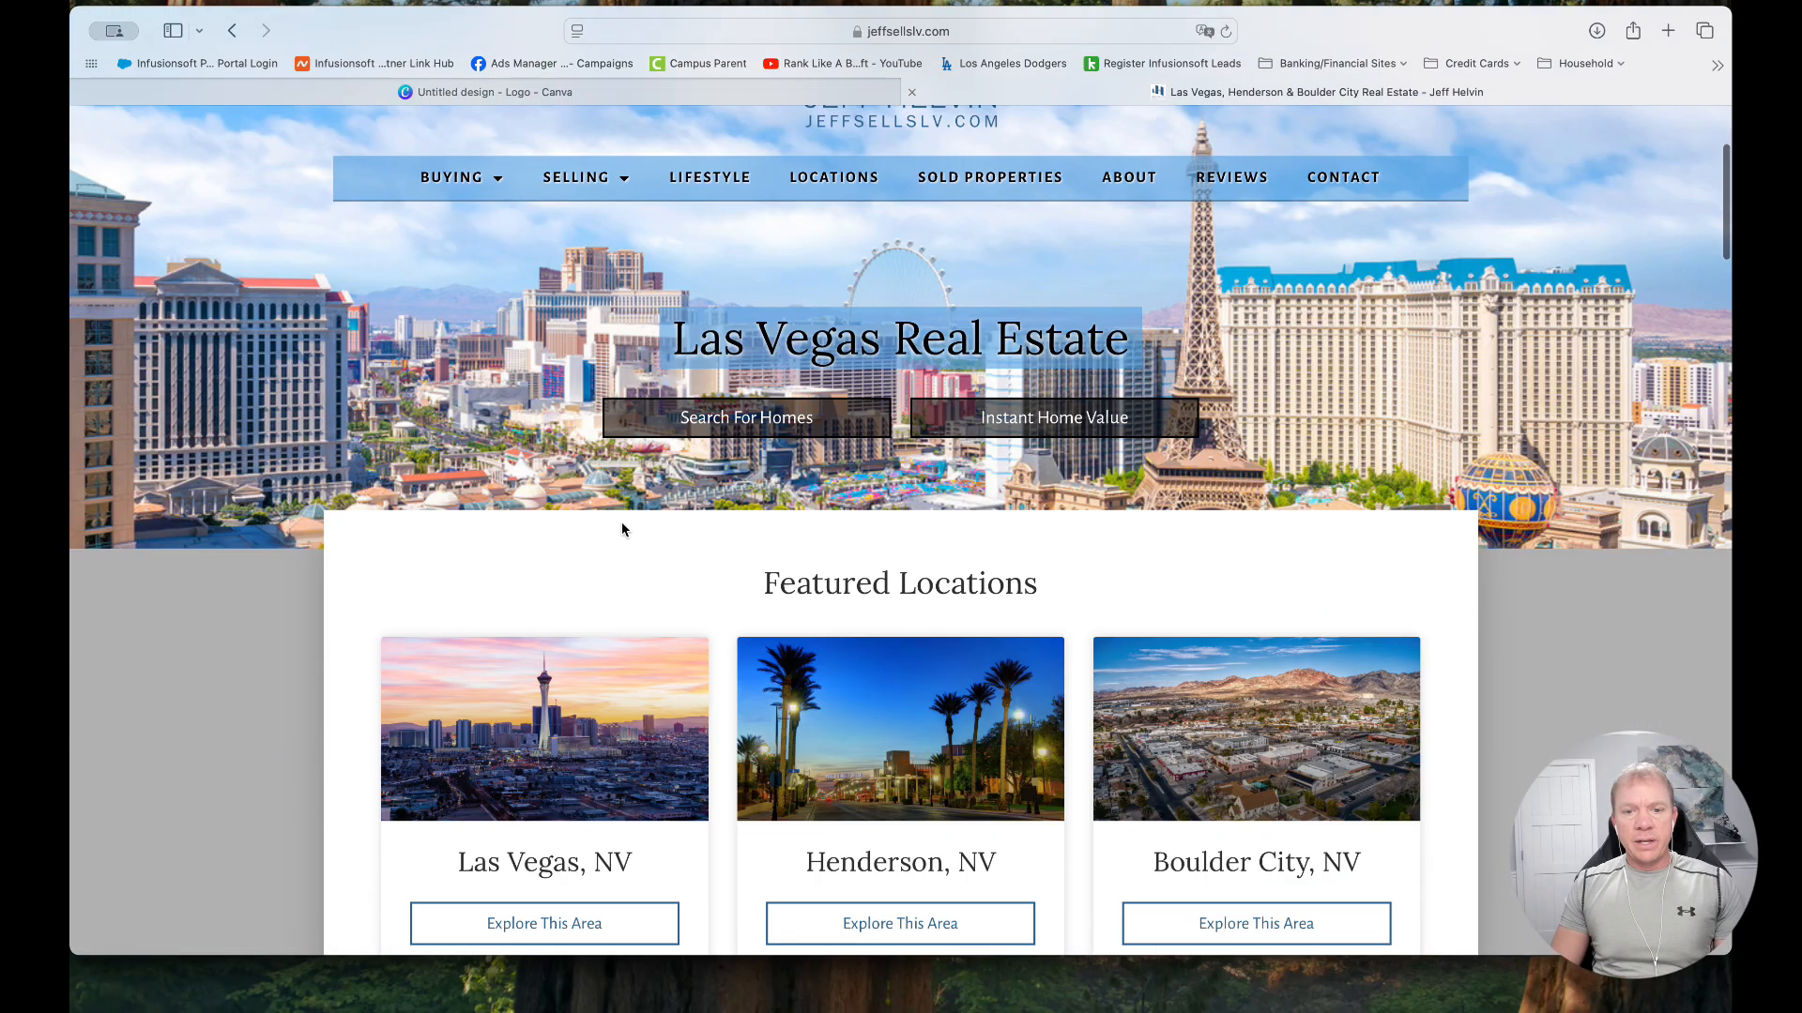
click(487, 505)
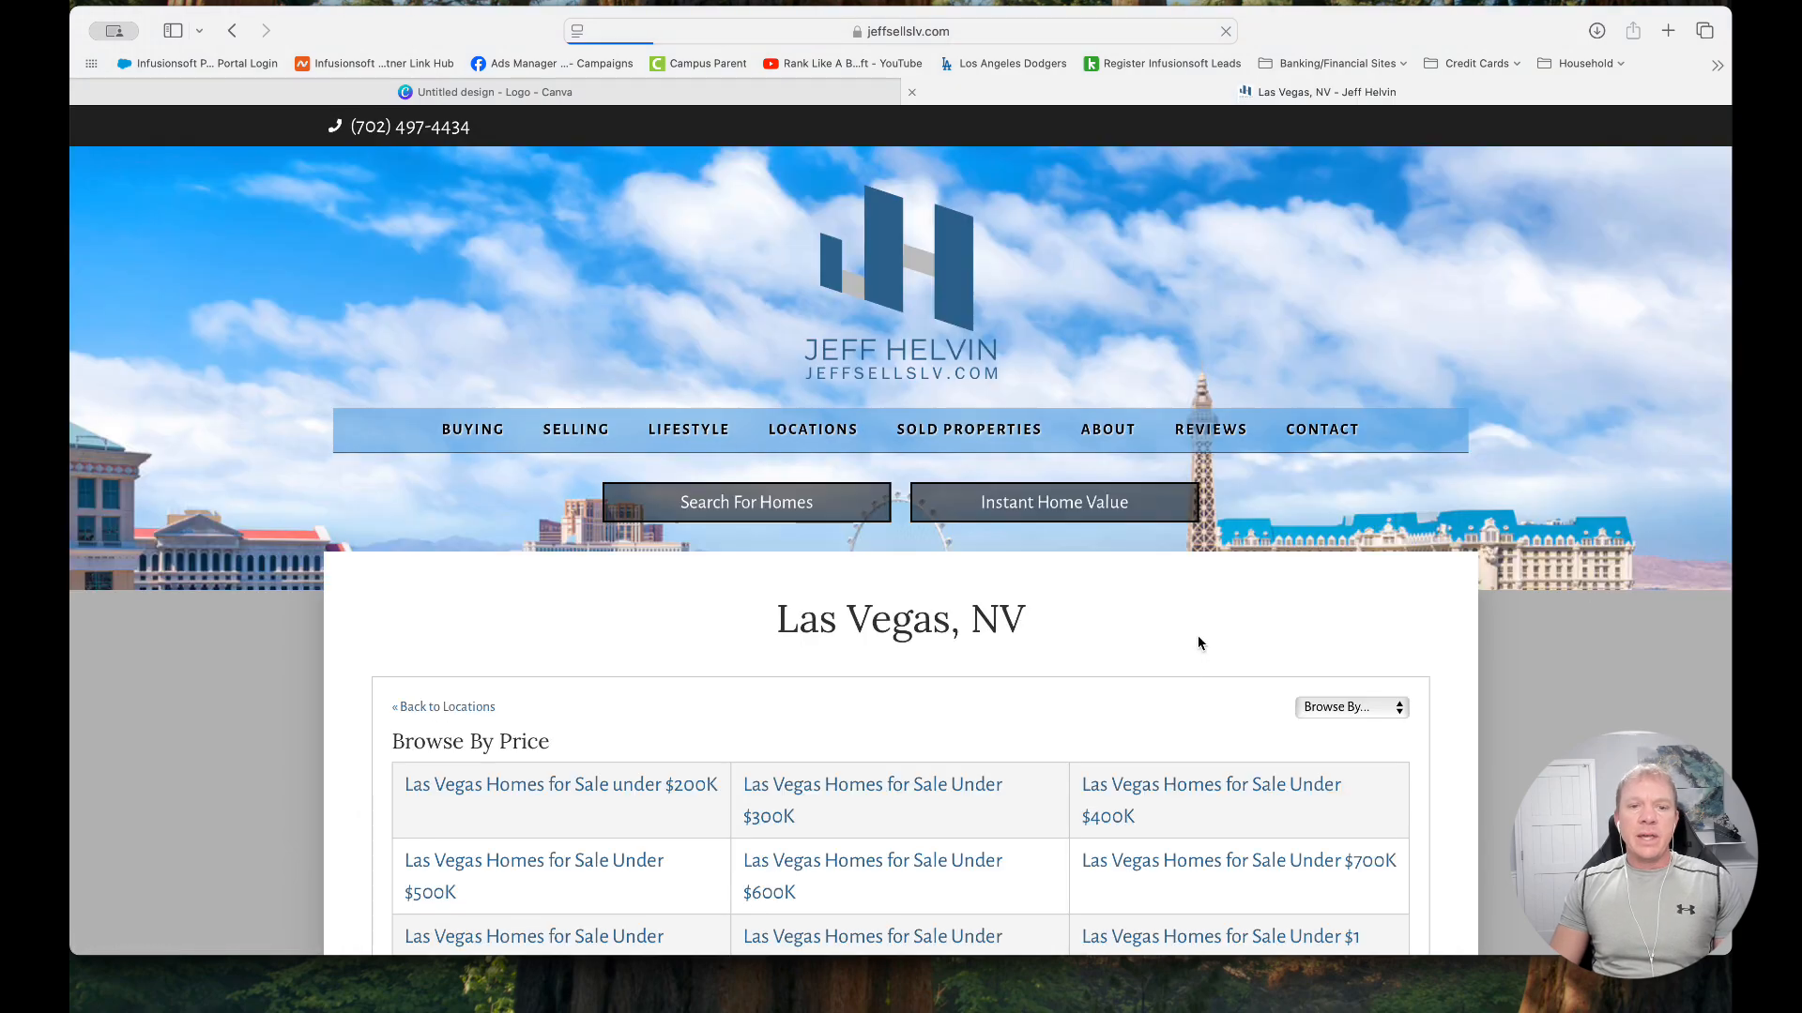
scroll(1194, 639, down, 2)
click(1344, 502)
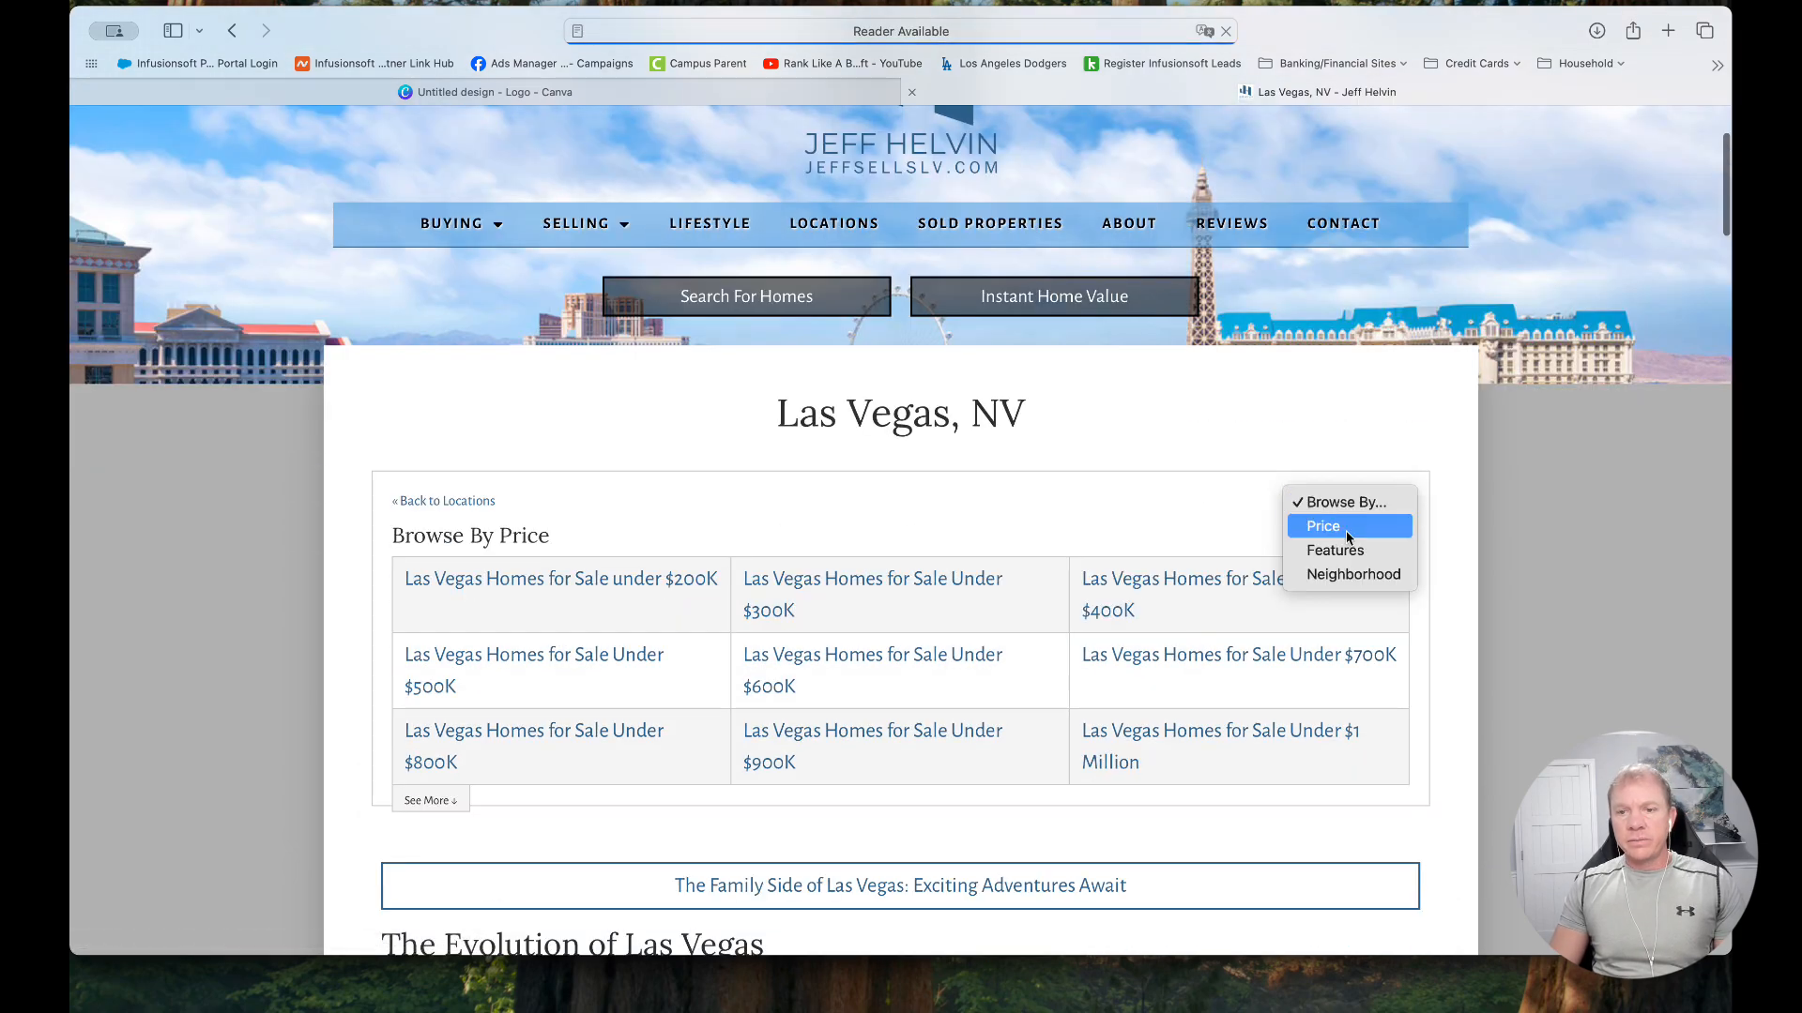
click(1335, 552)
scroll(542, 578, down, 1)
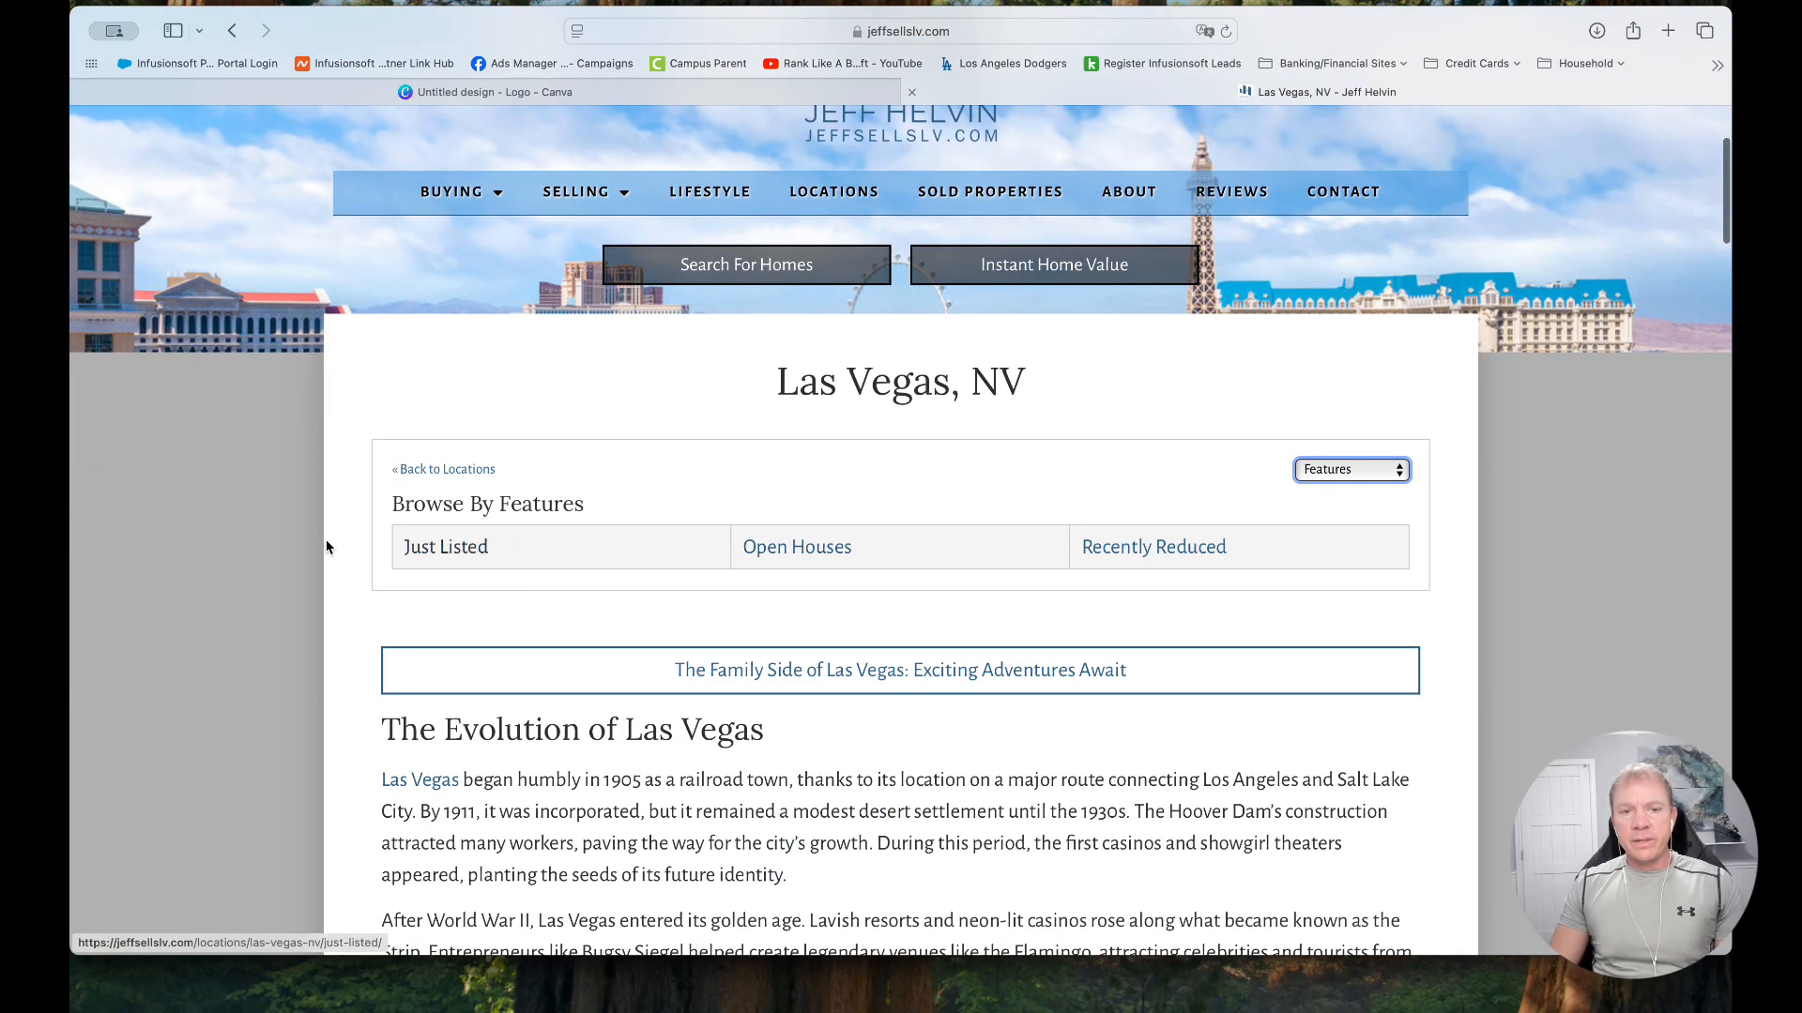
click(457, 555)
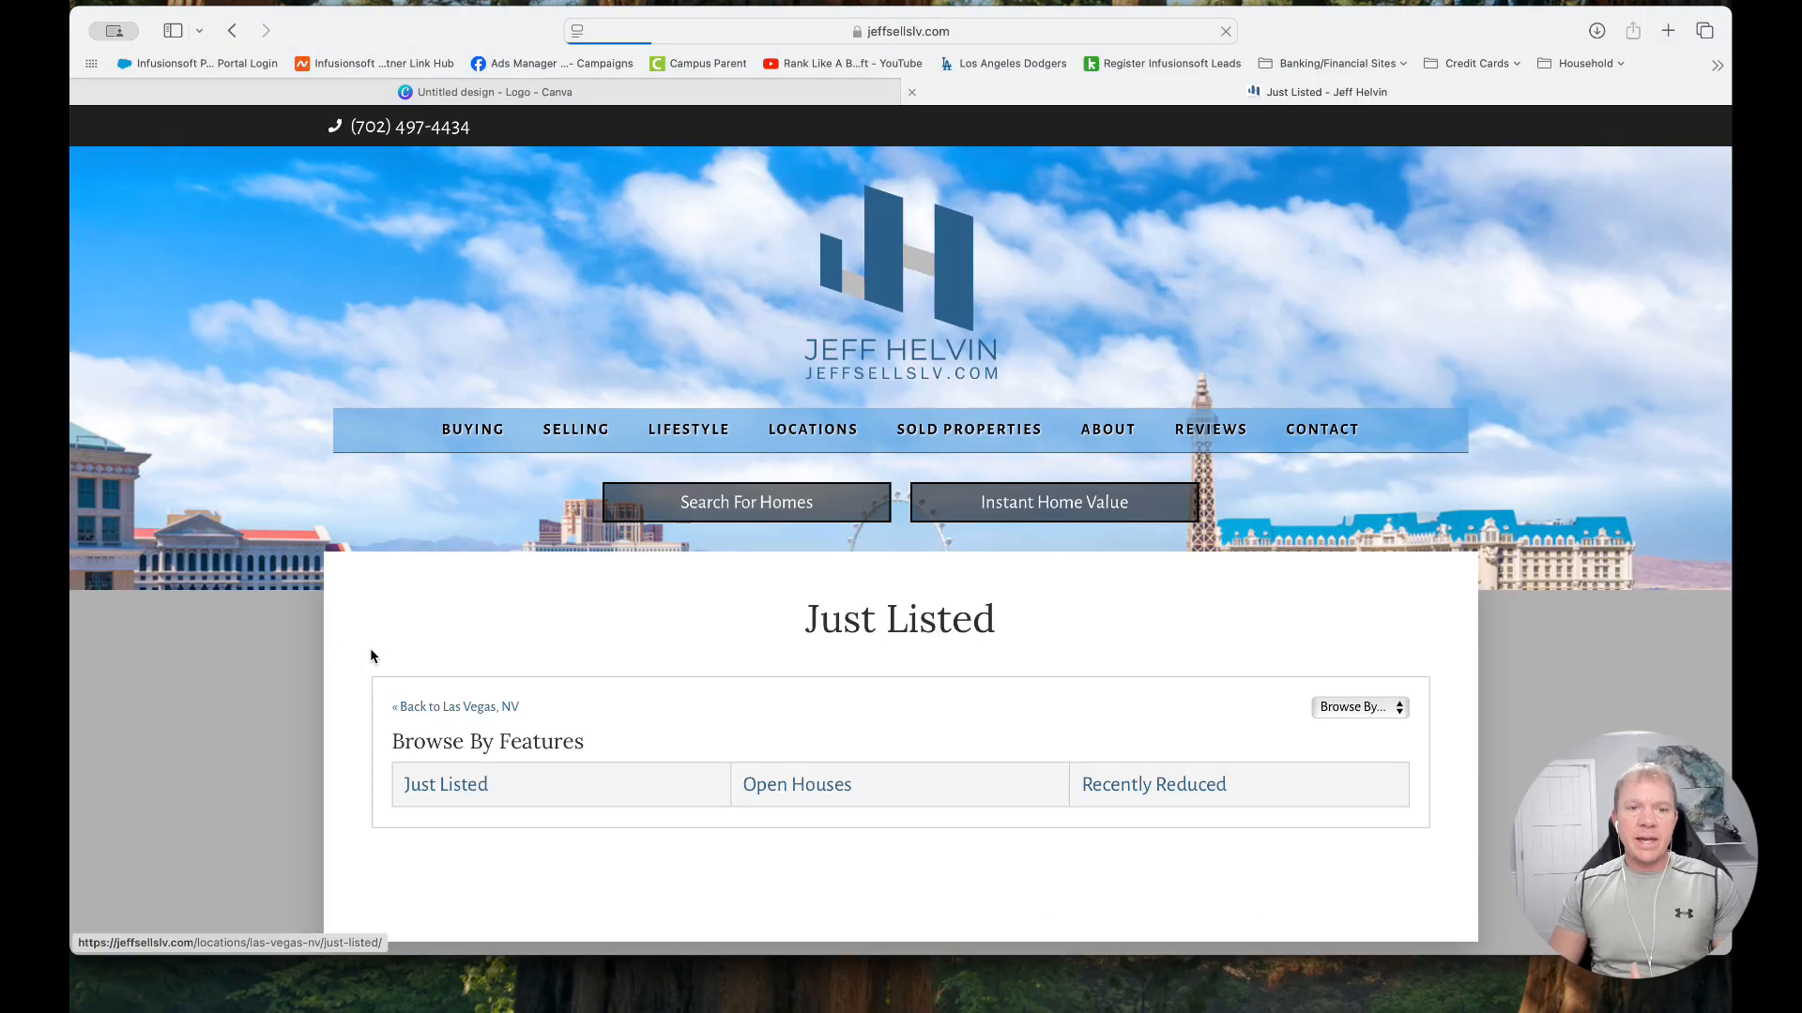
Look through the property listings on the Las Vegas Just Listed page
scroll(272, 638, down, 7)
scroll(249, 642, down, 15)
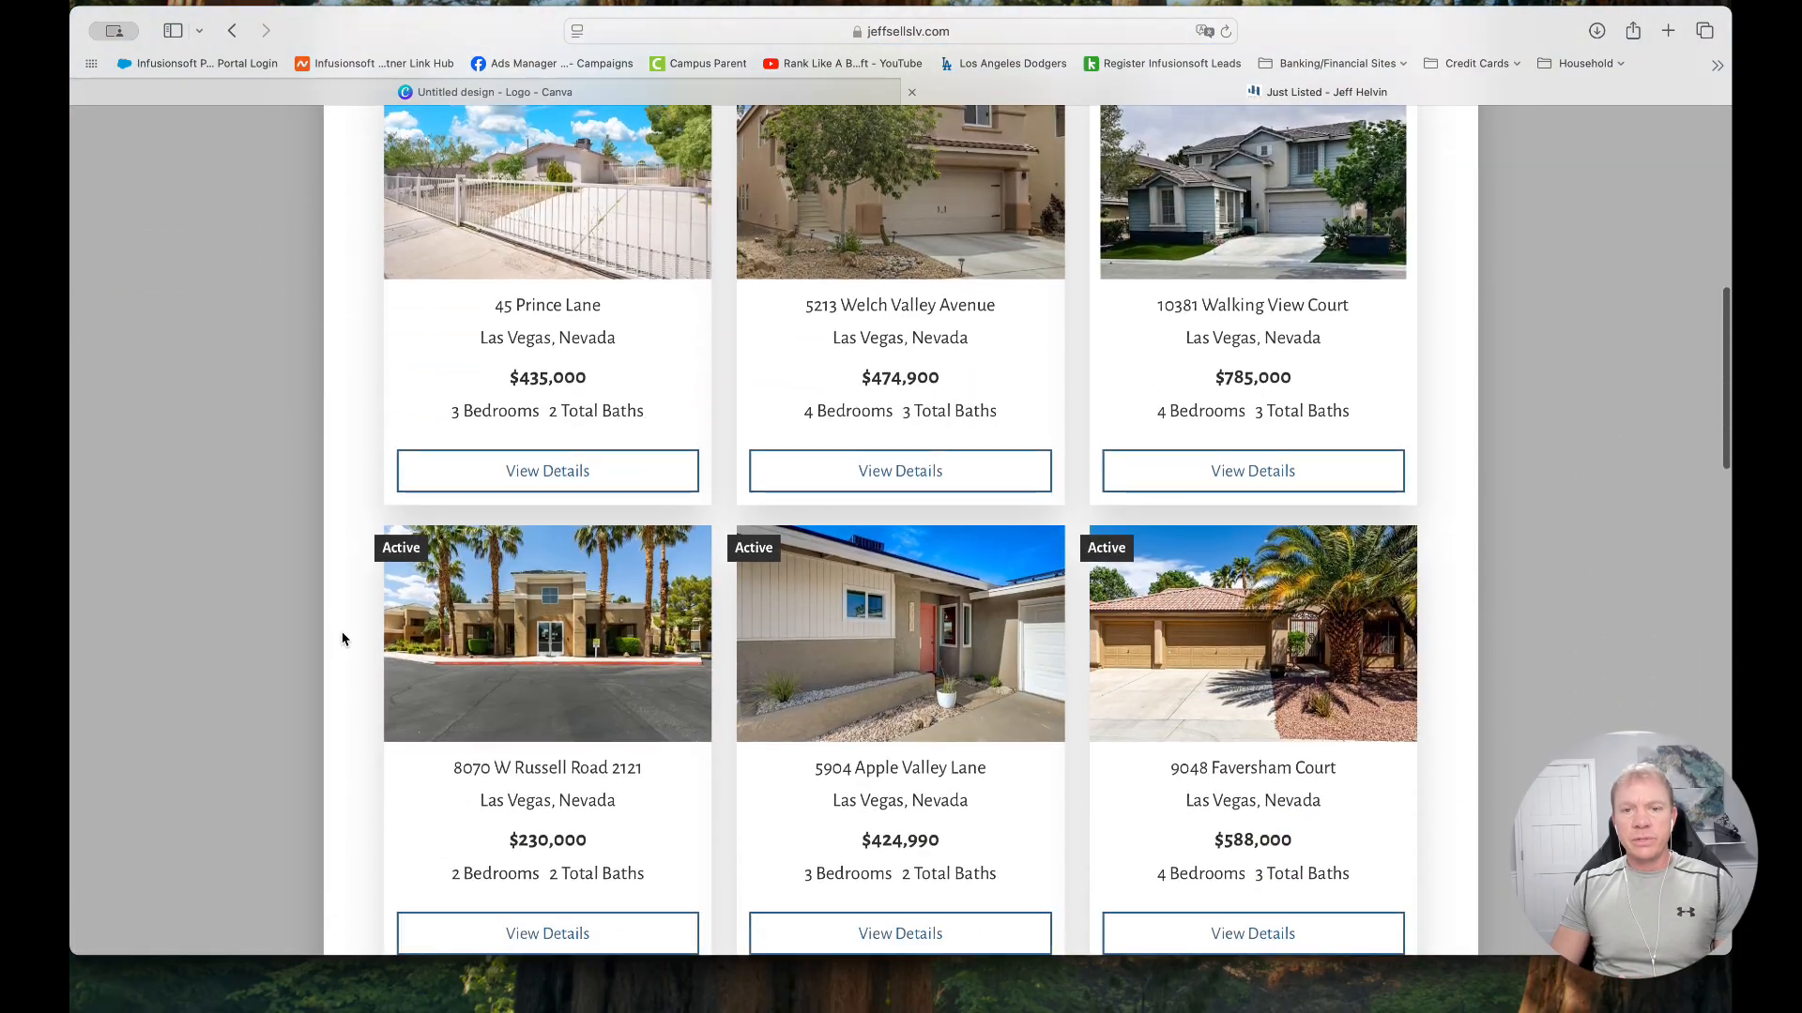
scroll(343, 639, down, 5)
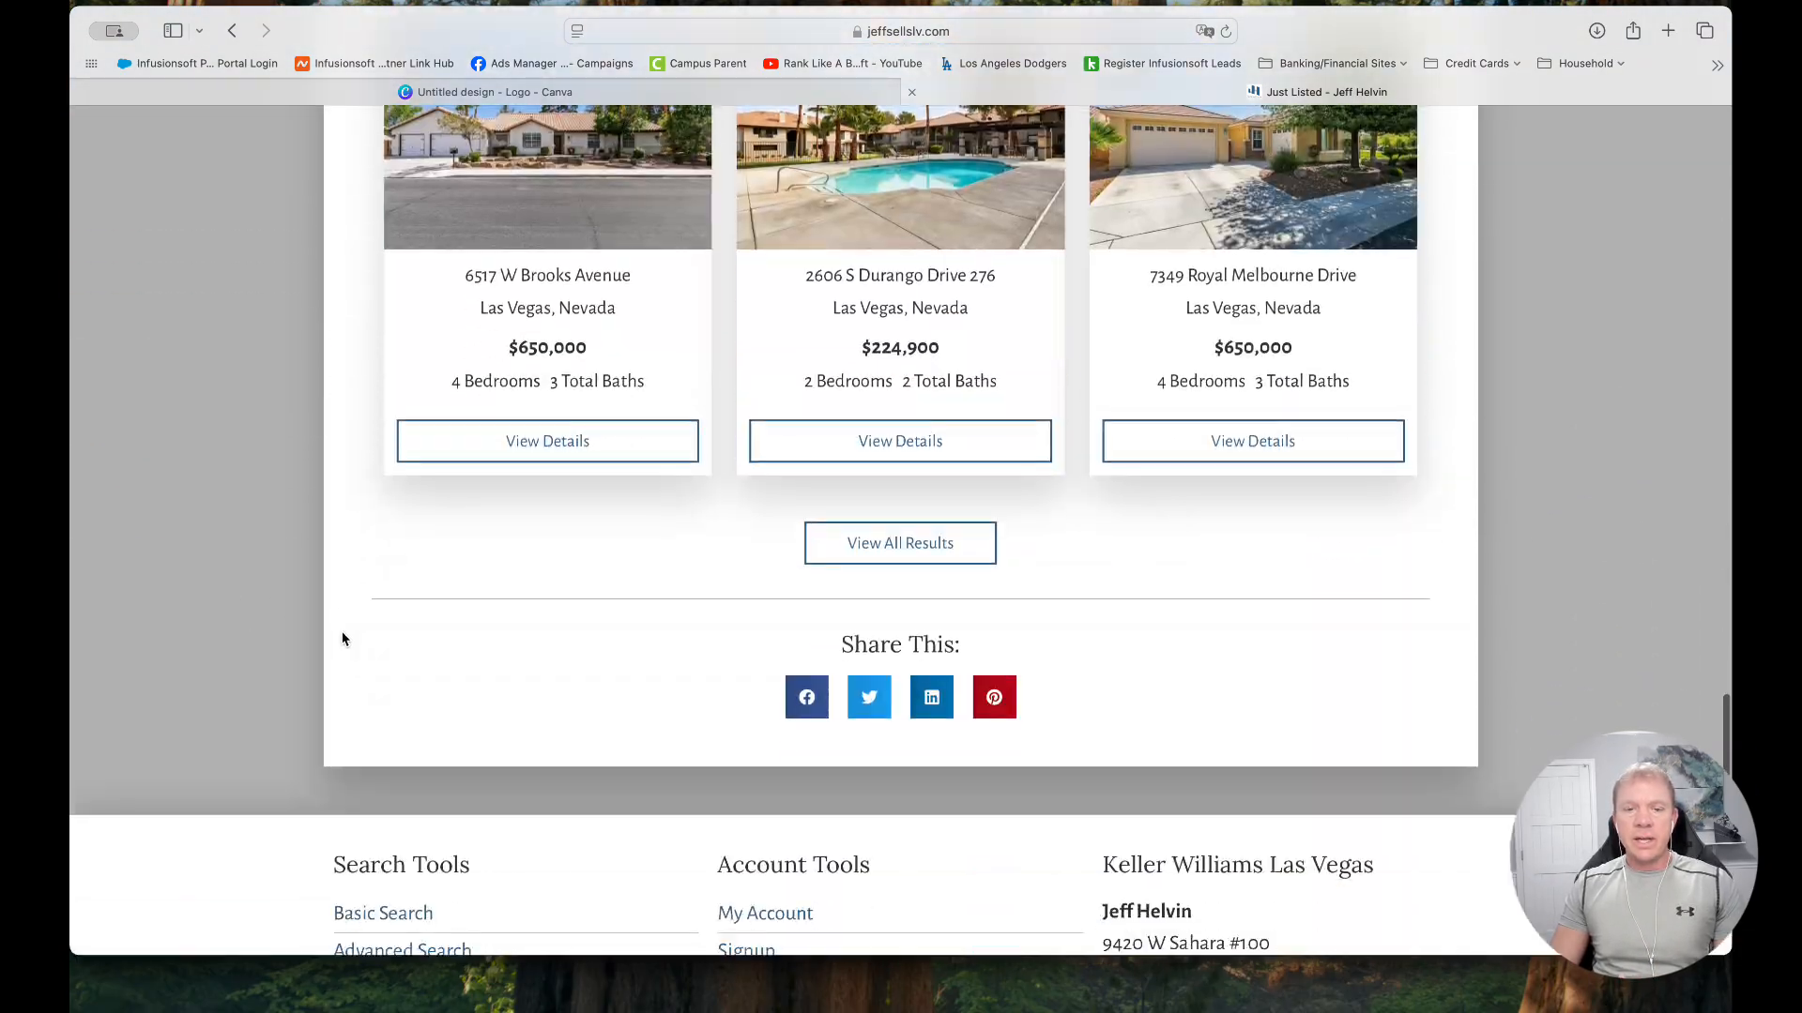
scroll(341, 639, up, 15)
scroll(342, 638, up, 10)
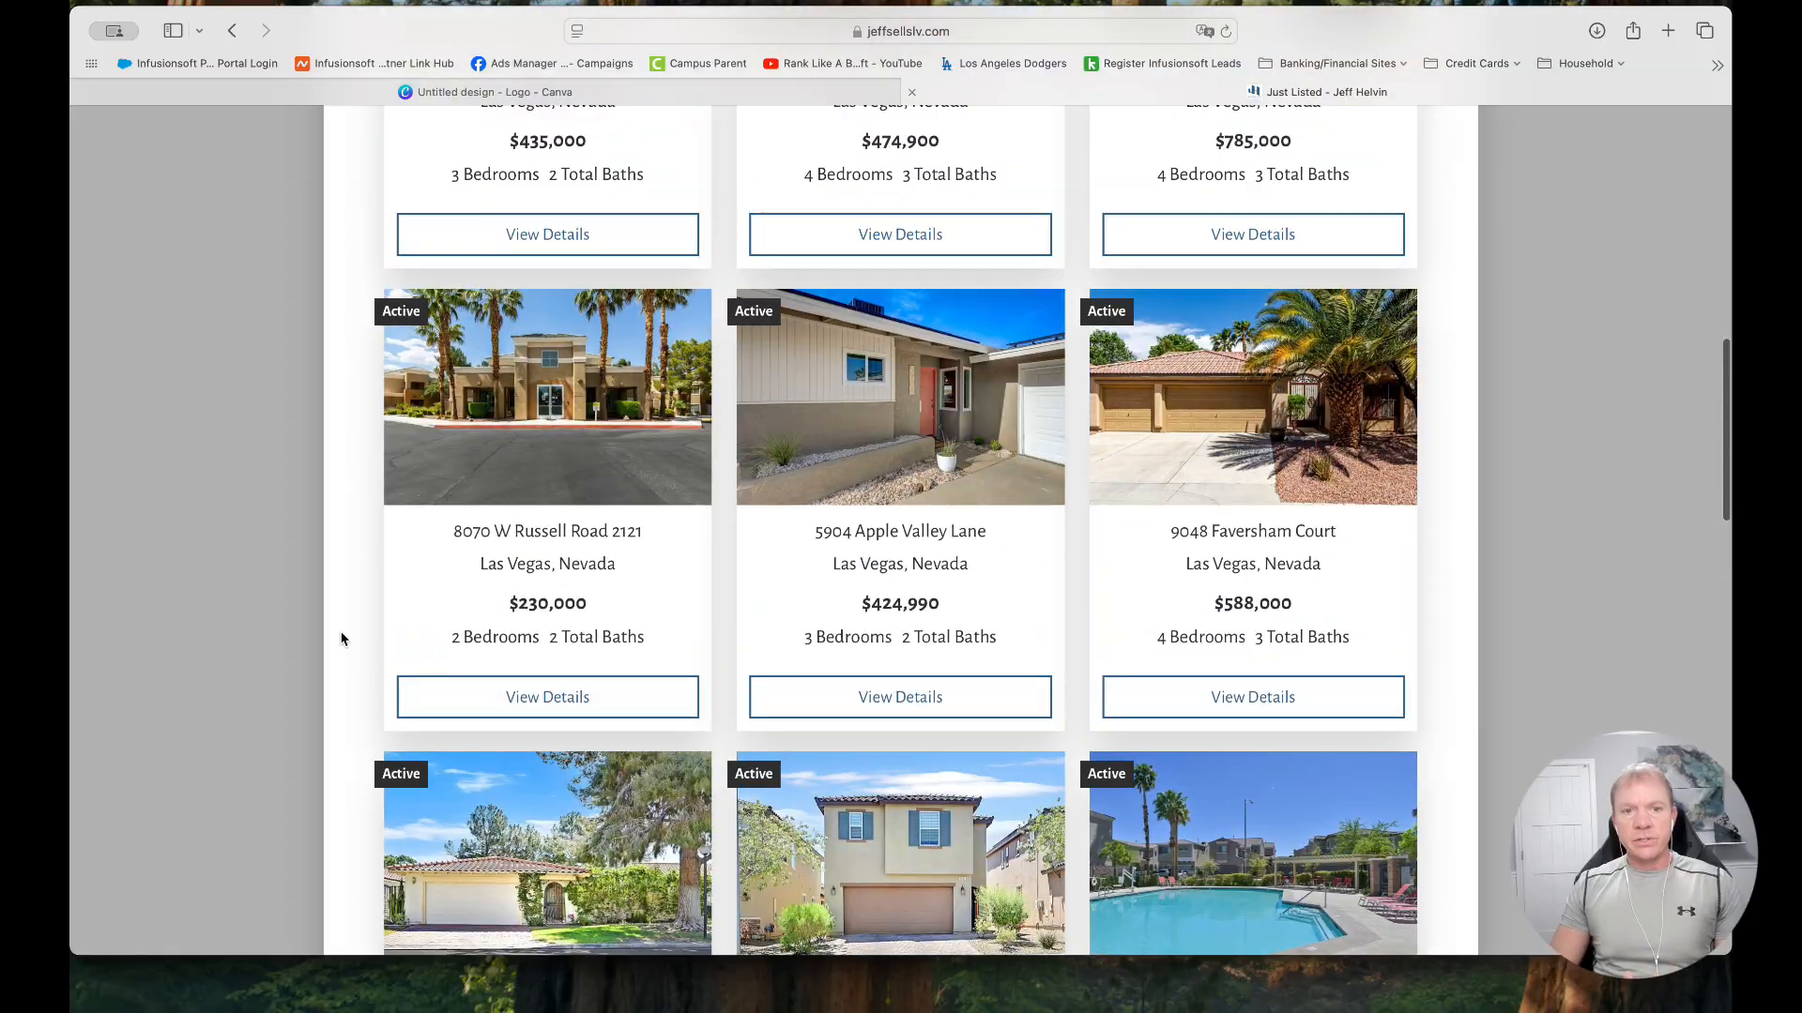
scroll(341, 638, up, 2)
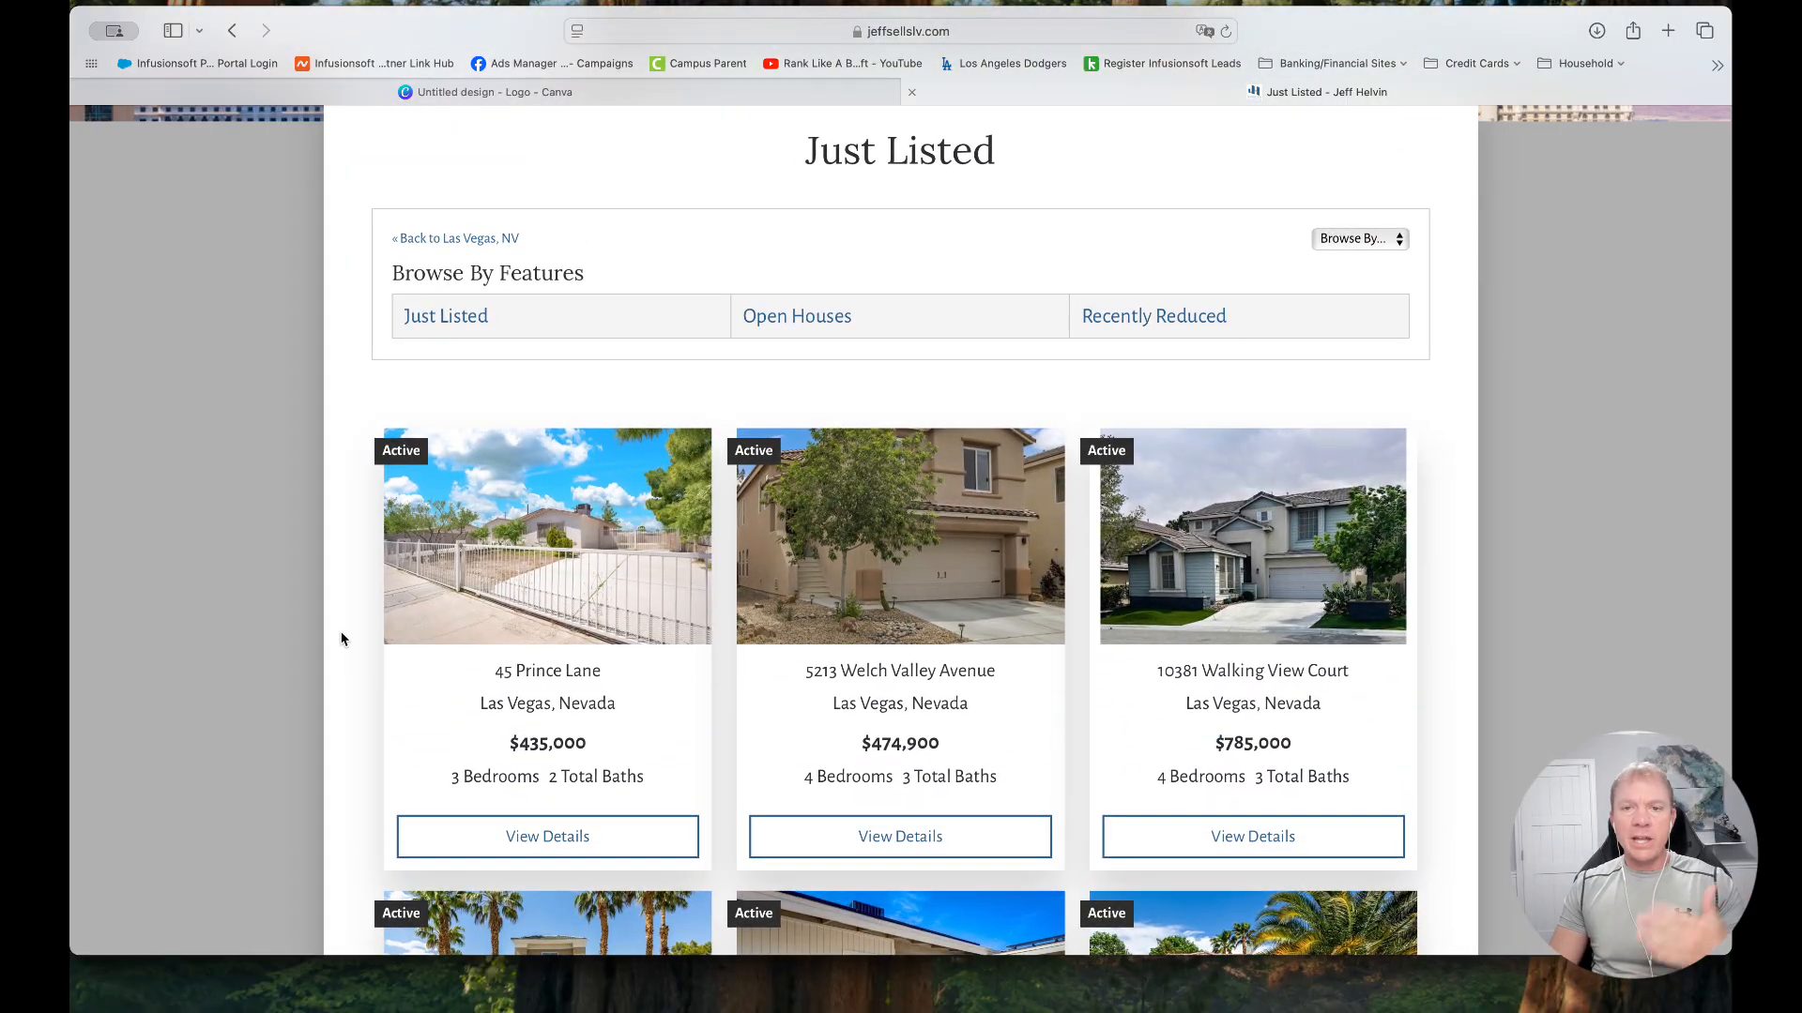
scroll(341, 638, up, 6)
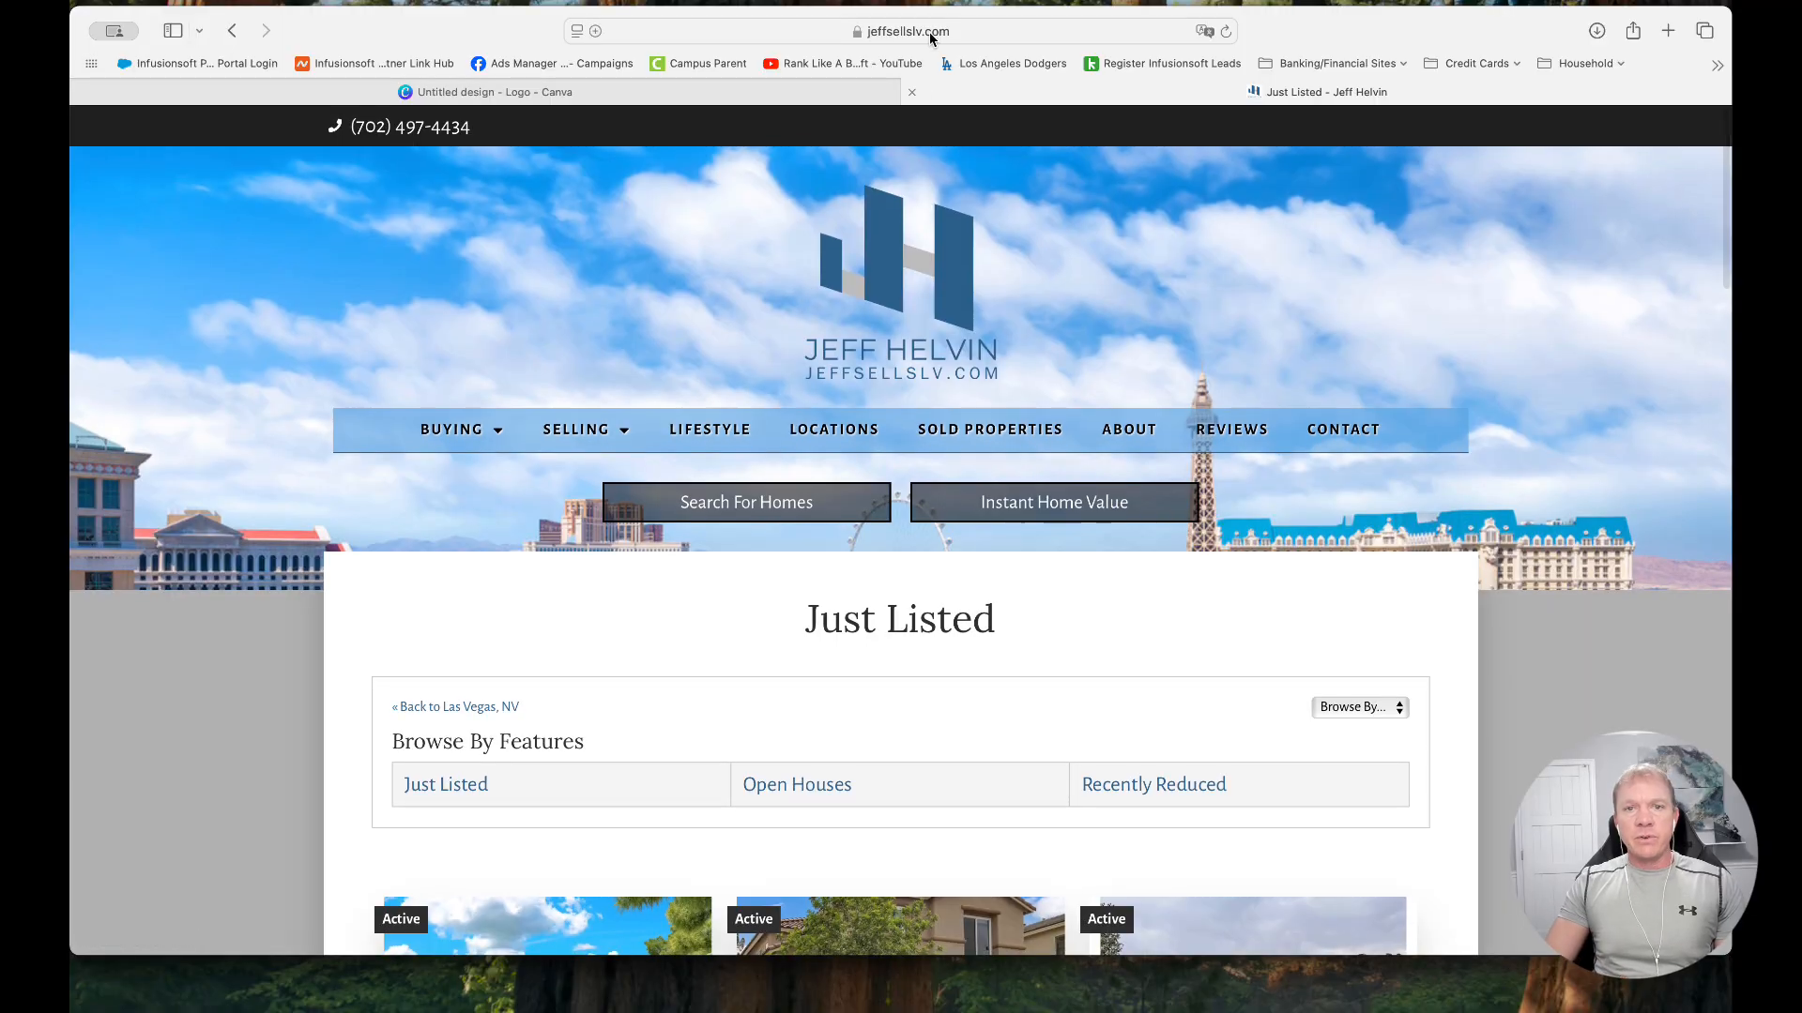
Copy the Las Vegas Just Listed page's web address and paste it as the QR code's URL in Canva
click(914, 32)
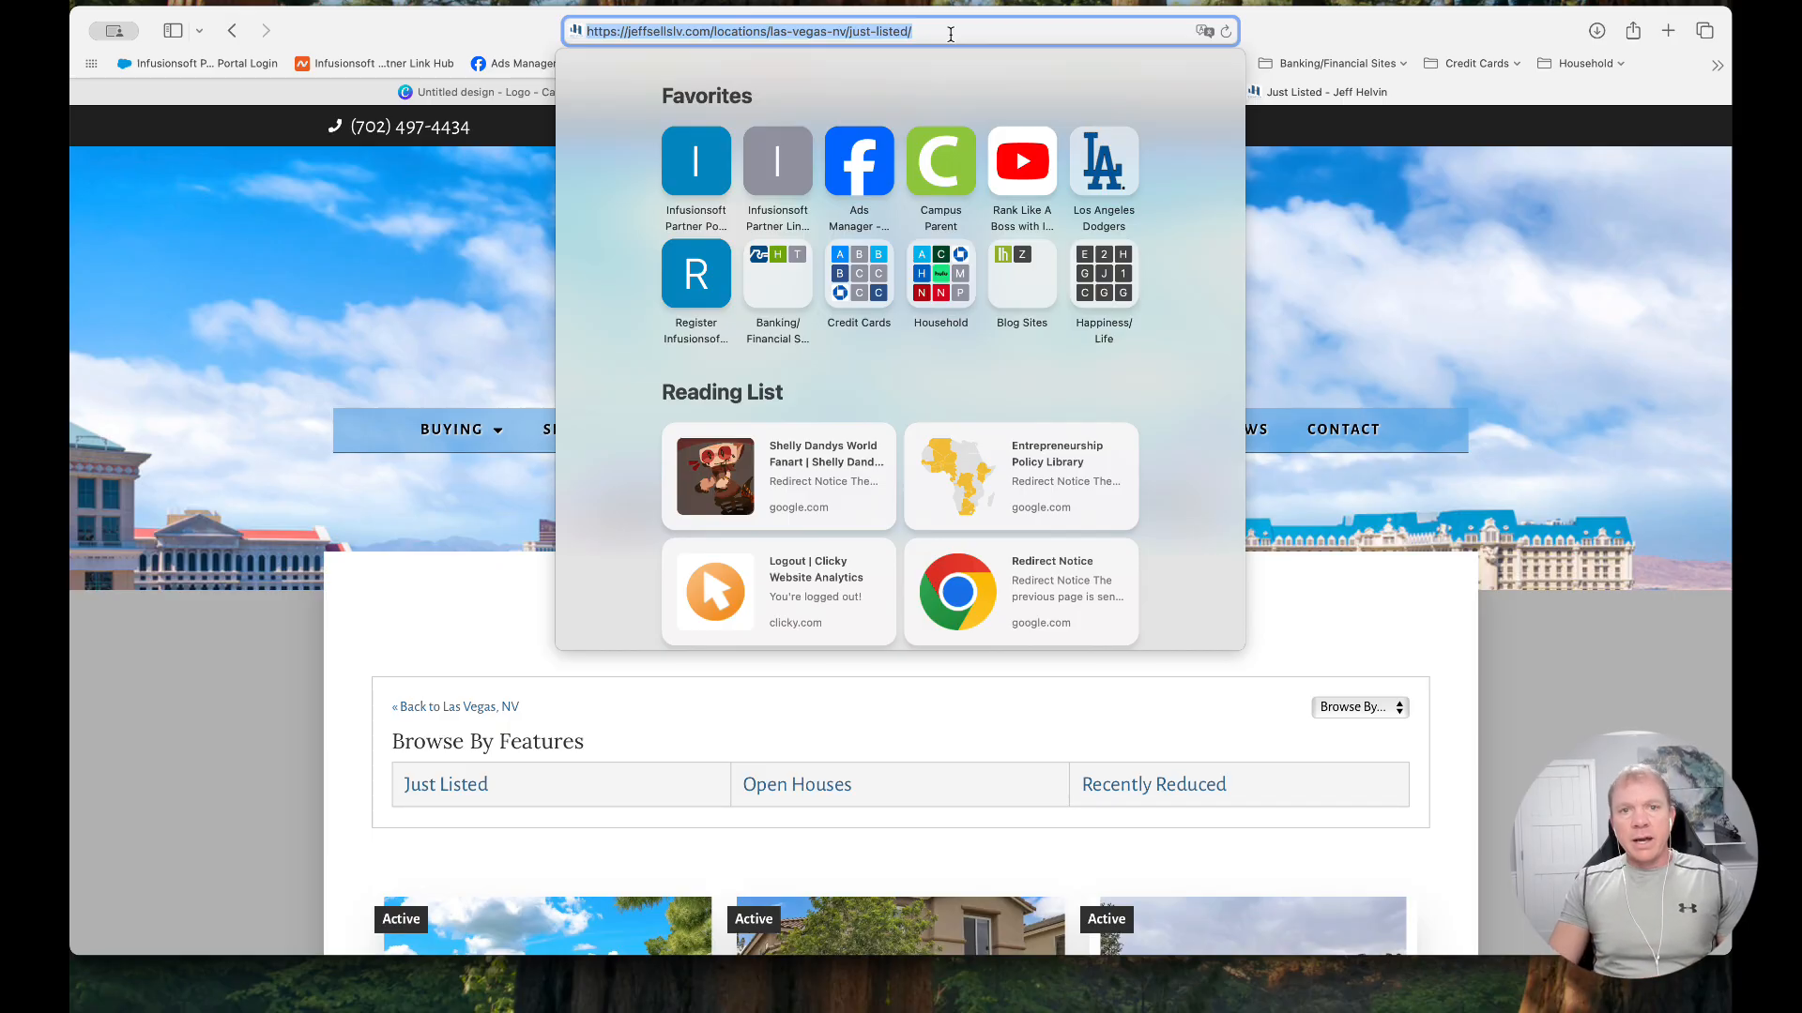
click(517, 94)
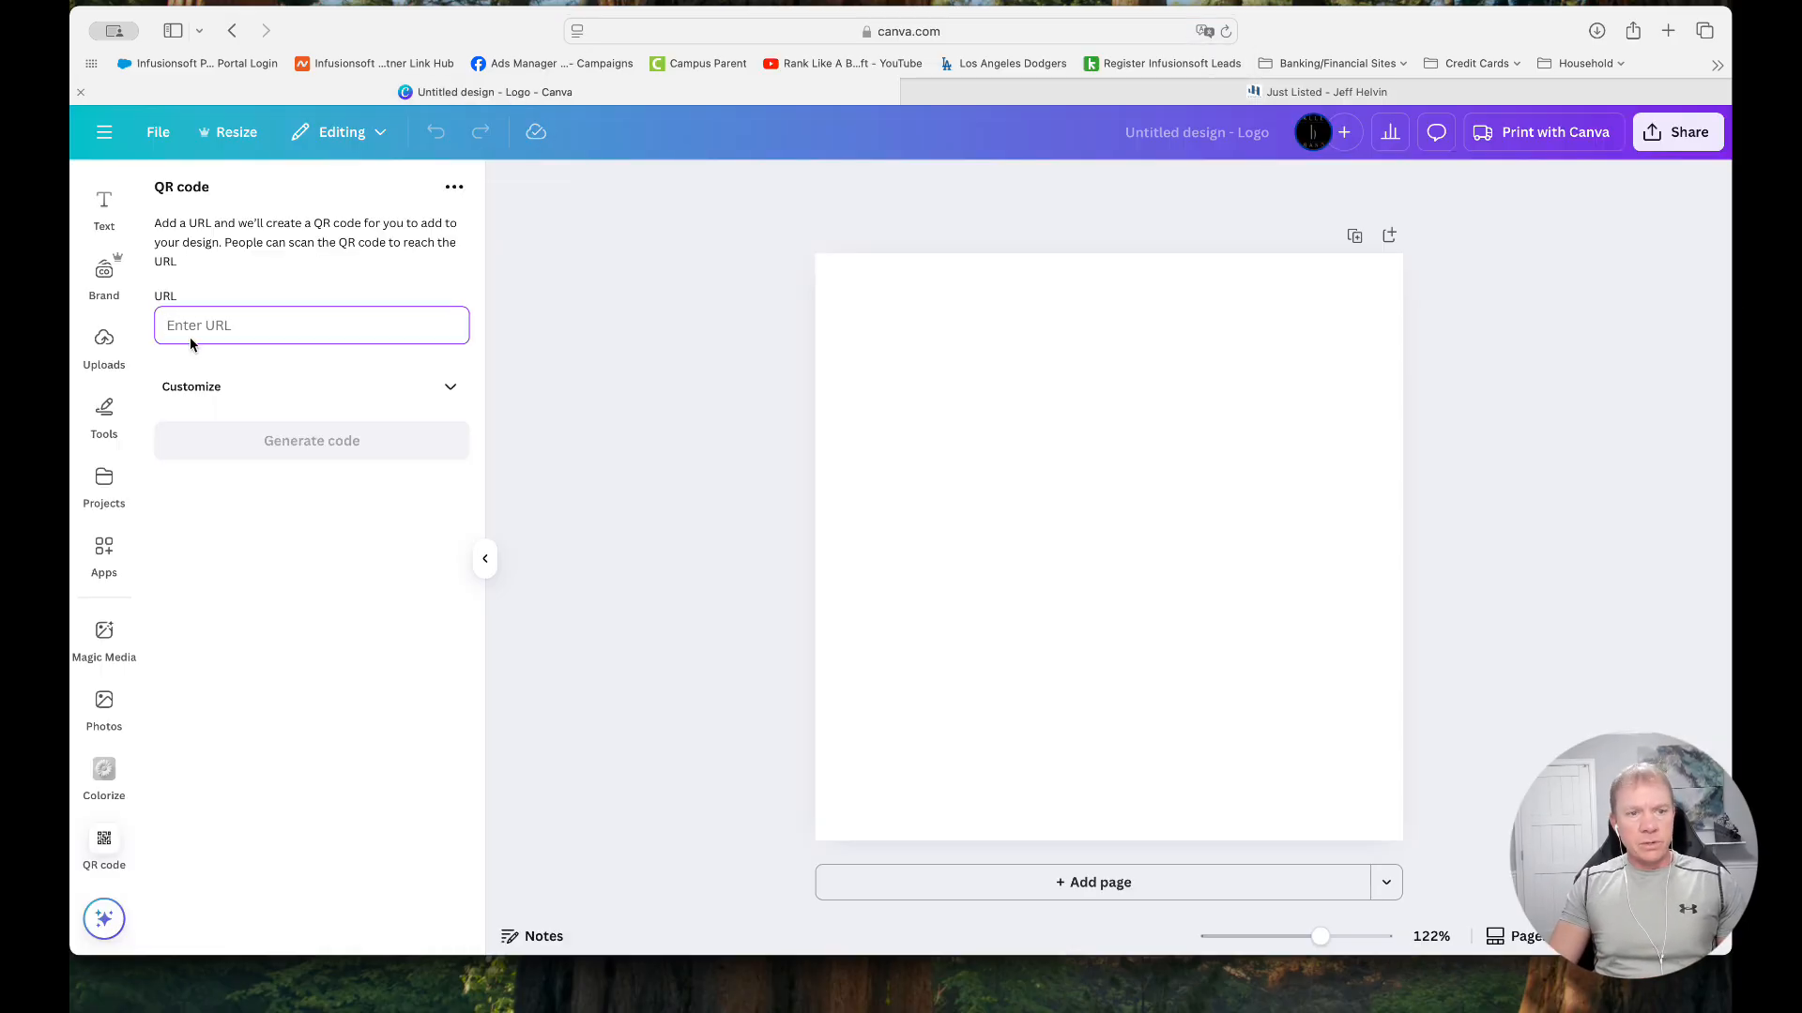
key(super+v)
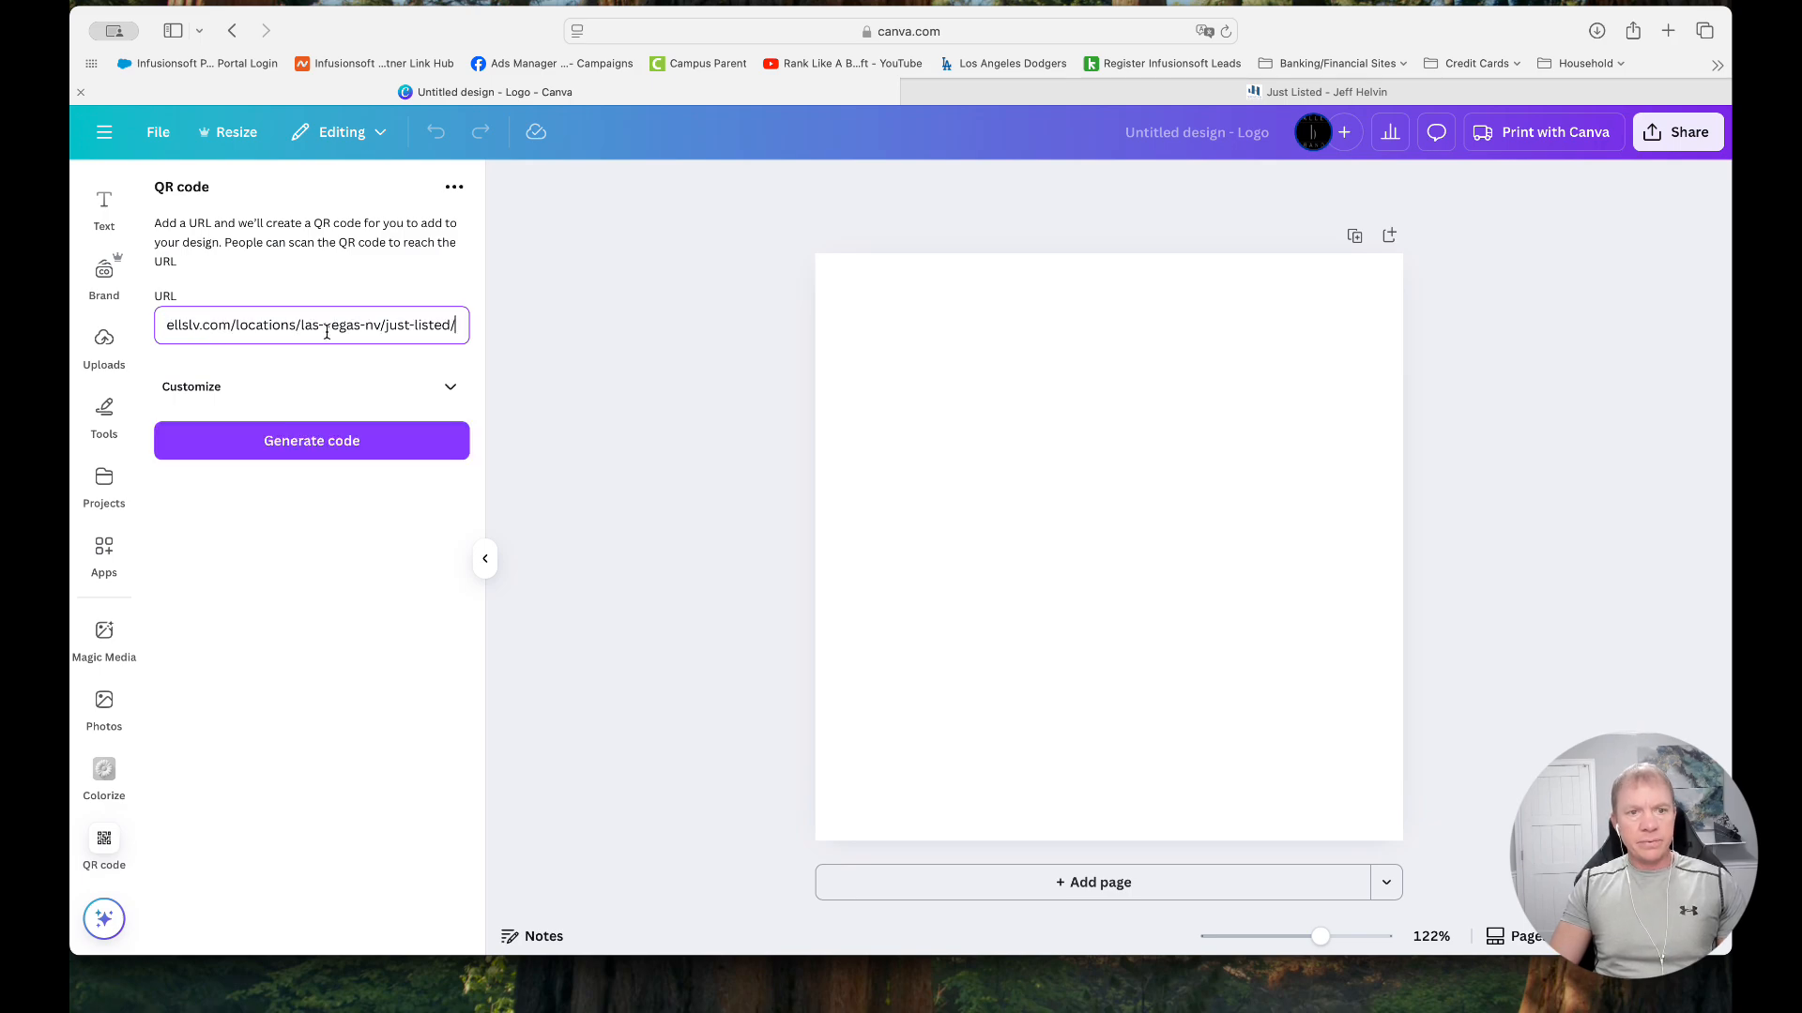
Return to the website, copy the Just Listed page's web address again and switch back to the Canva design
click(1313, 91)
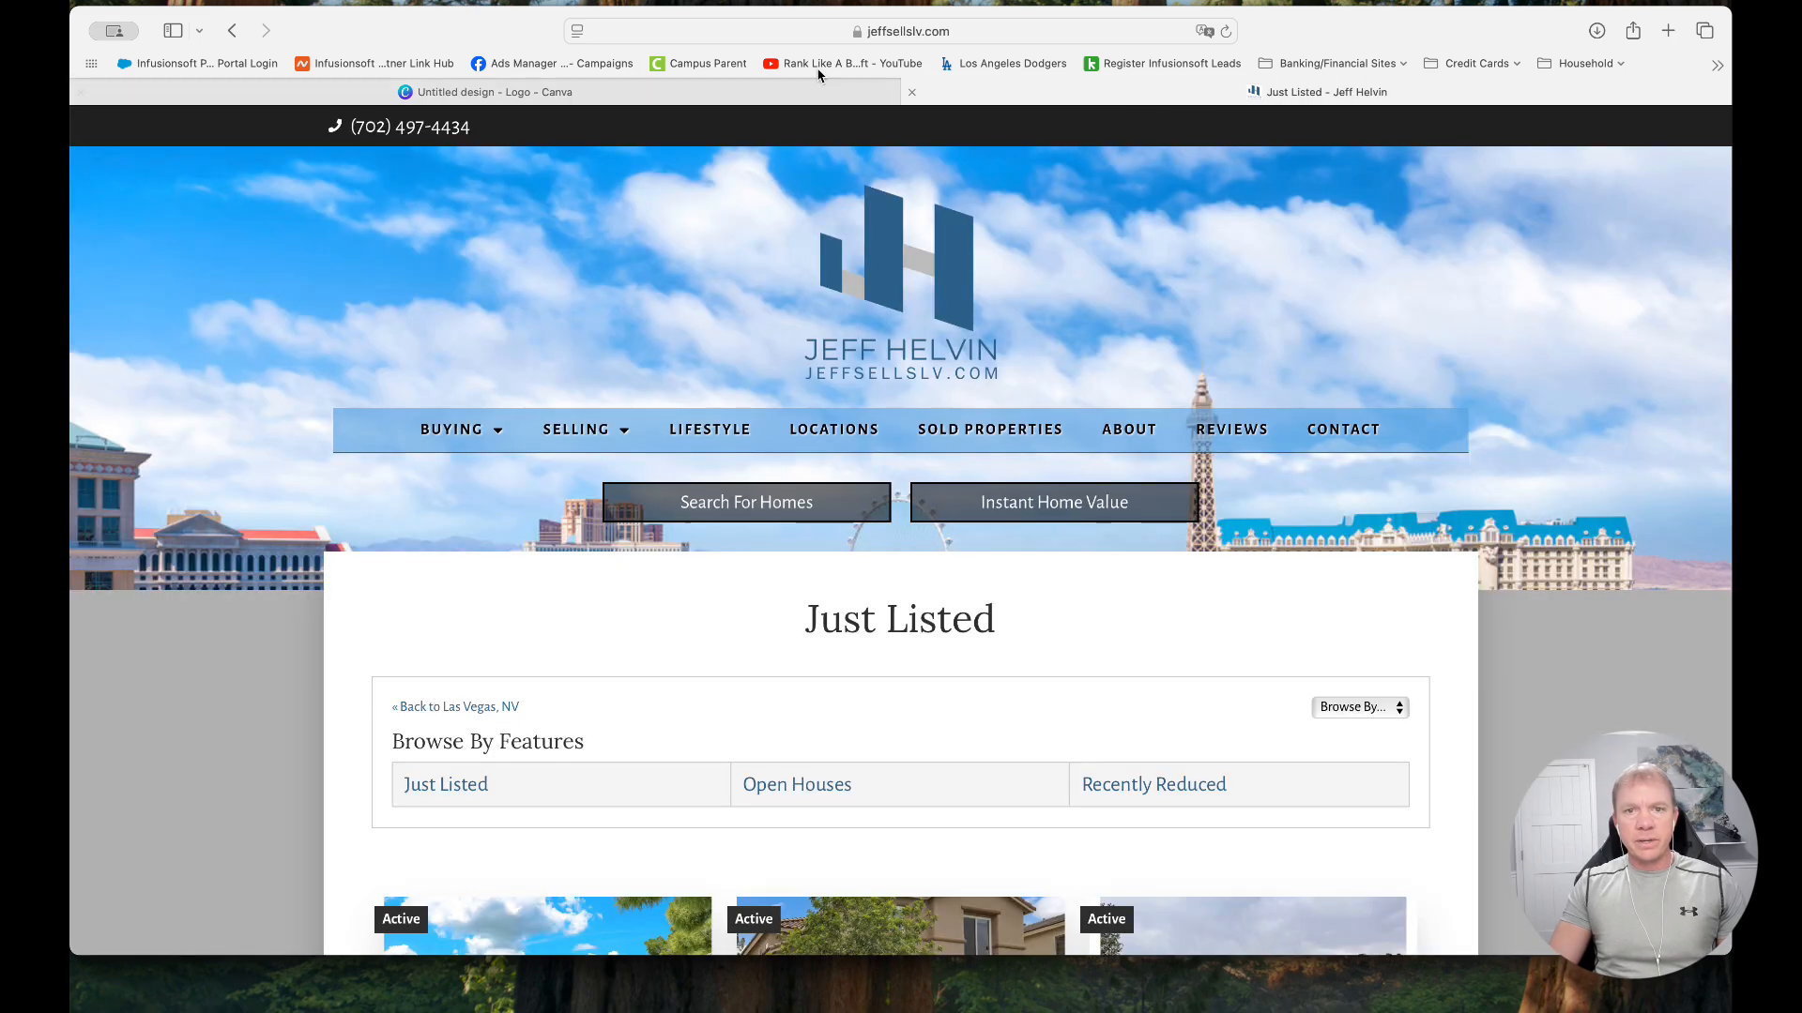
click(863, 32)
right_click(863, 32)
click(891, 62)
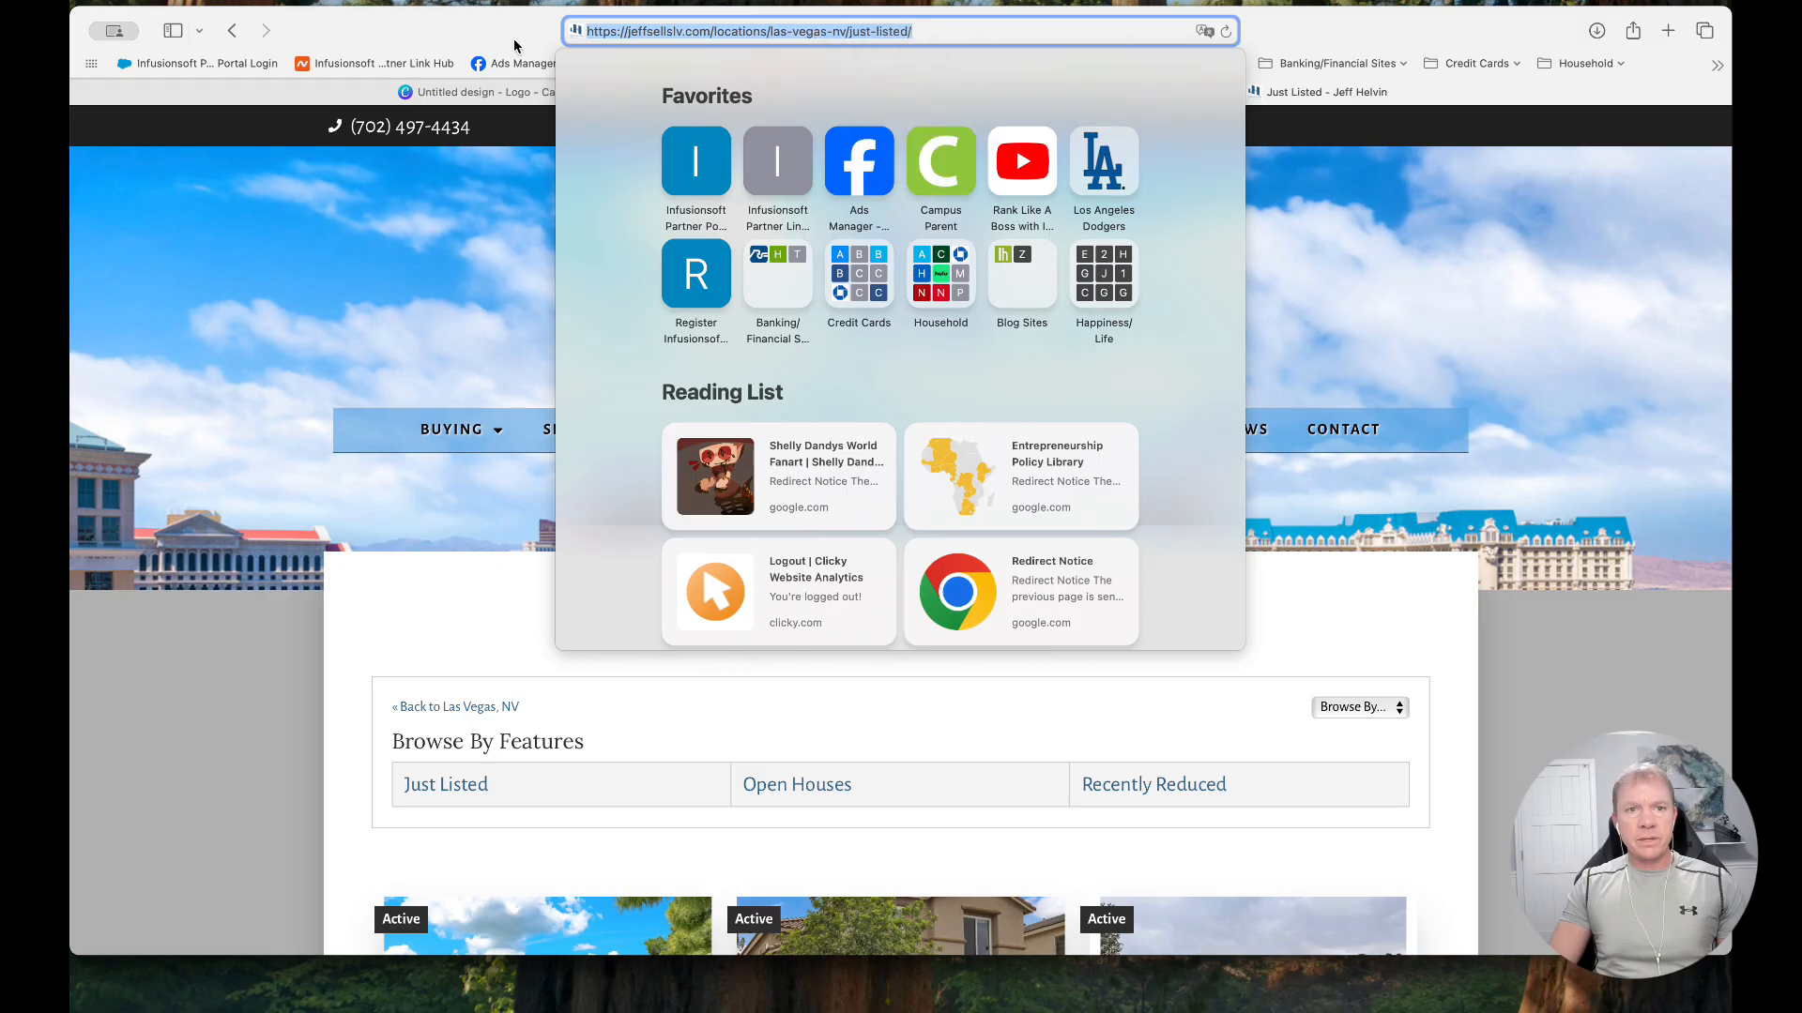
click(437, 91)
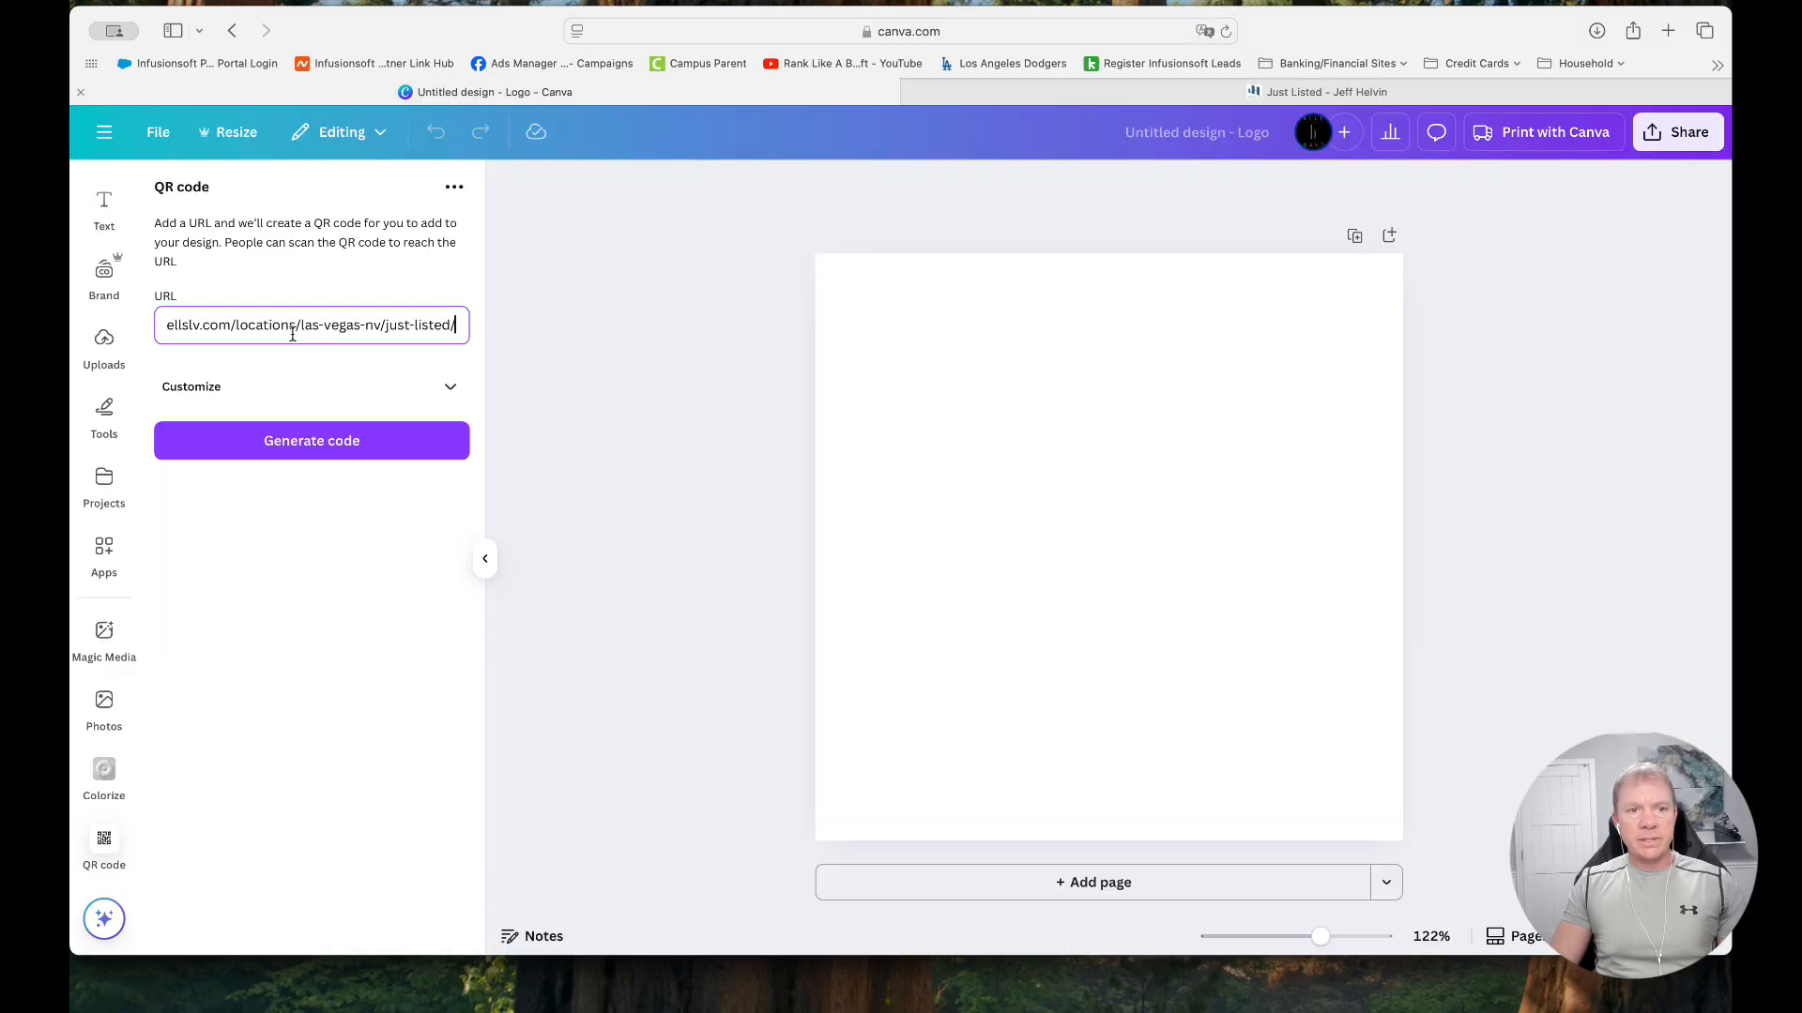
Generate the QR code with the default customization options and enlarge it to fill the whole page
click(445, 390)
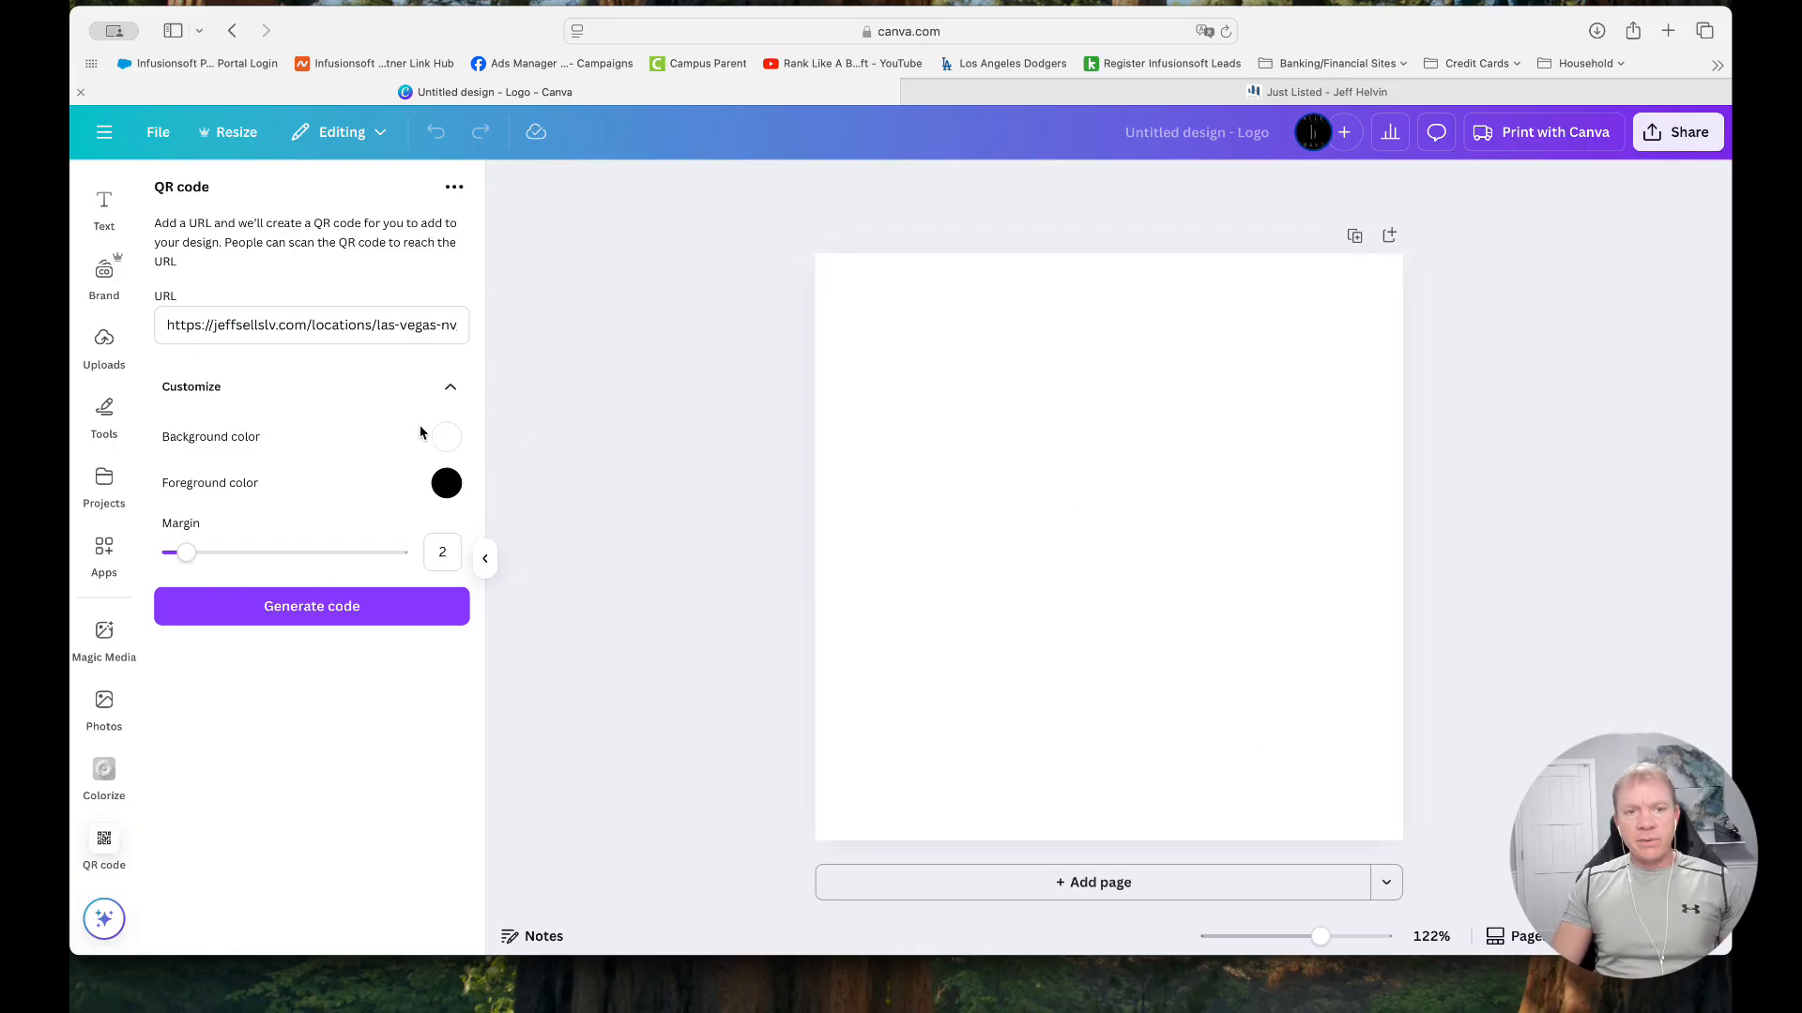
click(326, 616)
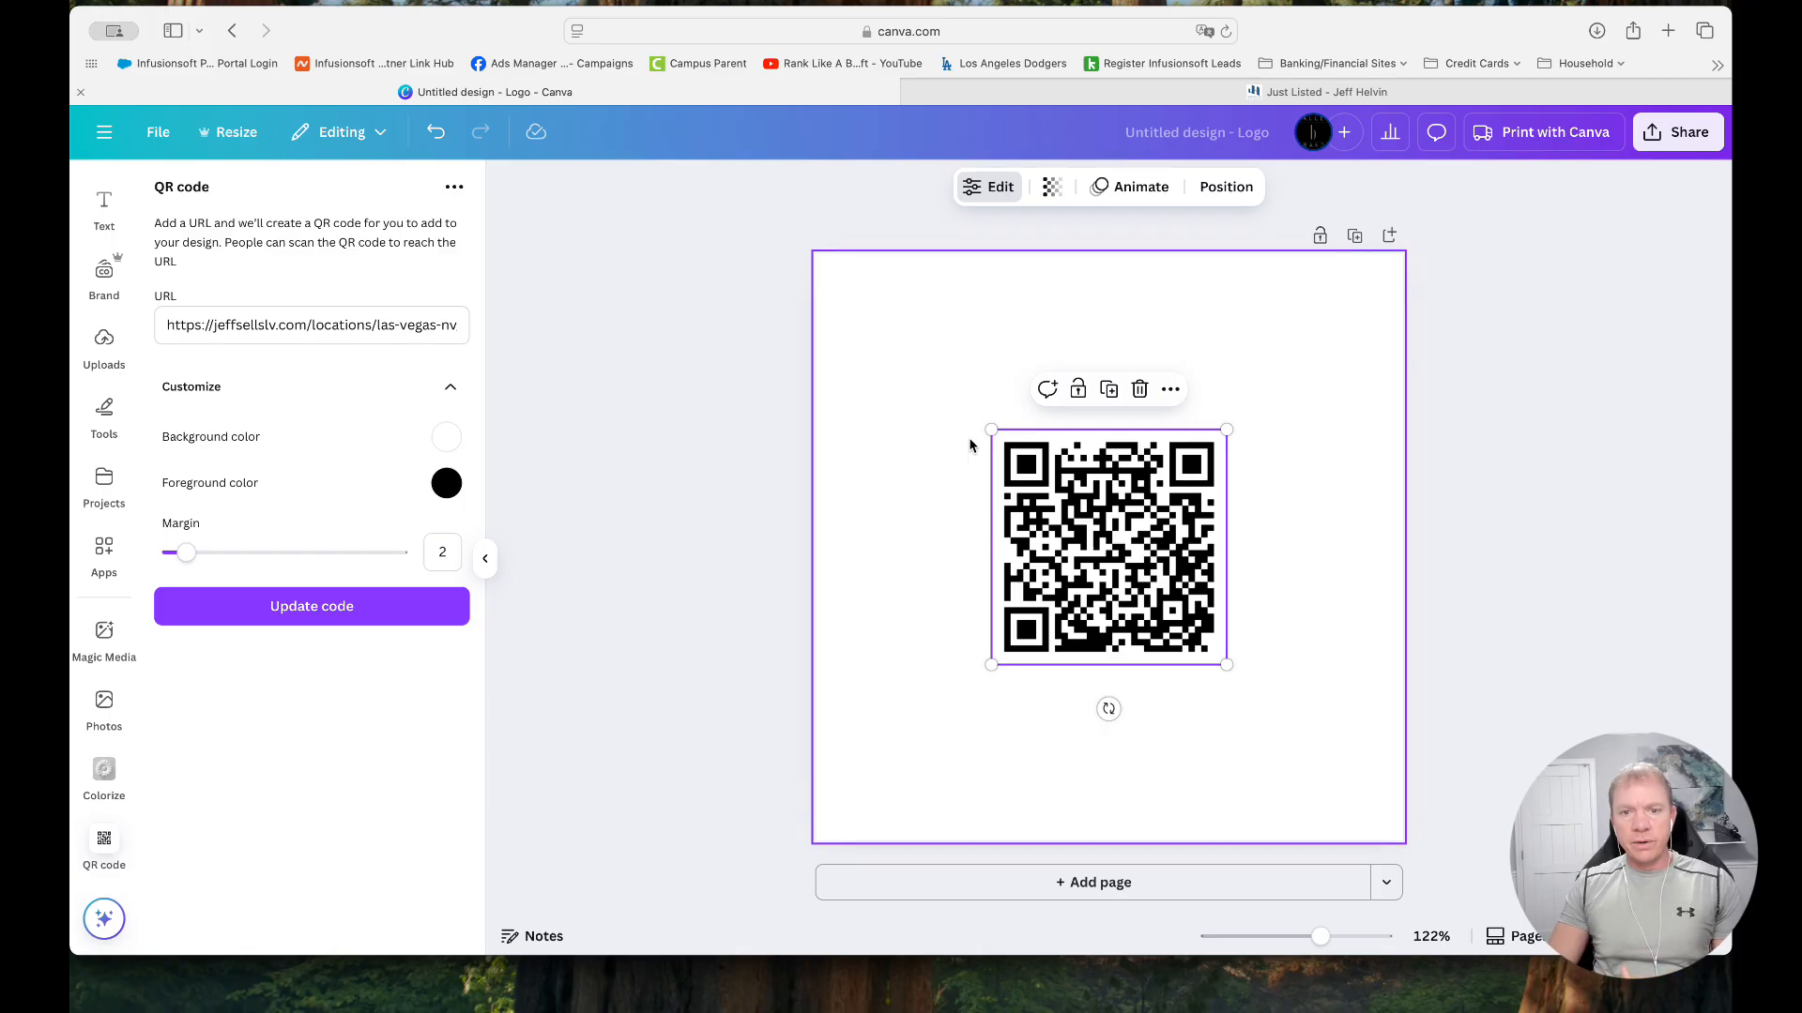
drag(991, 429, 820, 257)
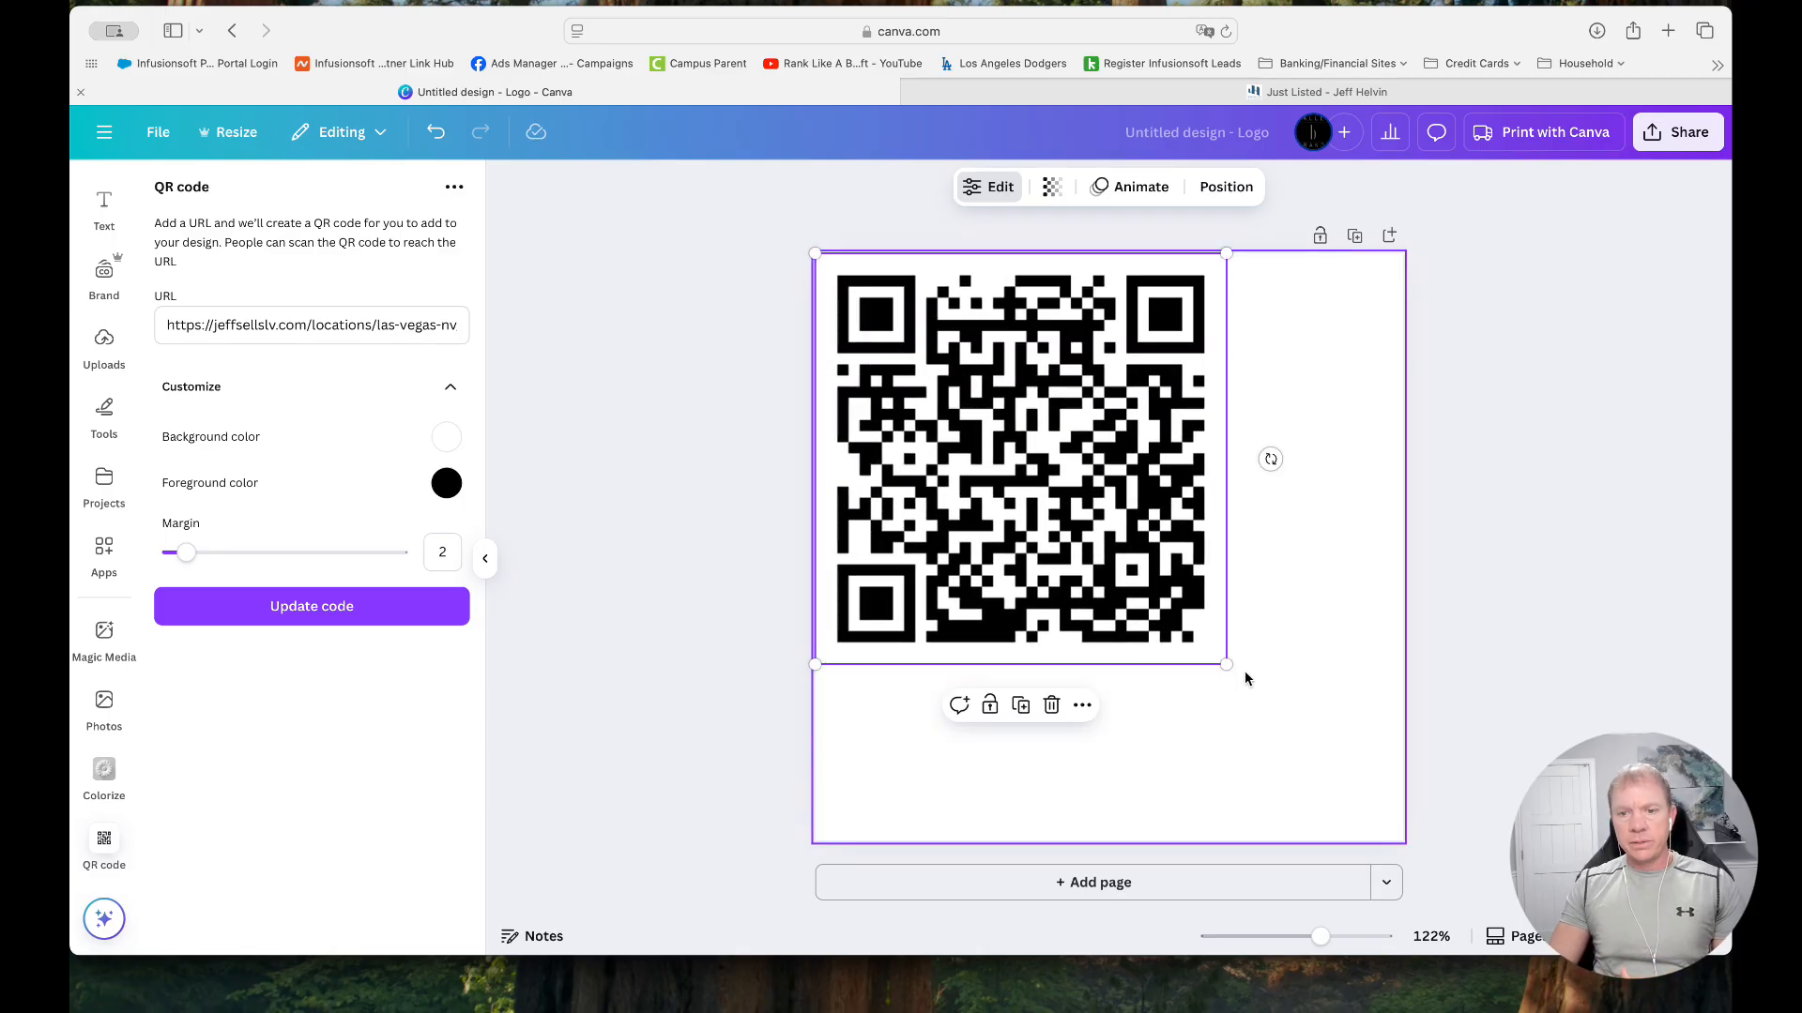
drag(1226, 665, 1388, 852)
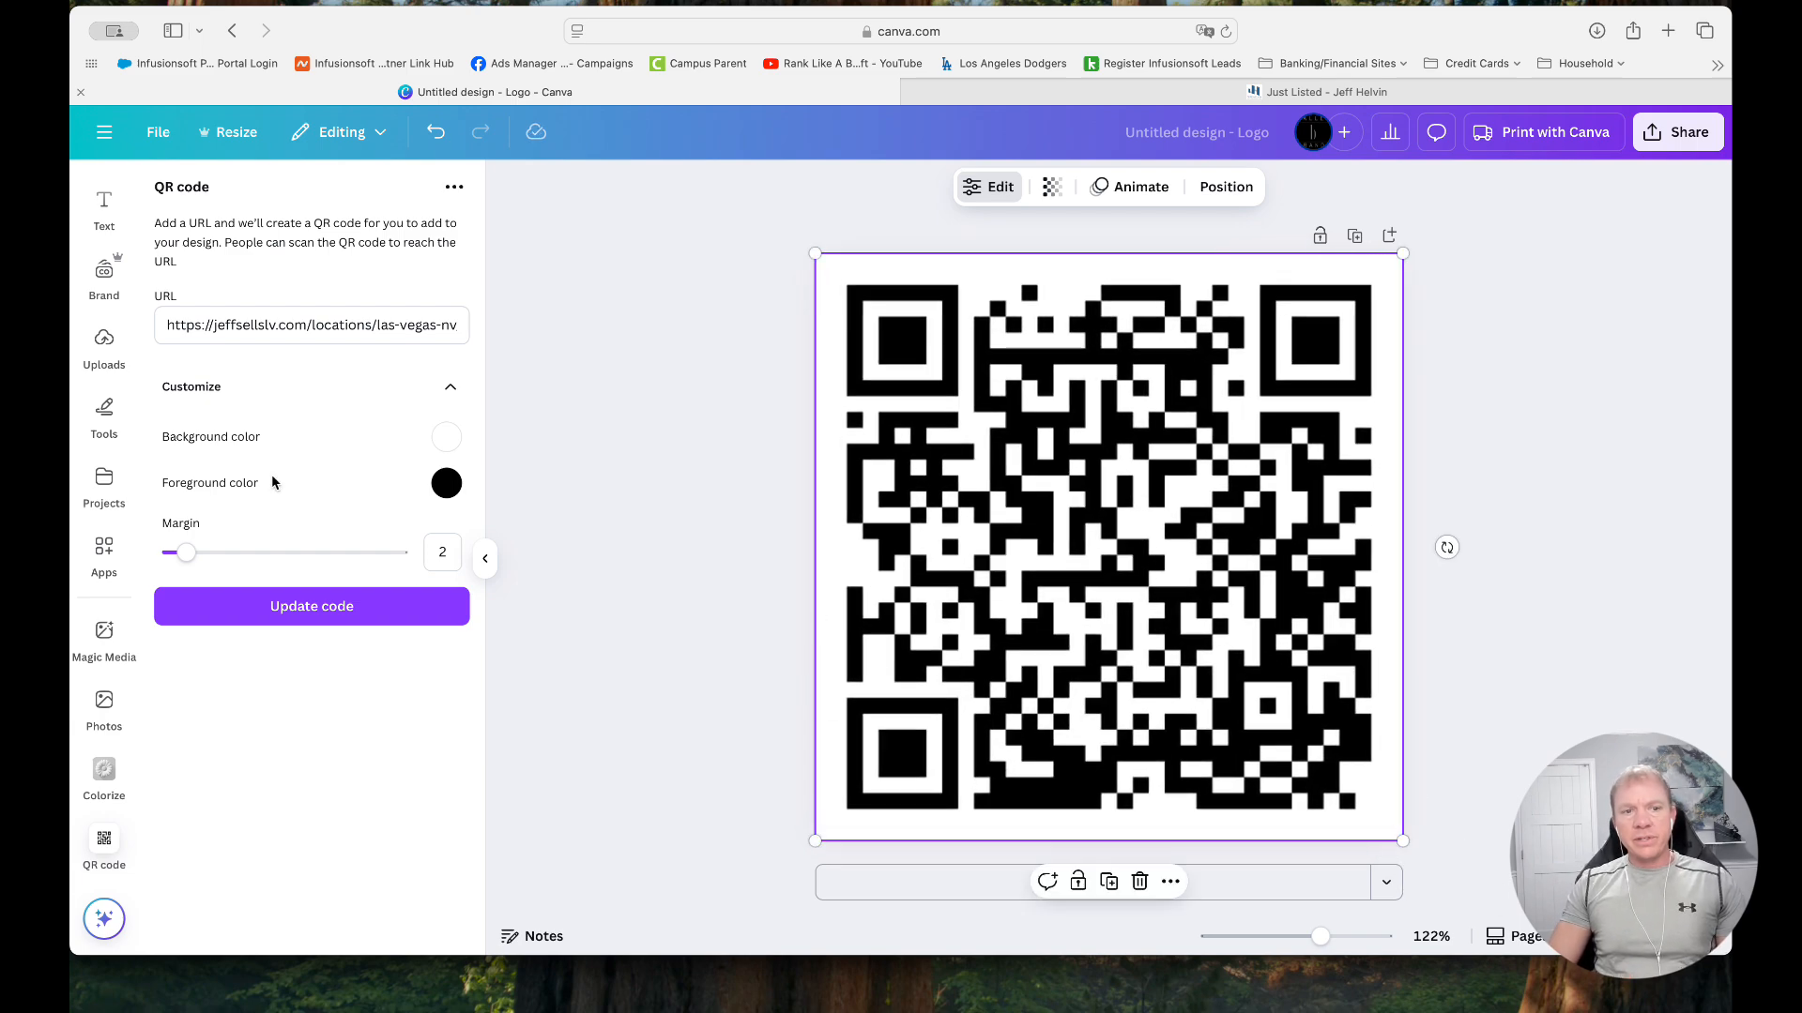
Choose dark red #6D2727 as the QR code's background color
click(447, 437)
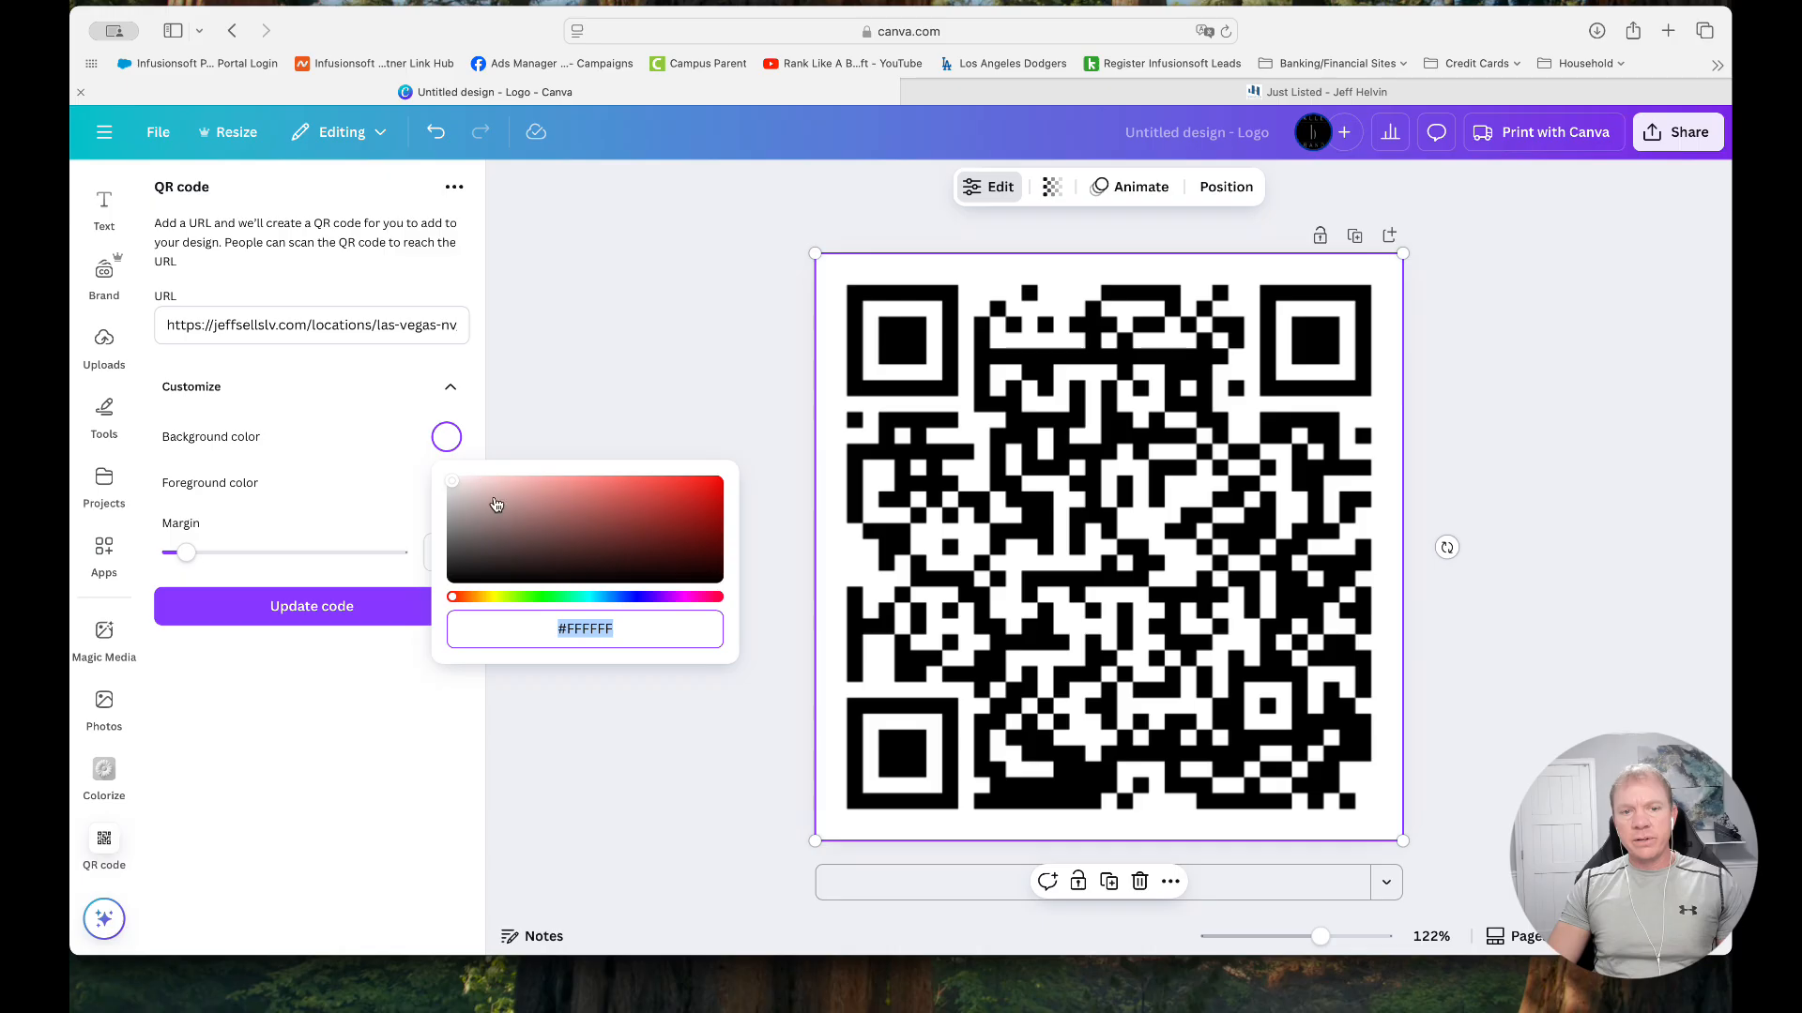
drag(581, 533, 625, 536)
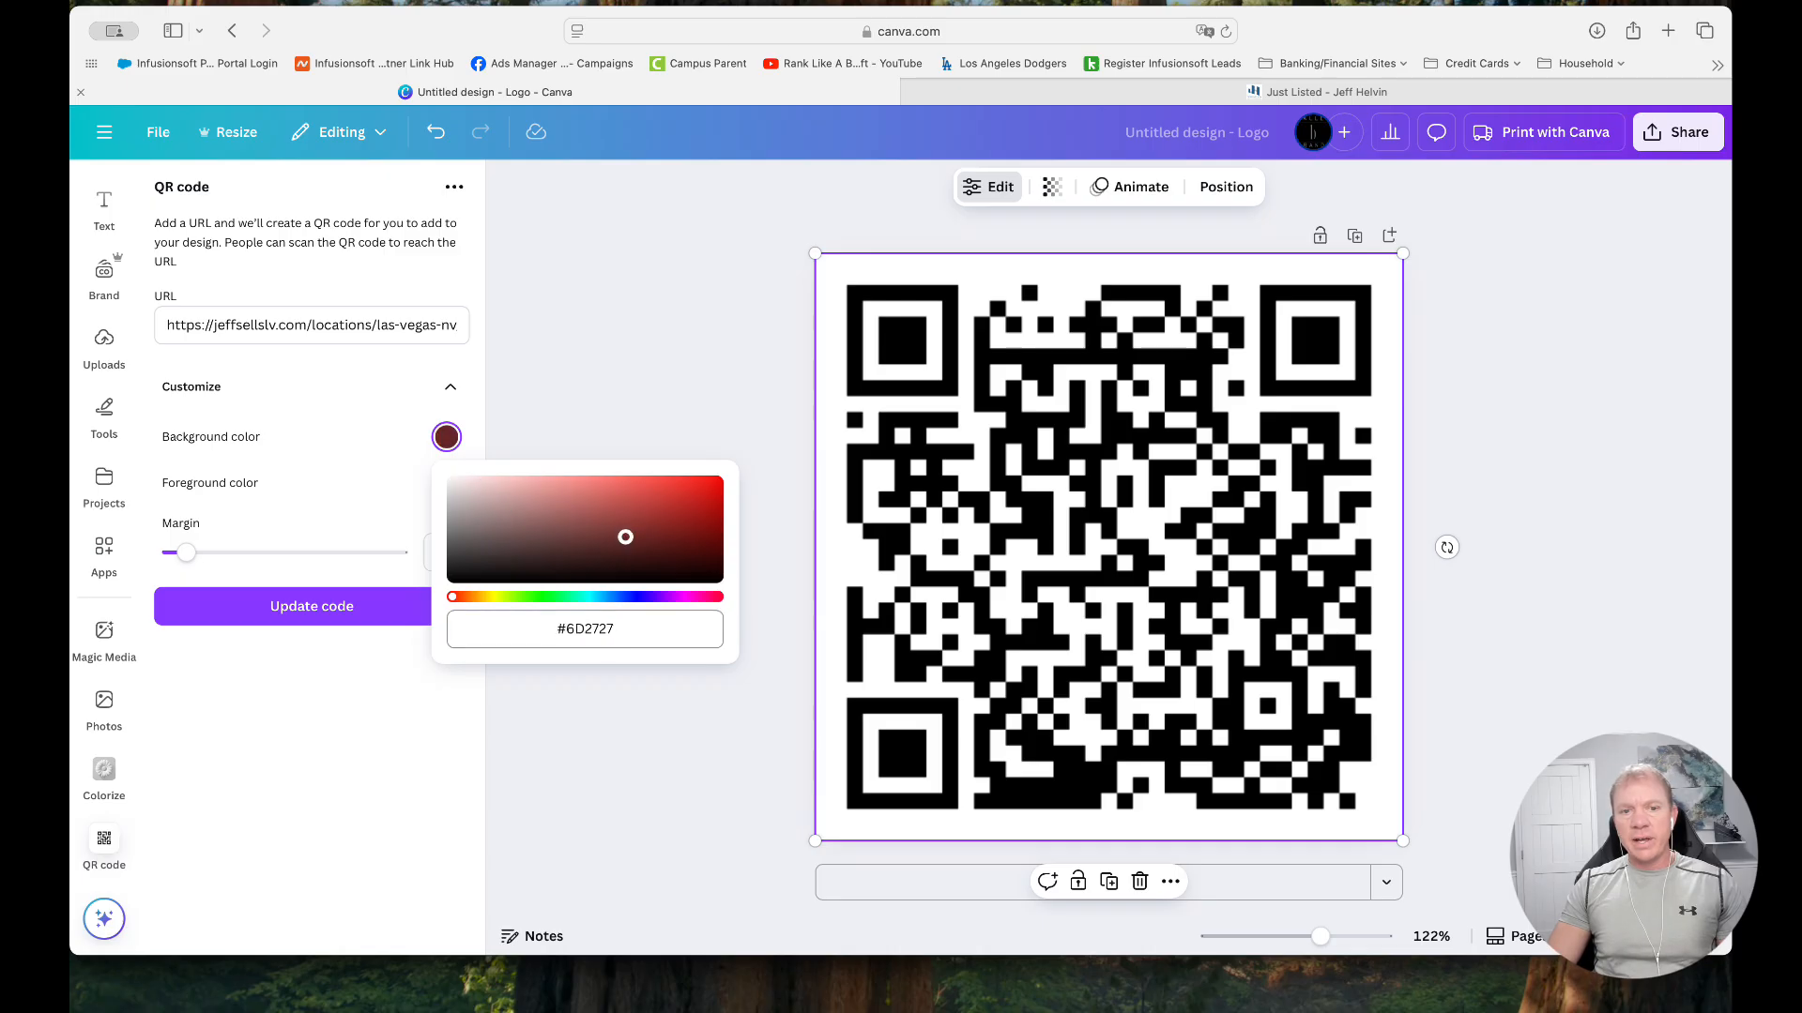
click(438, 691)
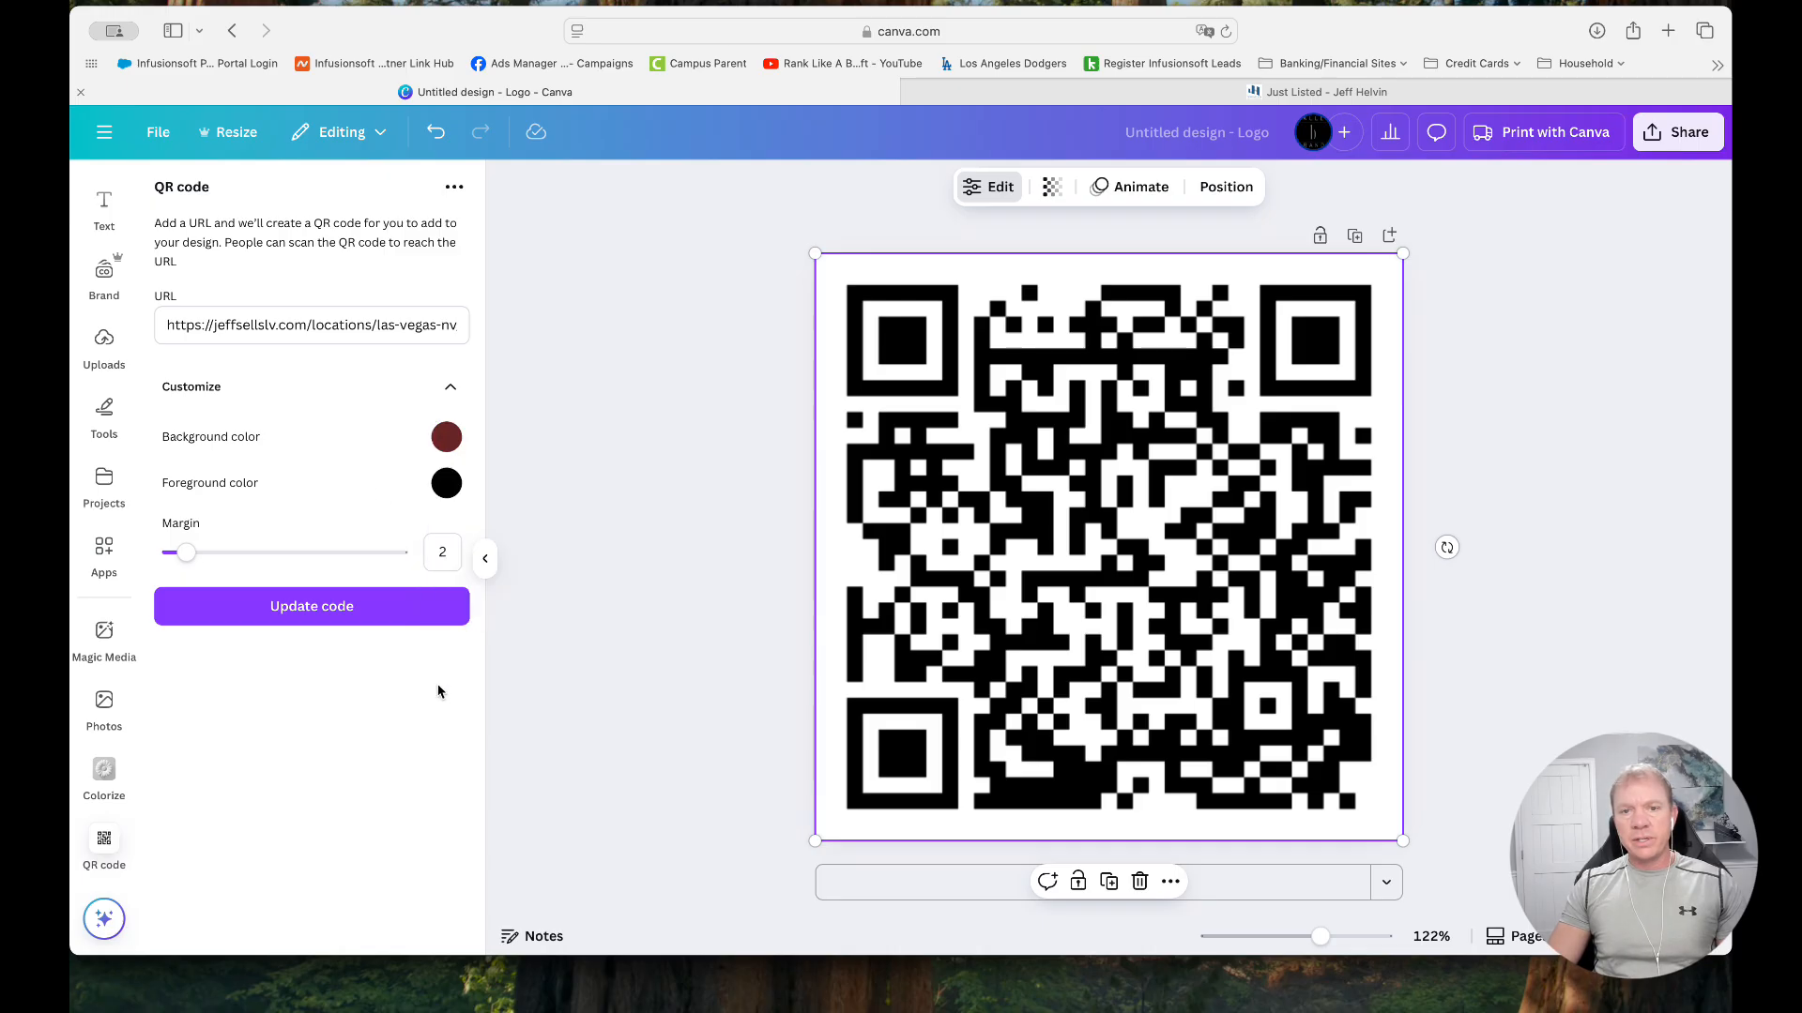
click(446, 437)
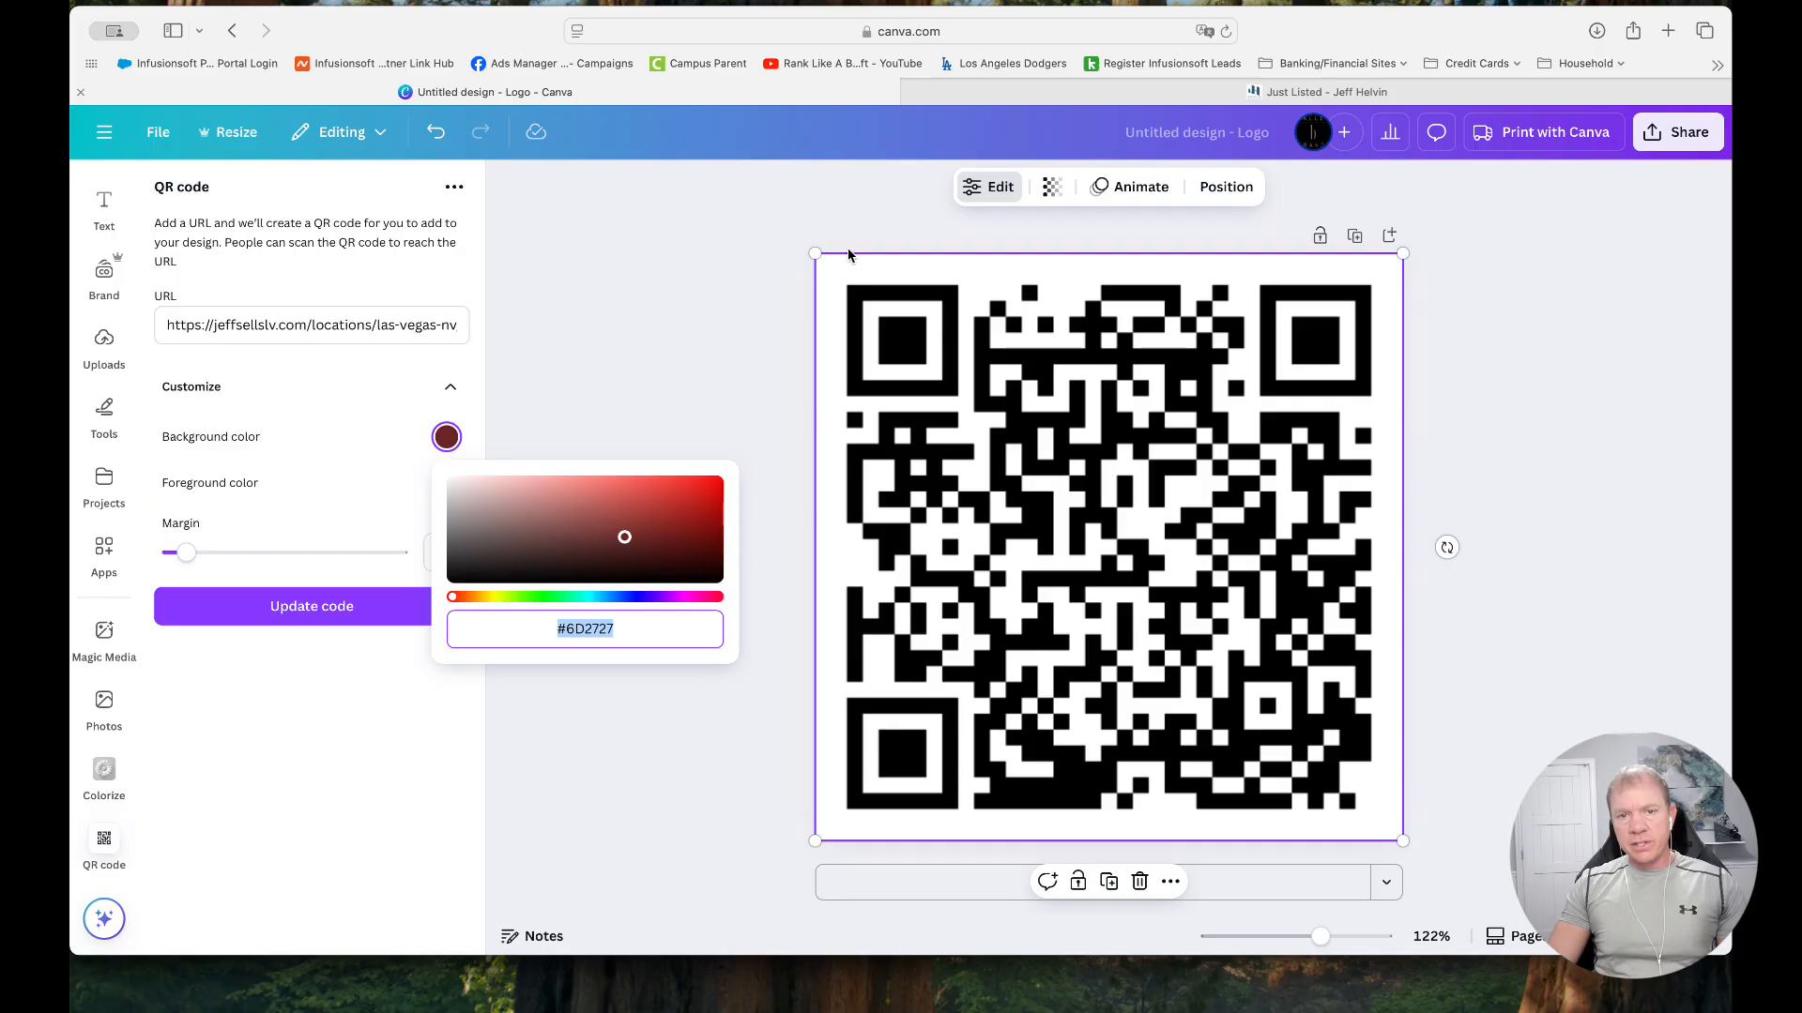
mouse_move(816, 254)
mouse_down()
mouse_move(857, 298)
mouse_move(815, 254)
mouse_up()
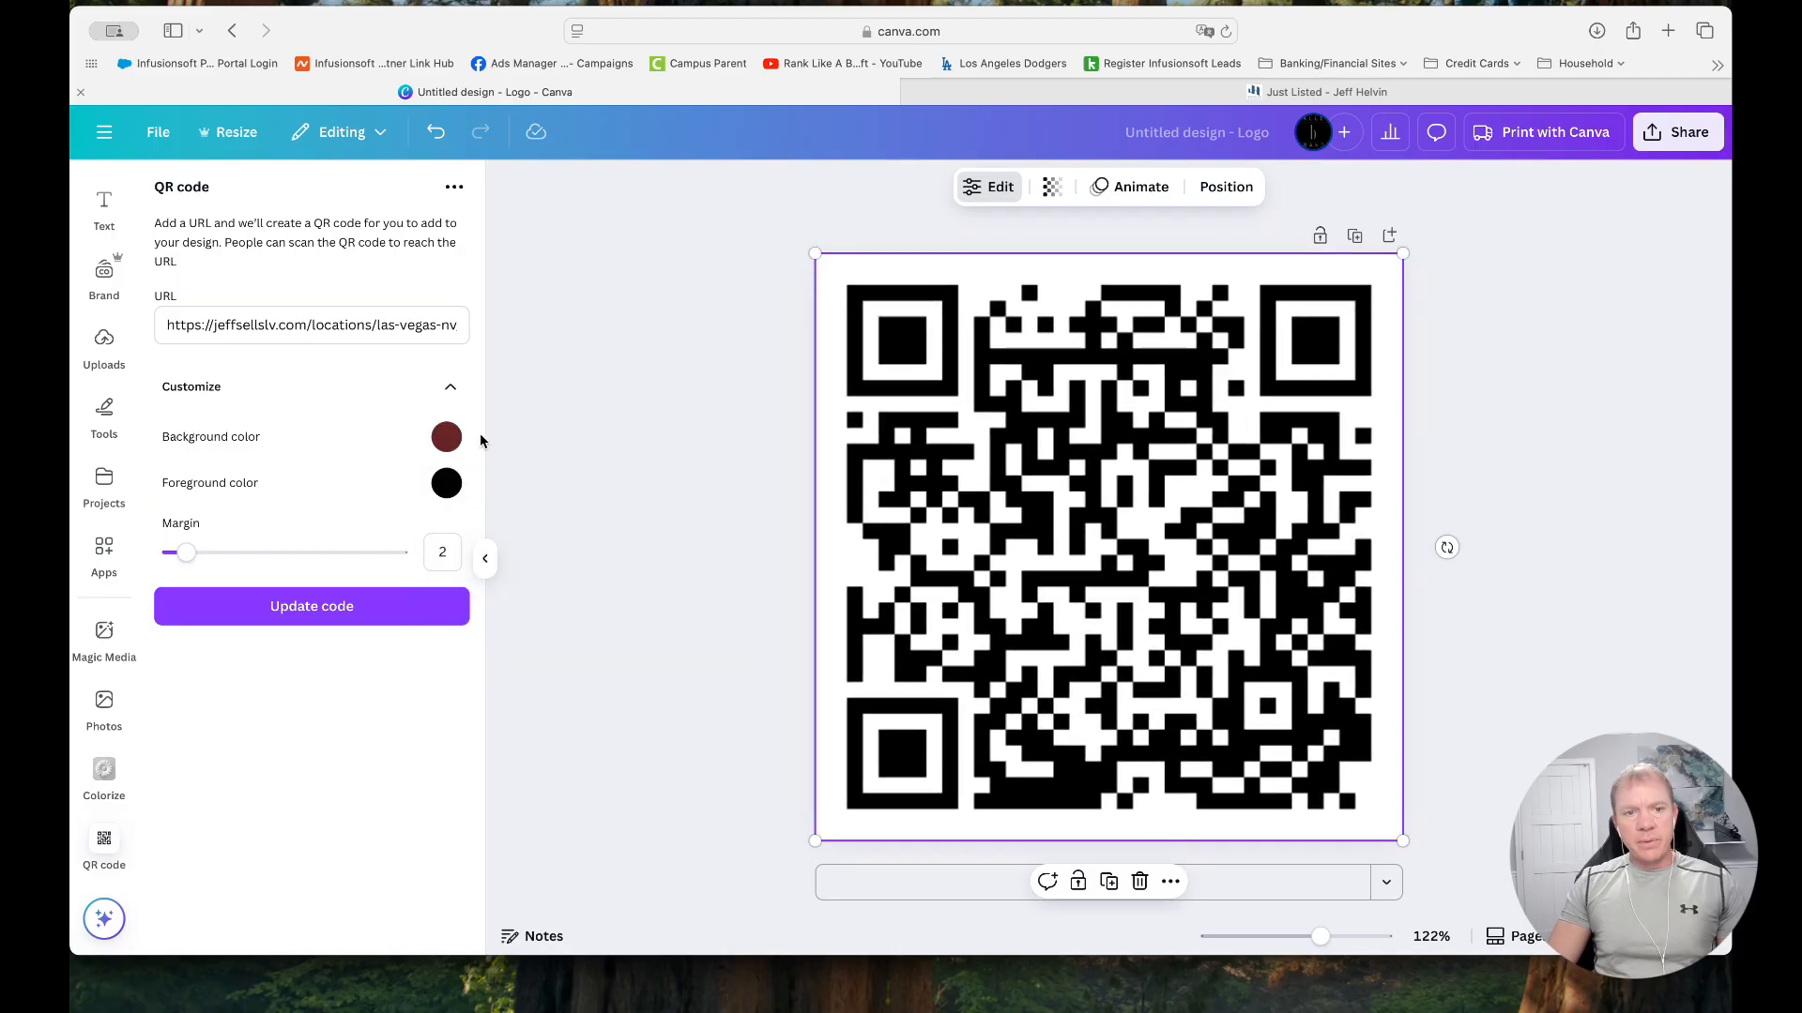
Restore the QR code's background color to white, #FFFFFF
click(448, 438)
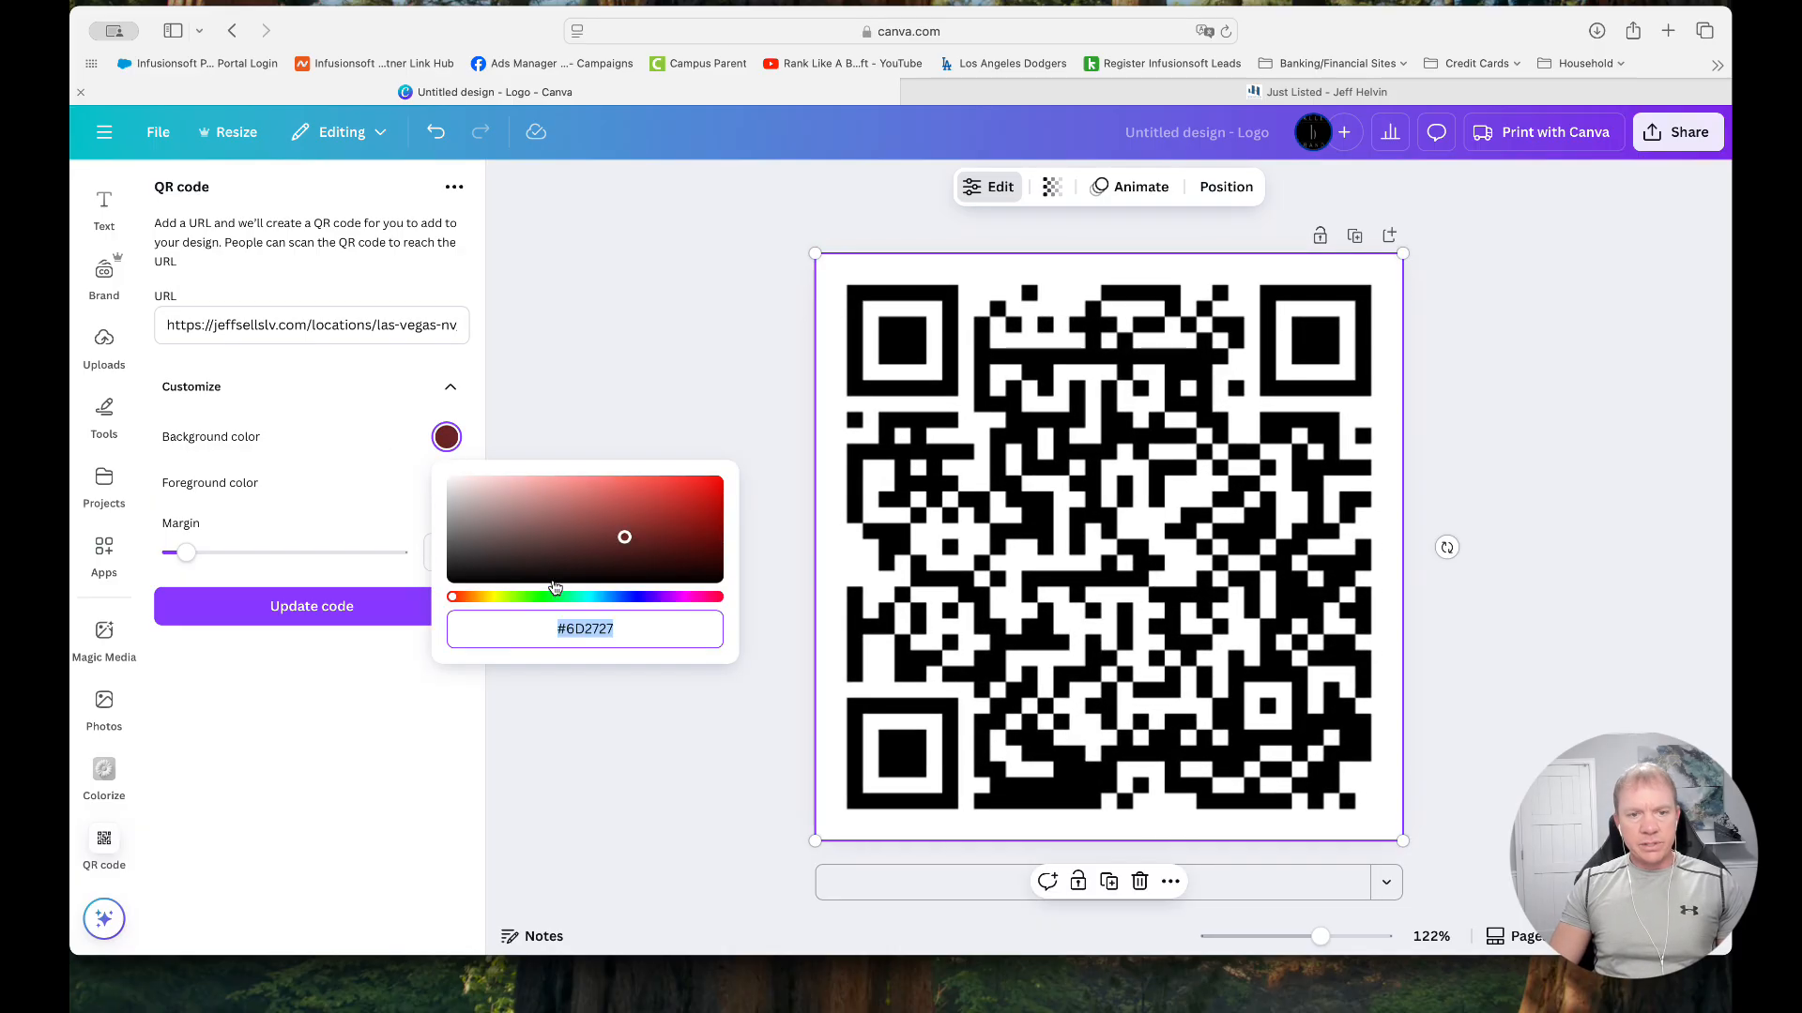
click(449, 598)
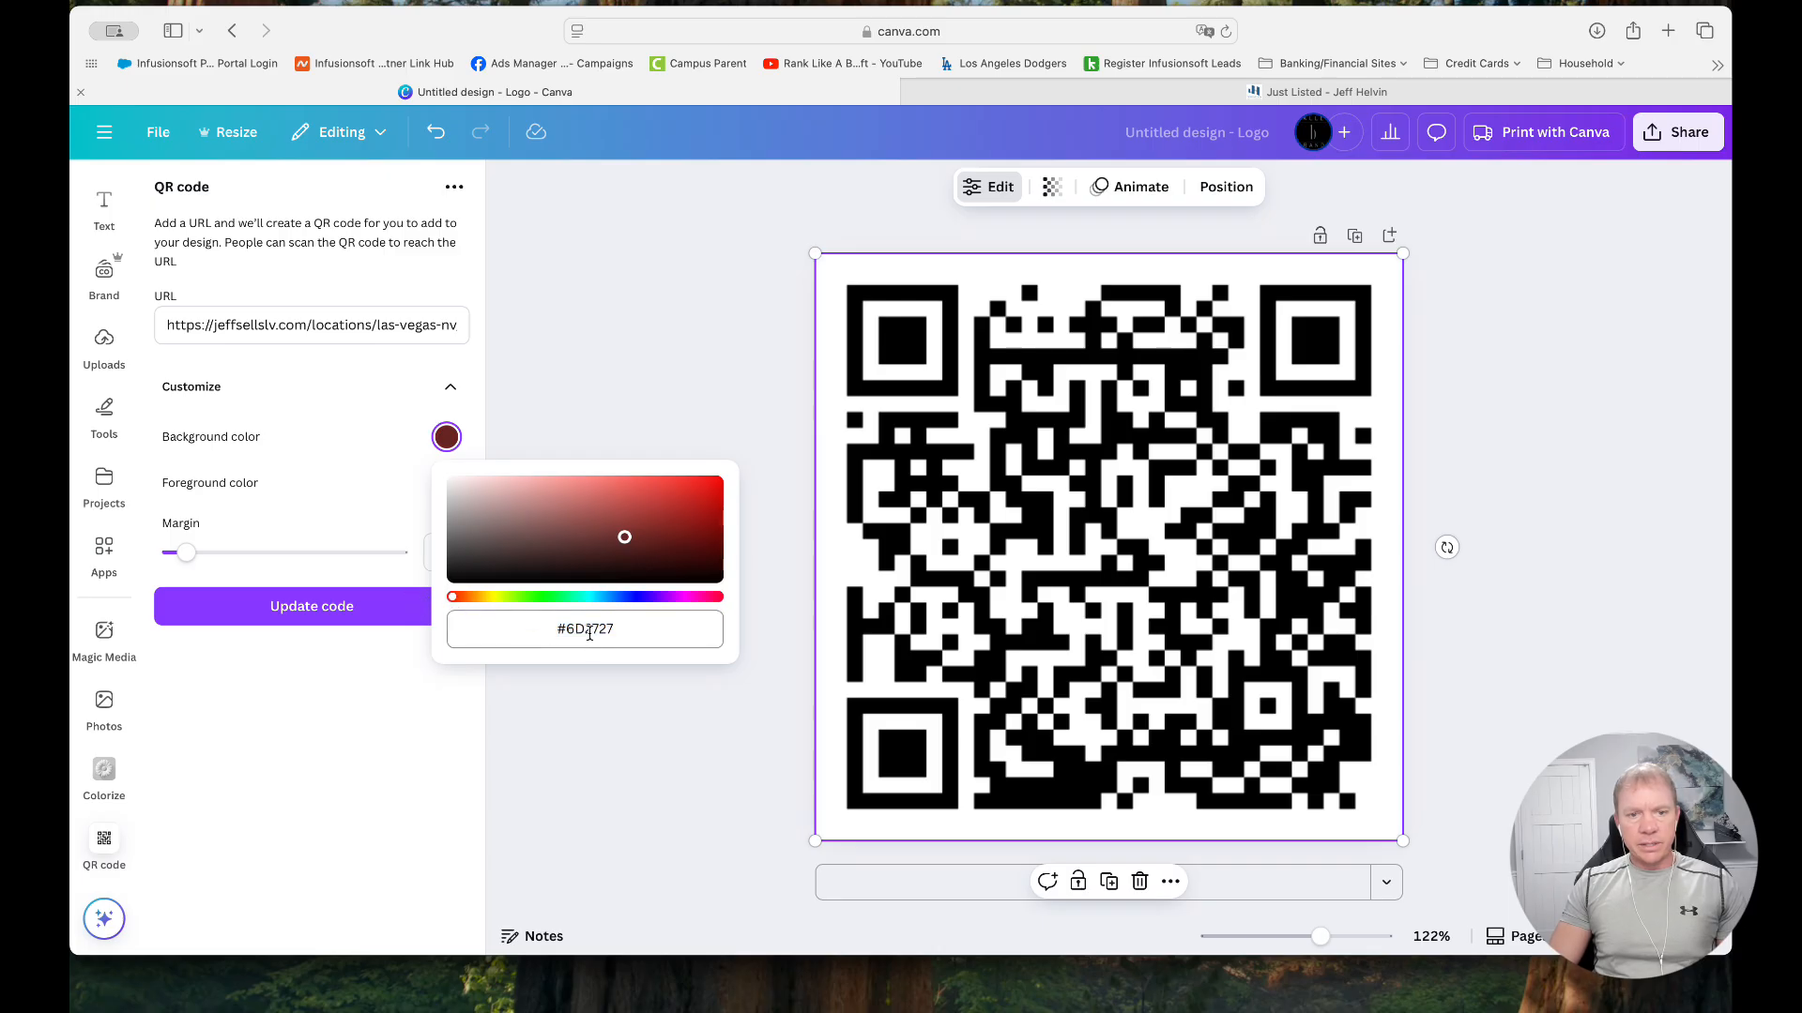
click(451, 481)
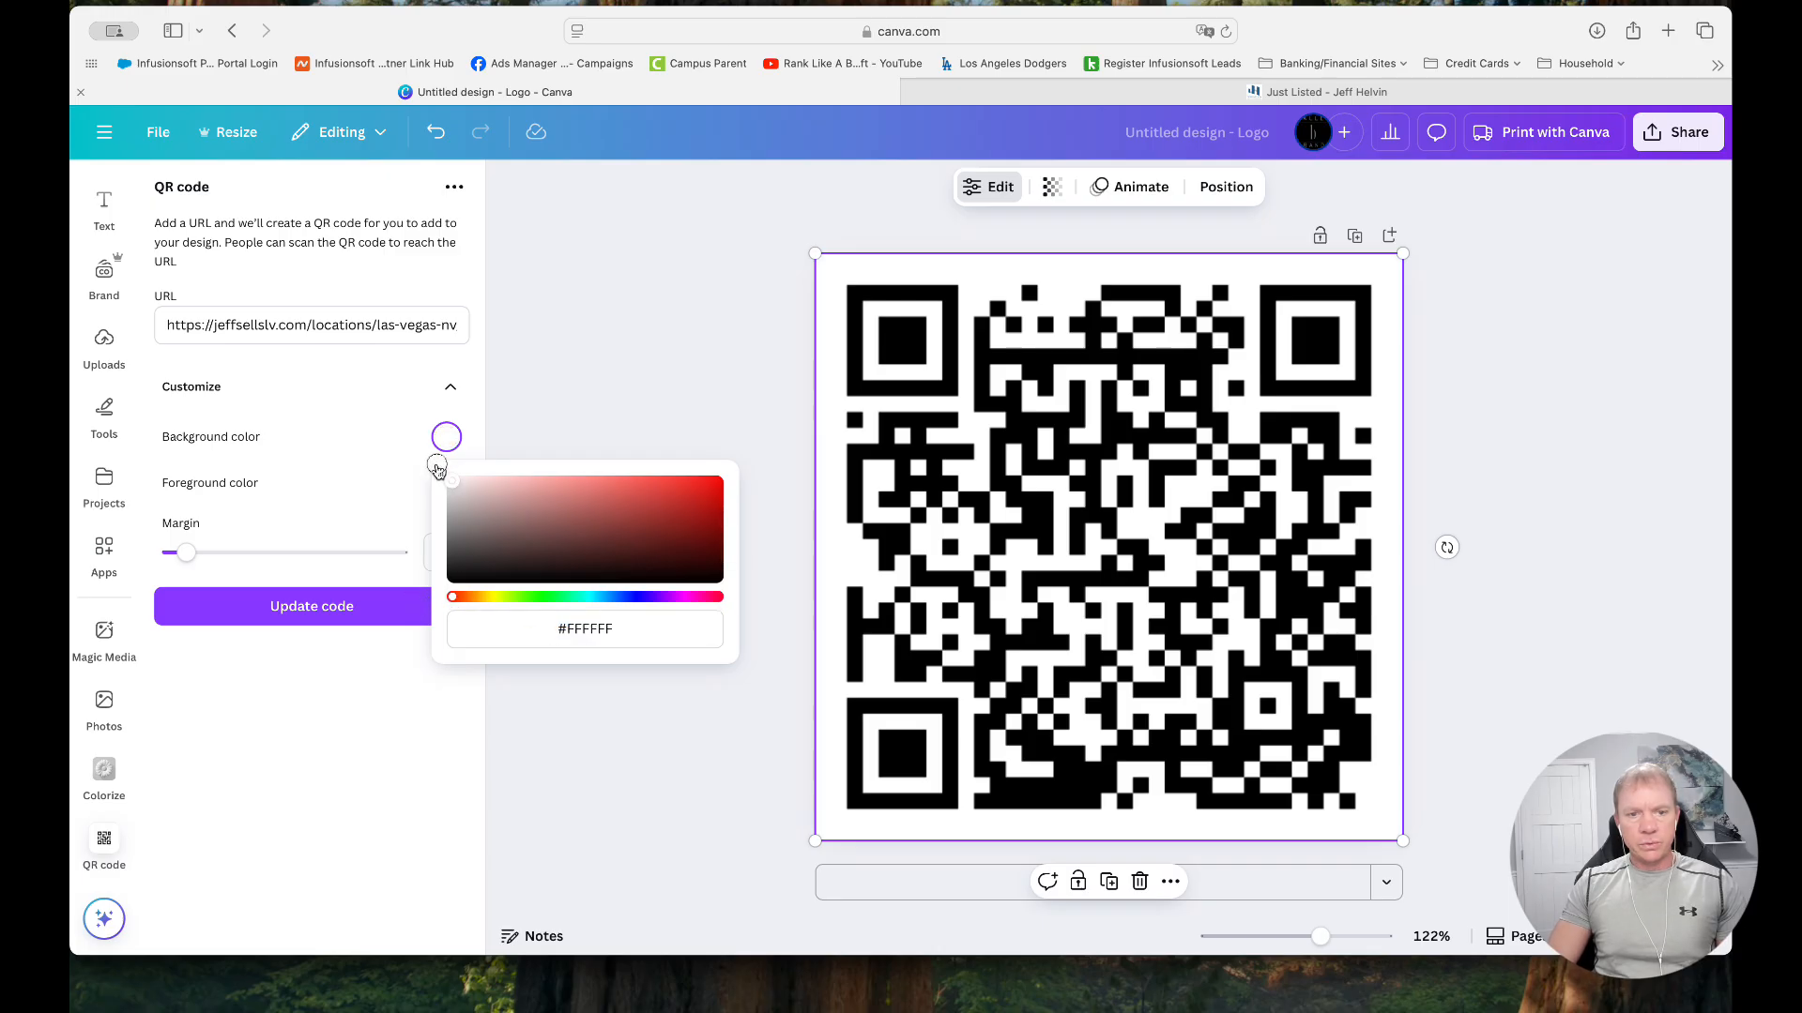
click(367, 757)
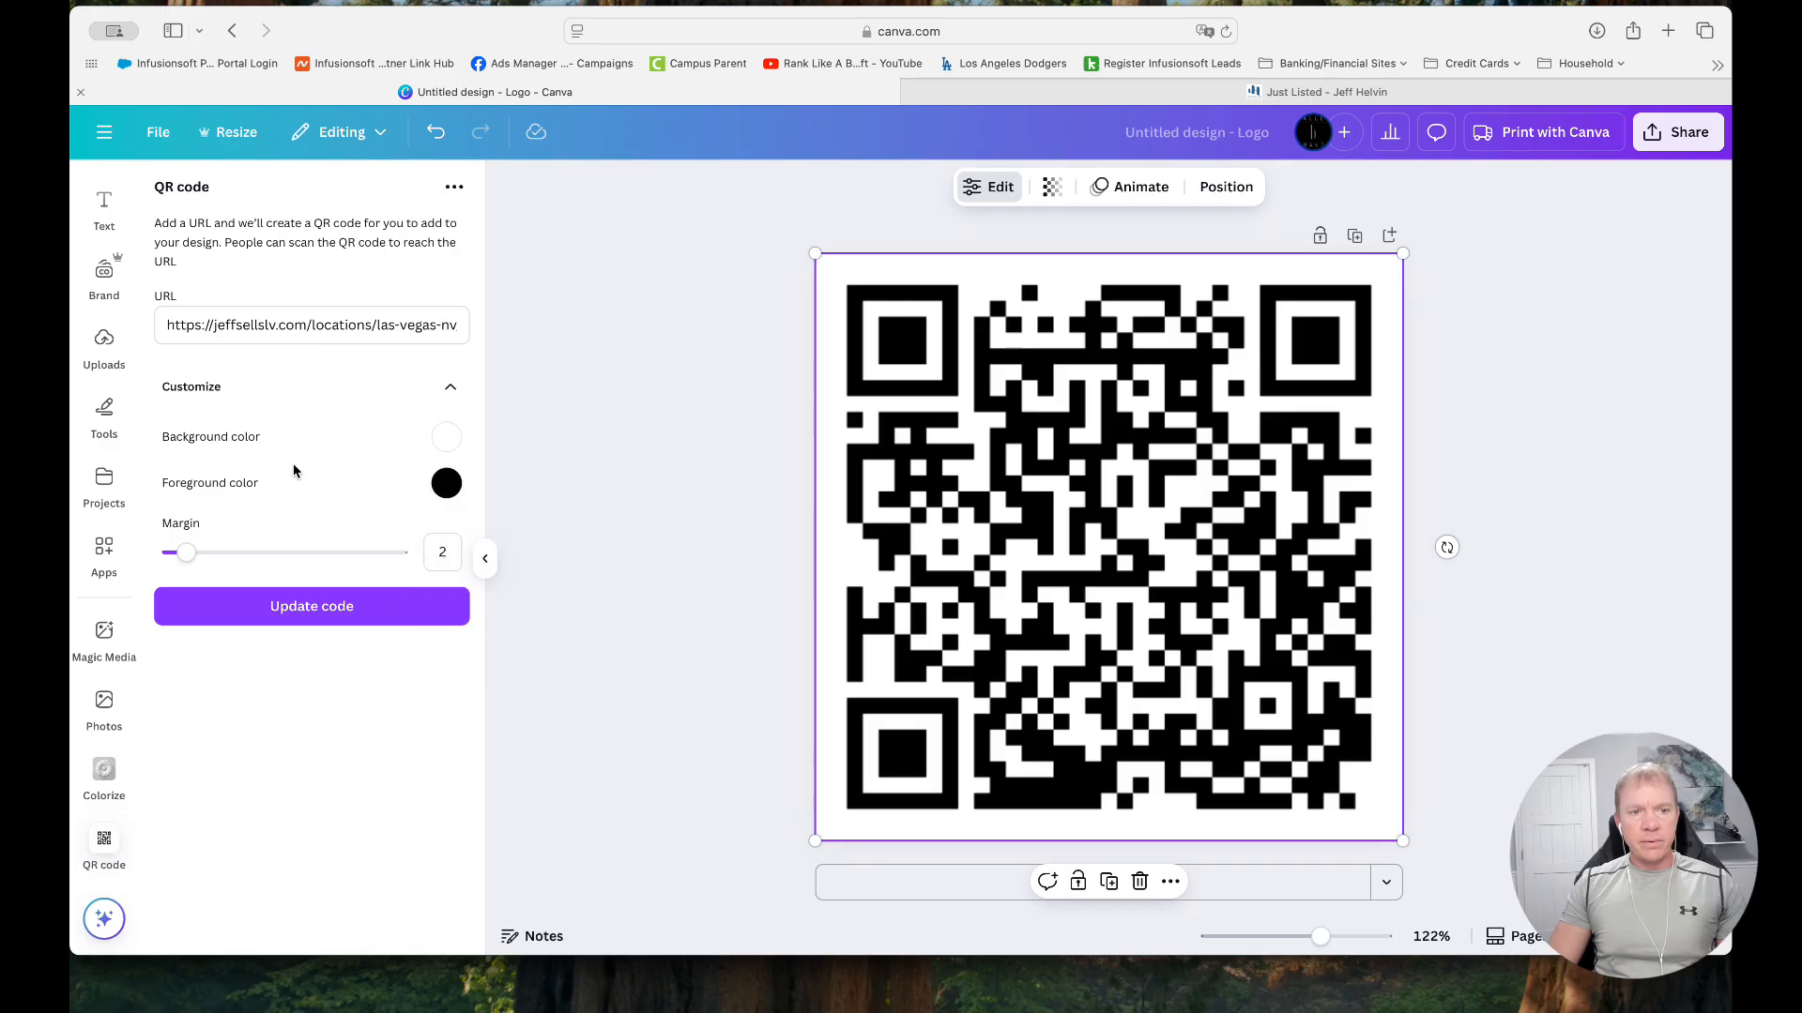
Set the QR code's foreground color to blue #2C7AC2 and update the code on the page
click(444, 485)
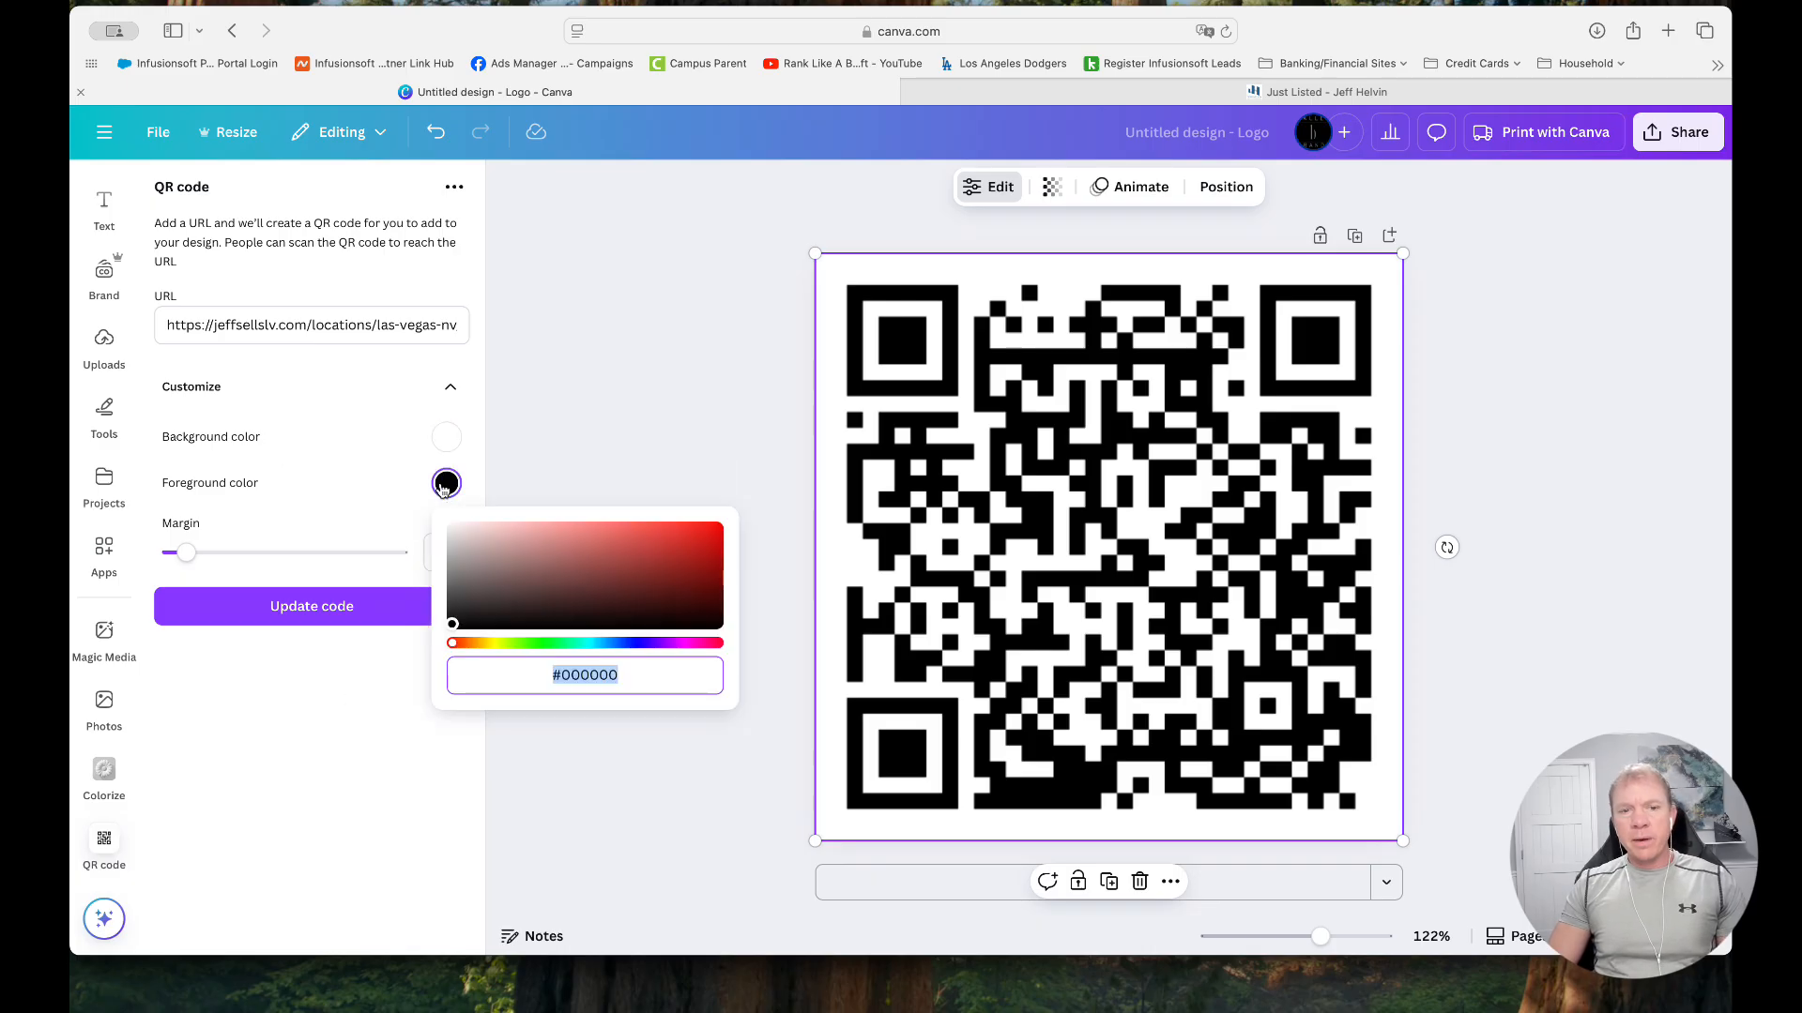
click(606, 644)
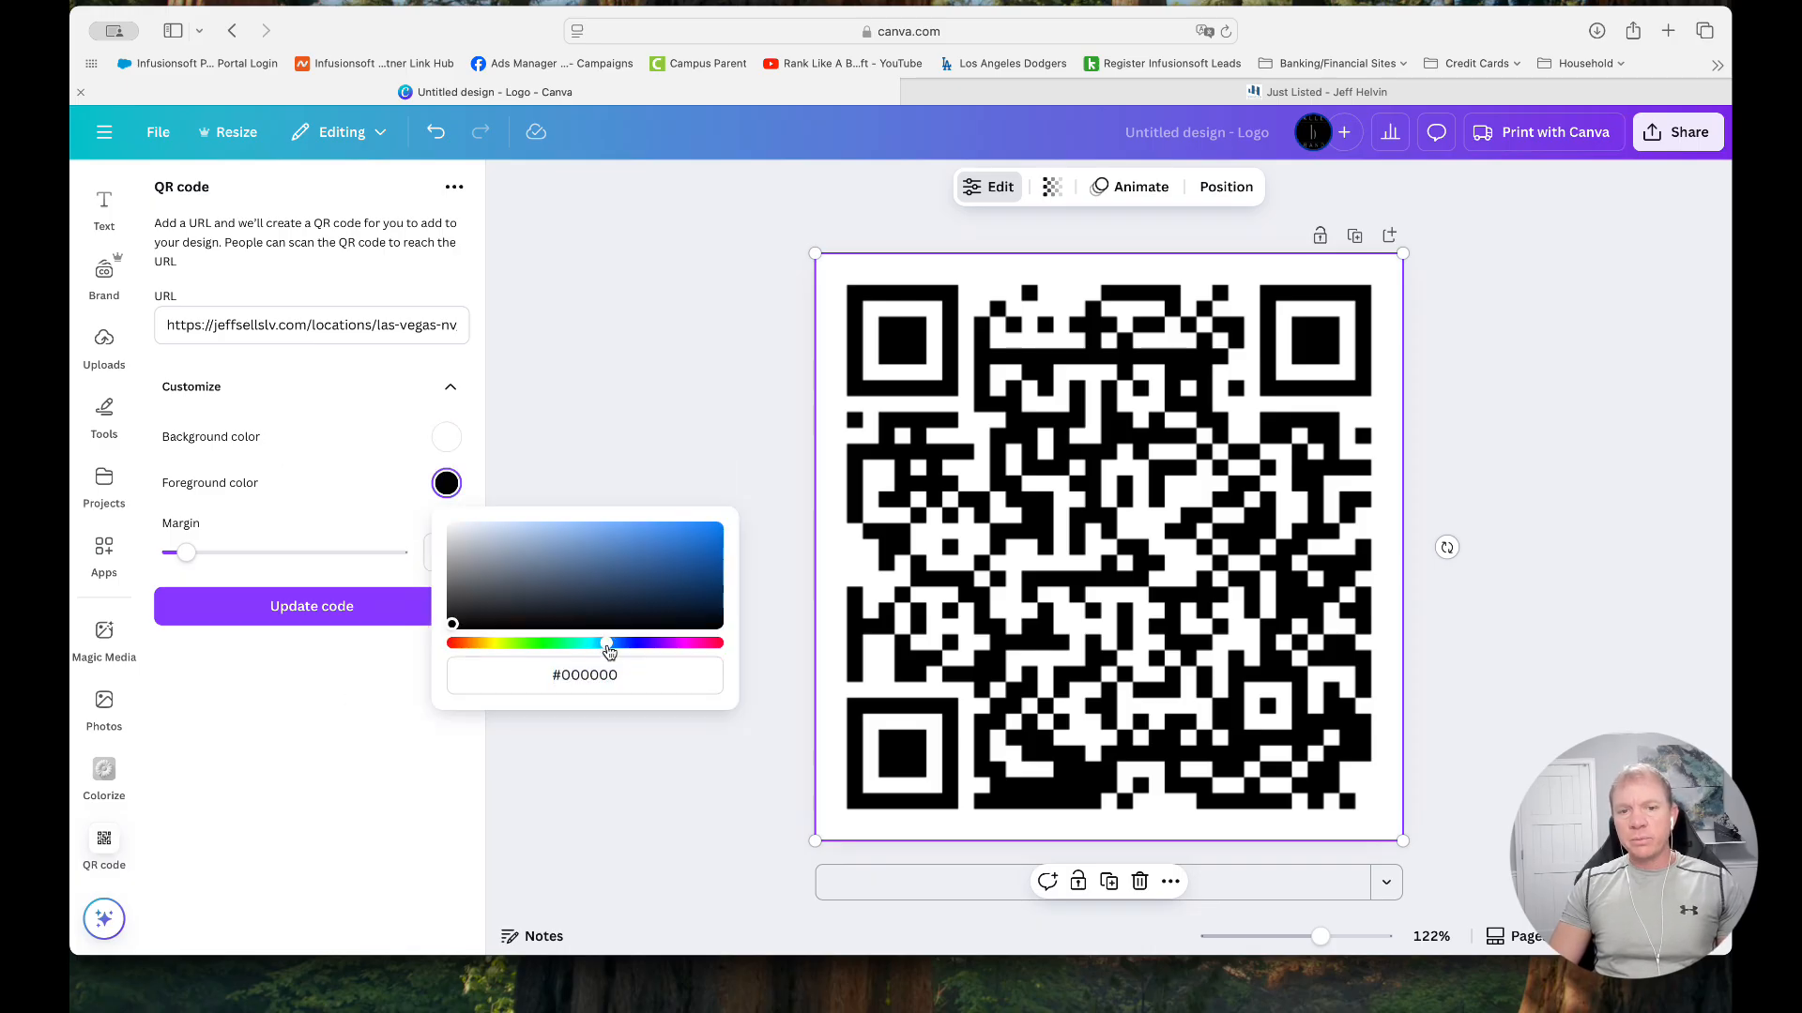
click(654, 553)
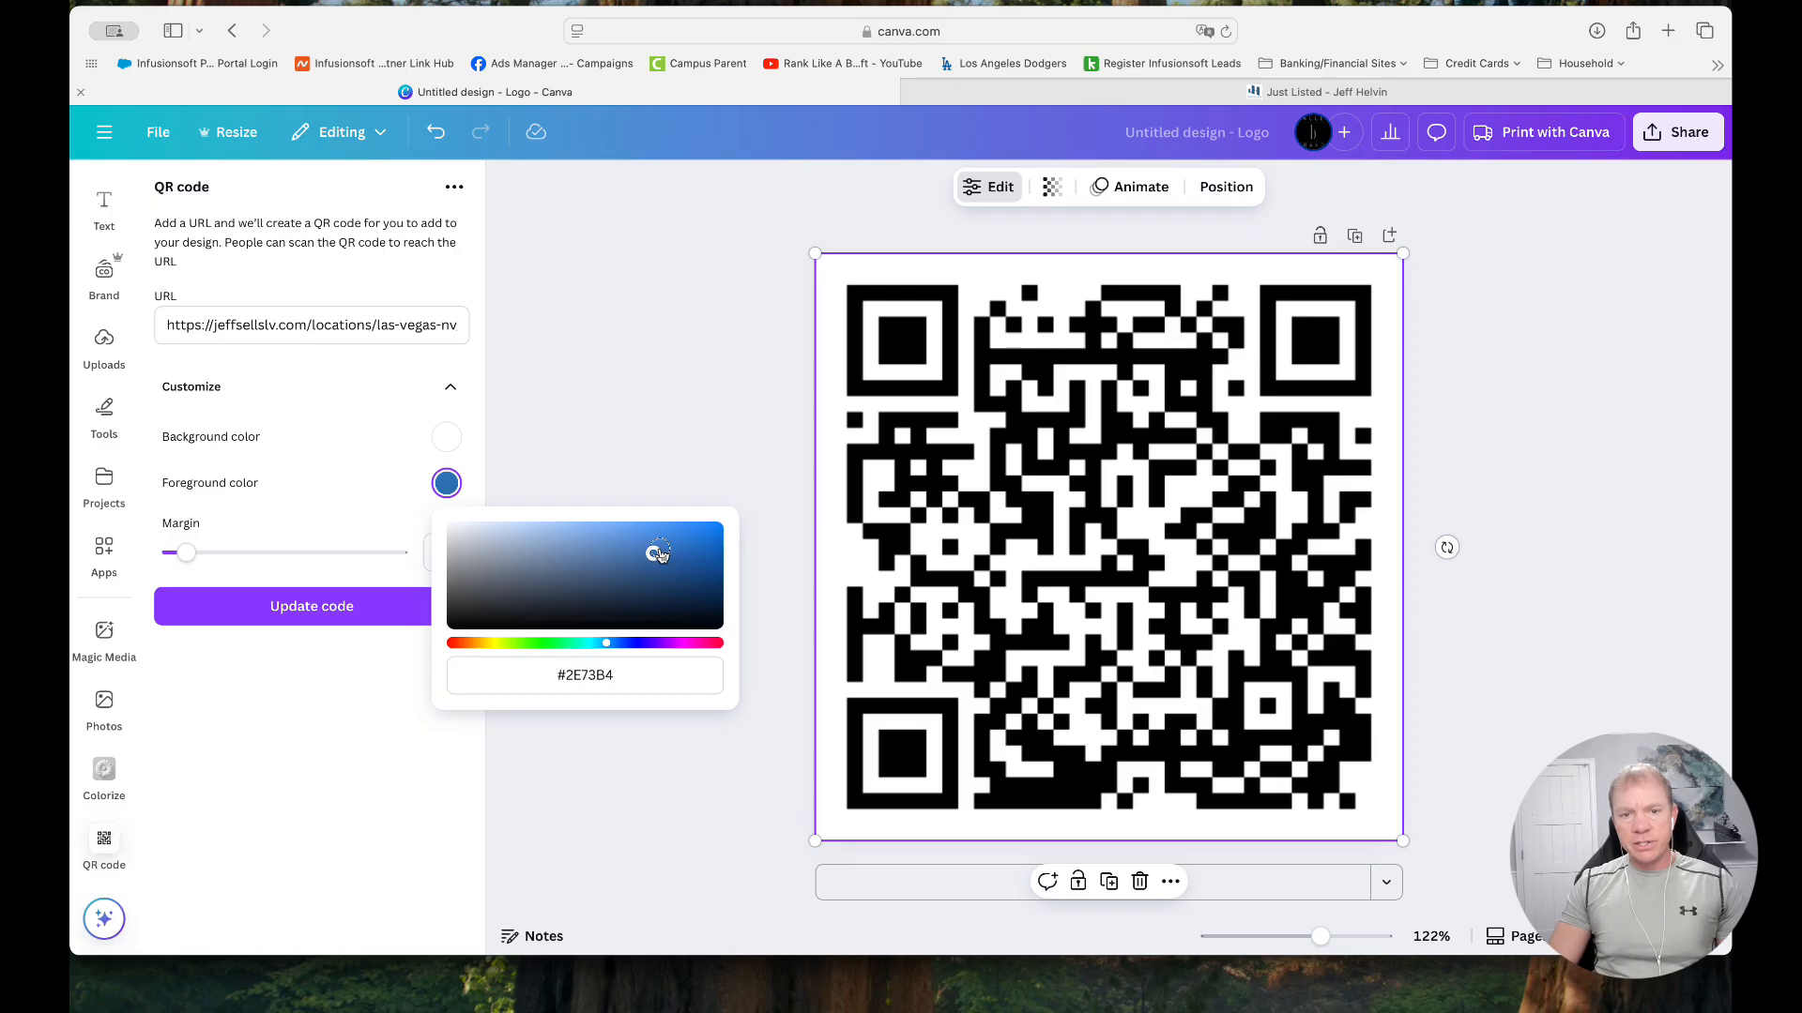
click(274, 676)
click(335, 612)
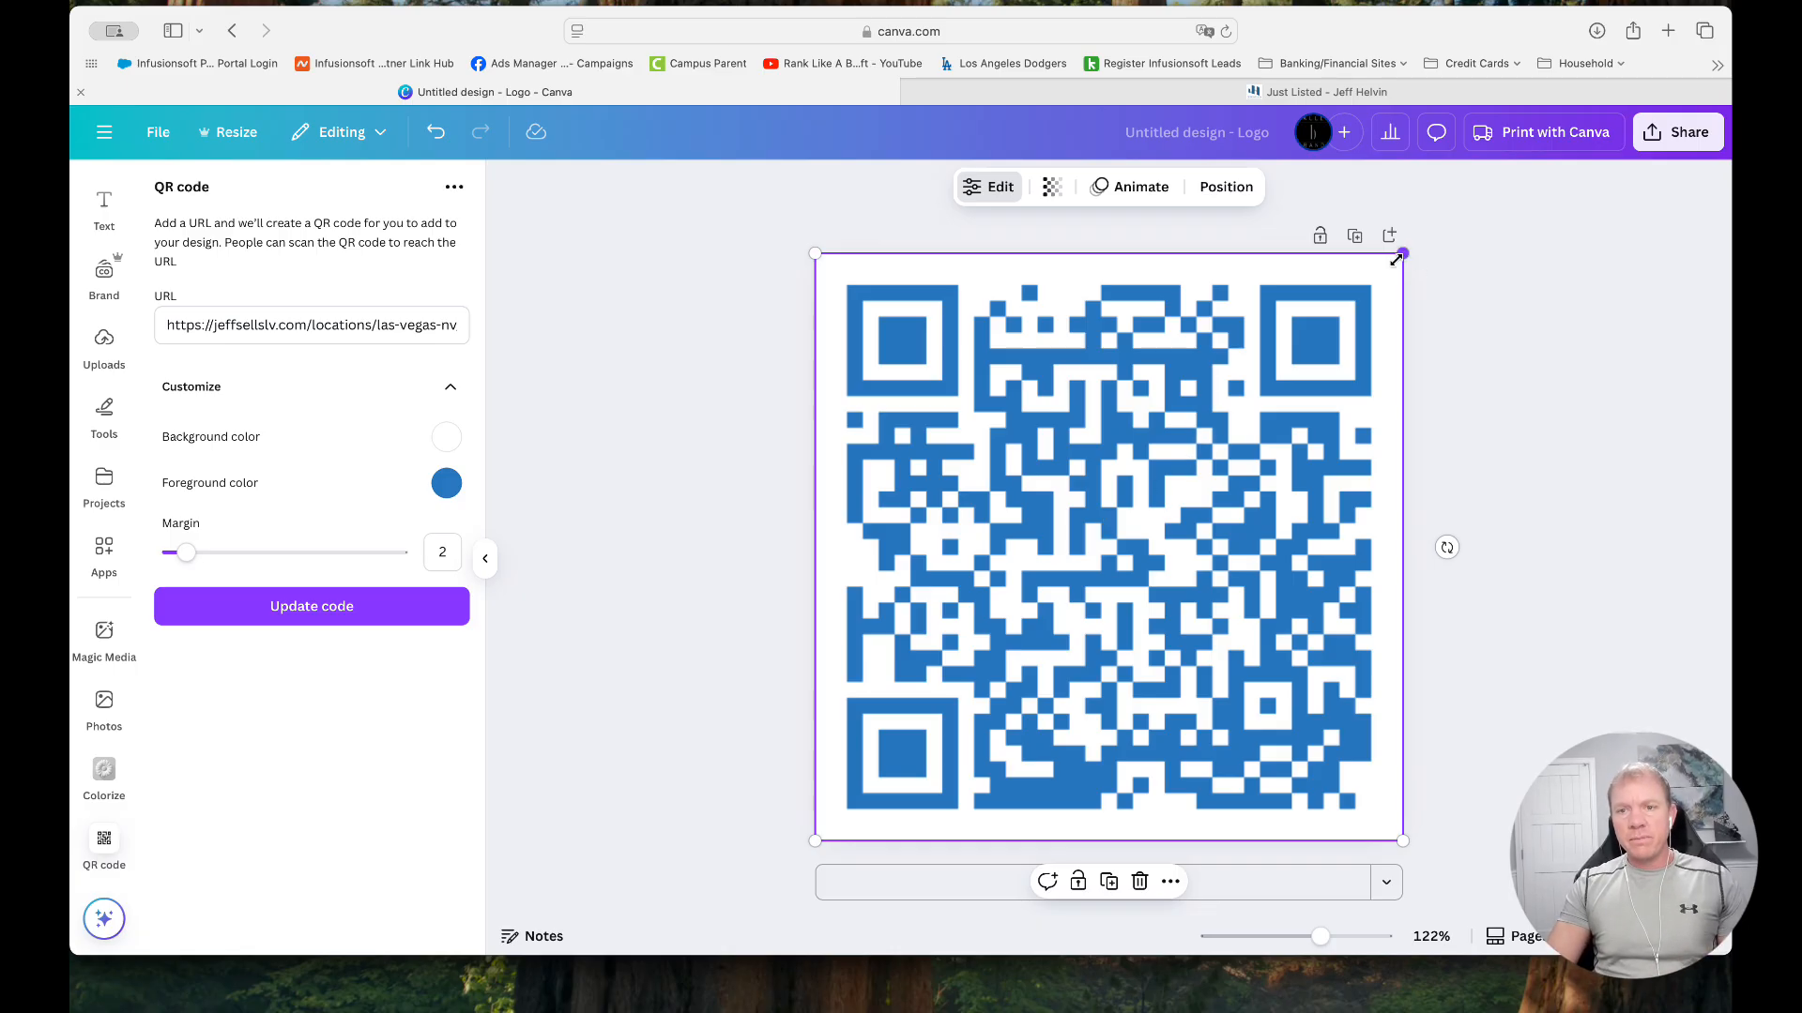
Shrink the blue QR code from its corners, enlarge it back to fill the page and deselect it
drag(1402, 257, 1316, 341)
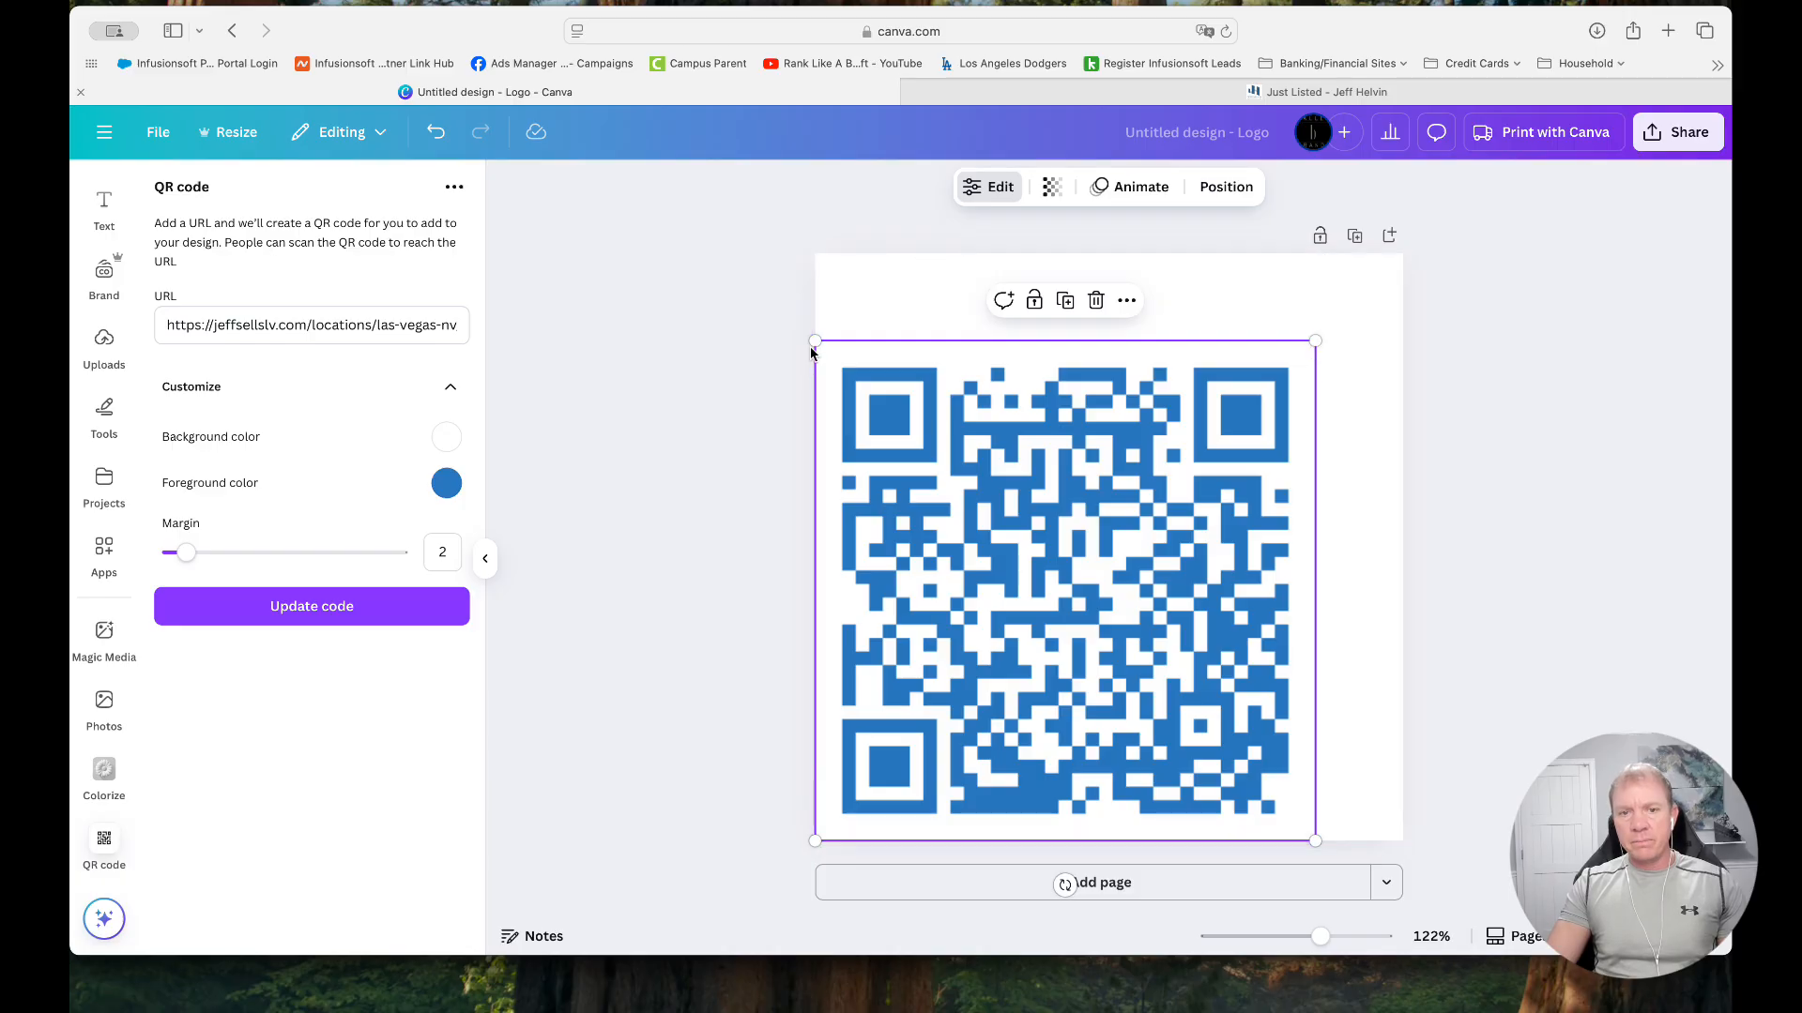
drag(815, 343, 929, 417)
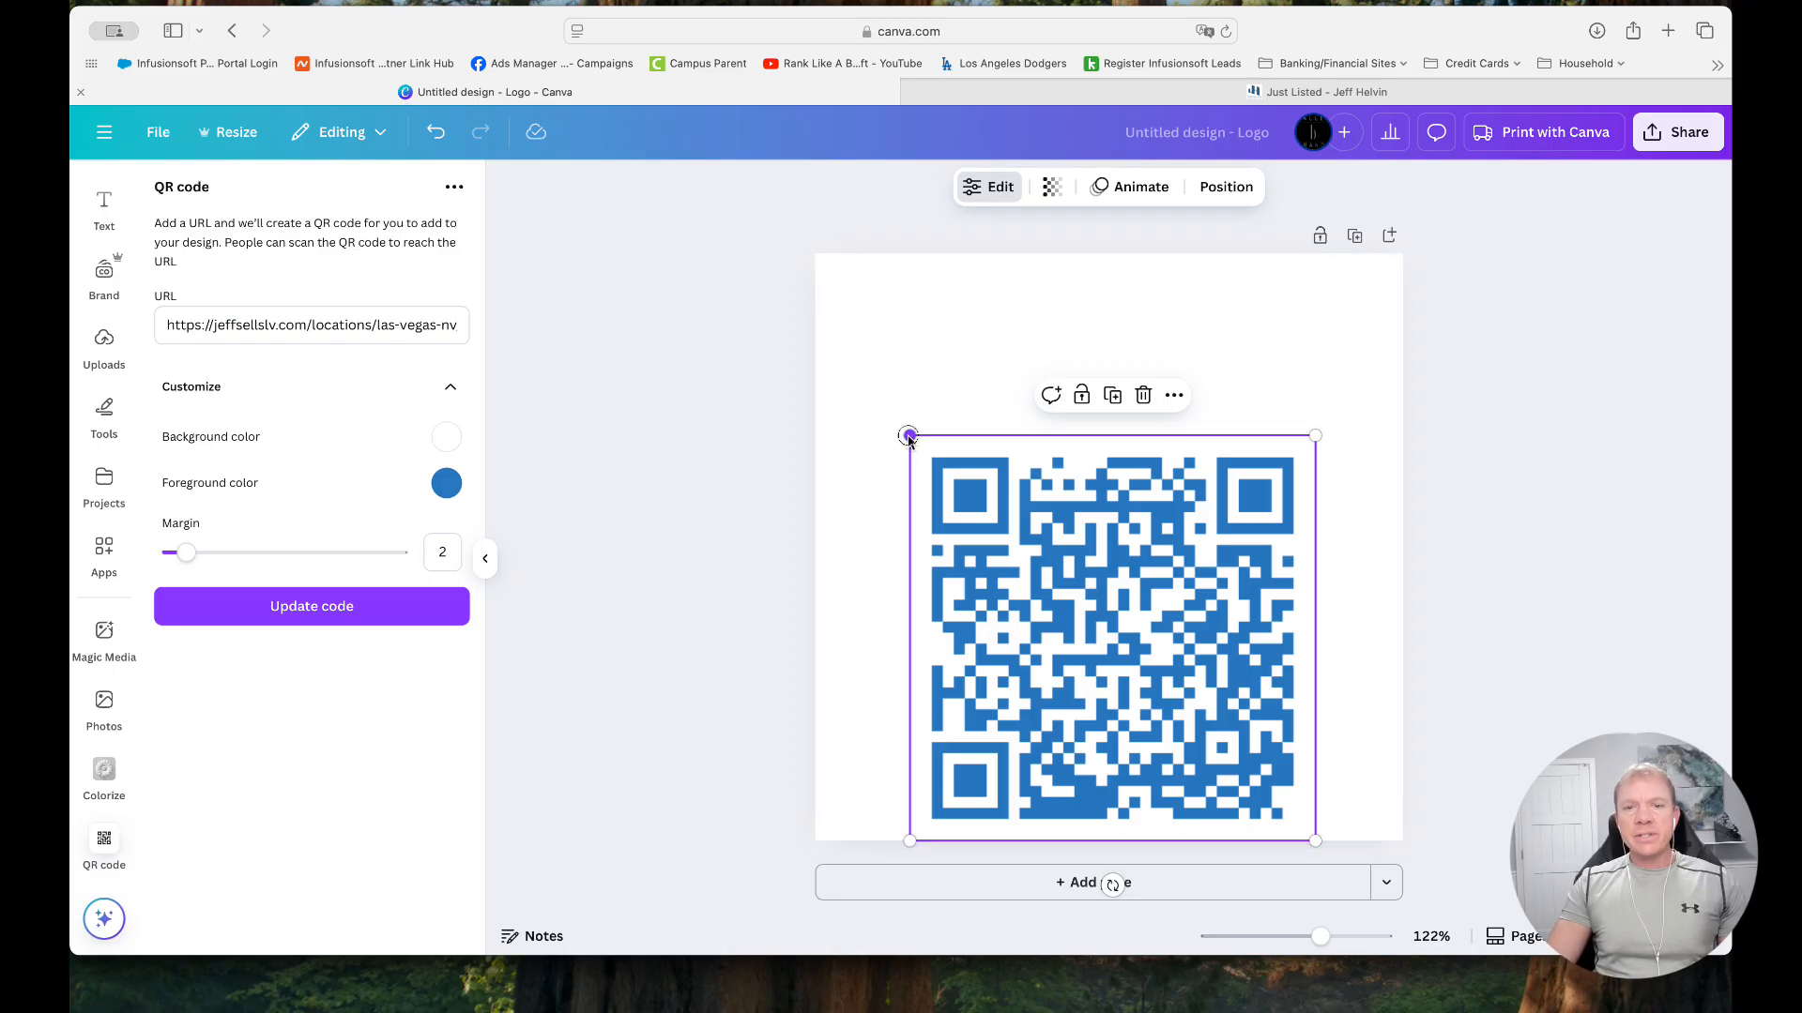
drag(909, 435, 815, 341)
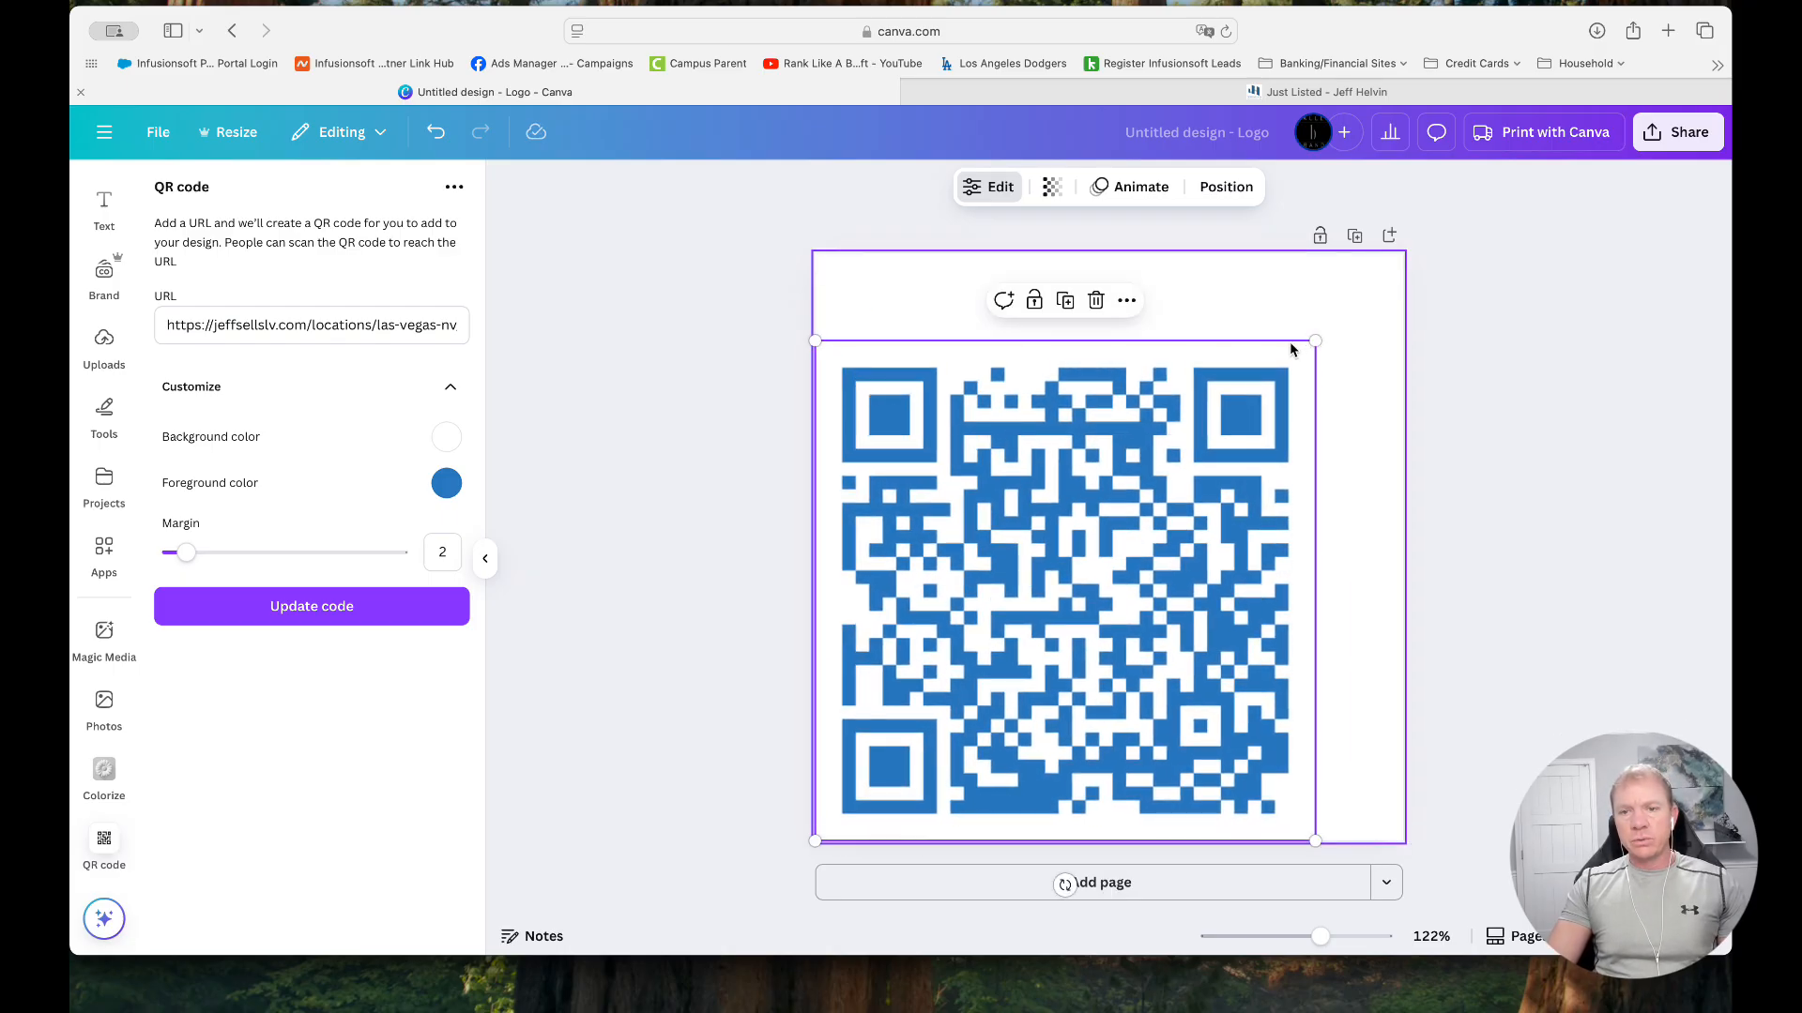
drag(1314, 342, 1403, 254)
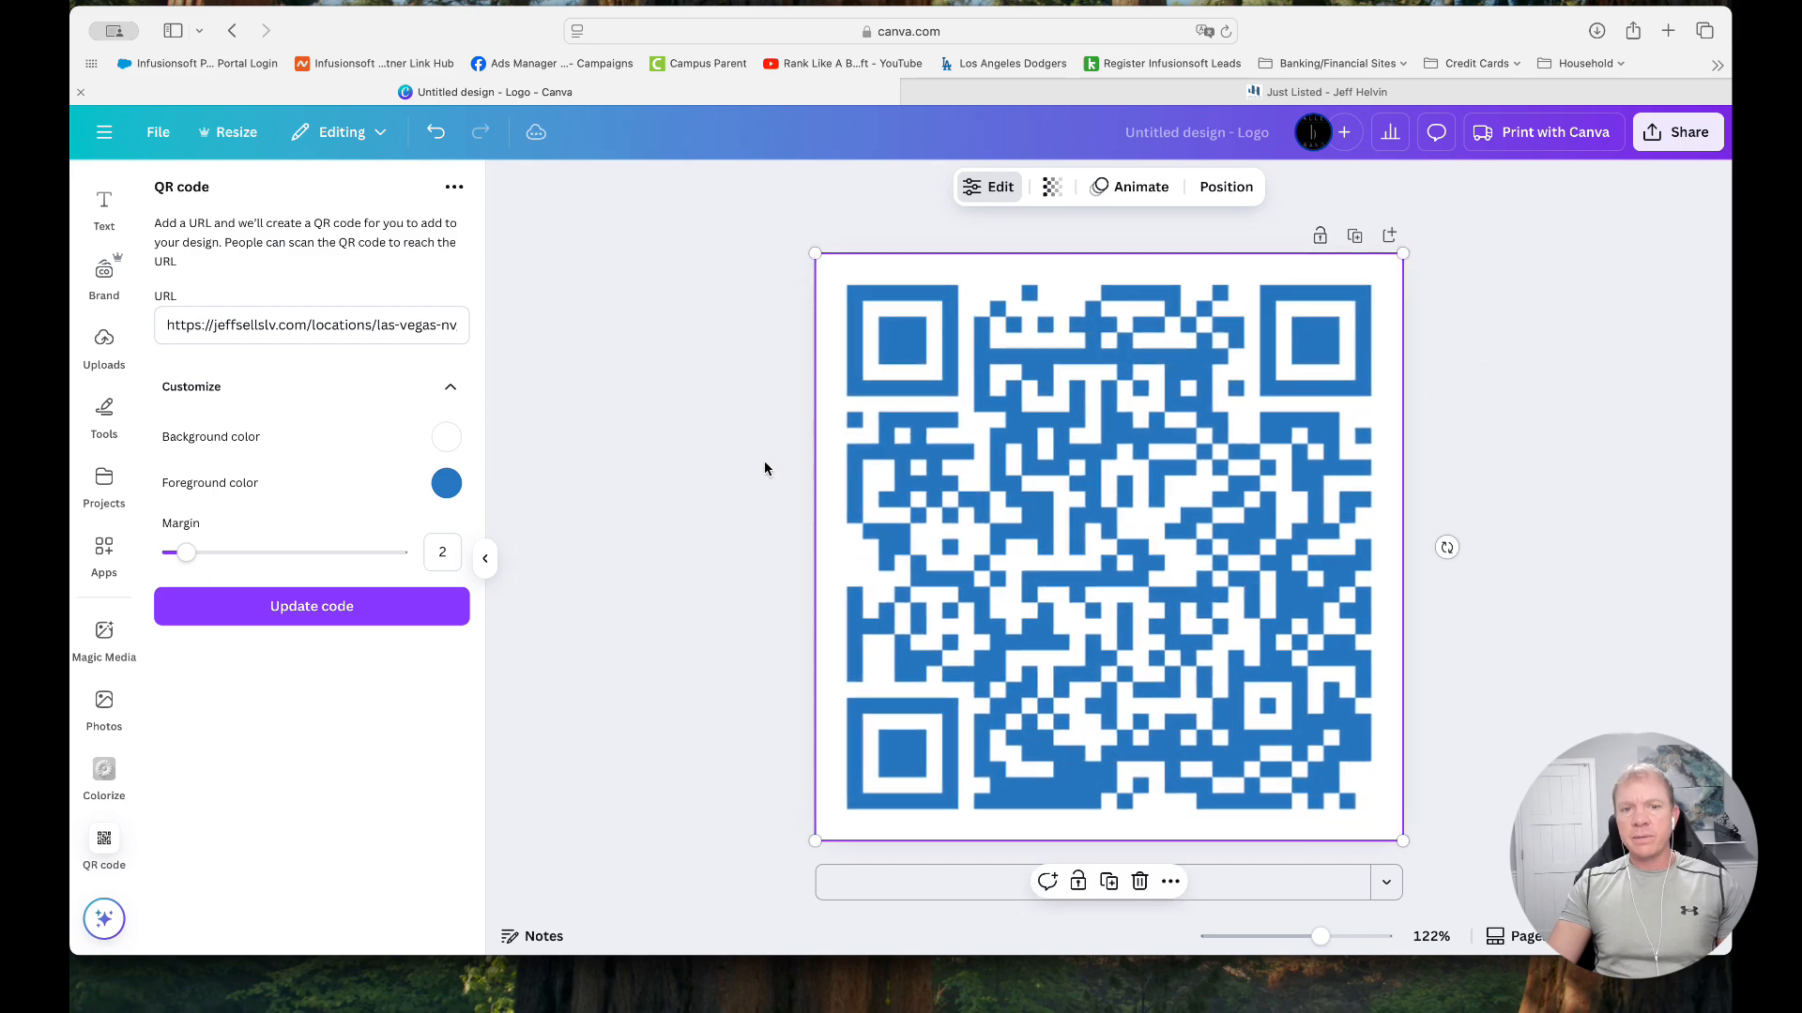
click(718, 476)
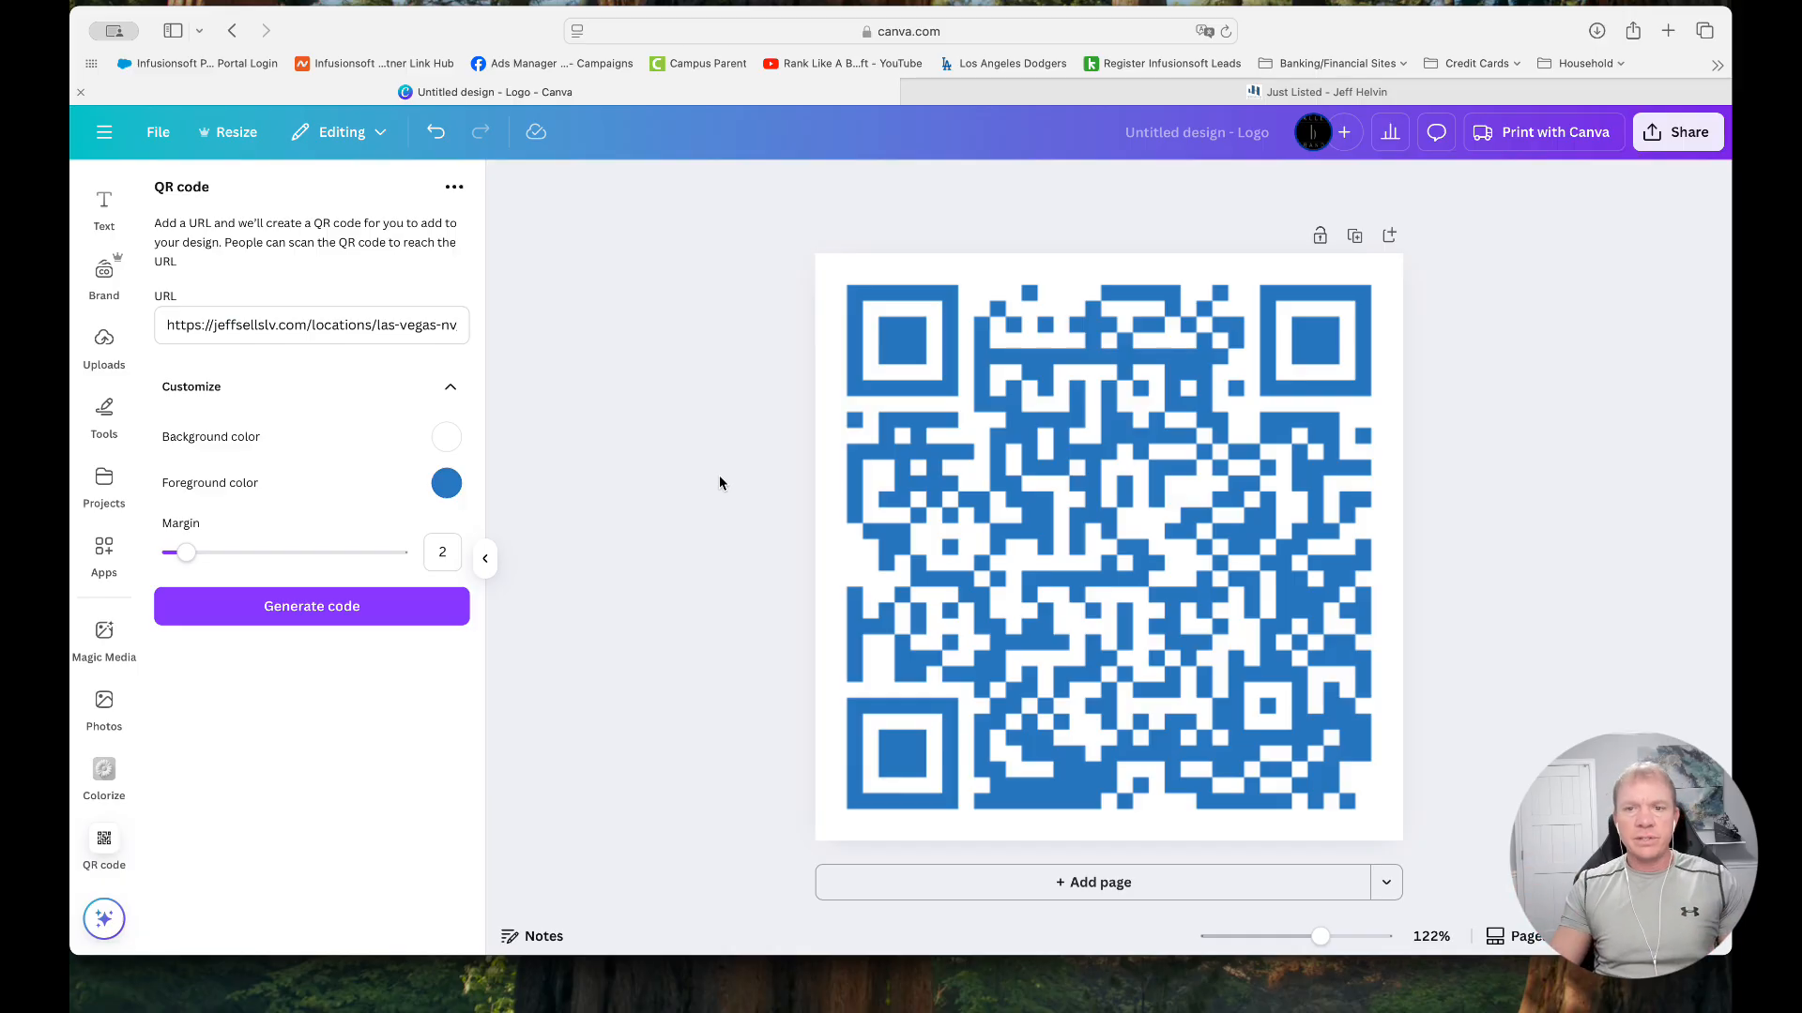
Try generating a QR code with black #000000 as the foreground color, and delete the extra code placed over the blue one
click(446, 483)
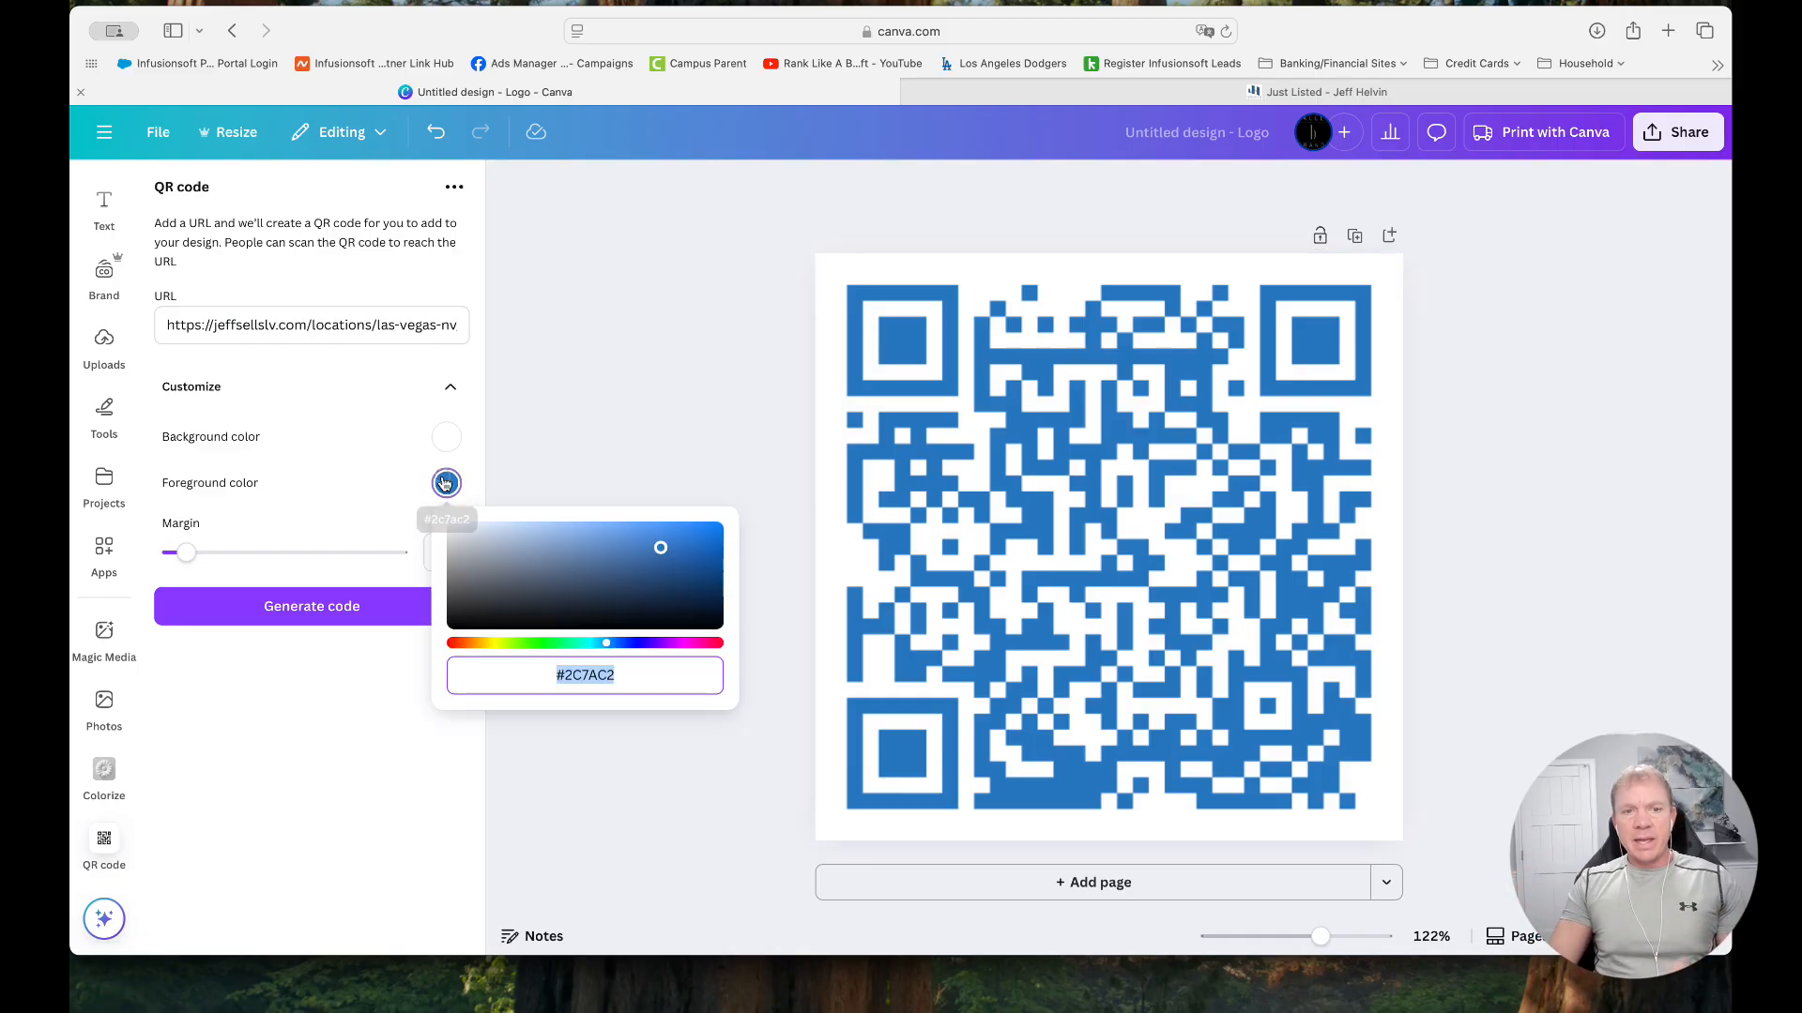
drag(594, 578, 800, 707)
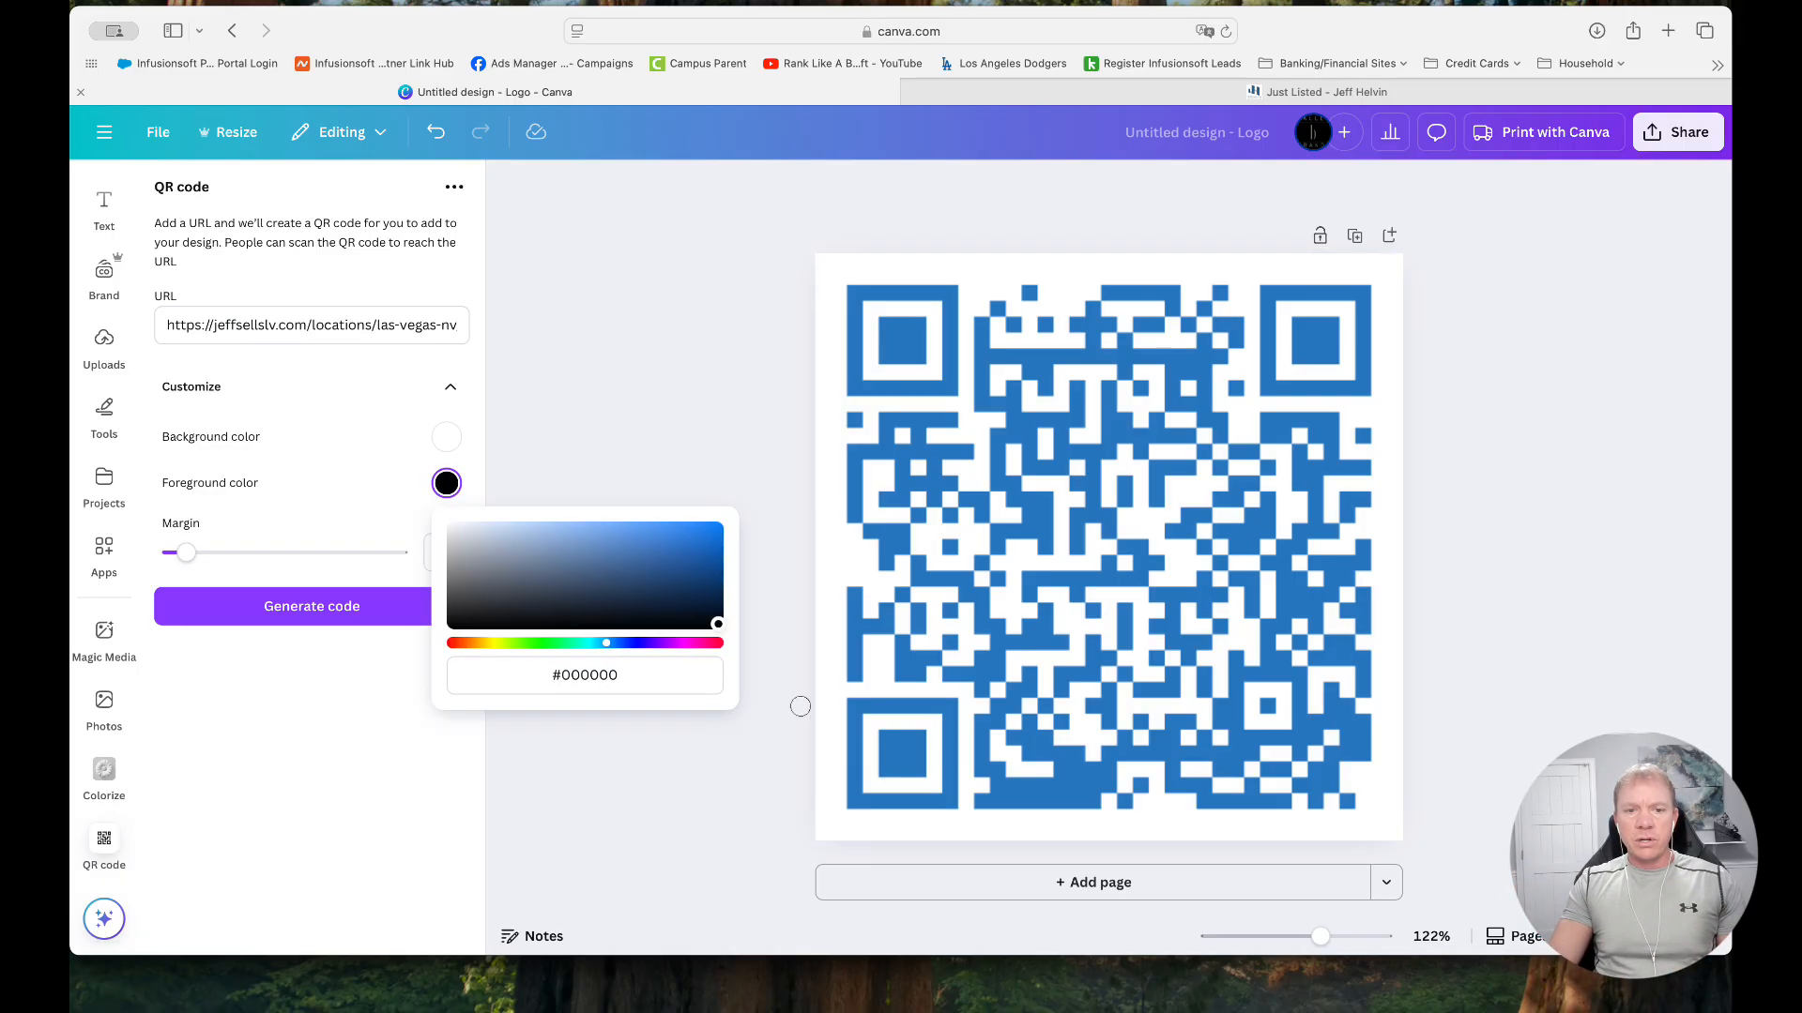
click(353, 735)
click(325, 610)
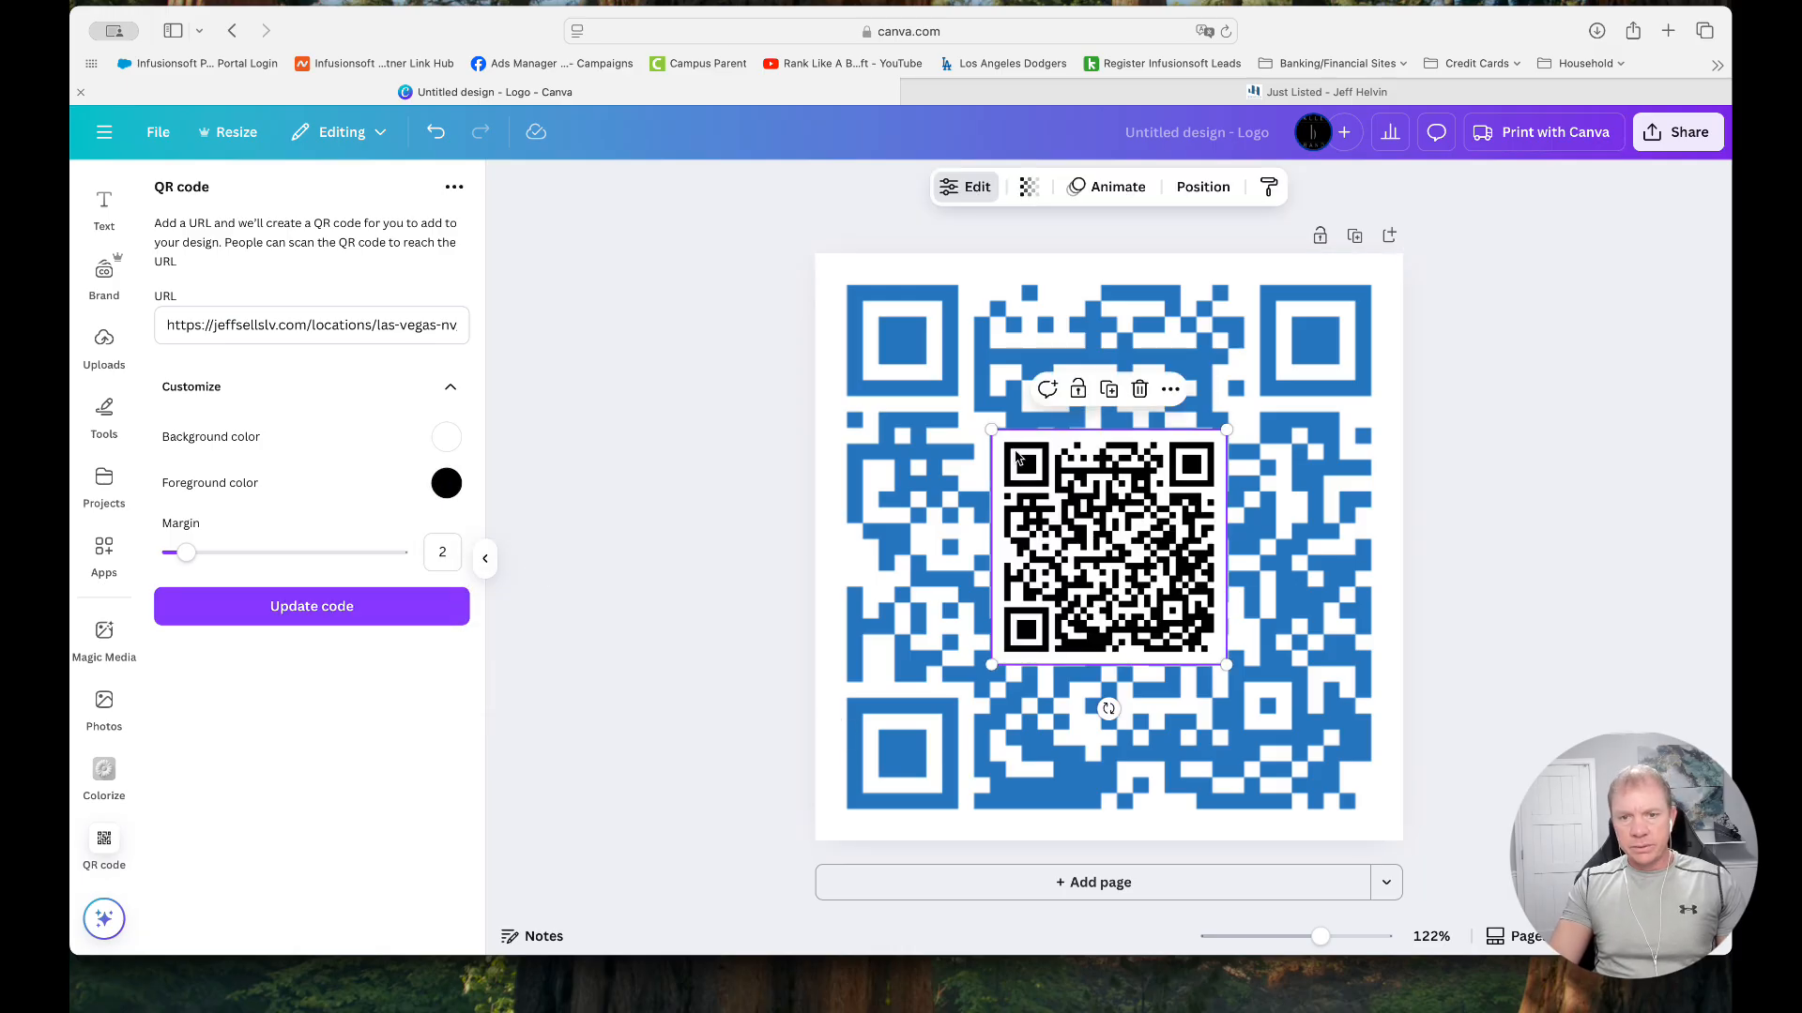
click(1141, 390)
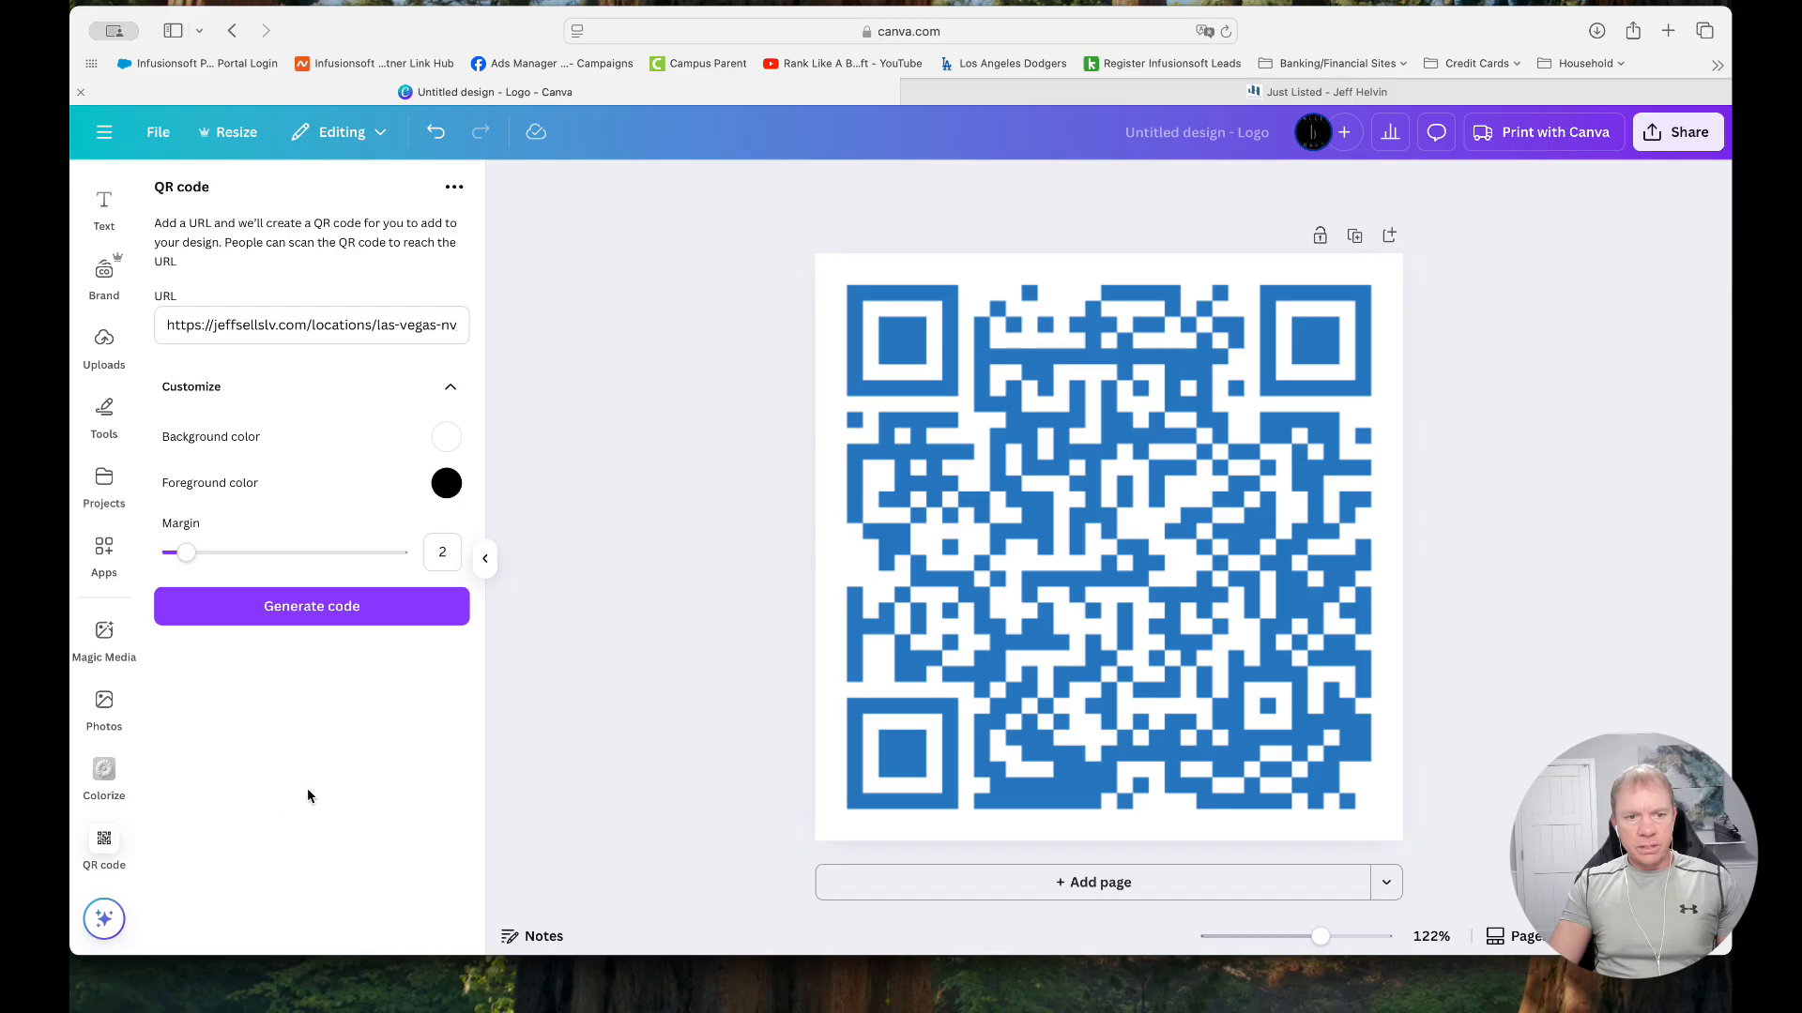
Select the blue QR code, set its foreground color to black #000000 and update it
click(1115, 497)
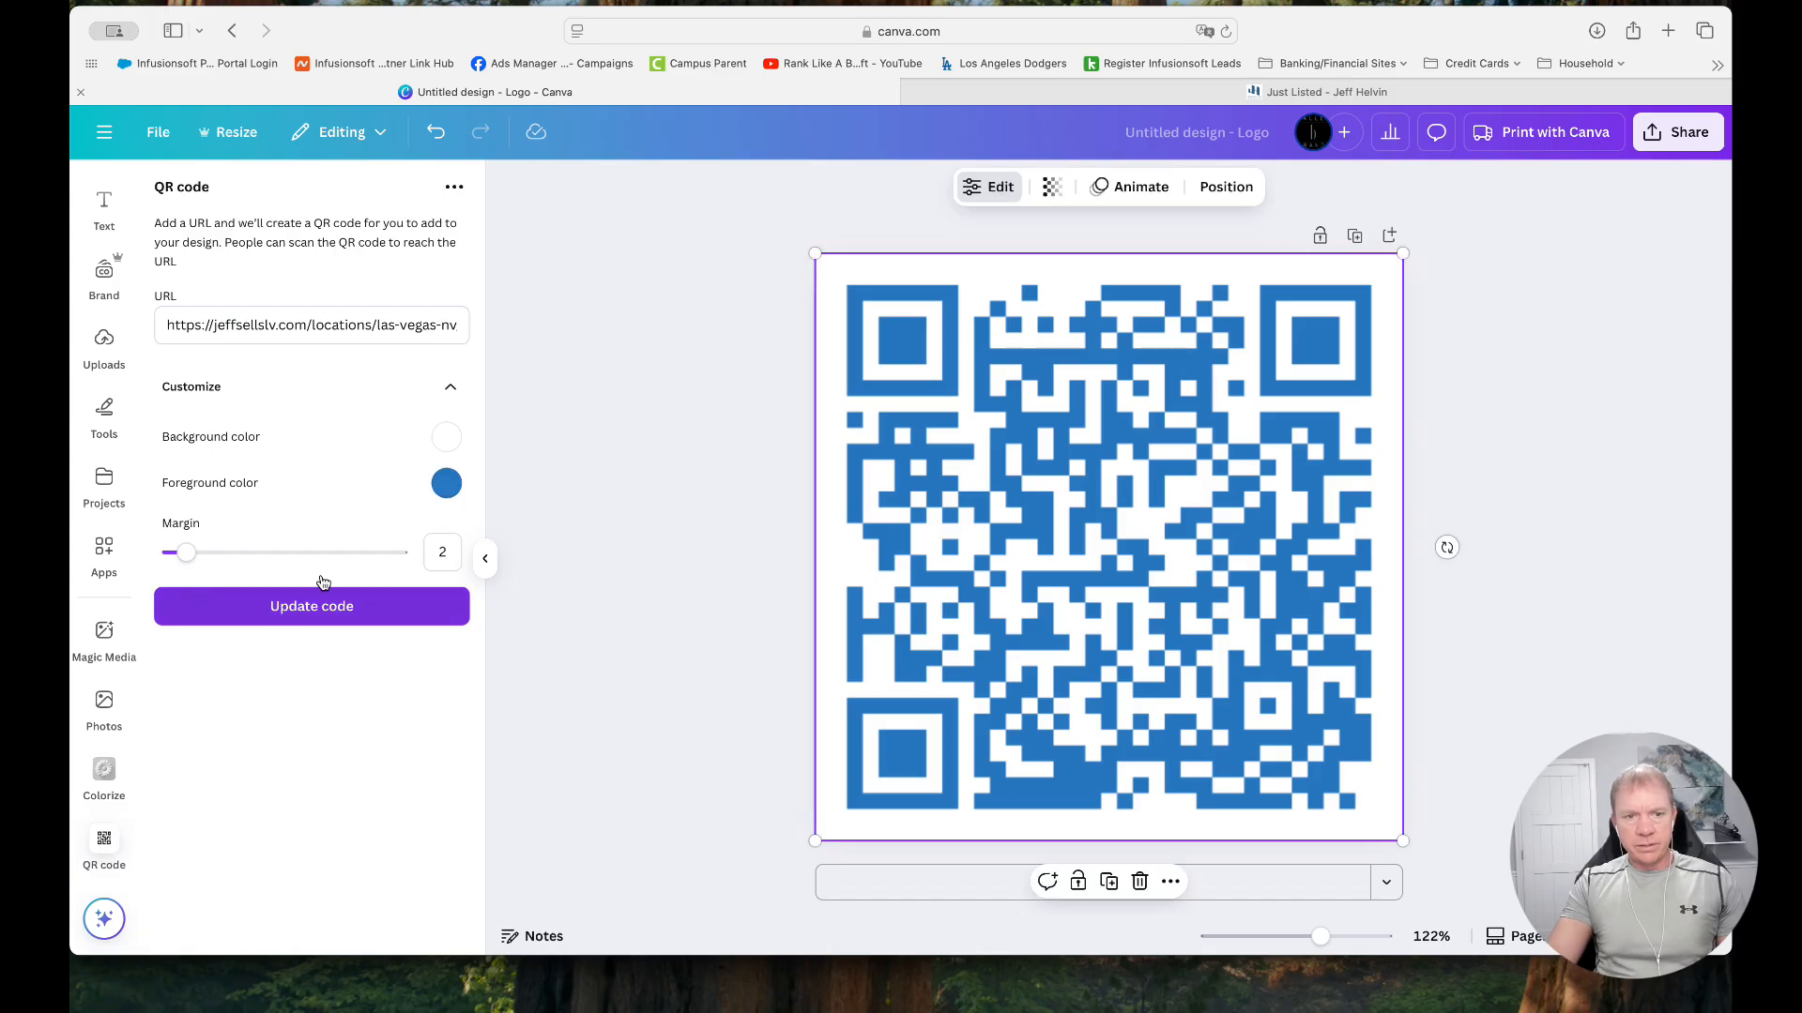
click(455, 492)
drag(594, 607, 935, 672)
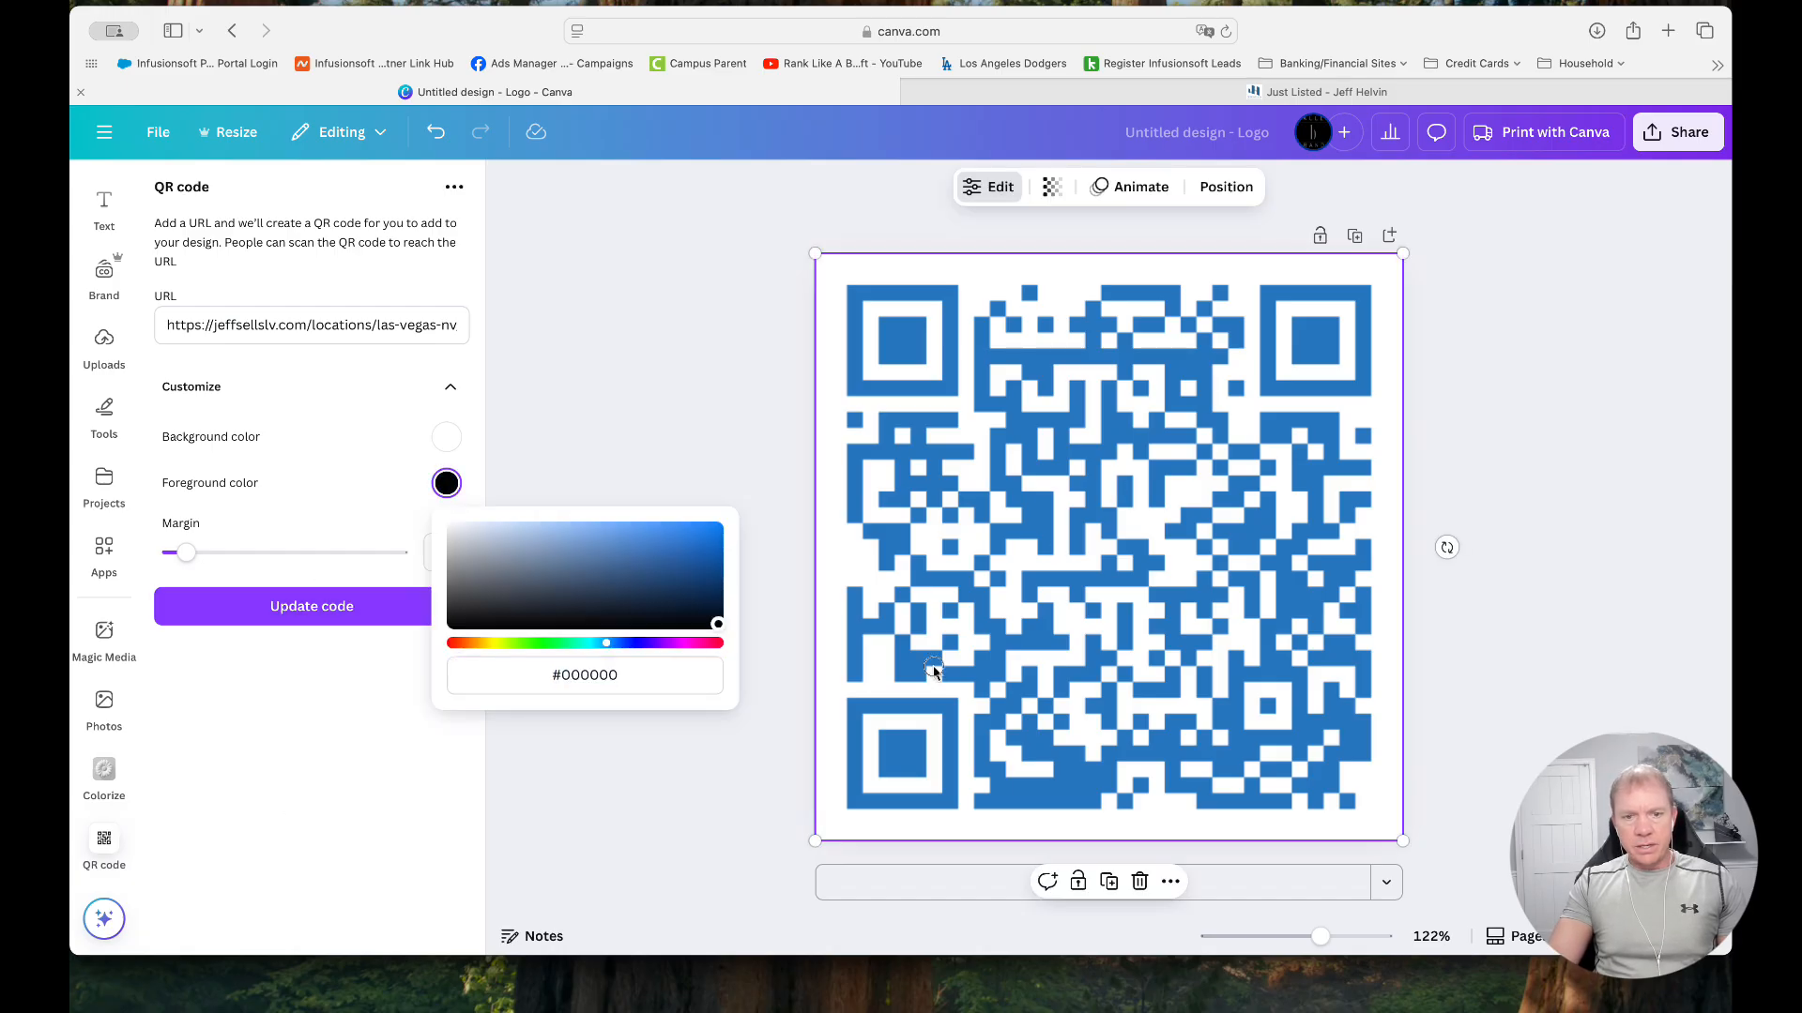
click(298, 816)
click(347, 612)
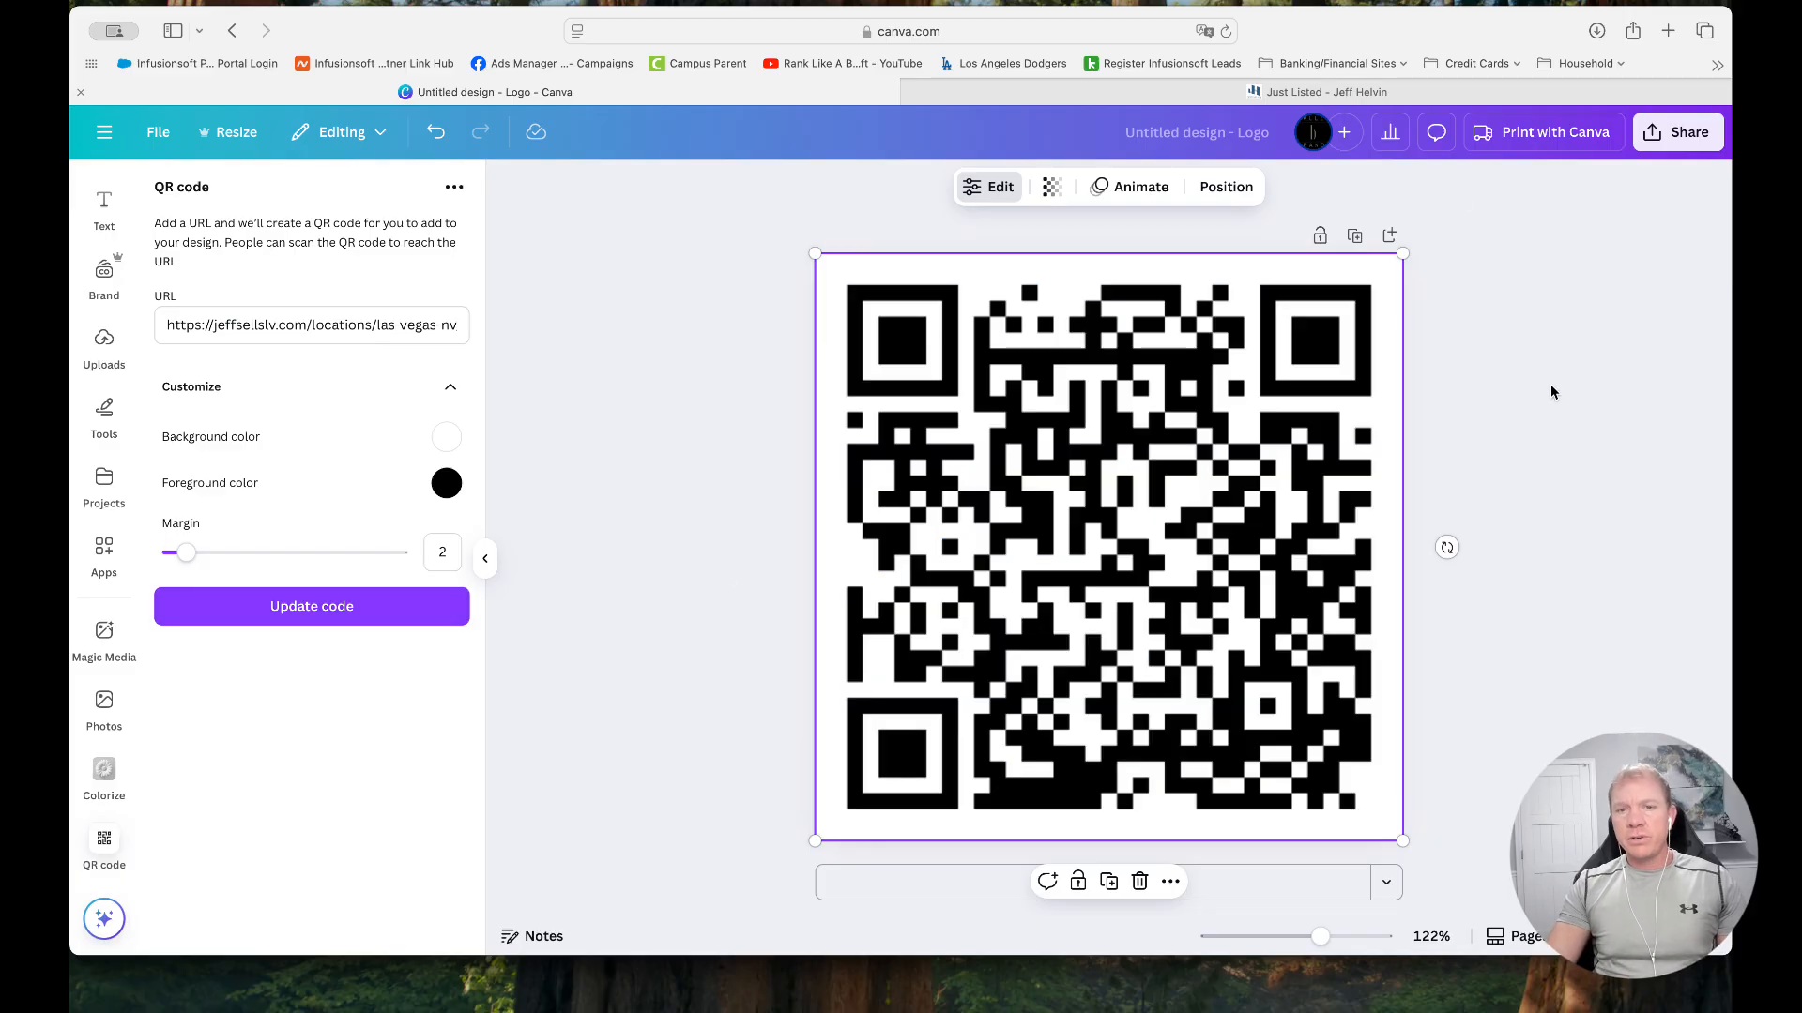
Rename the design as "Just Listed Homes in Las Vegas QR Code" and deselect the QR code
click(1217, 135)
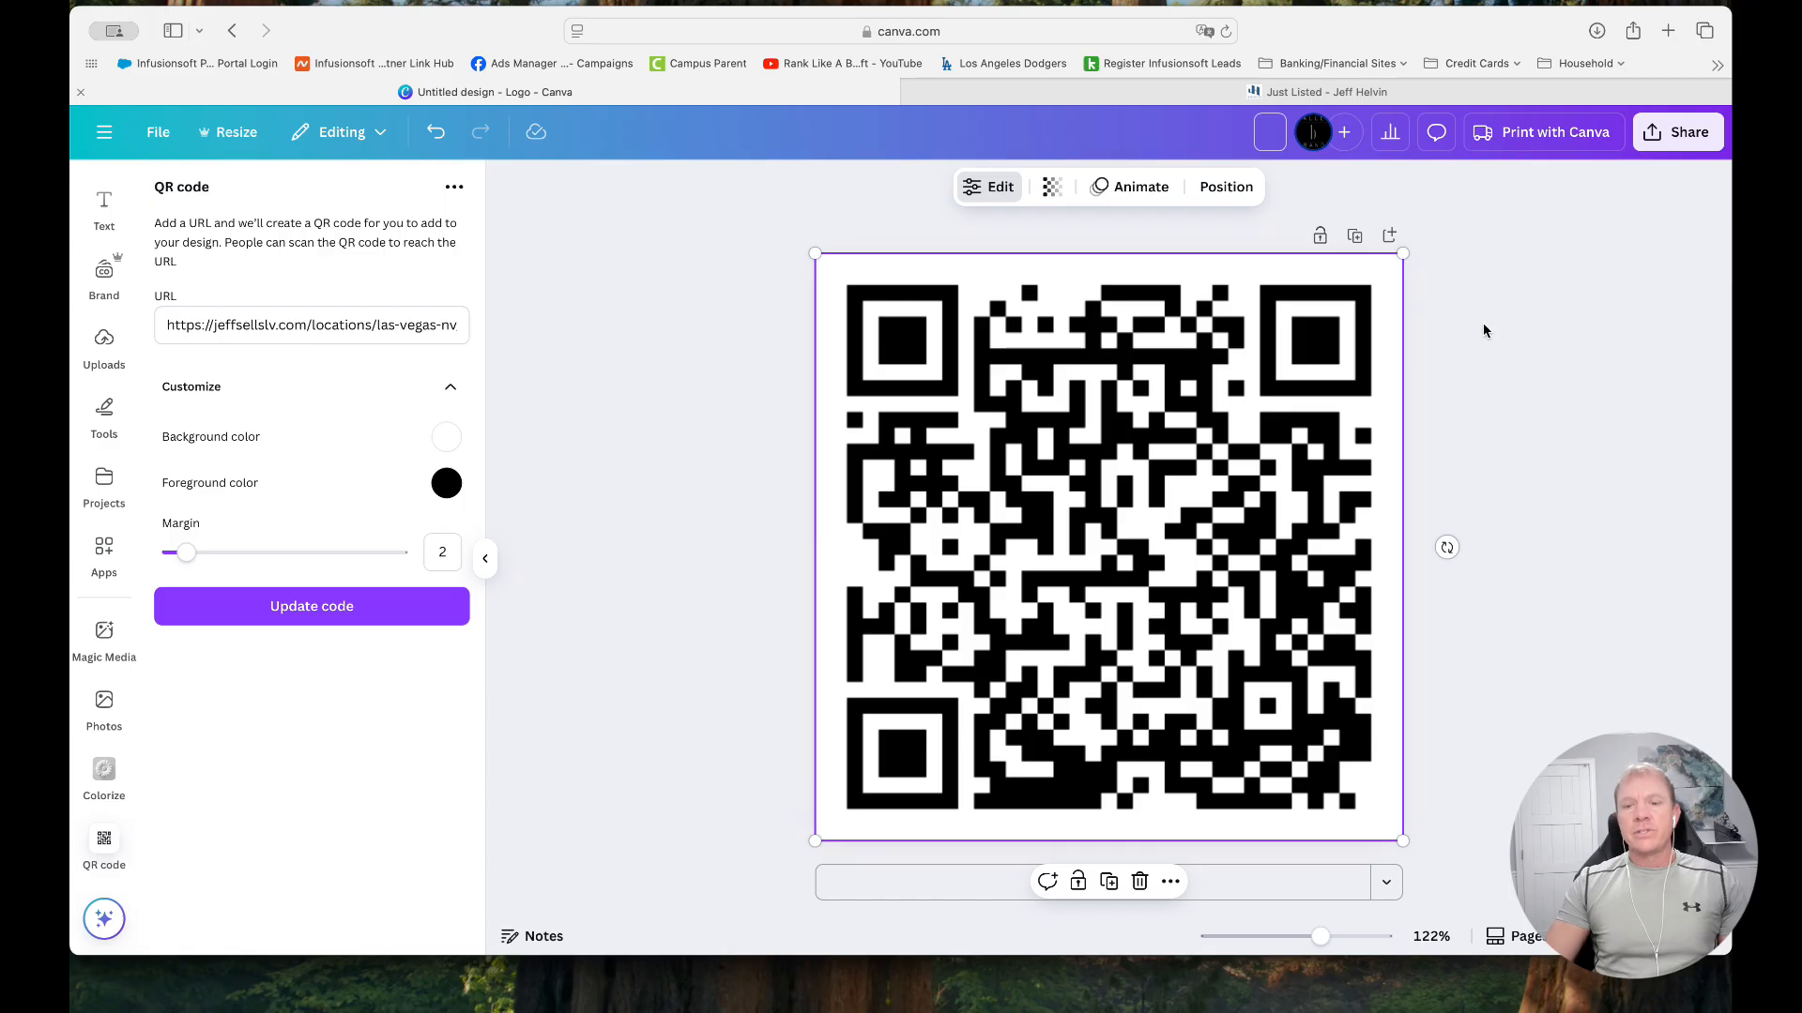
text(Just)
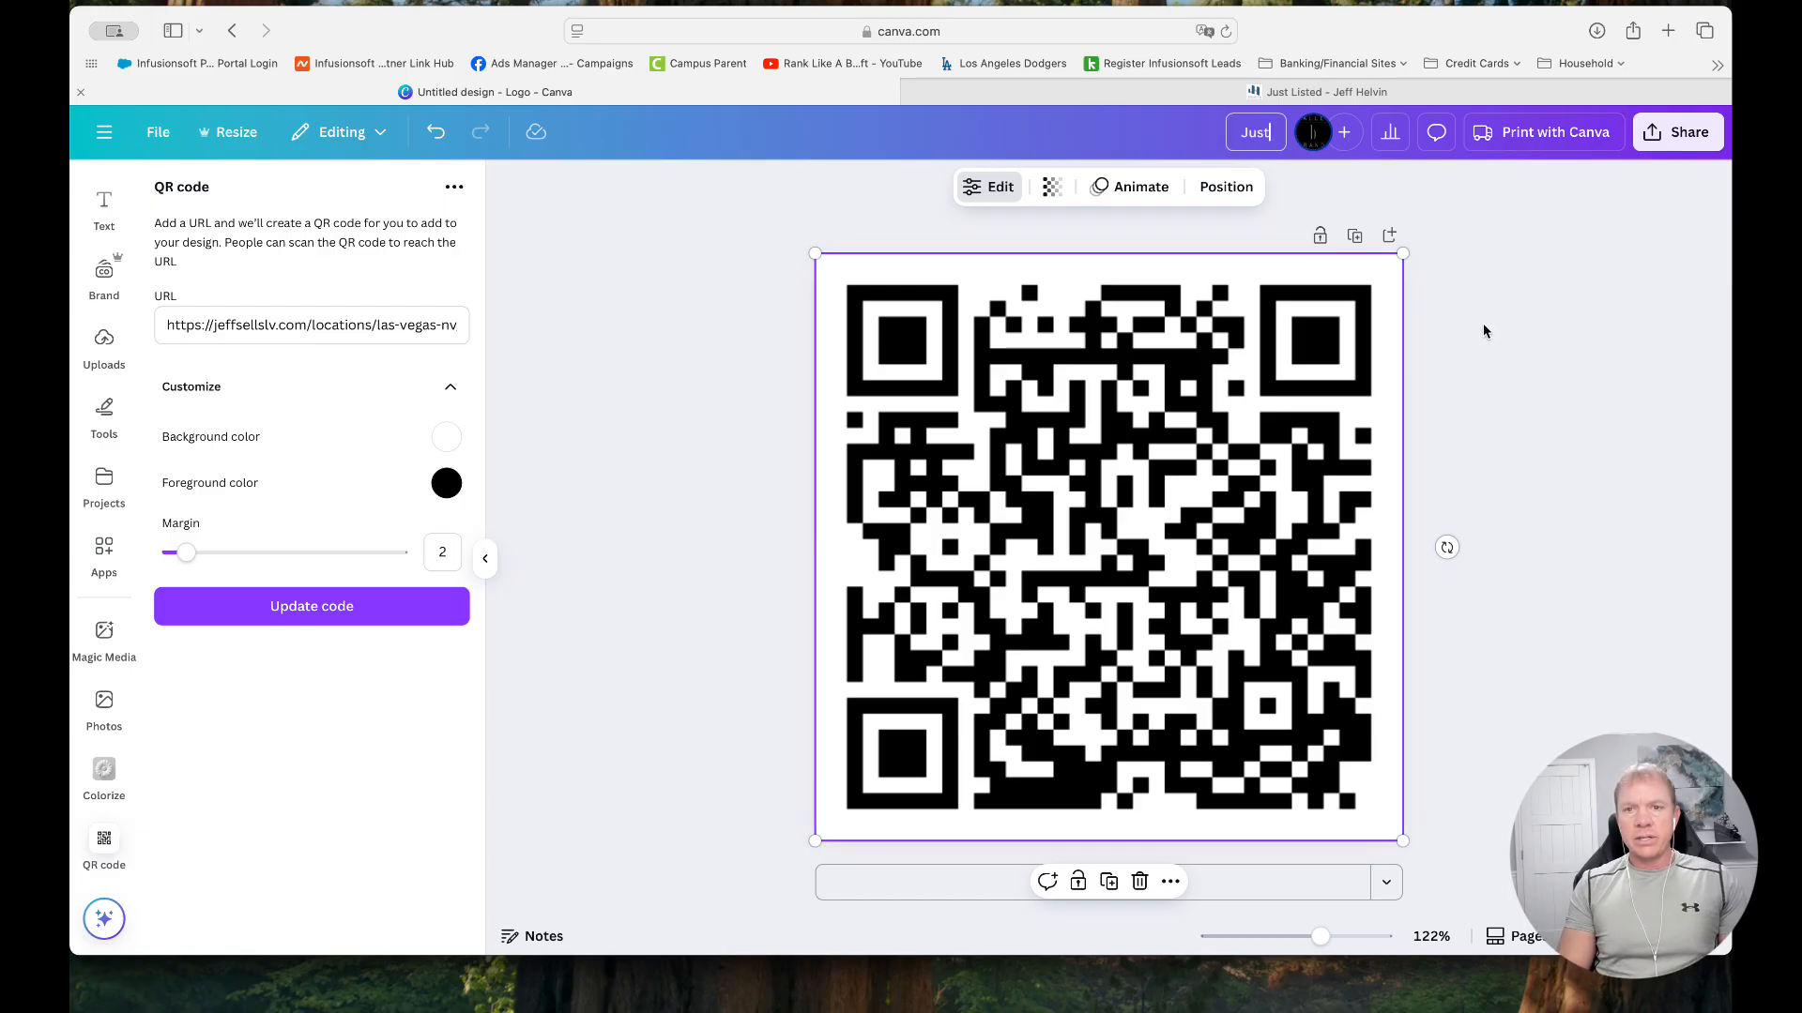
text( Listed Home)
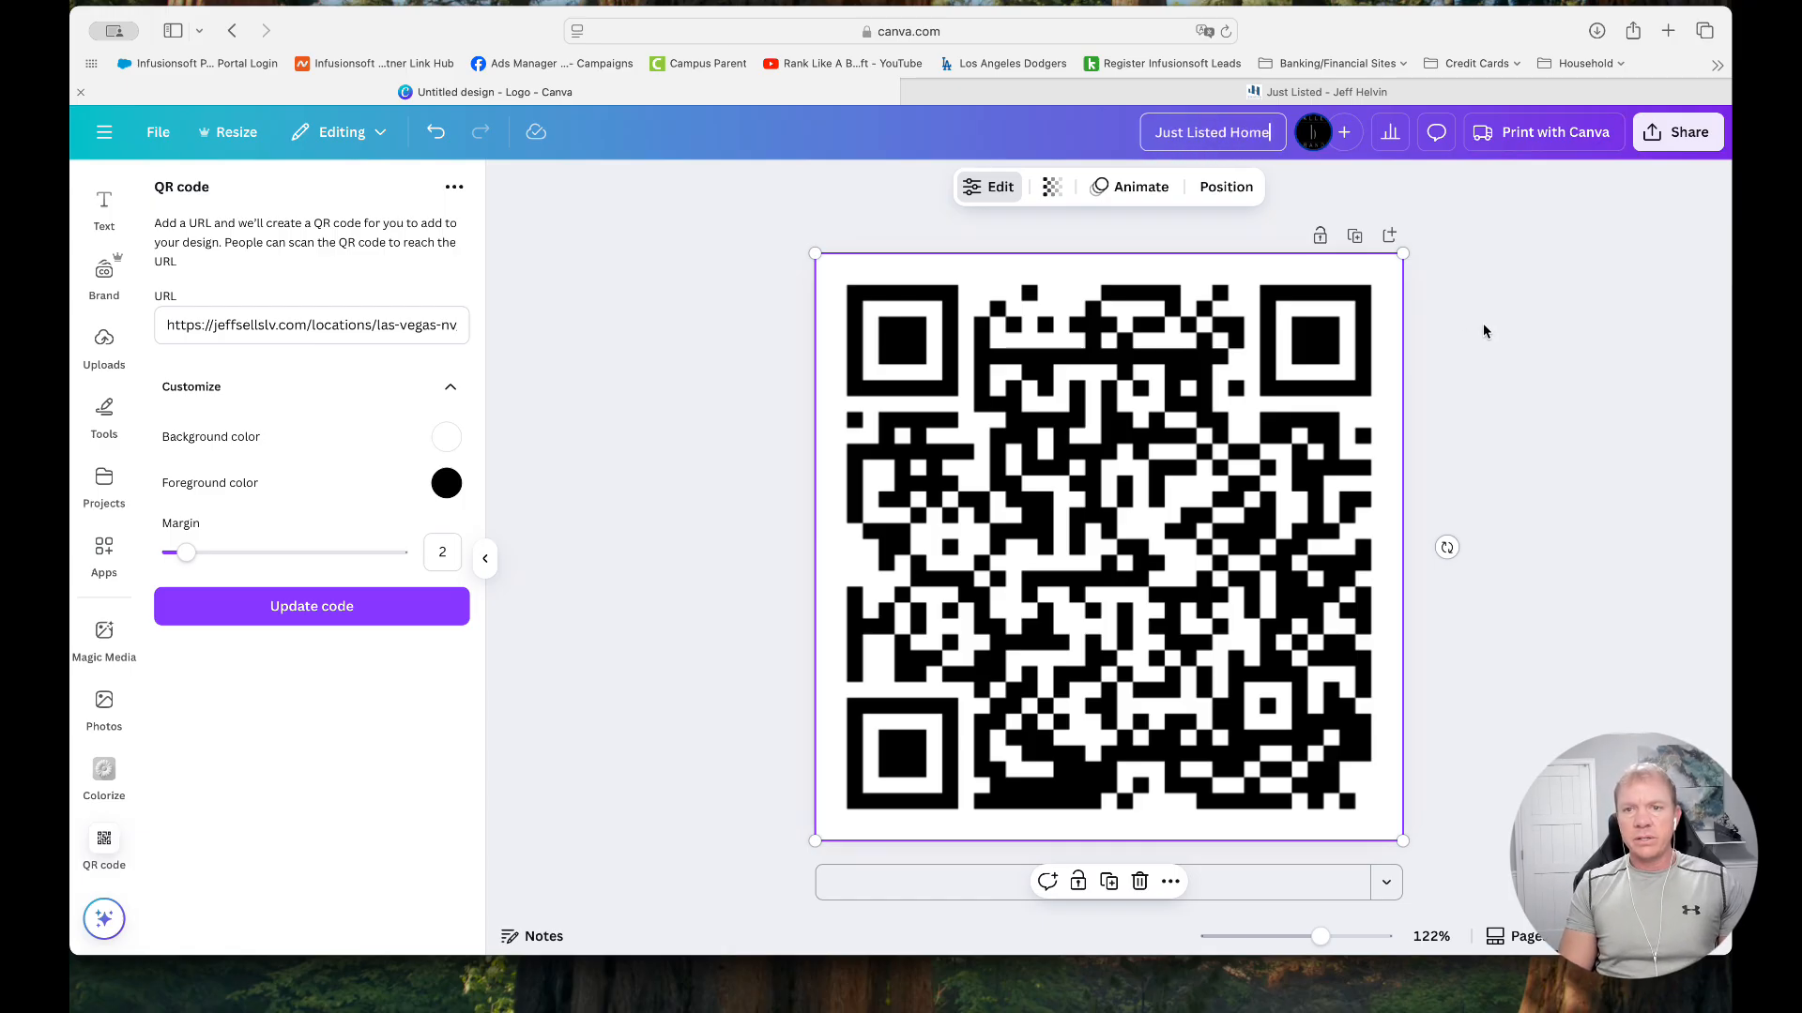
text(s in Las Veg)
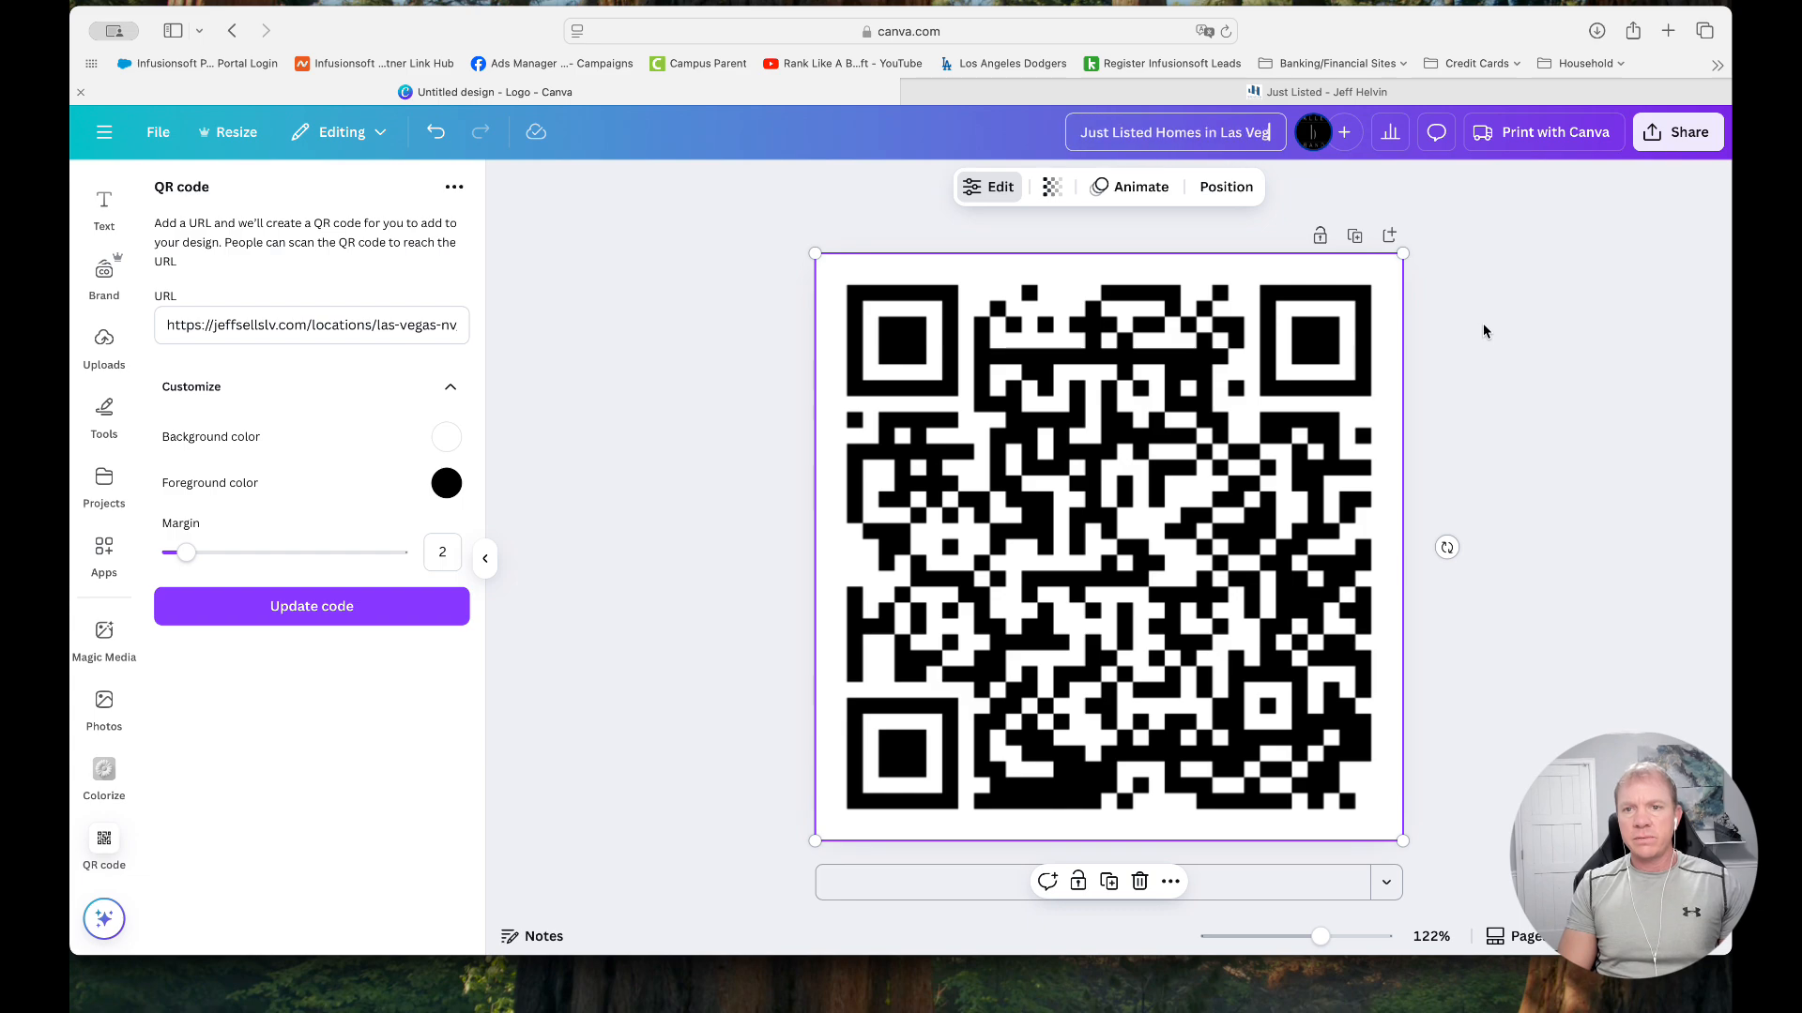
text(as QR Code)
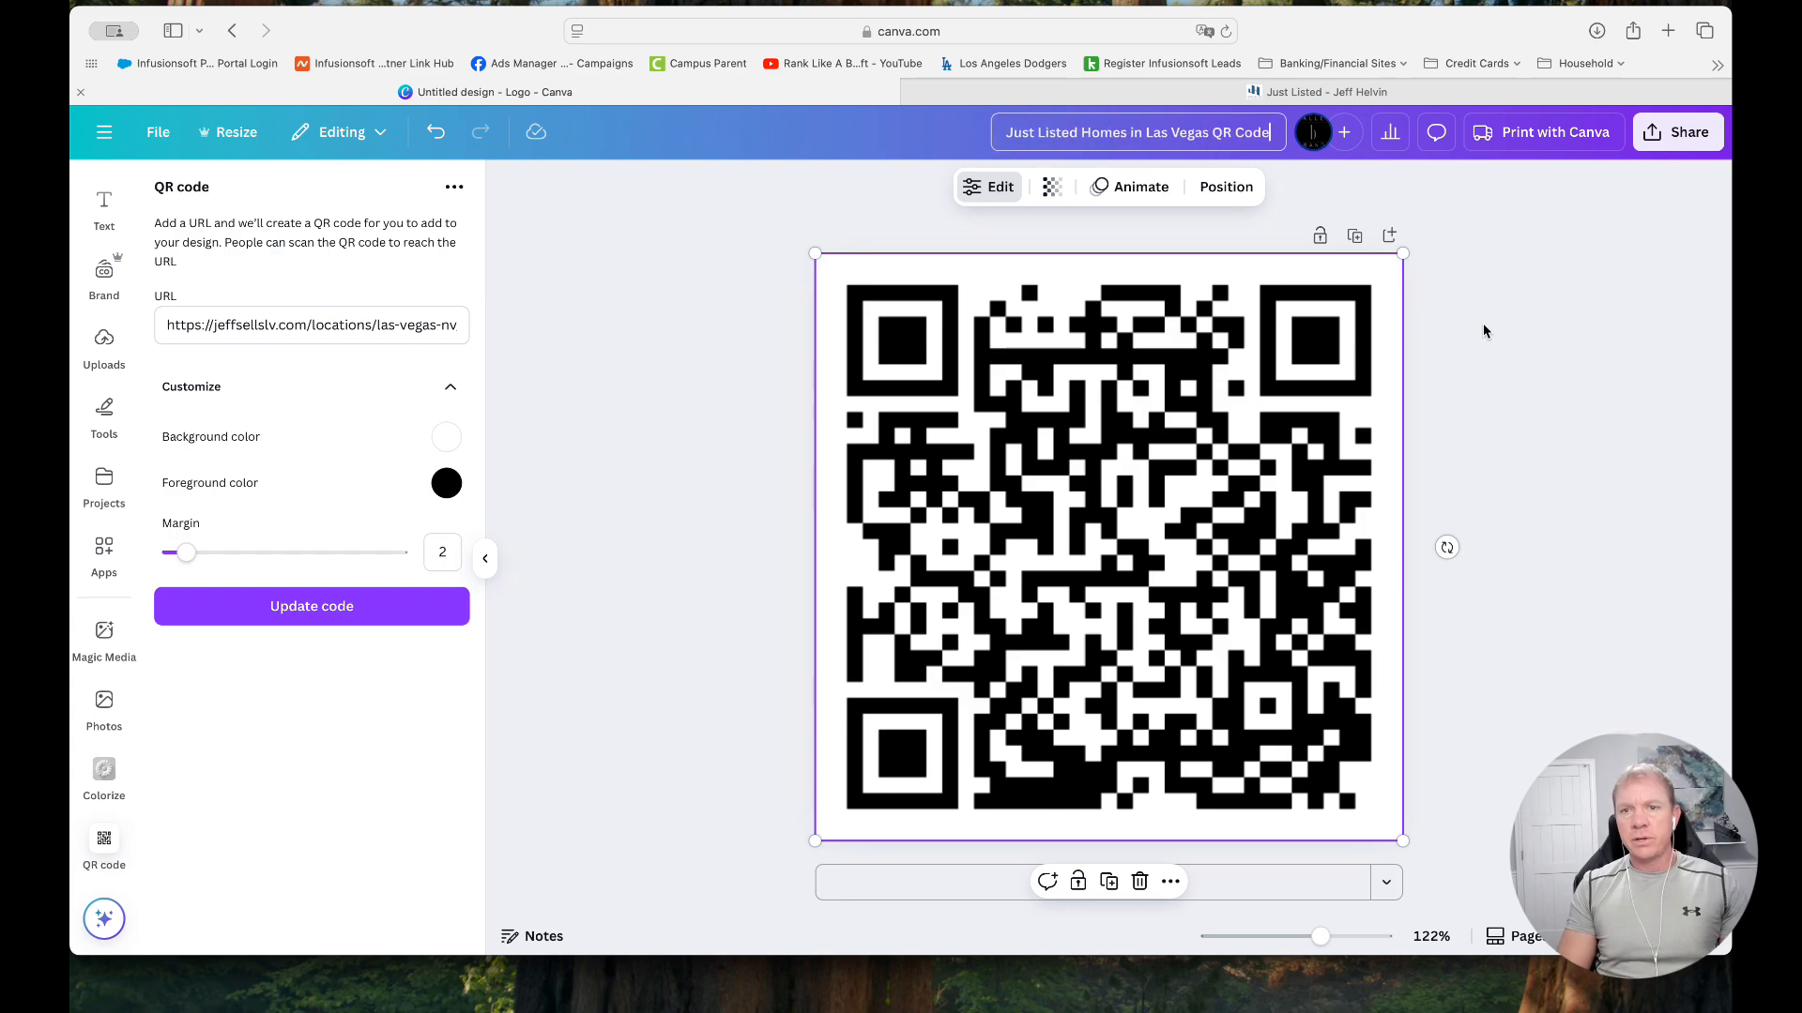
key(Return)
click(1542, 421)
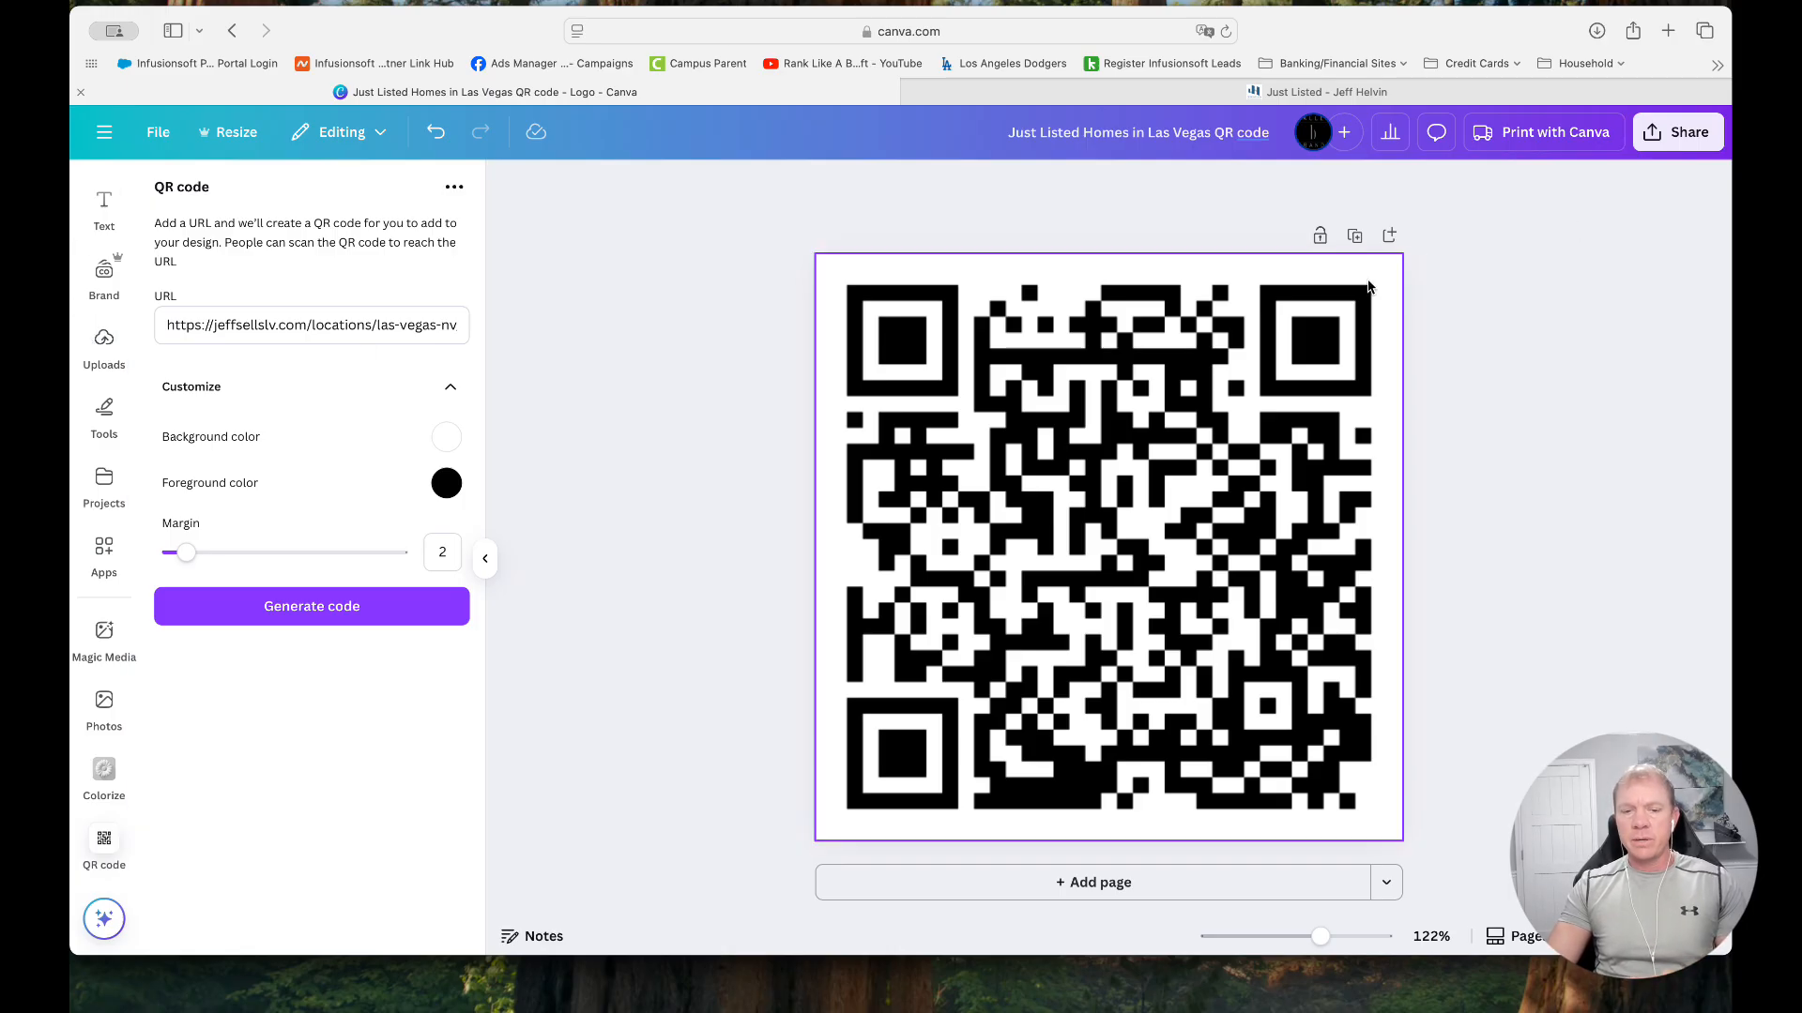
Download the design as a PNG at size 3.125 (1,563 × 1,563 px), after trying JPG as the file type
click(1680, 133)
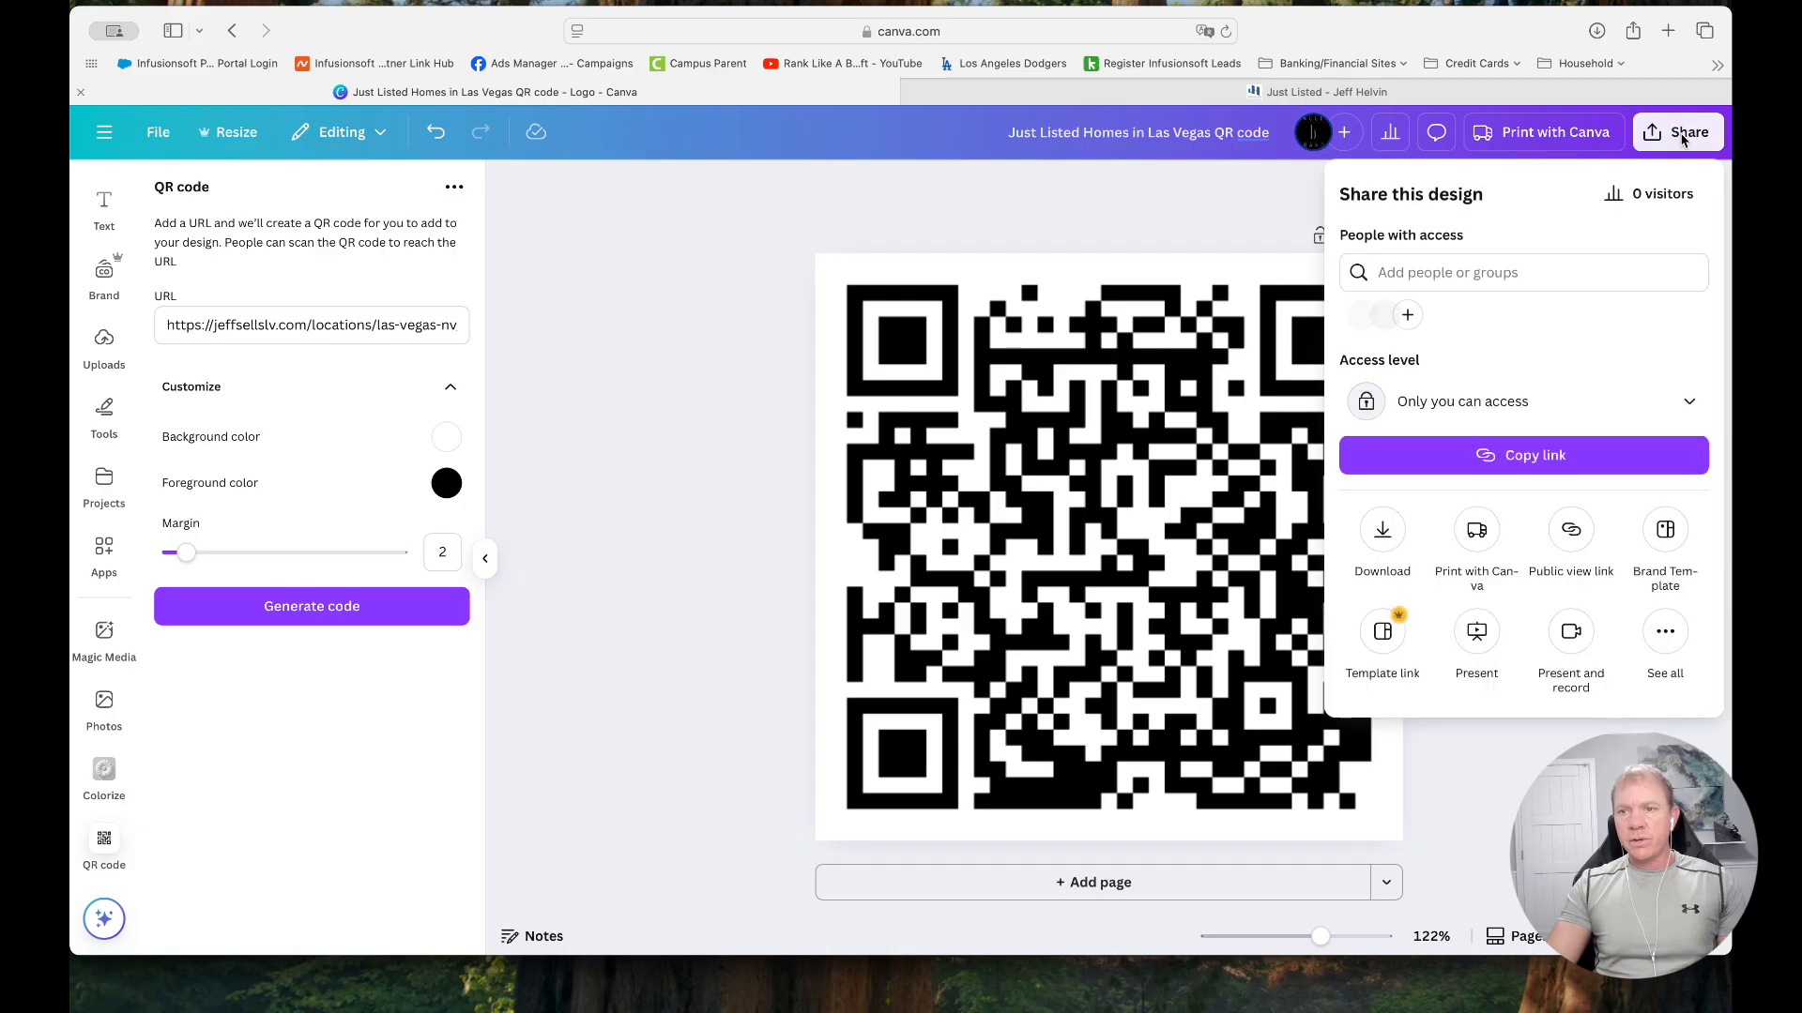
click(1385, 530)
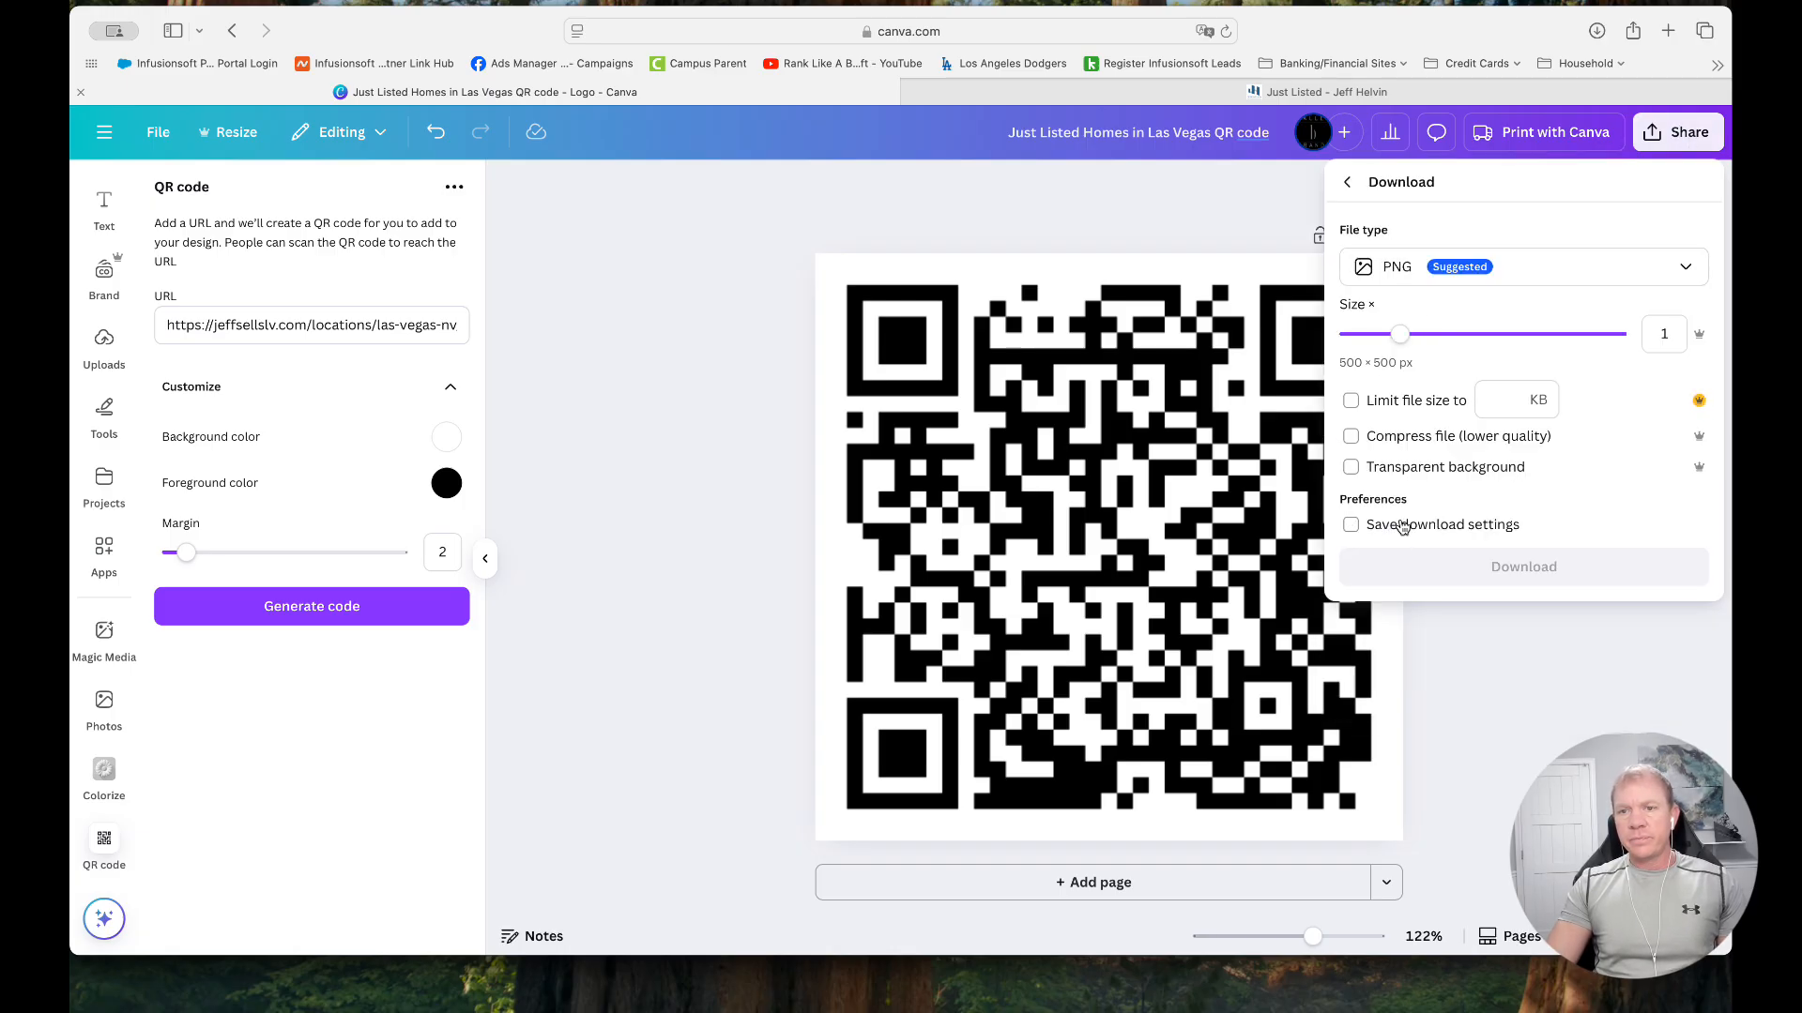
click(1436, 268)
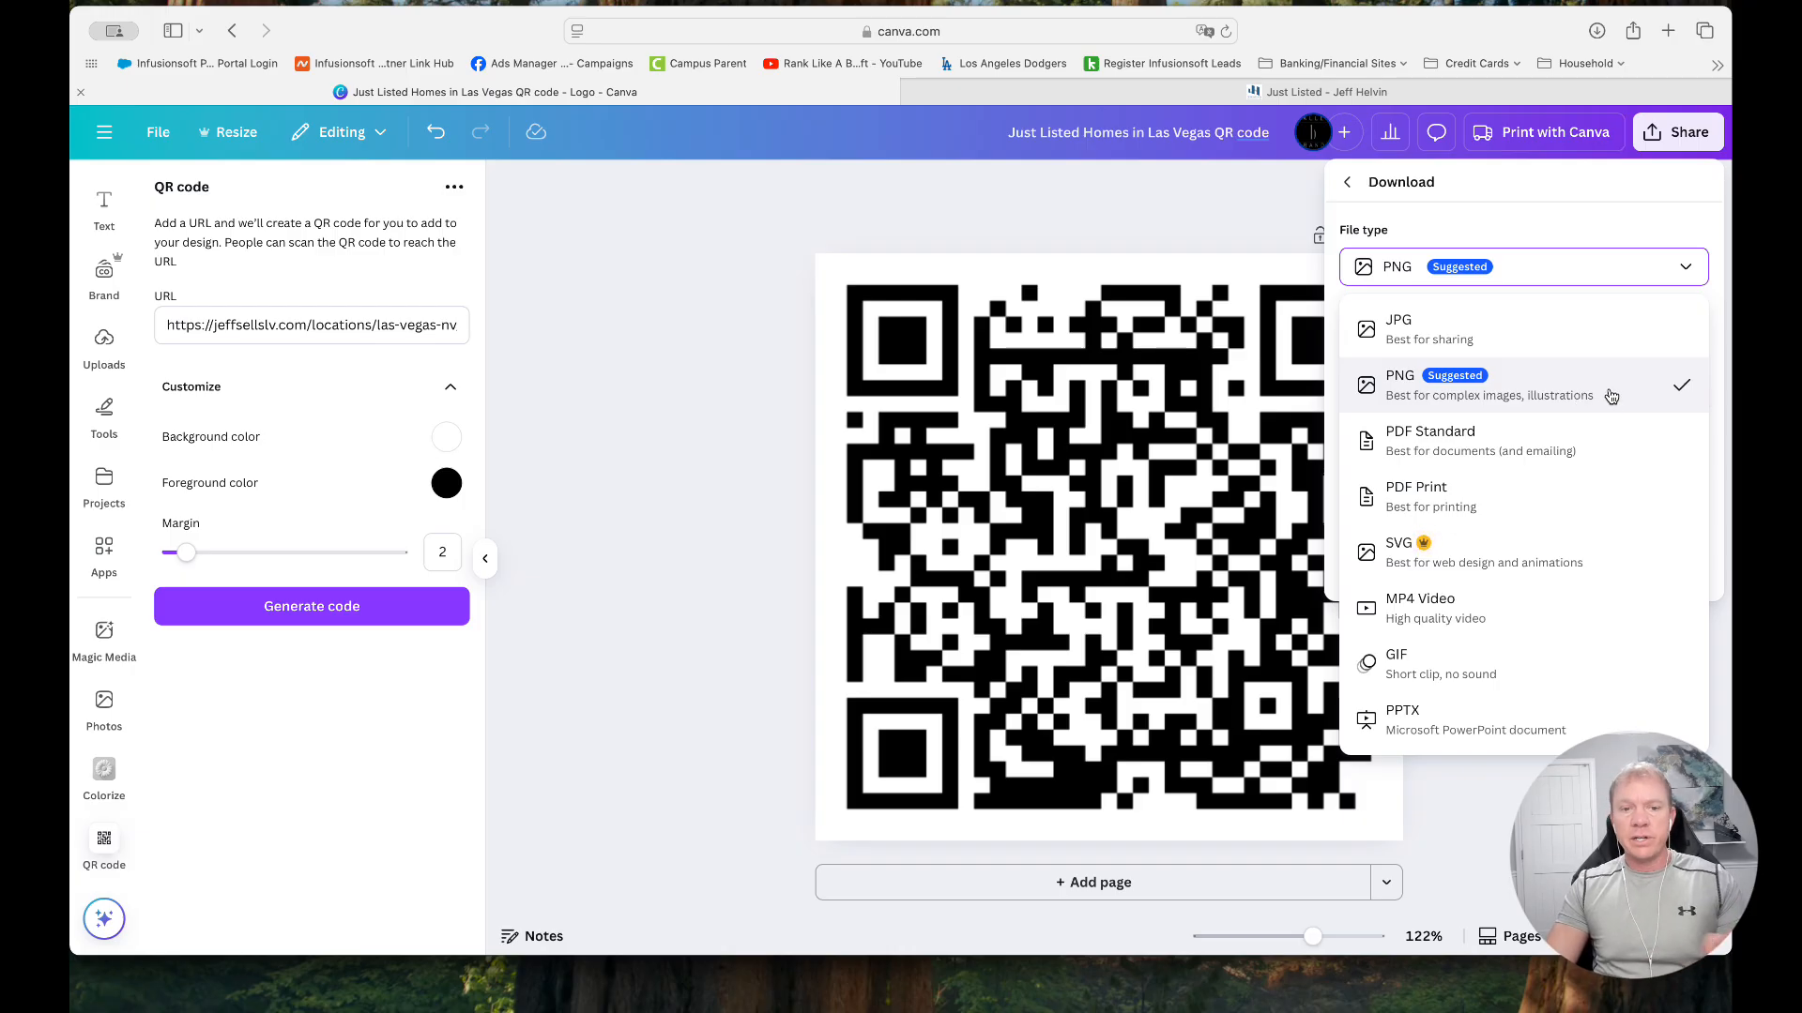
click(1529, 340)
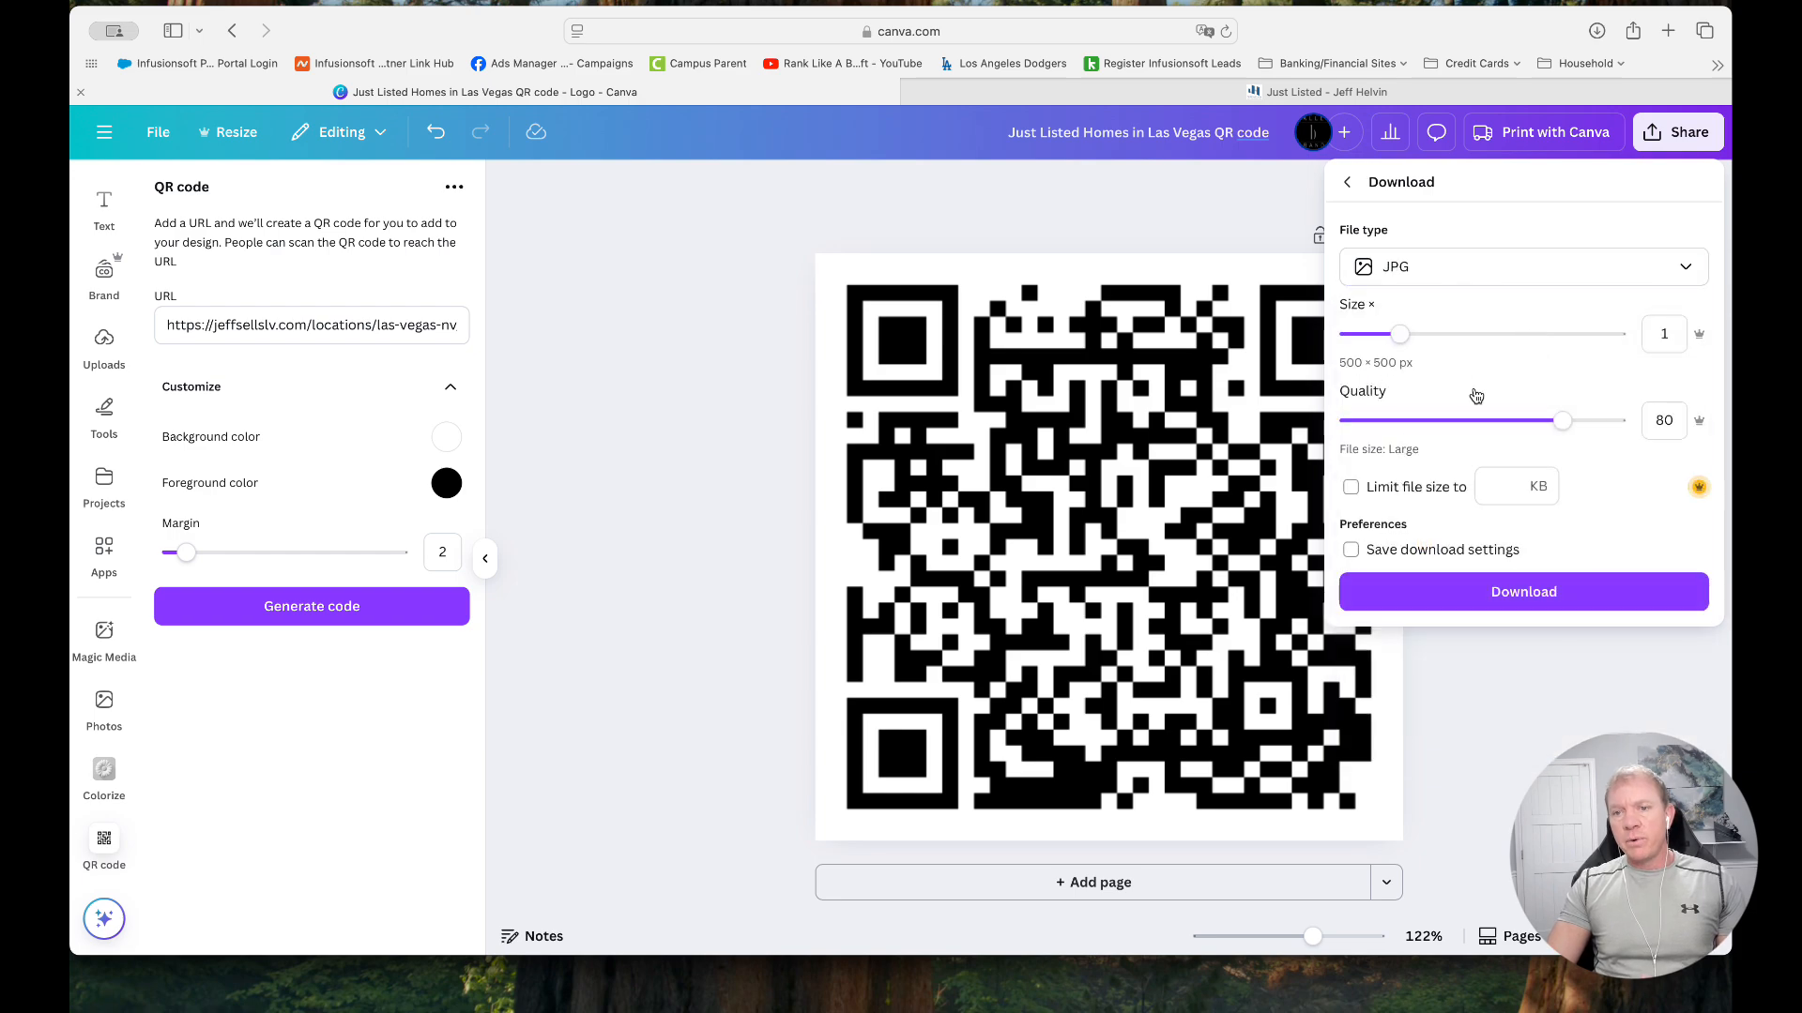
click(1417, 272)
click(1410, 390)
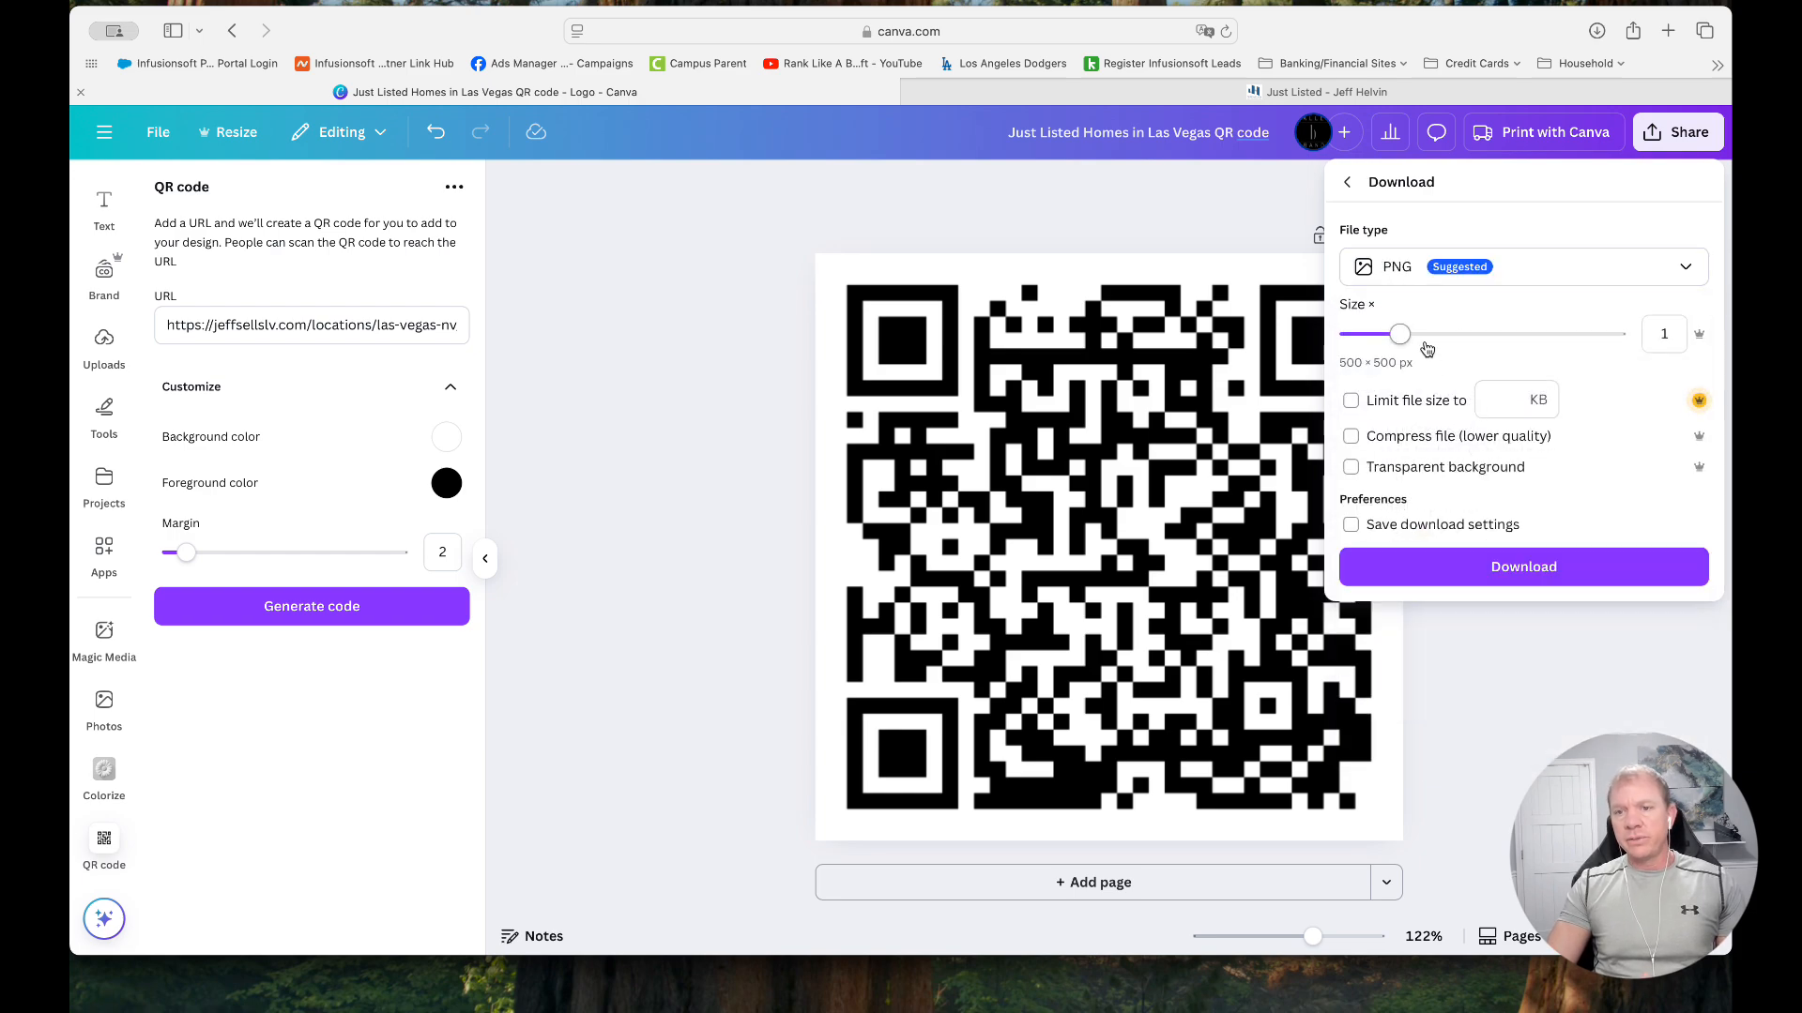
drag(1400, 336, 1622, 336)
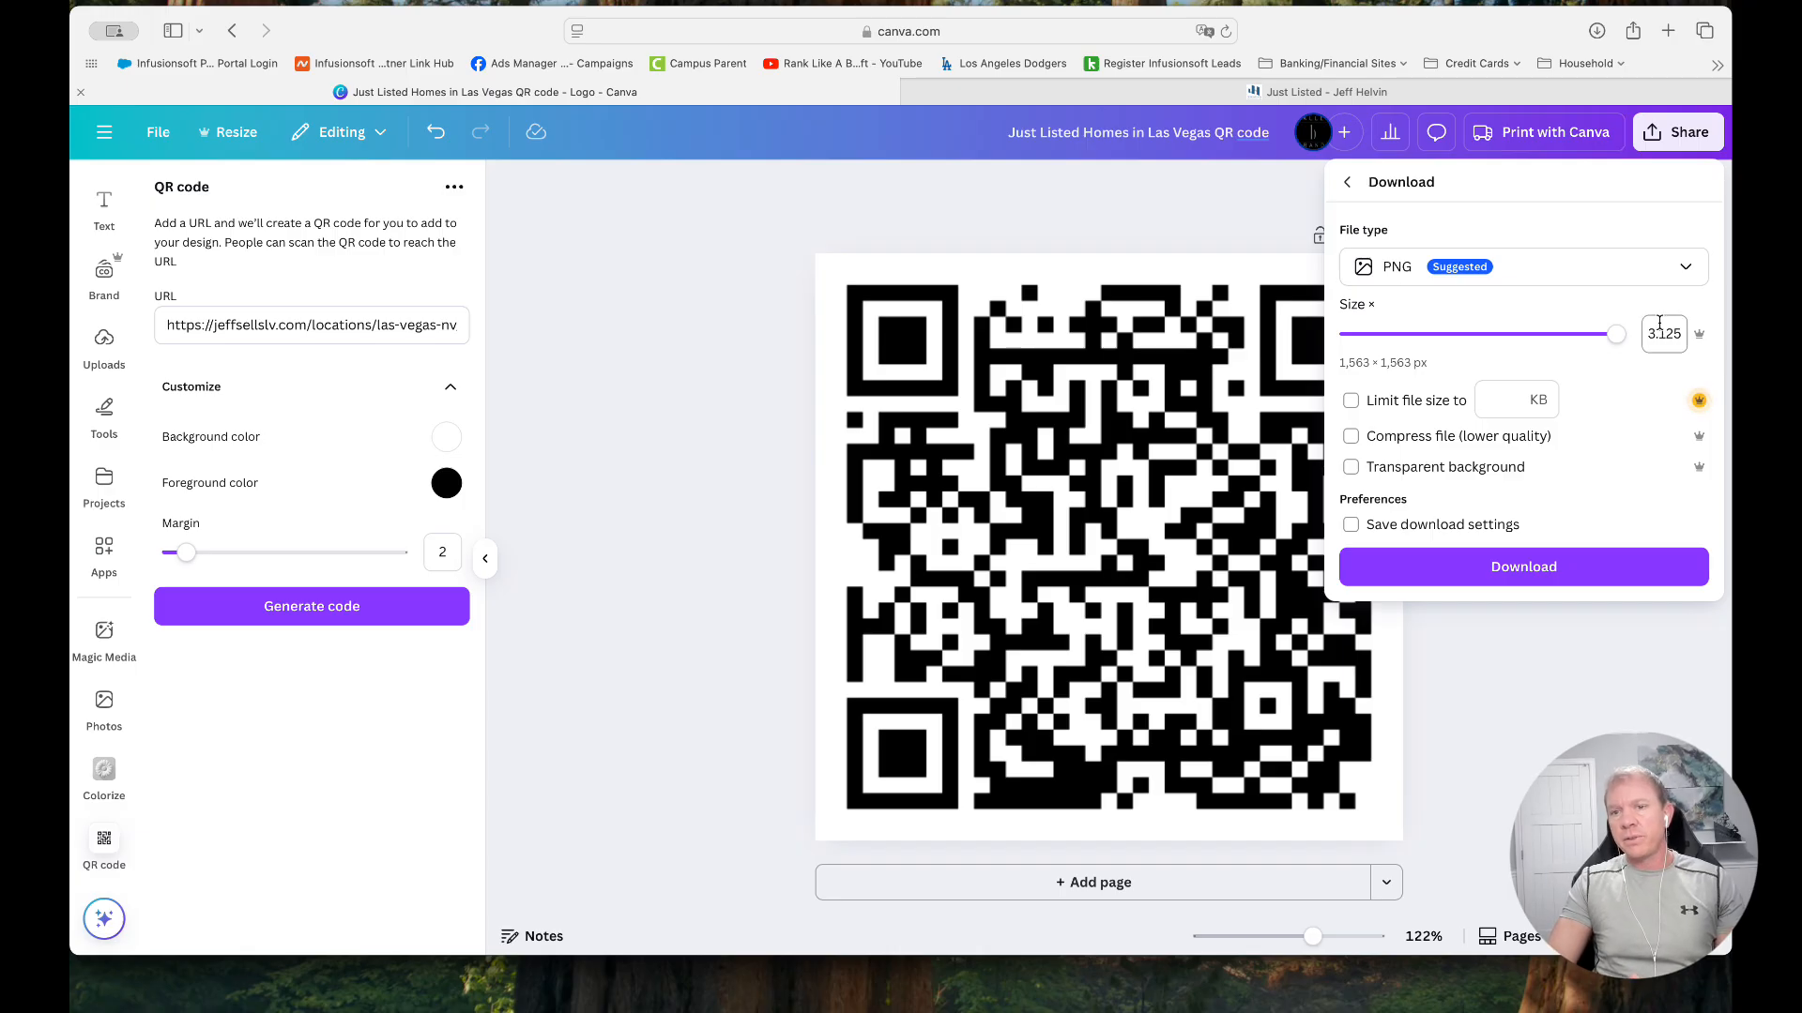
click(1524, 567)
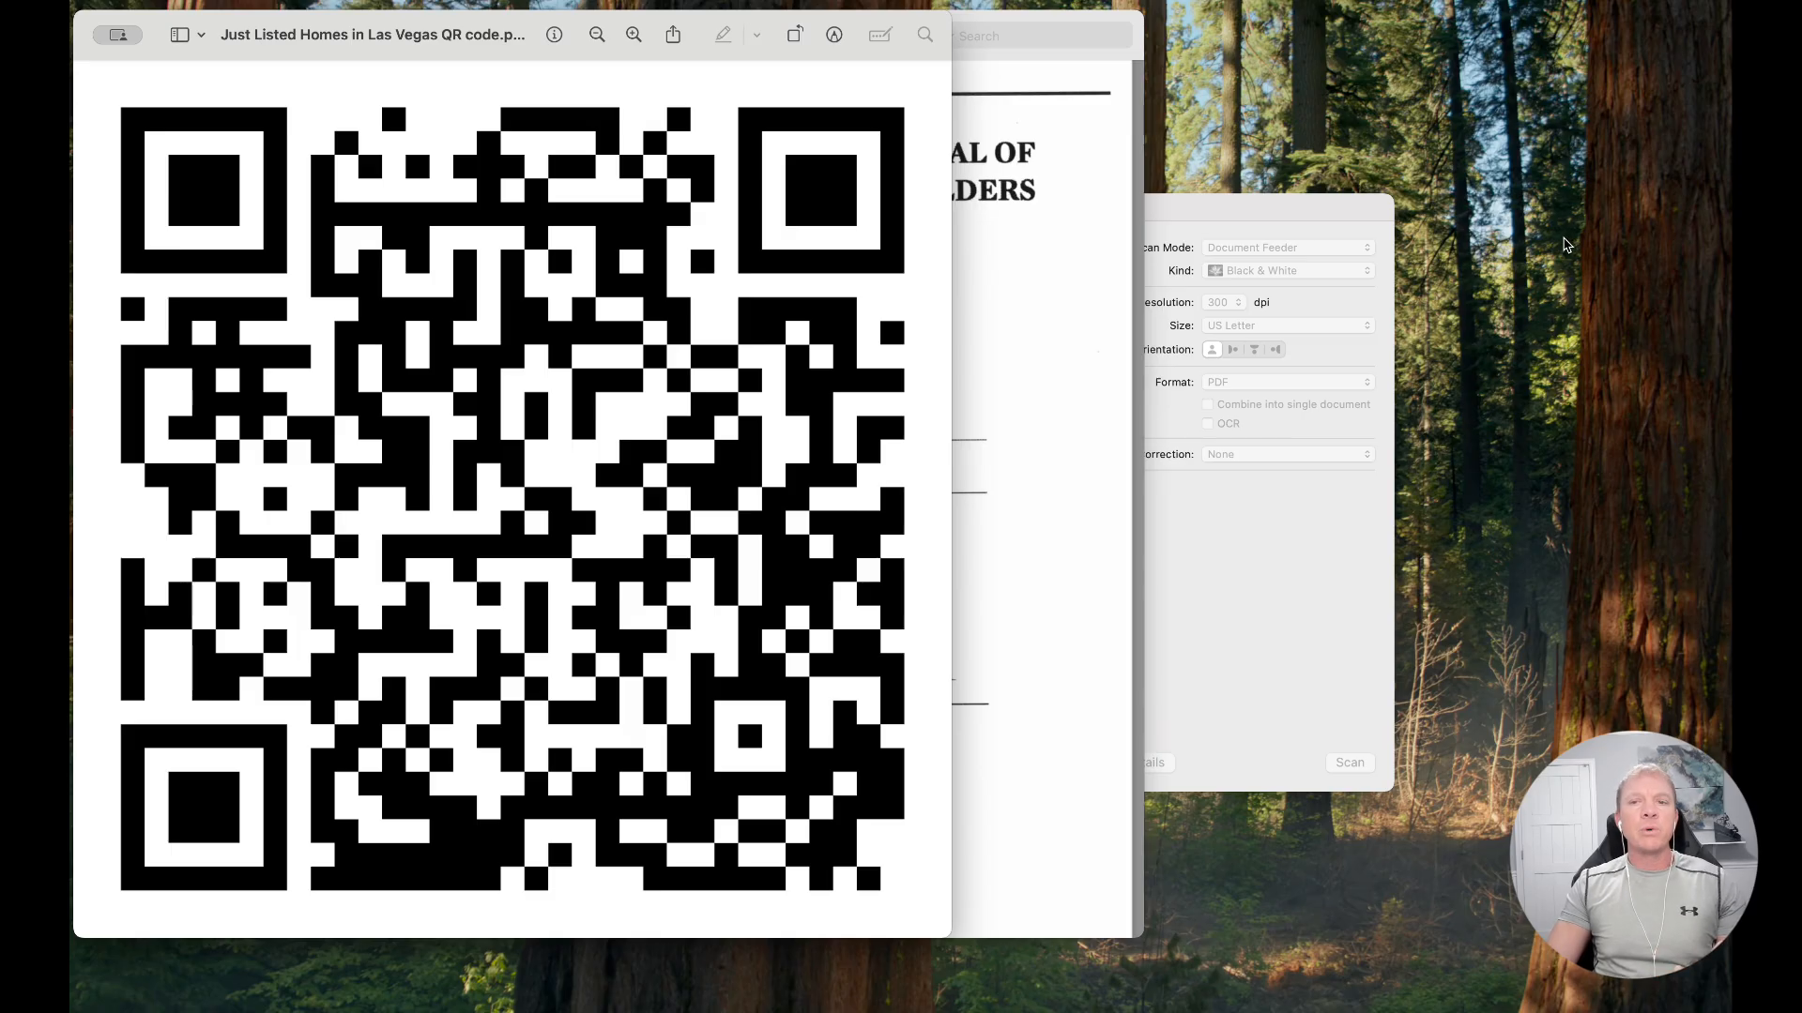
Switch back to Canva and upload "Just Listed Homes in Las Vegas QR code.png" from the Downloads folder
key(super+Tab)
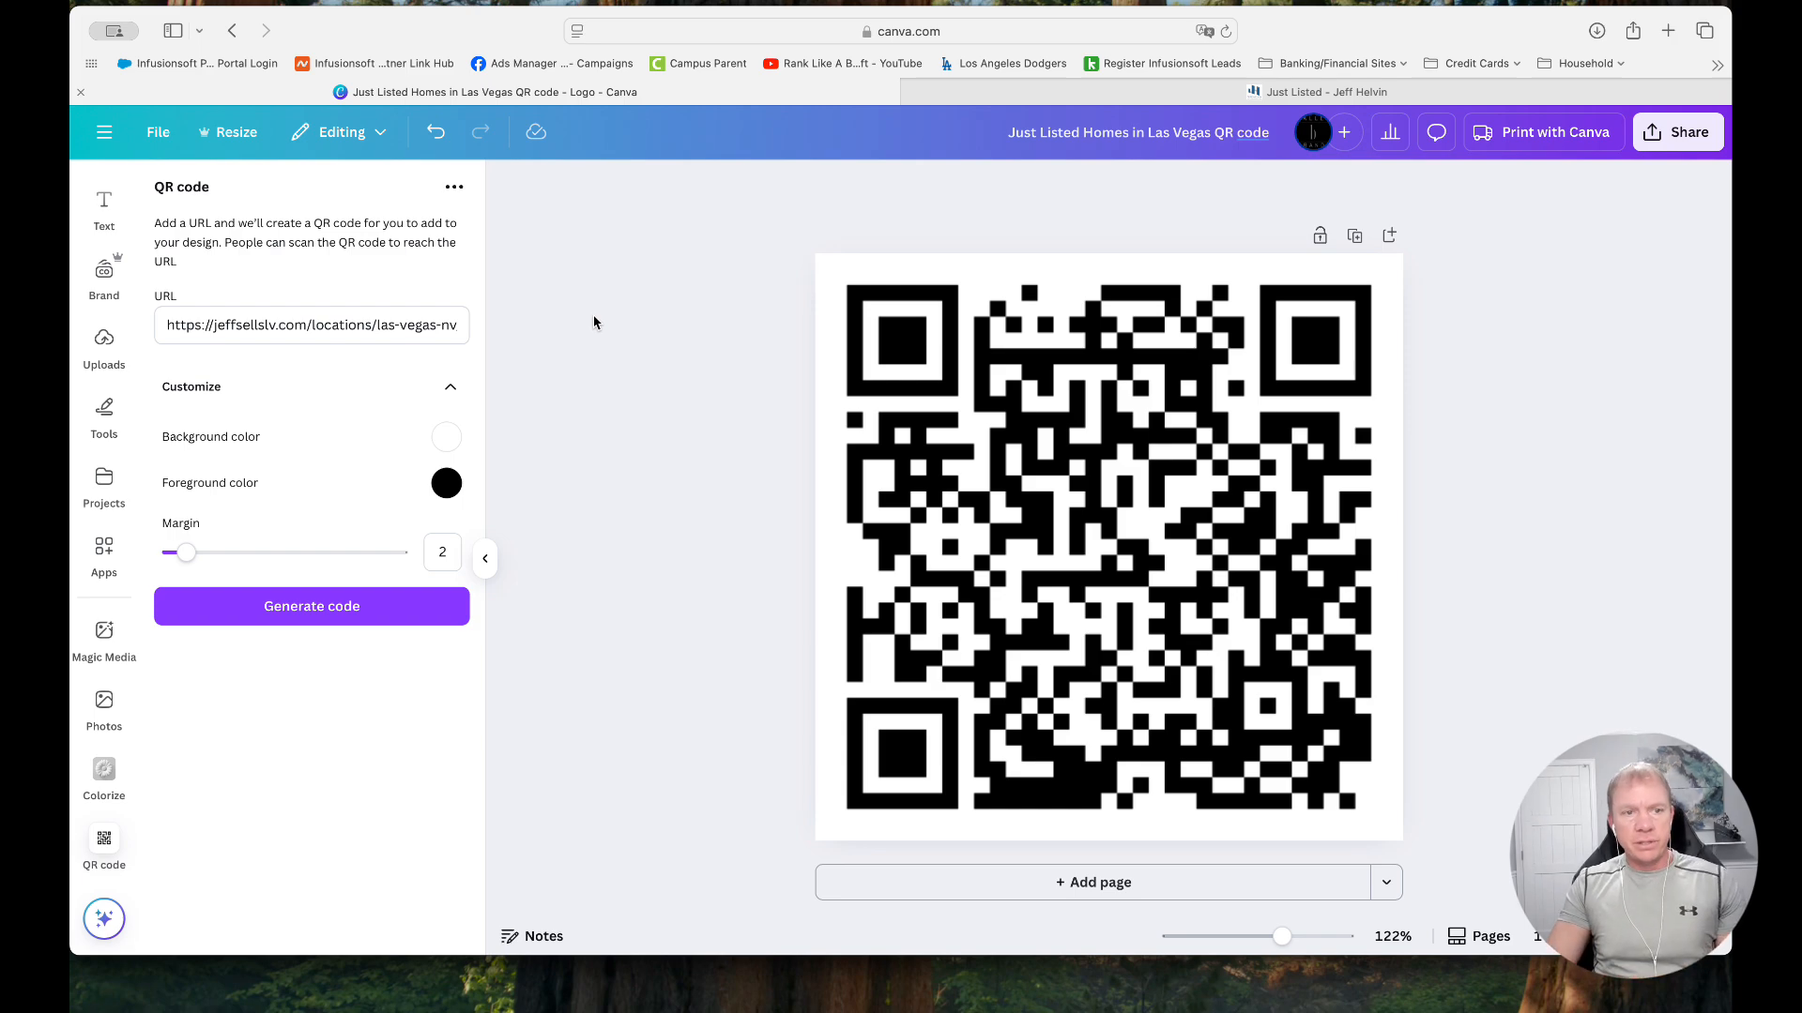
click(103, 343)
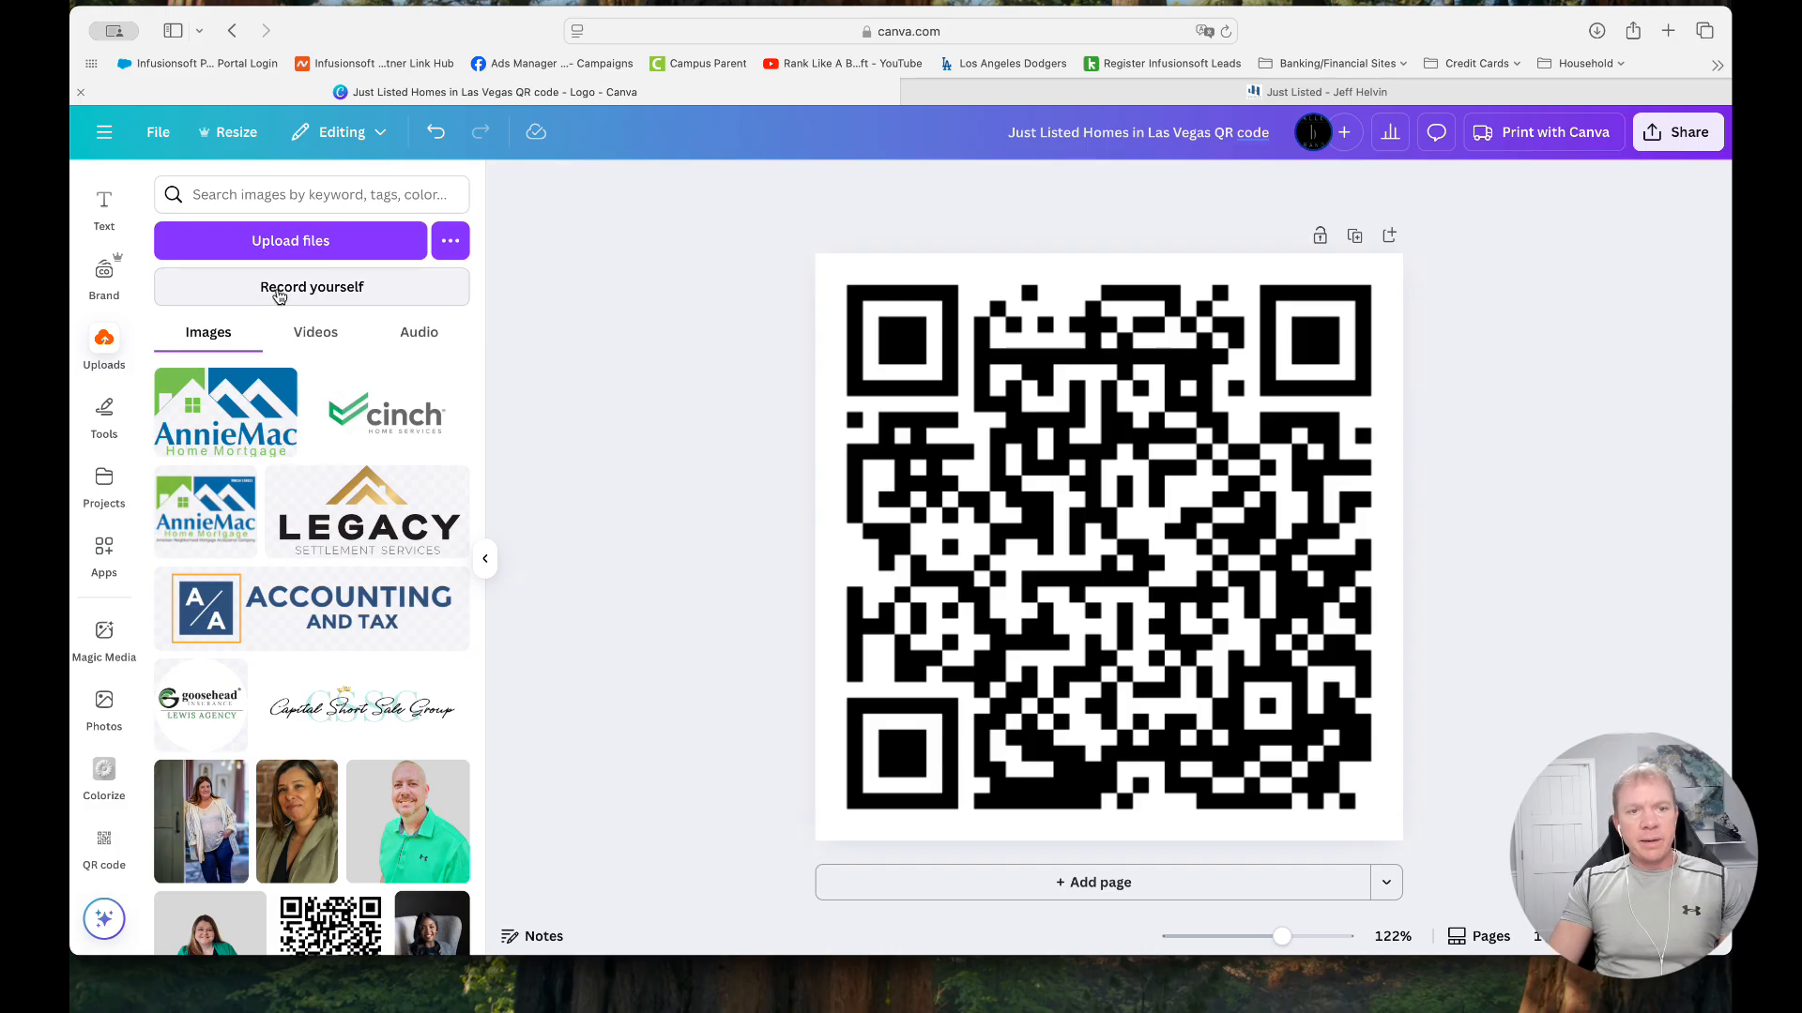
click(300, 251)
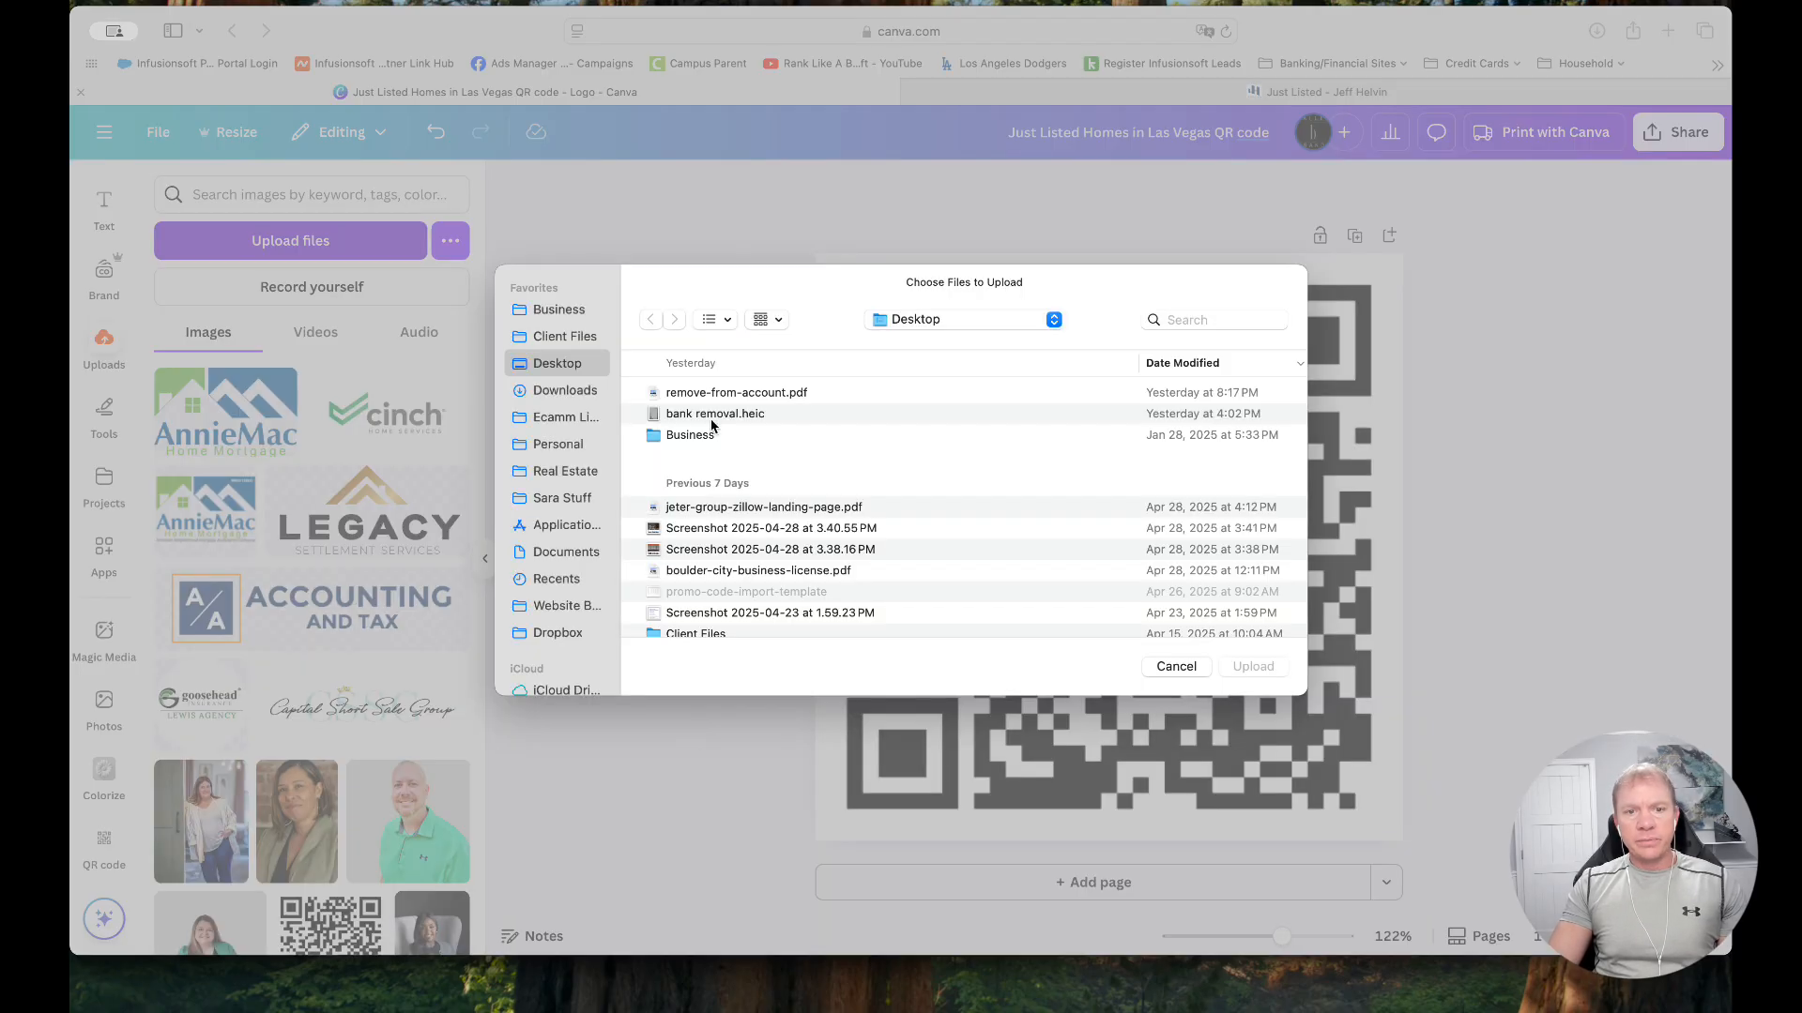
scroll(728, 478, down, 3)
scroll(727, 484, up, 3)
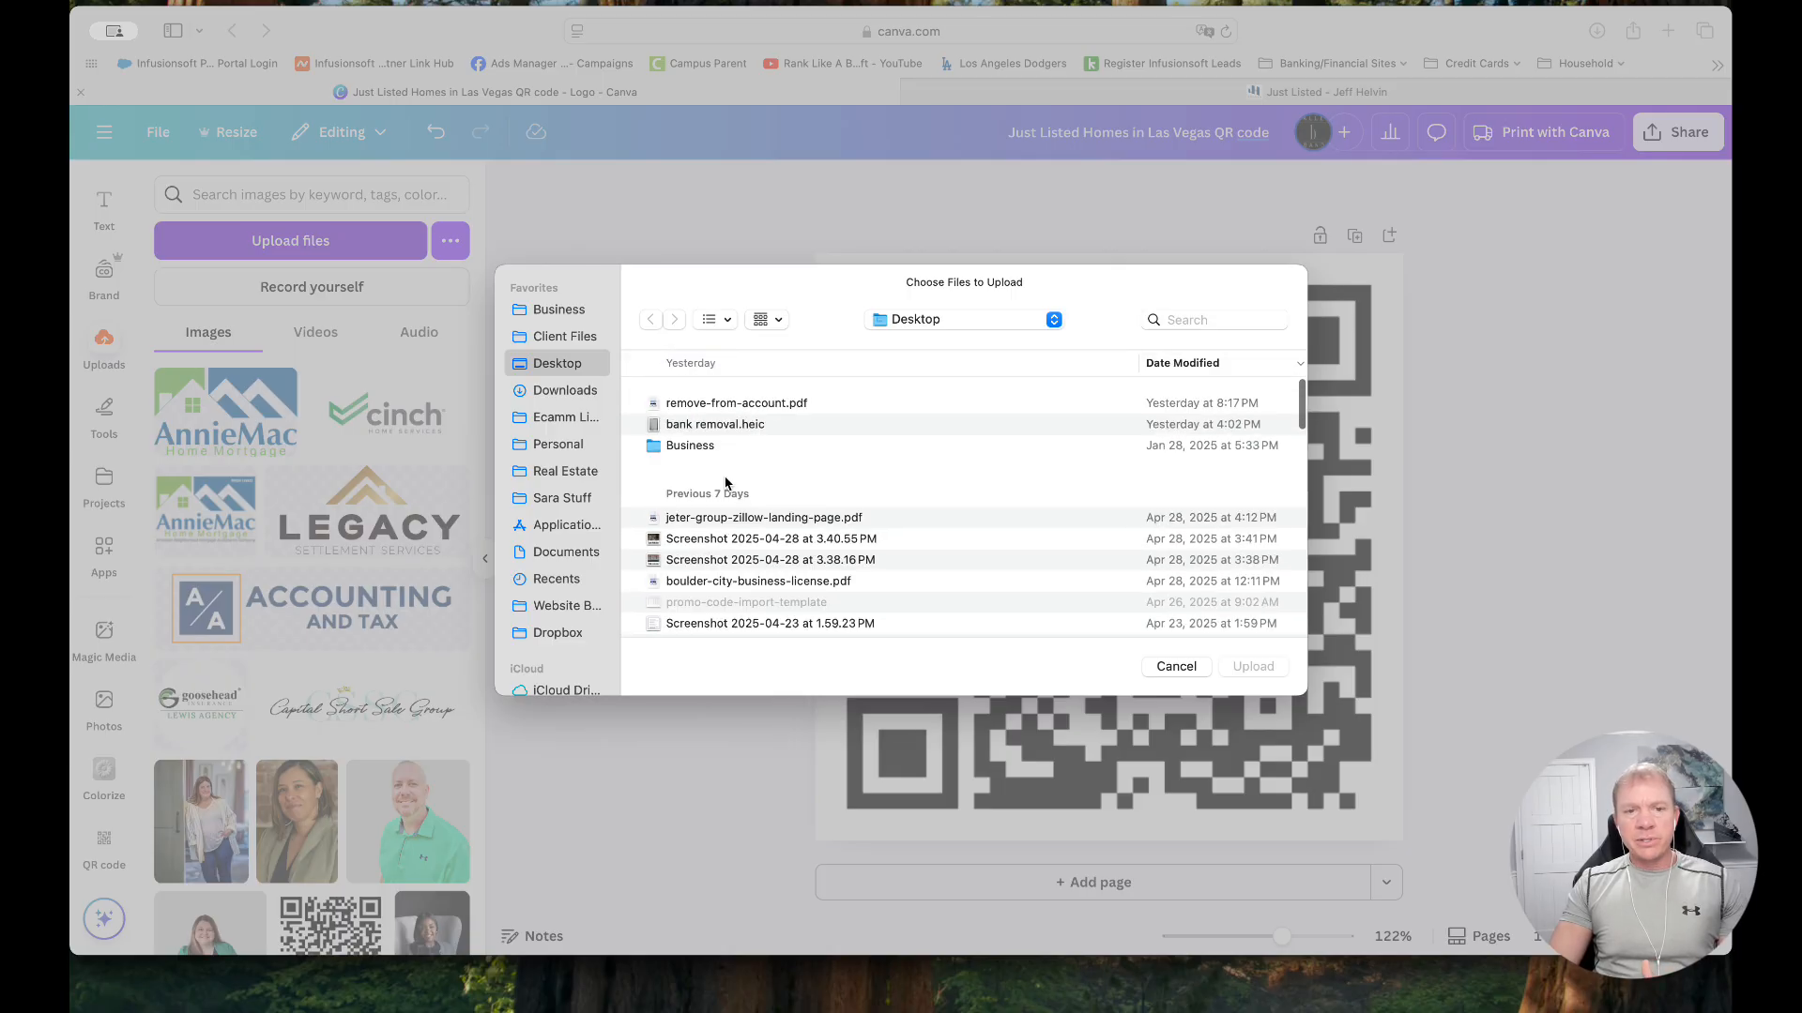
click(568, 554)
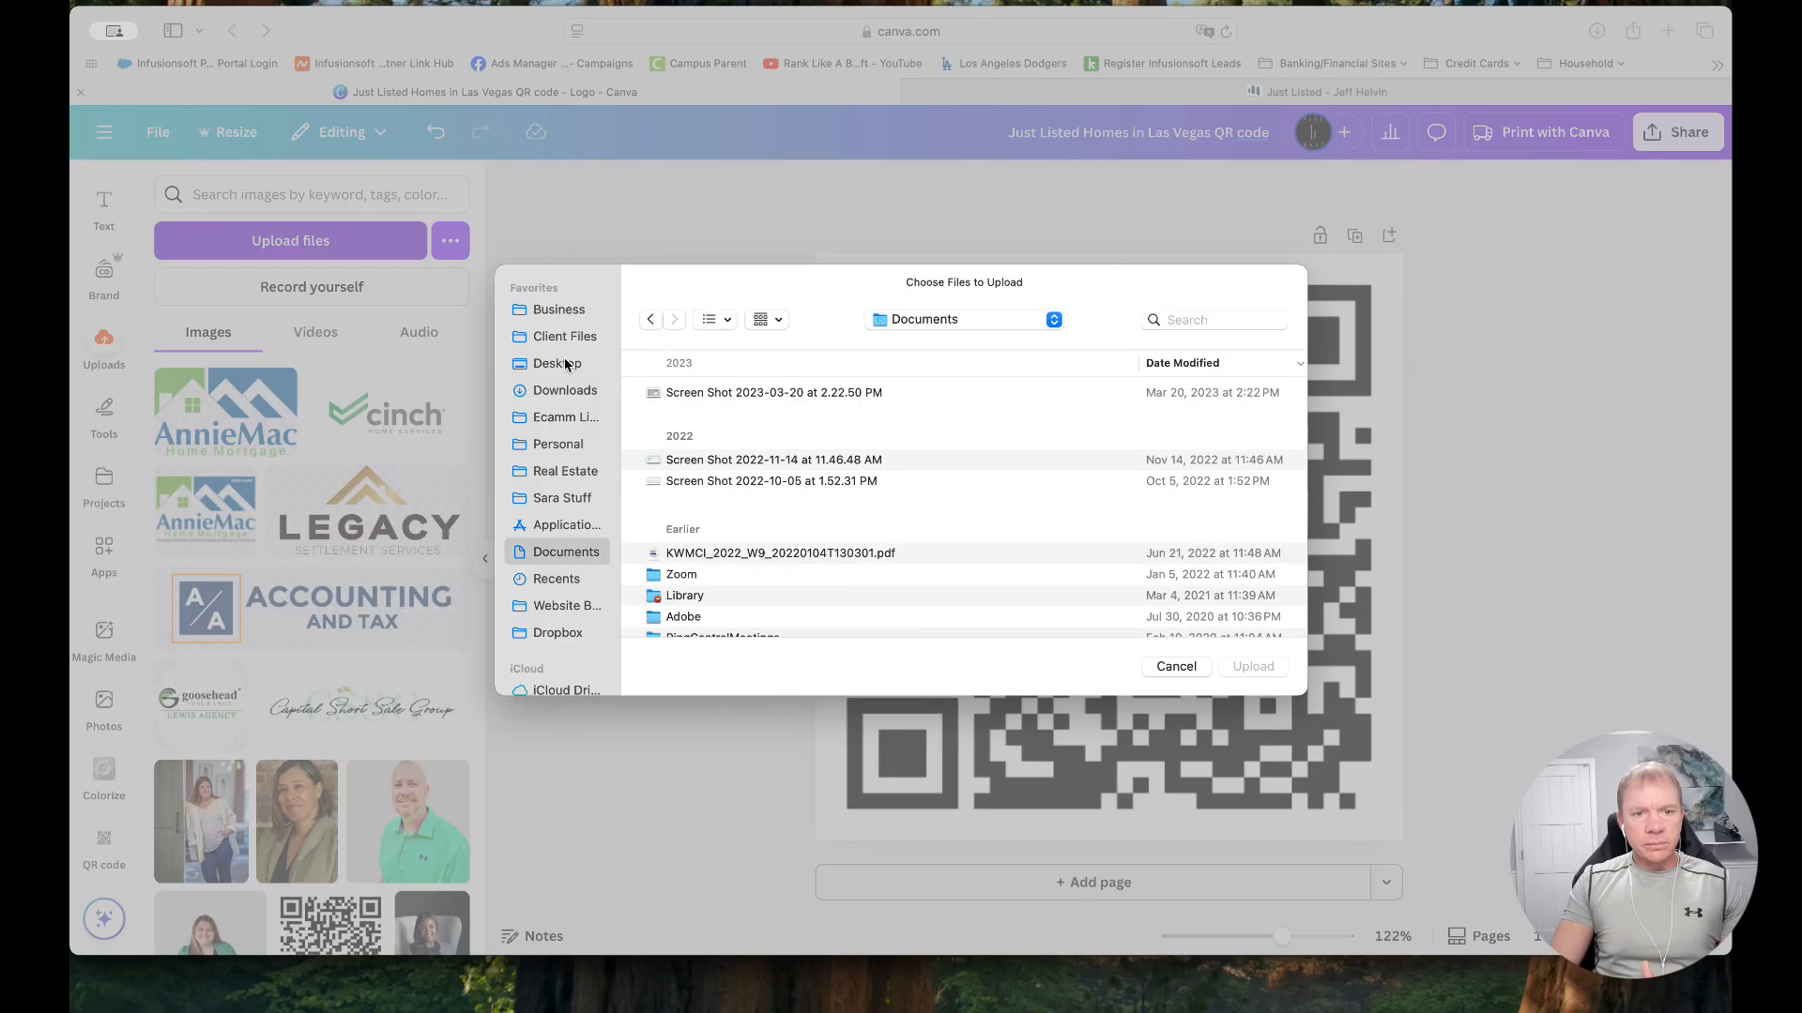
click(566, 392)
click(747, 394)
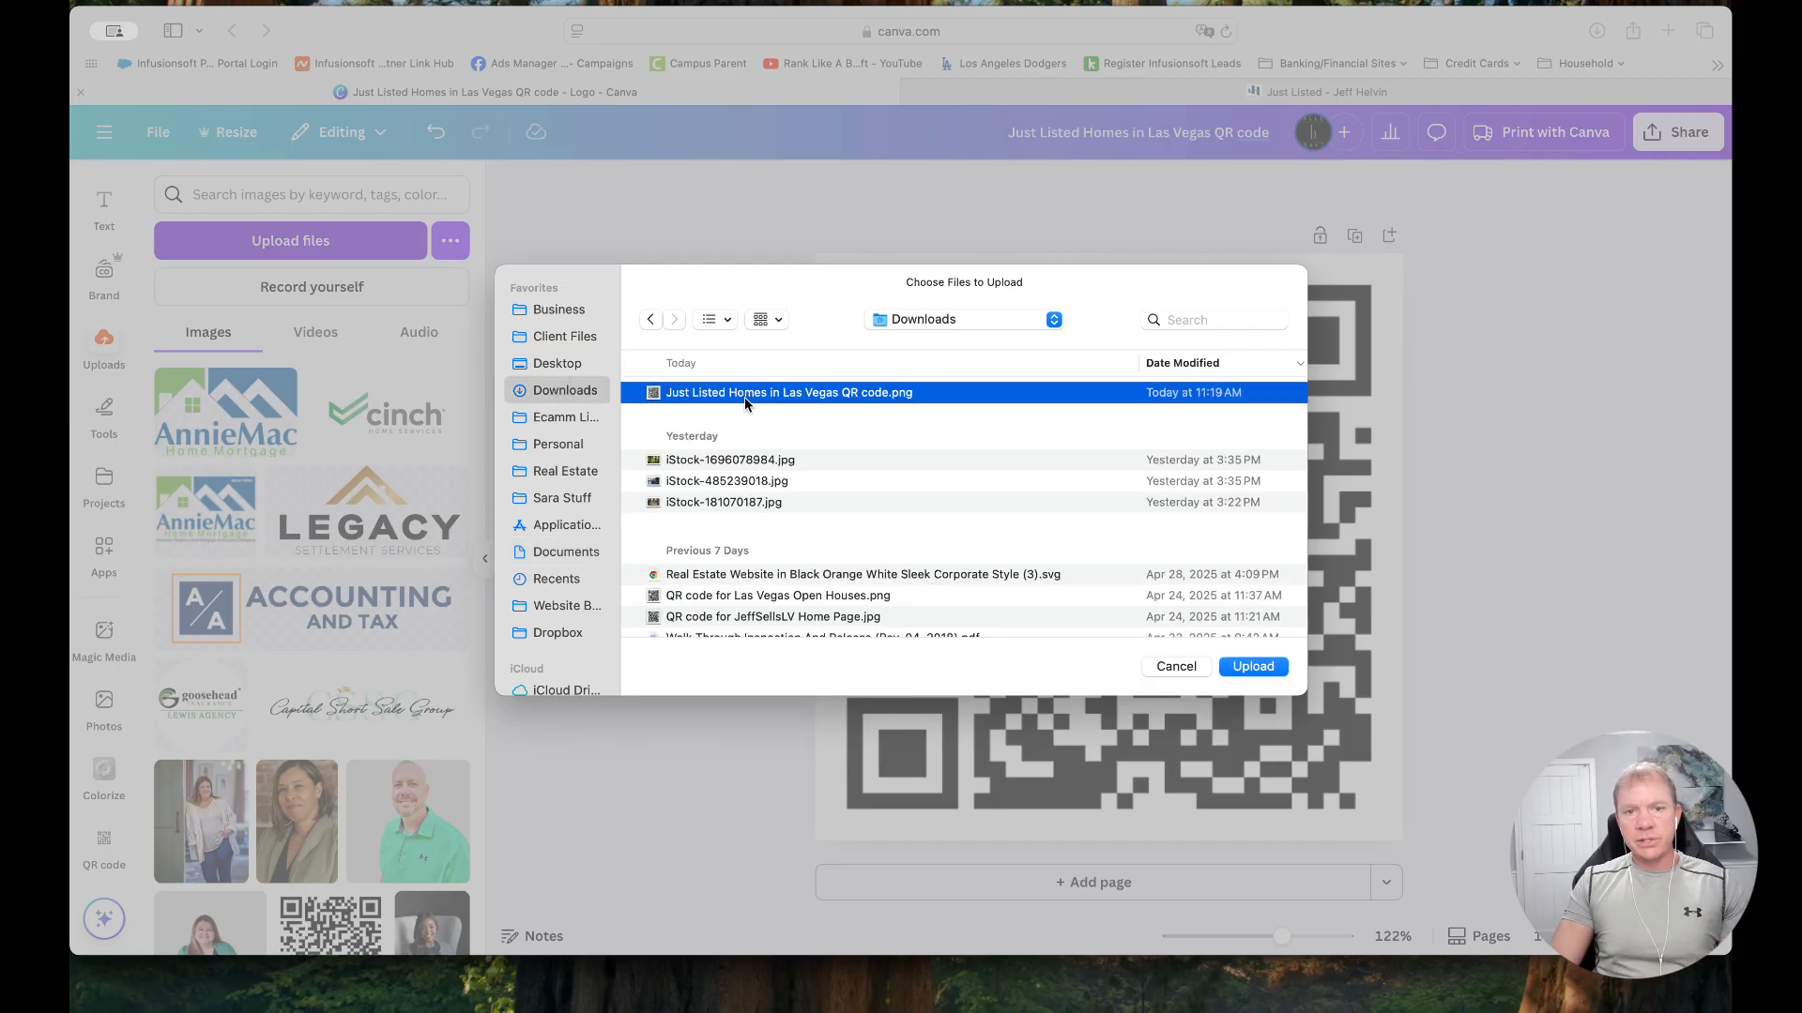
click(1271, 671)
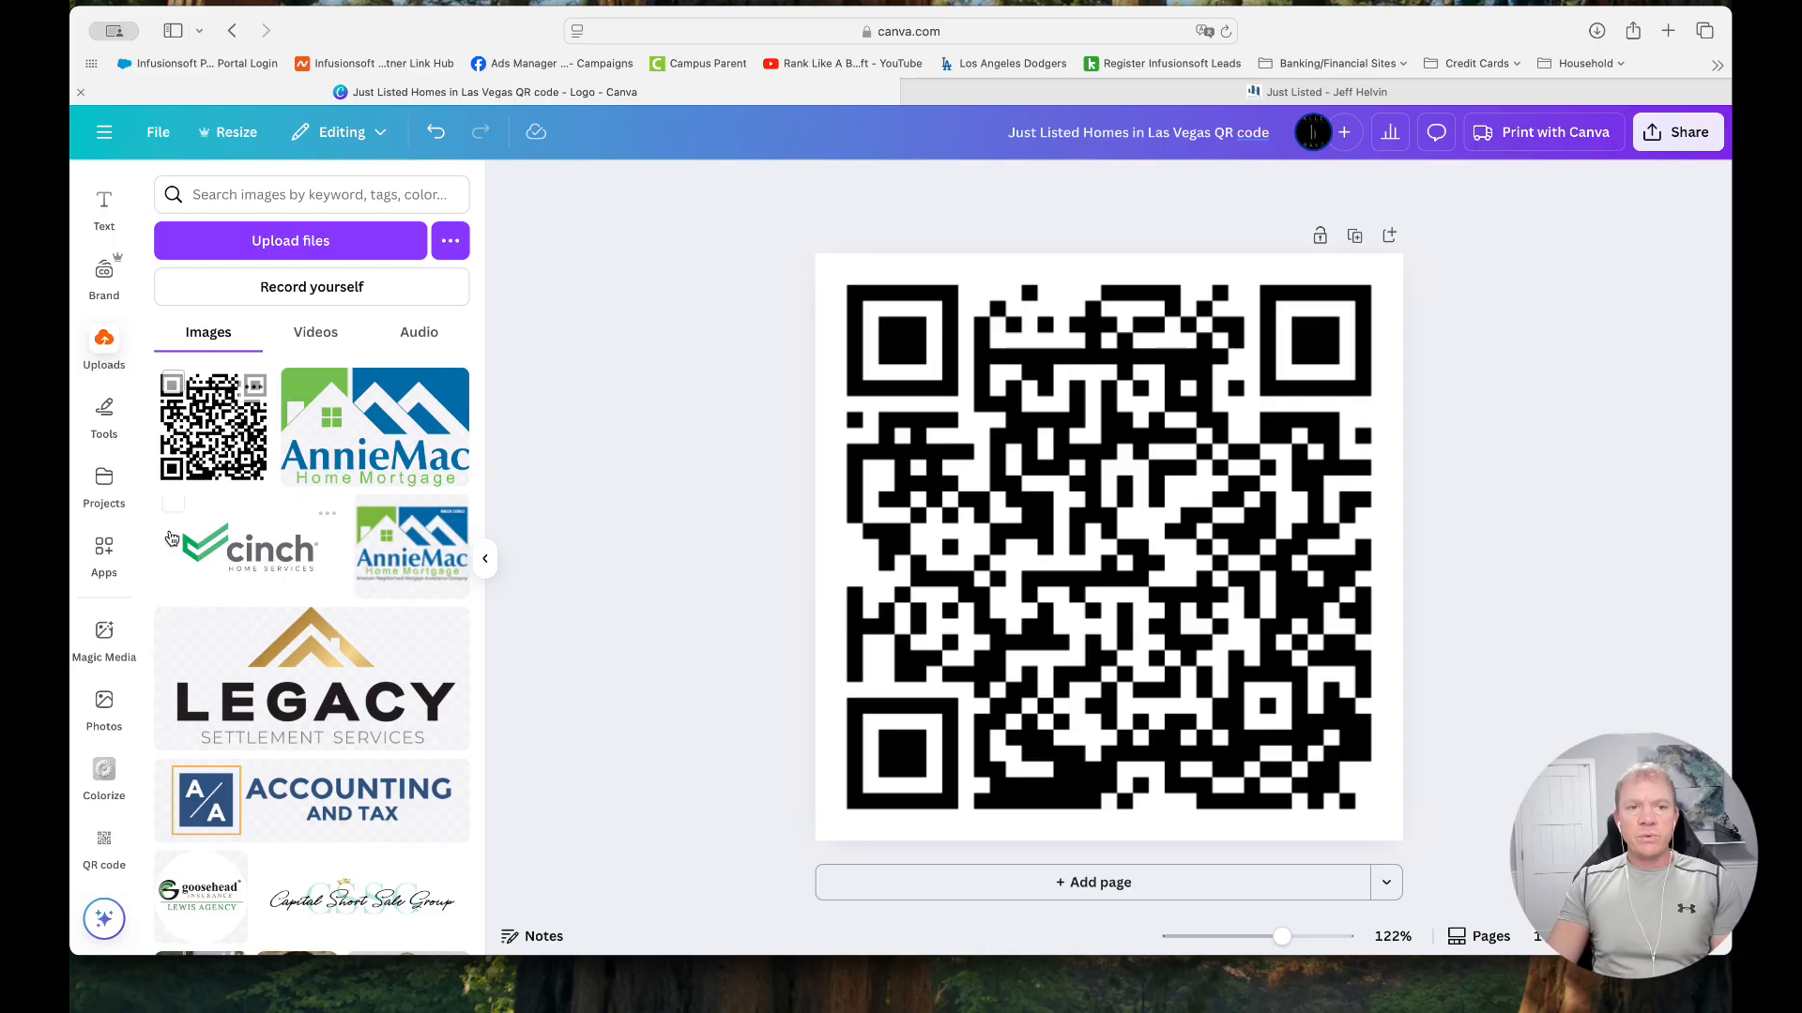
Look through the uploaded images and check the names of the new and the older QR code
scroll(319, 526, down, 10)
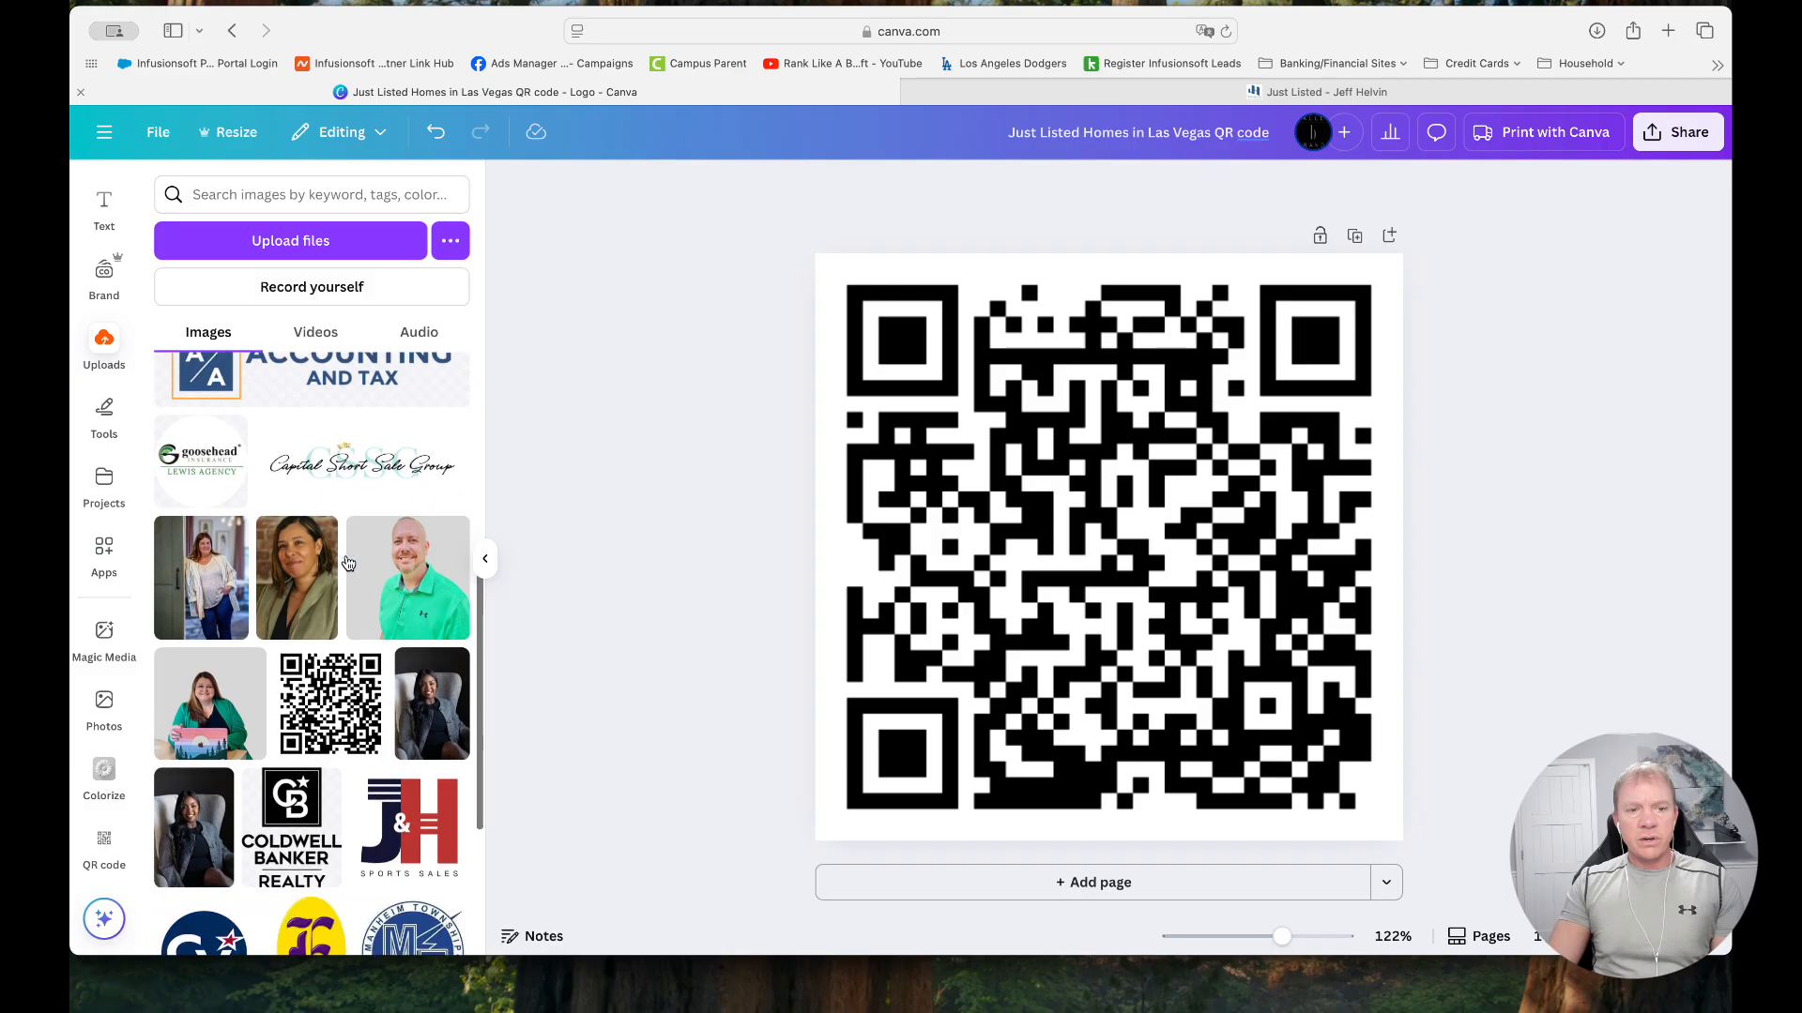
scroll(343, 588, down, 5)
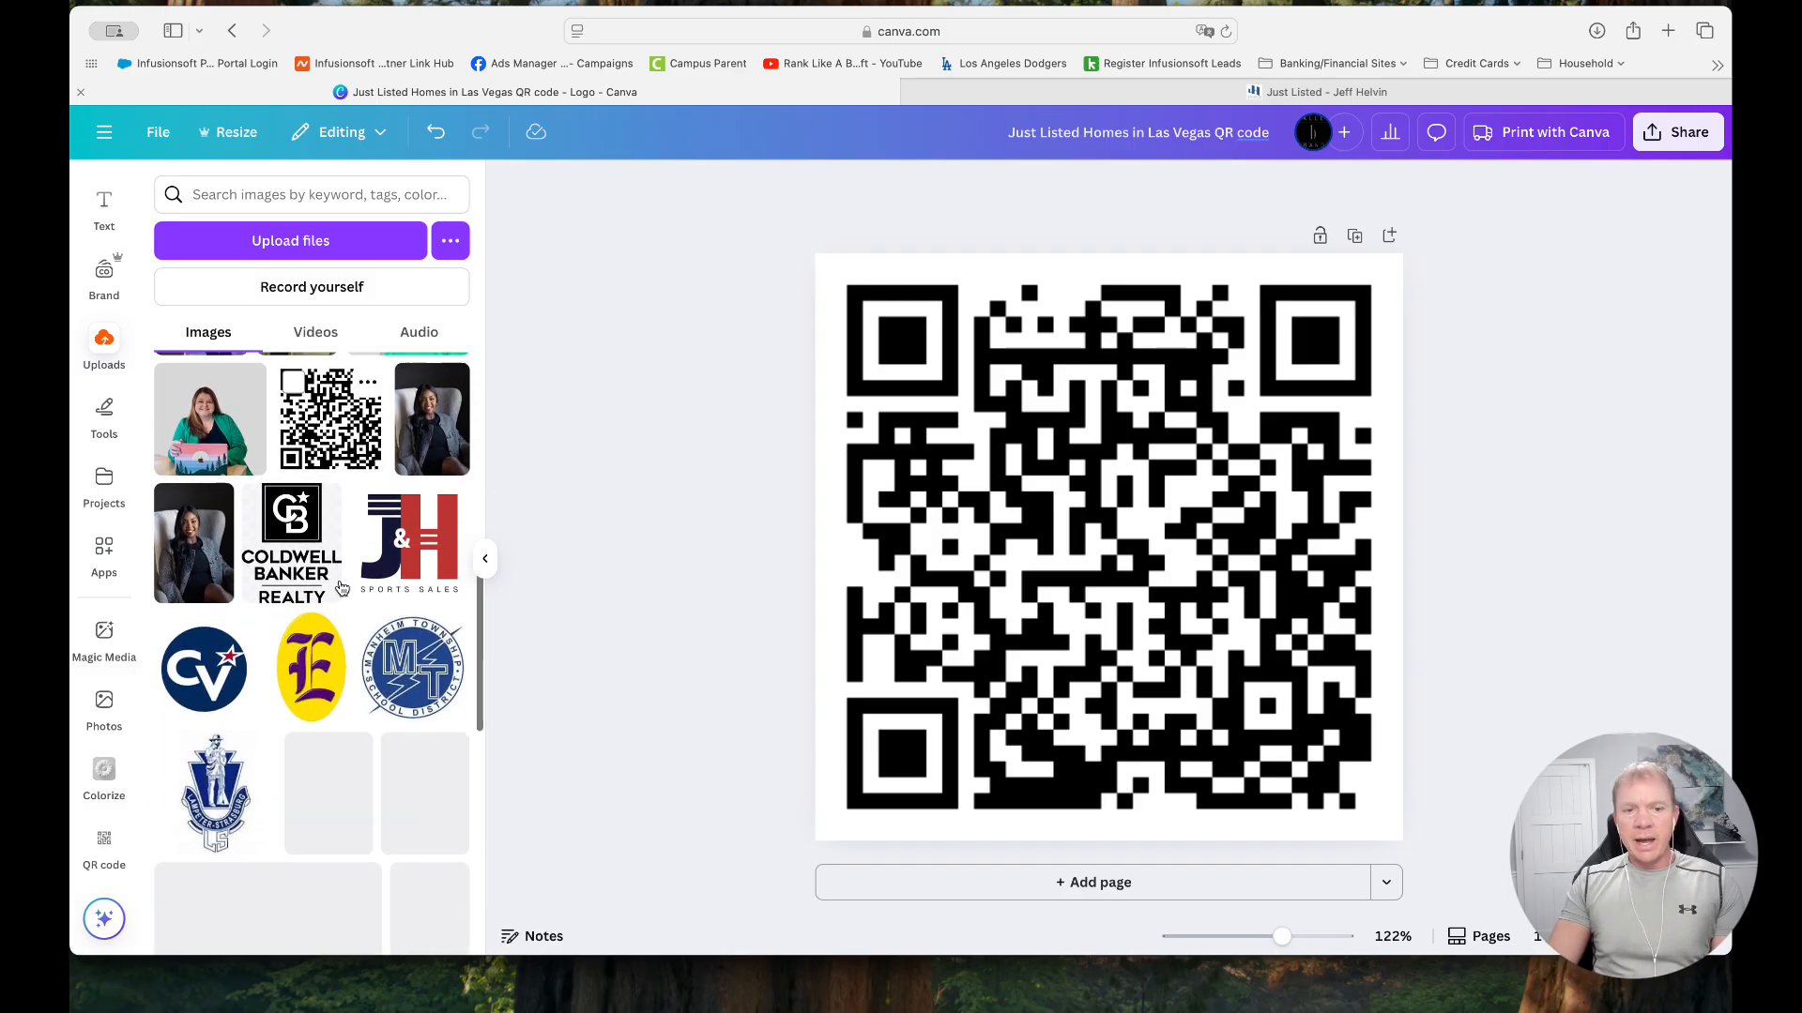
scroll(343, 587, up, 3)
scroll(343, 589, up, 10)
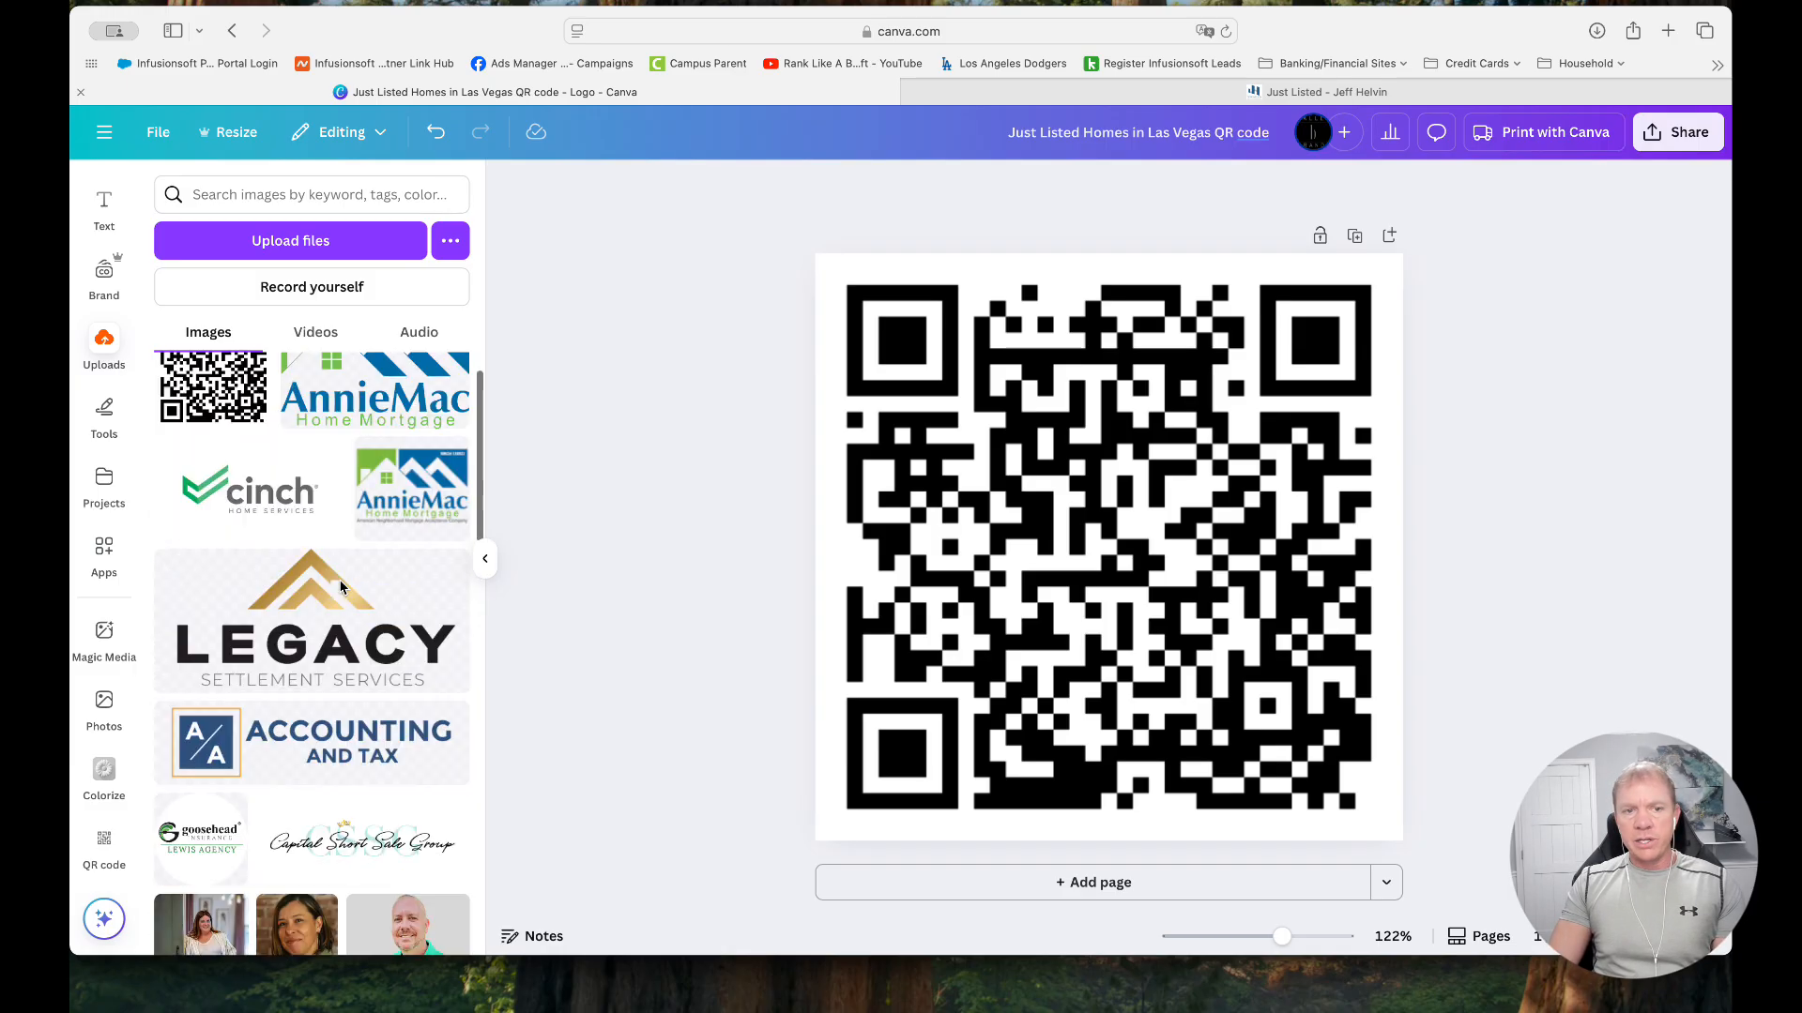
scroll(358, 542, down, 5)
scroll(357, 542, down, 1)
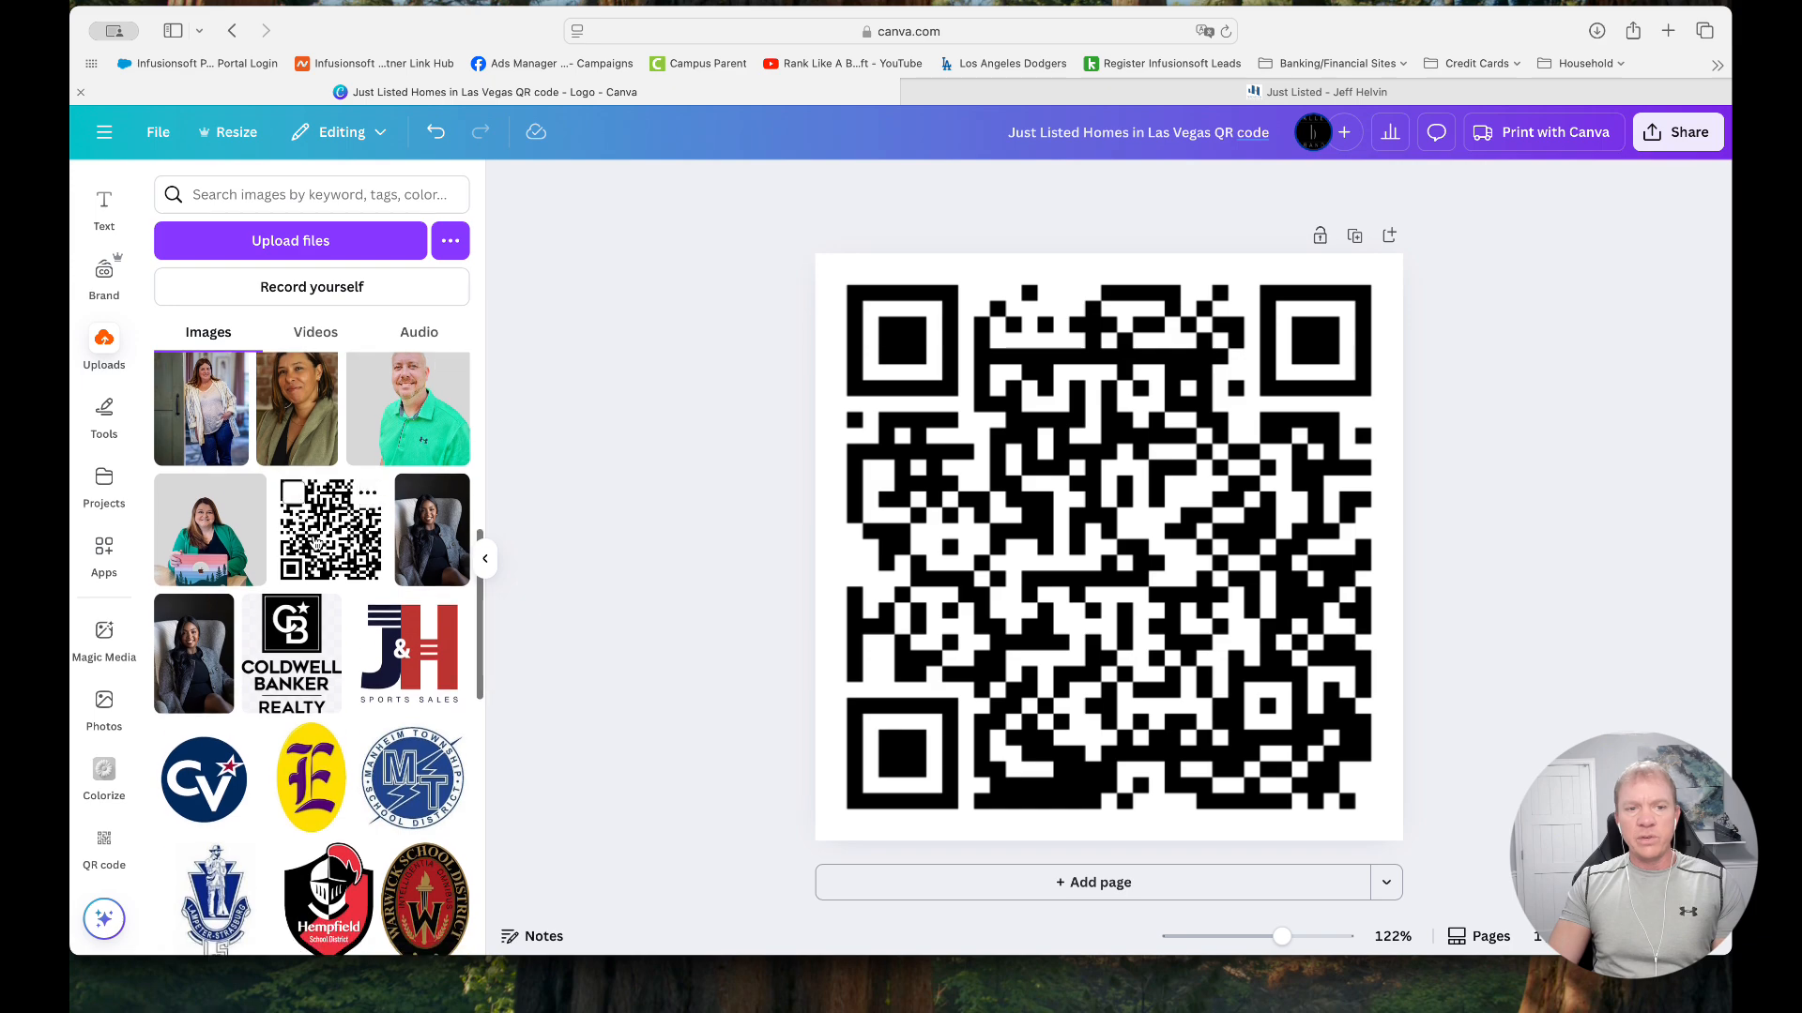
scroll(310, 469, up, 6)
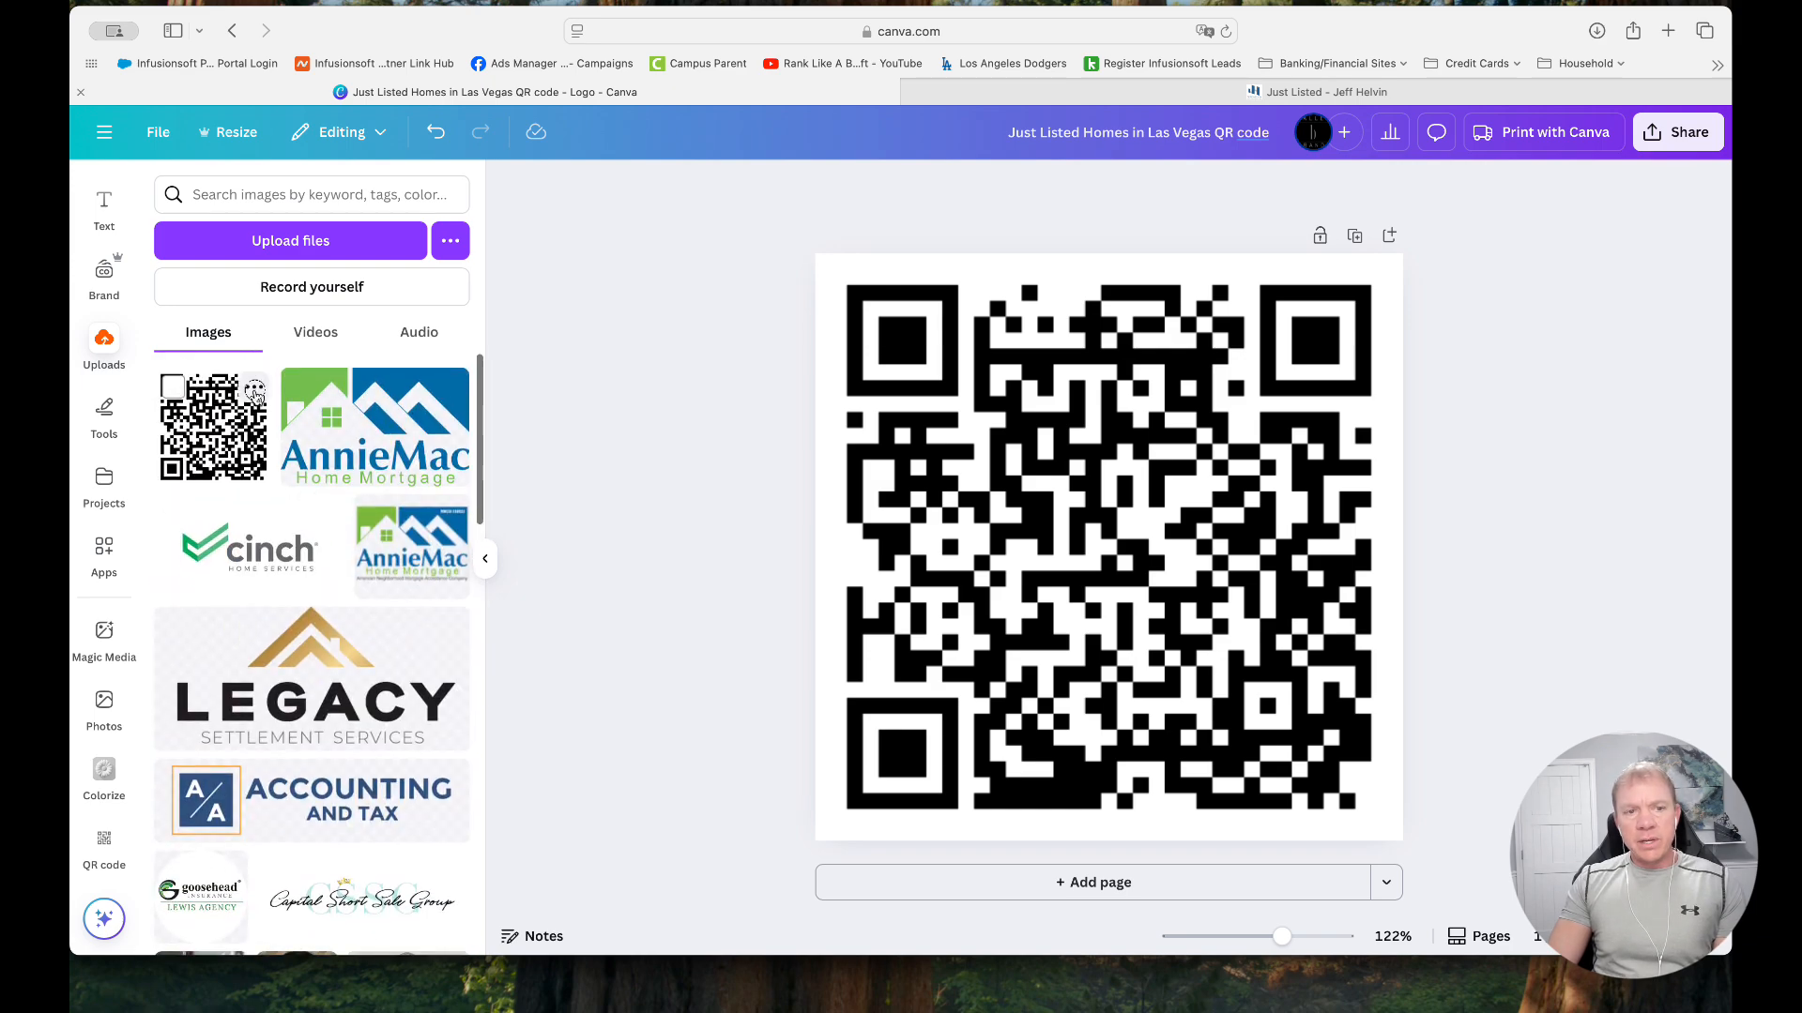
click(254, 389)
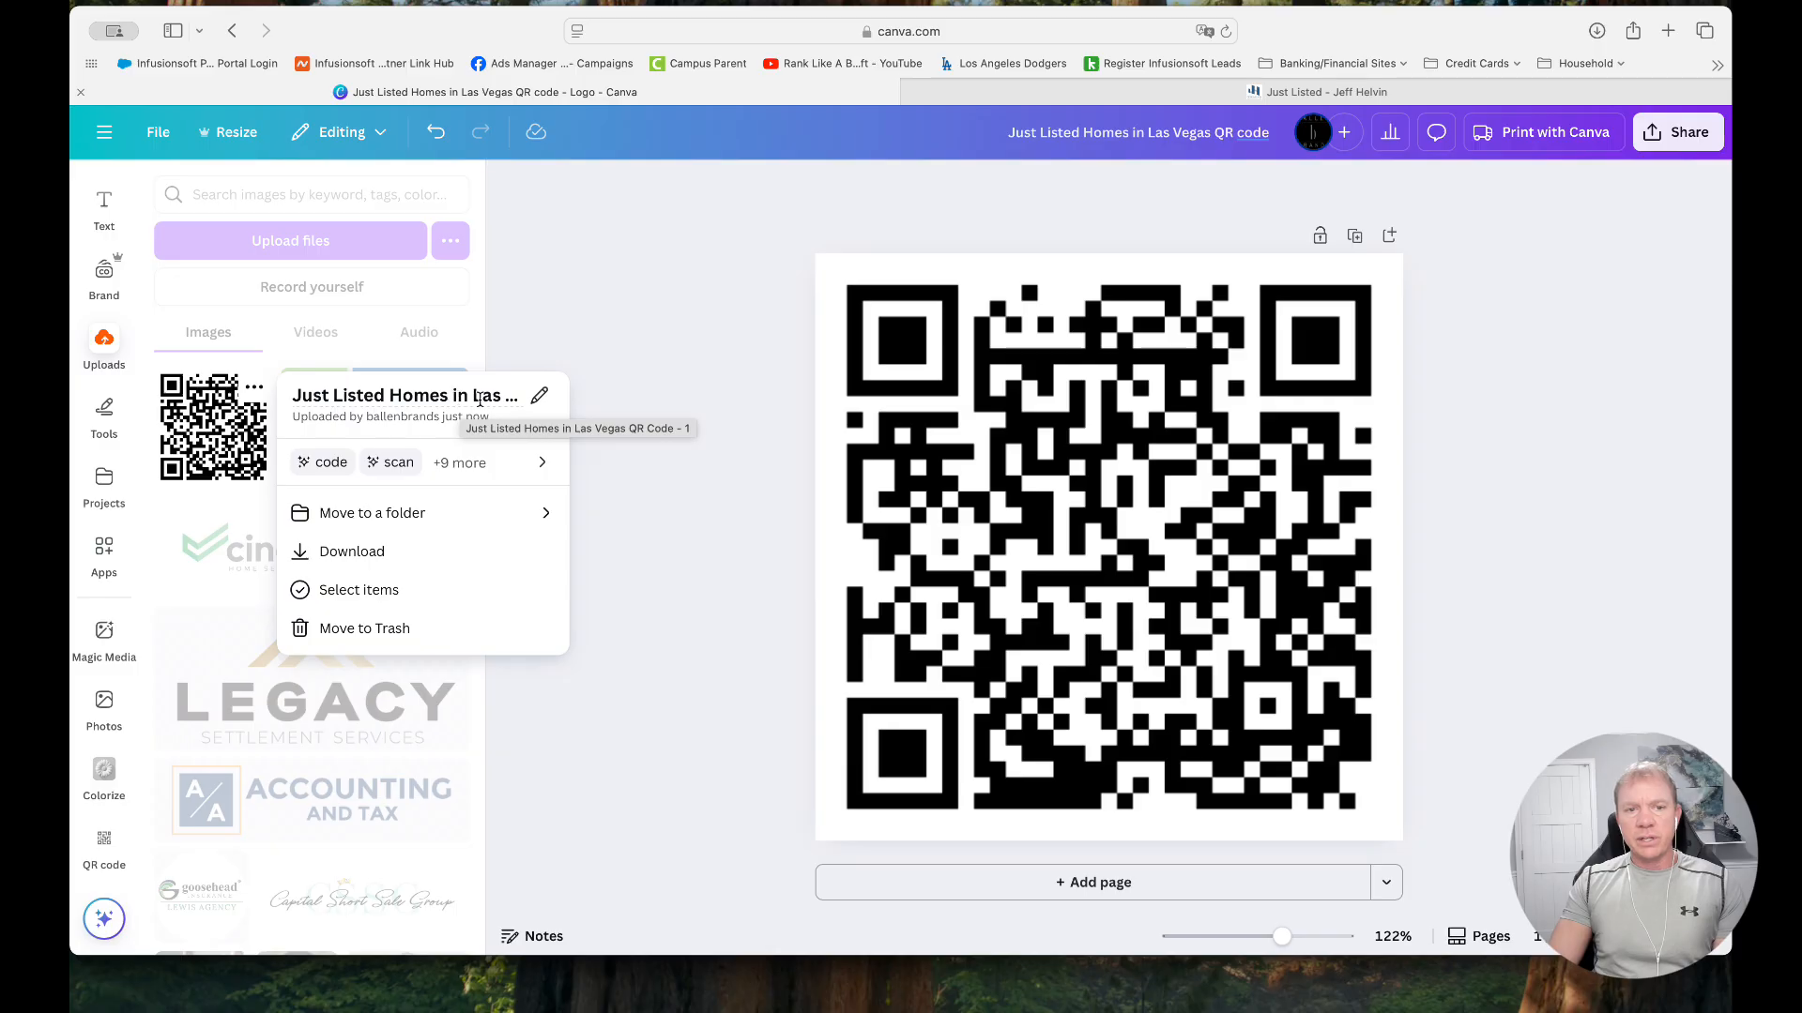
click(207, 431)
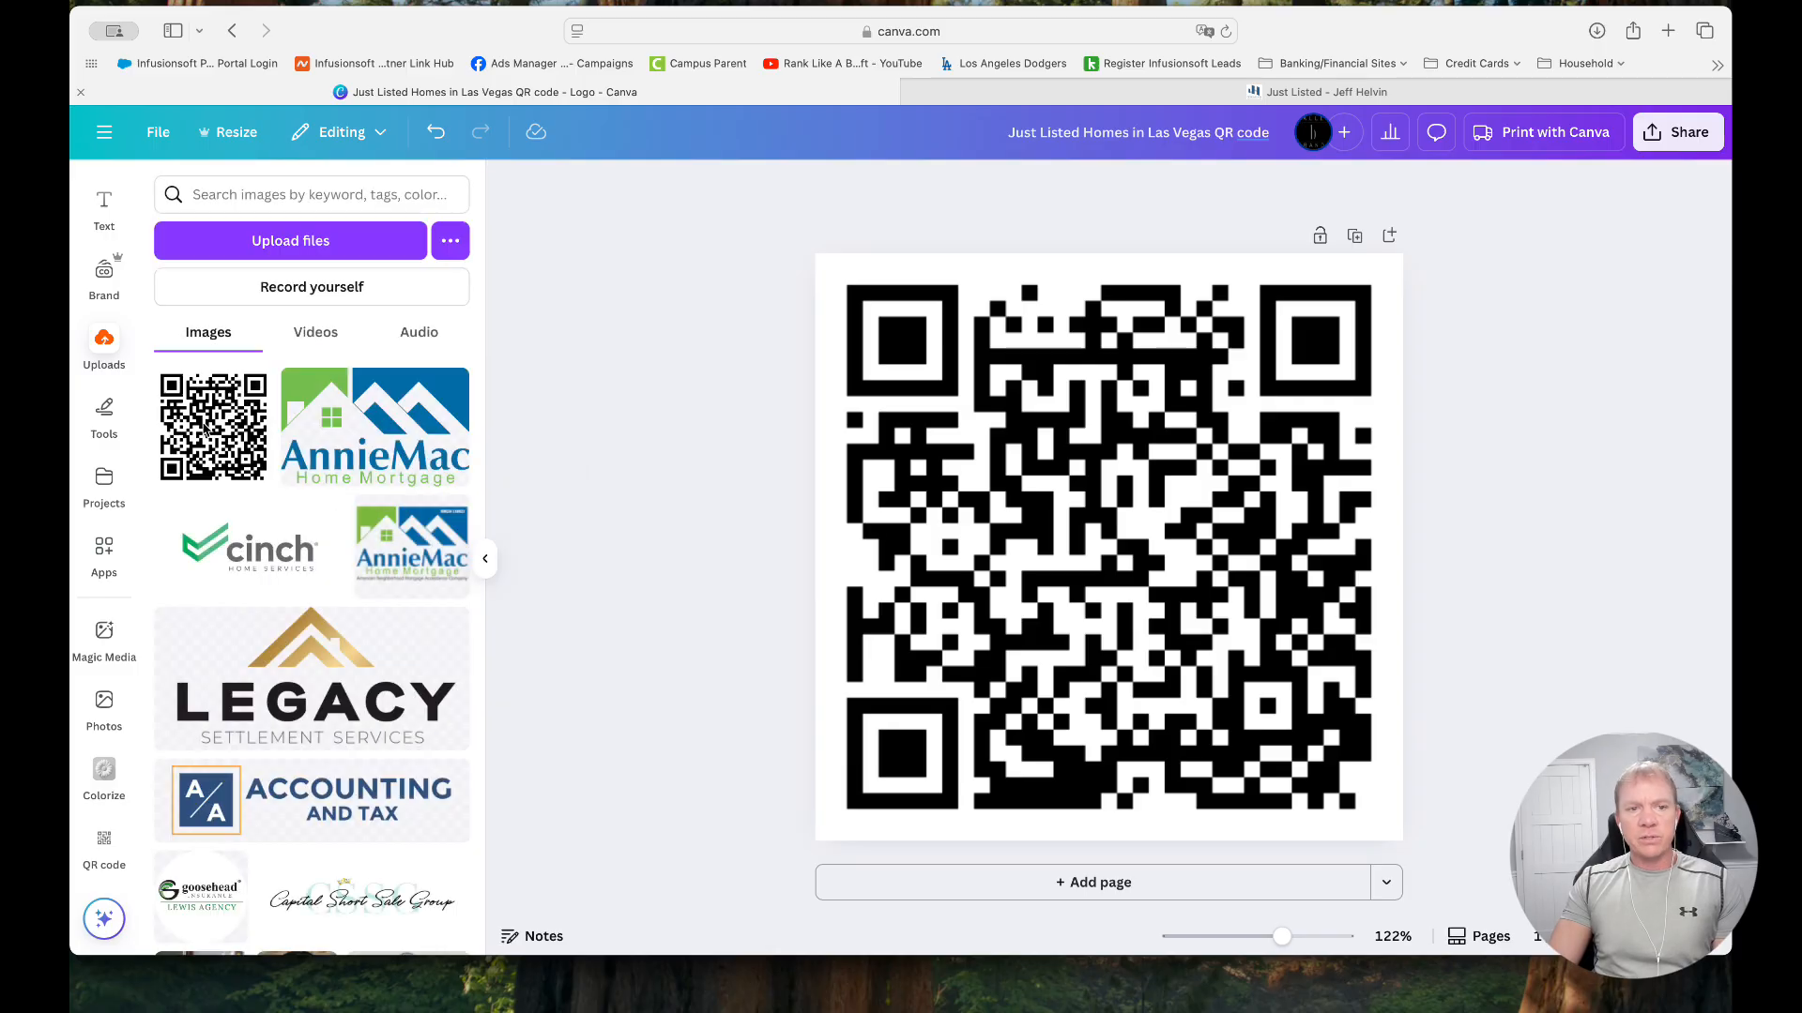
scroll(236, 436, down, 8)
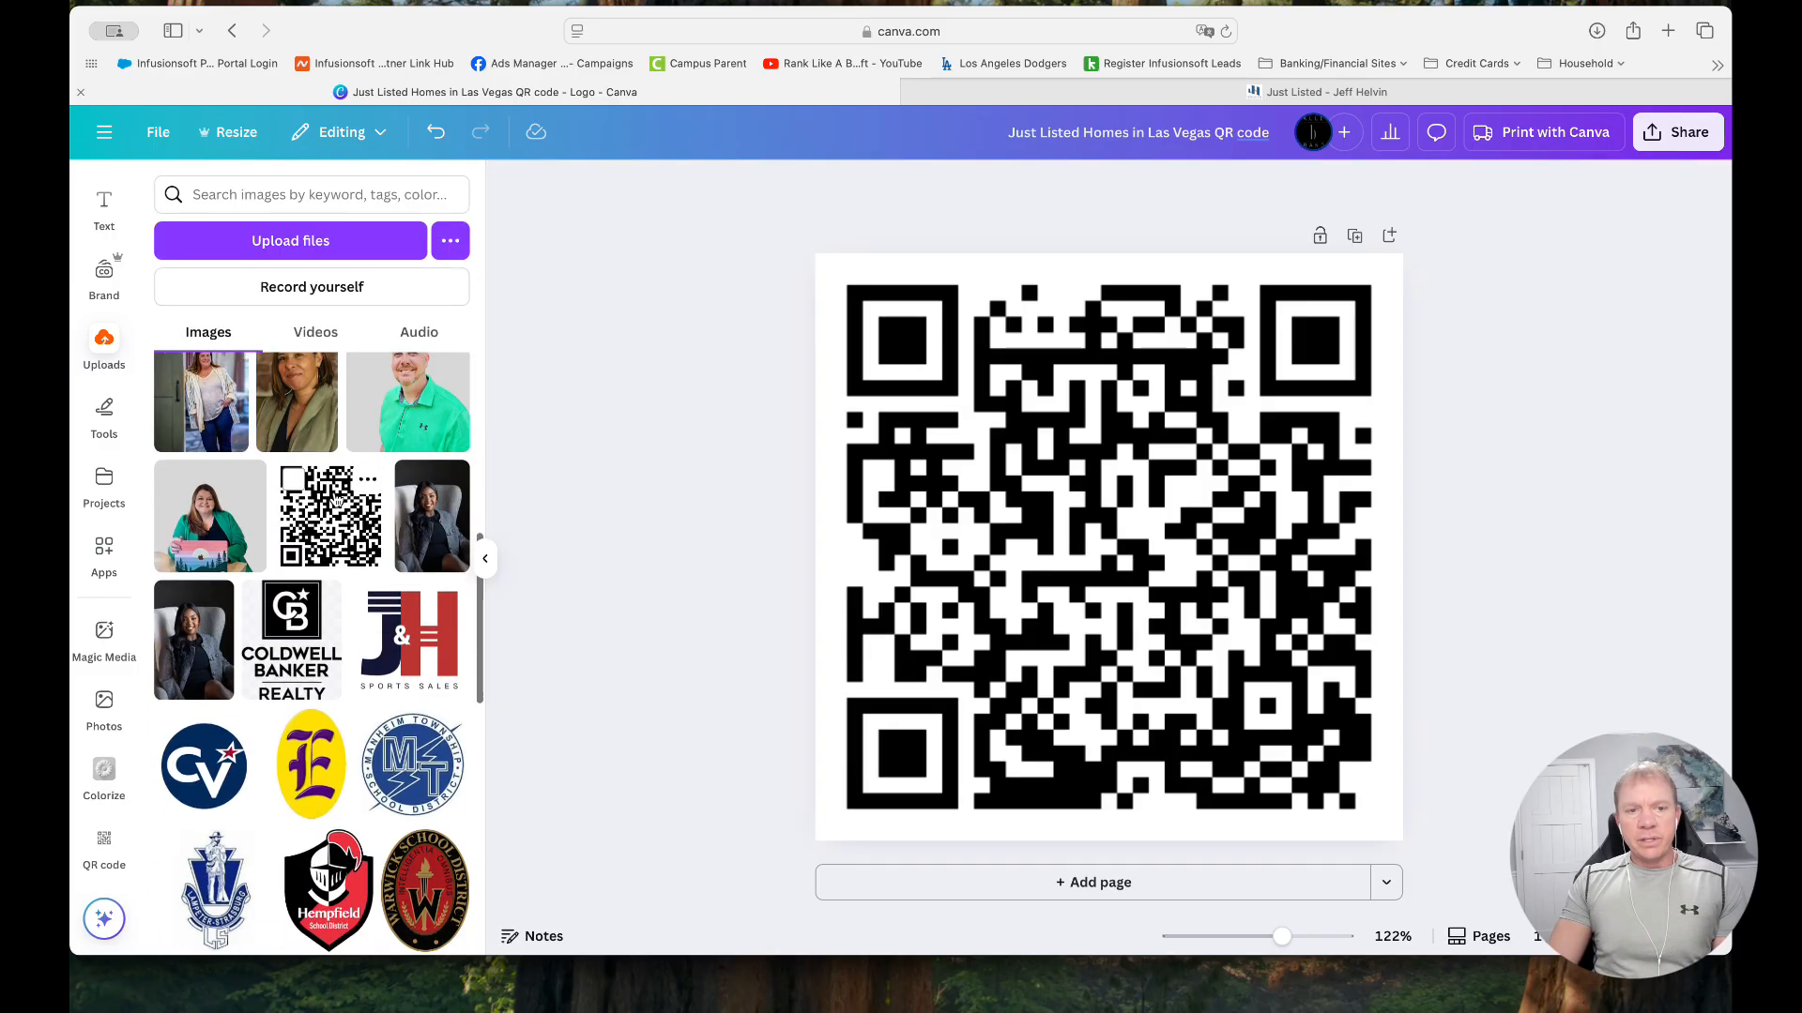
click(367, 479)
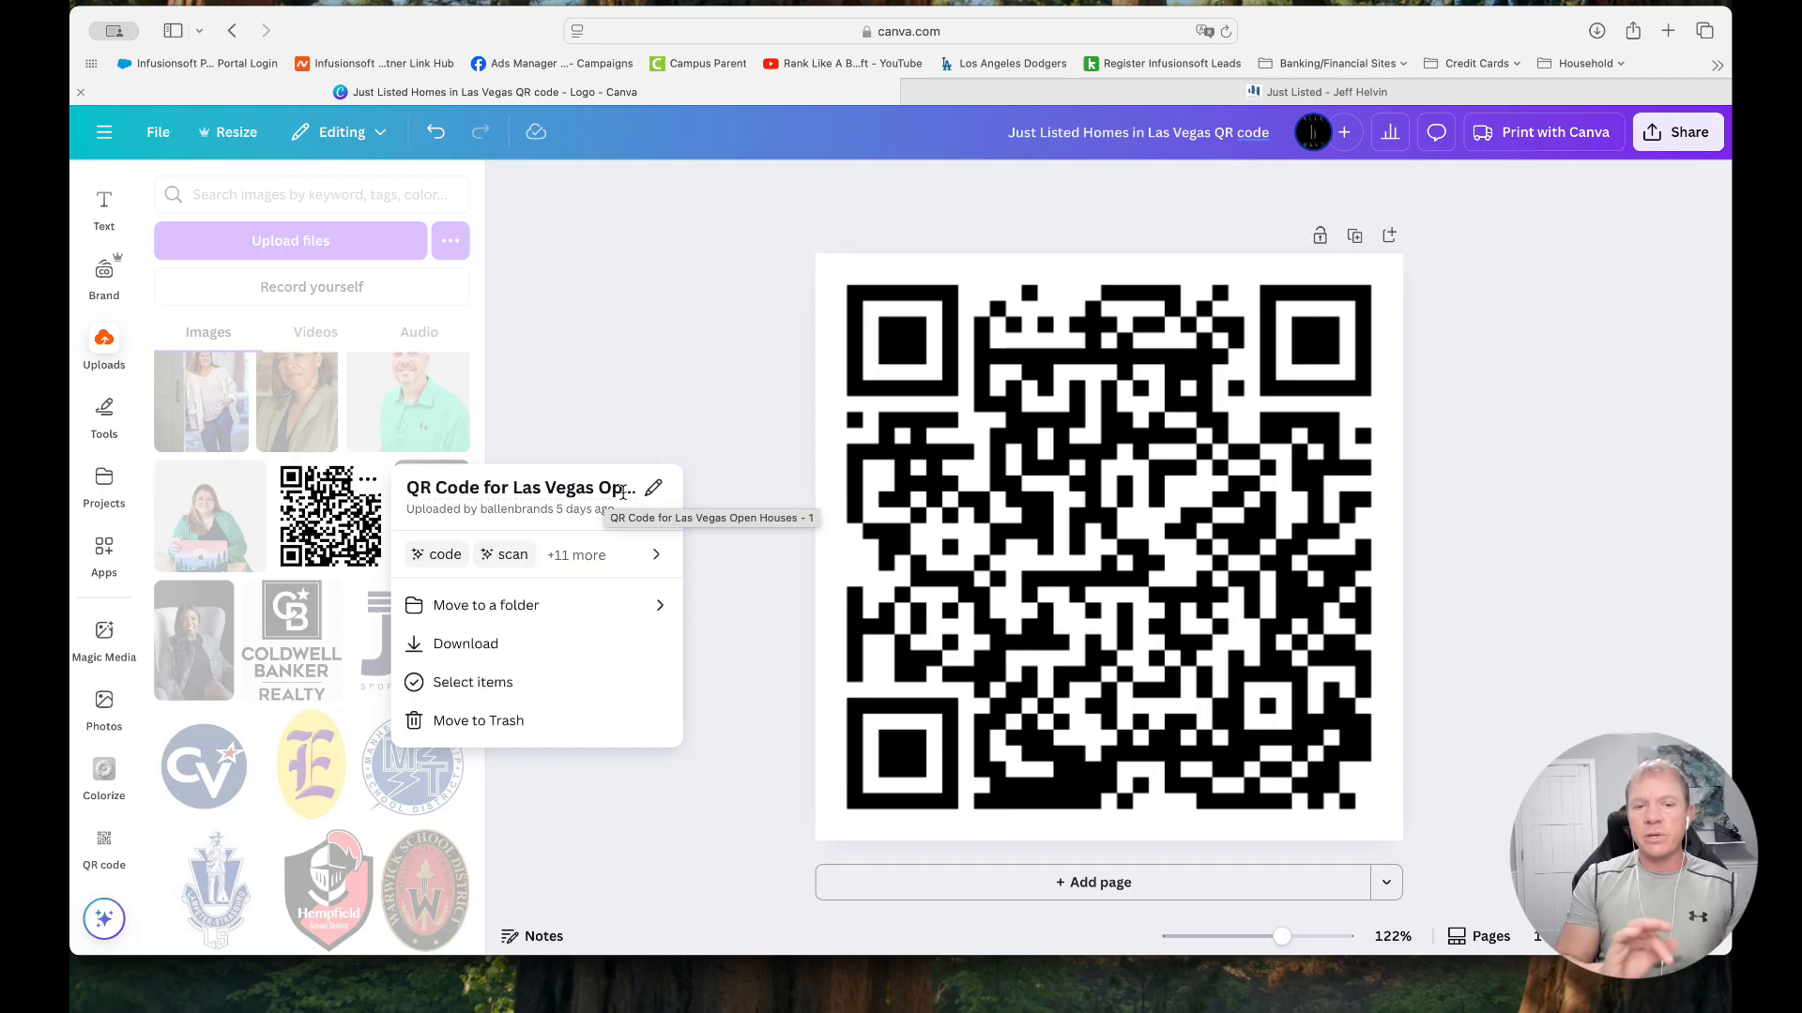
click(646, 309)
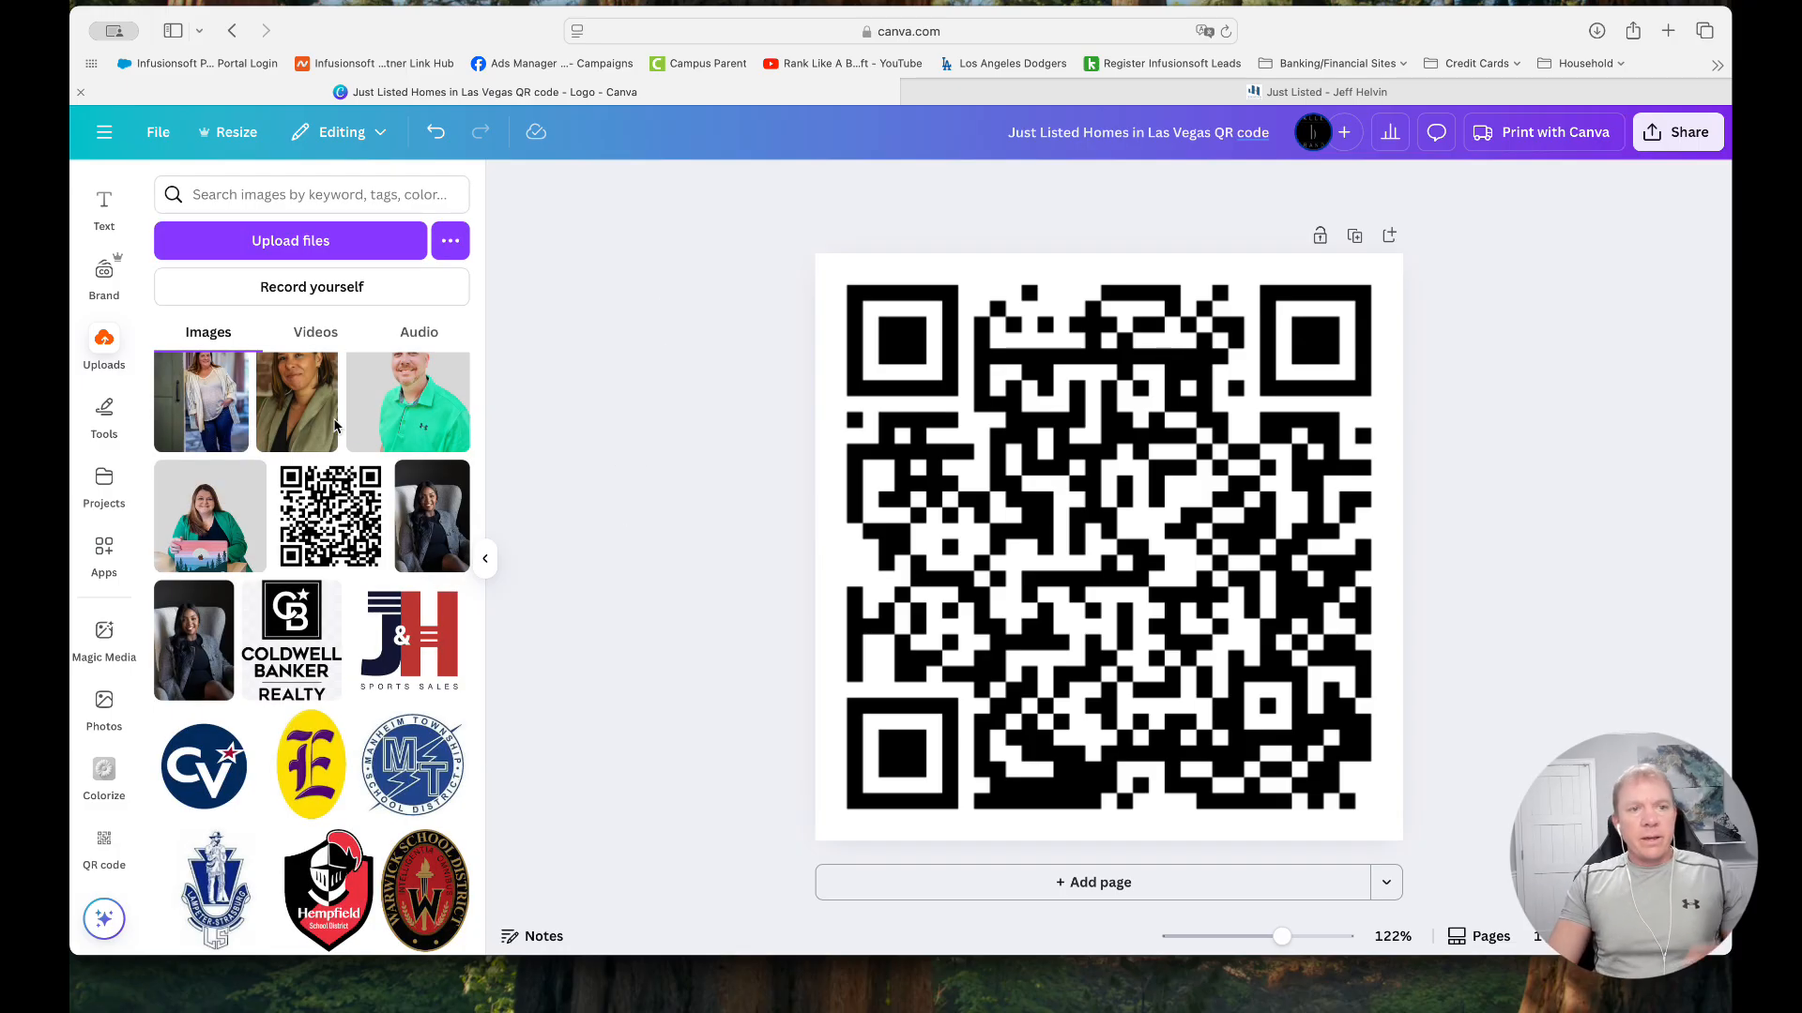
Leave the QR code design and go to the Canva home page
click(102, 144)
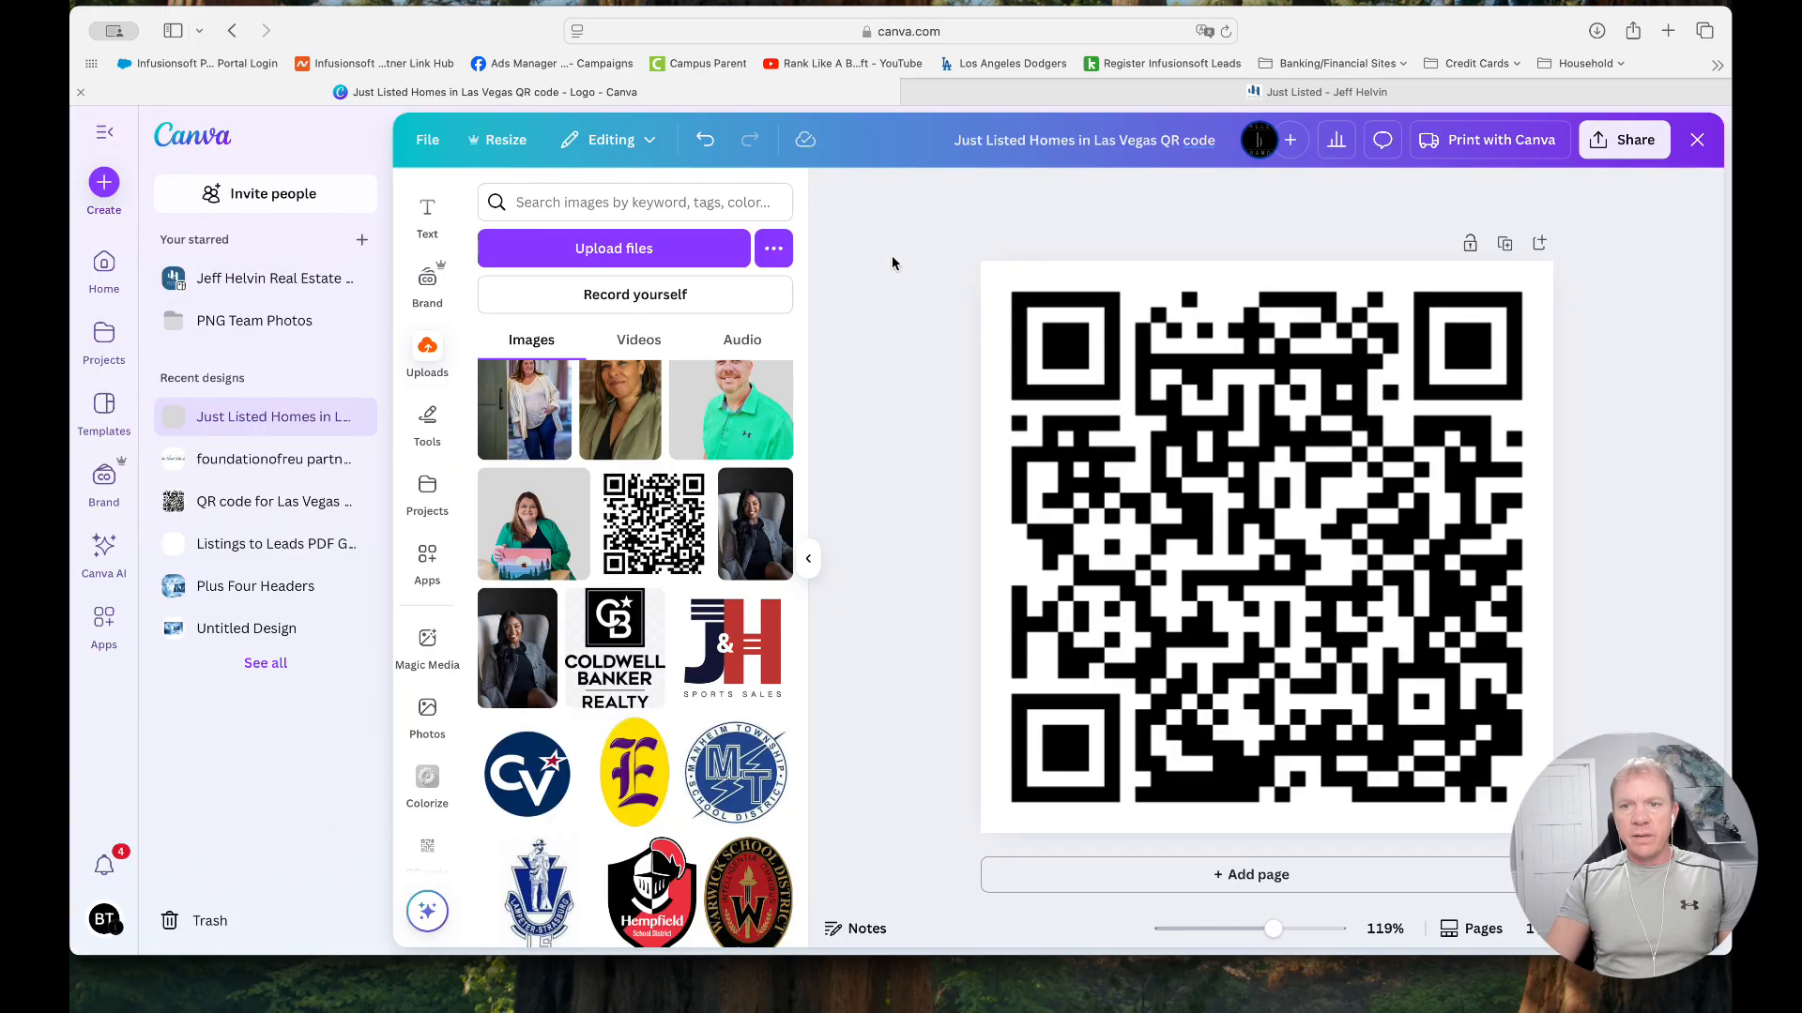
click(427, 140)
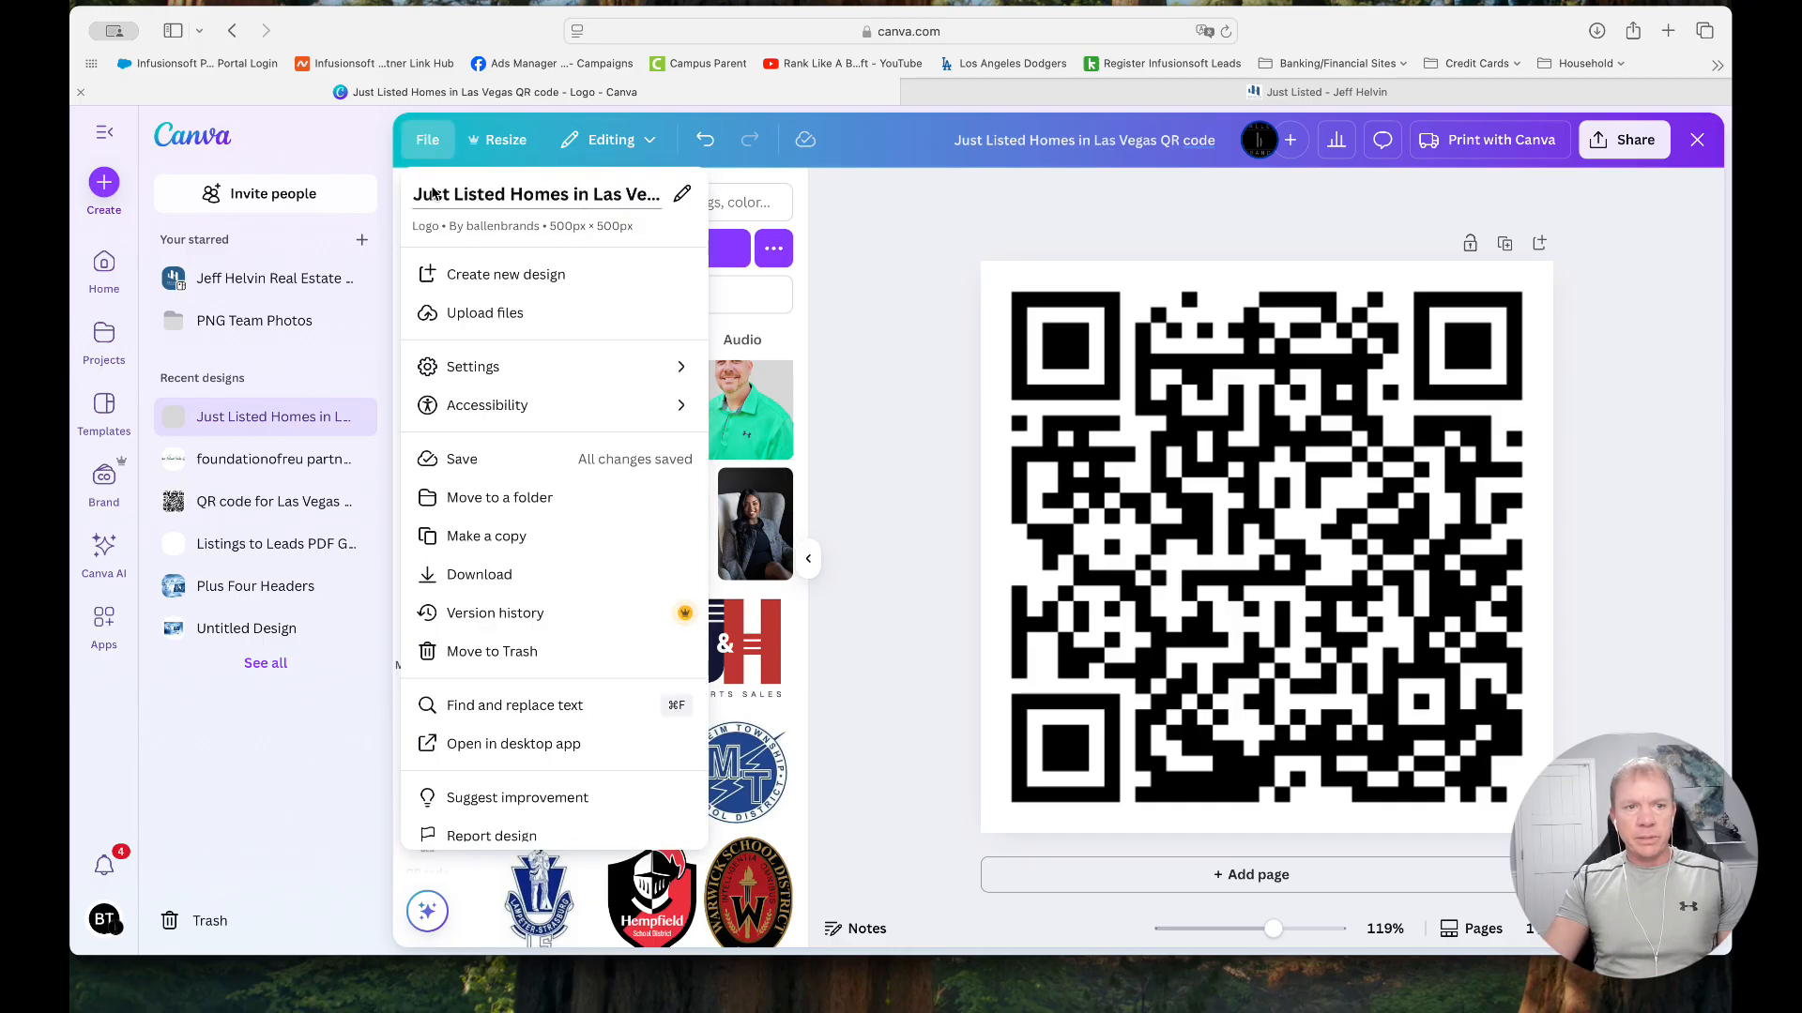
click(186, 167)
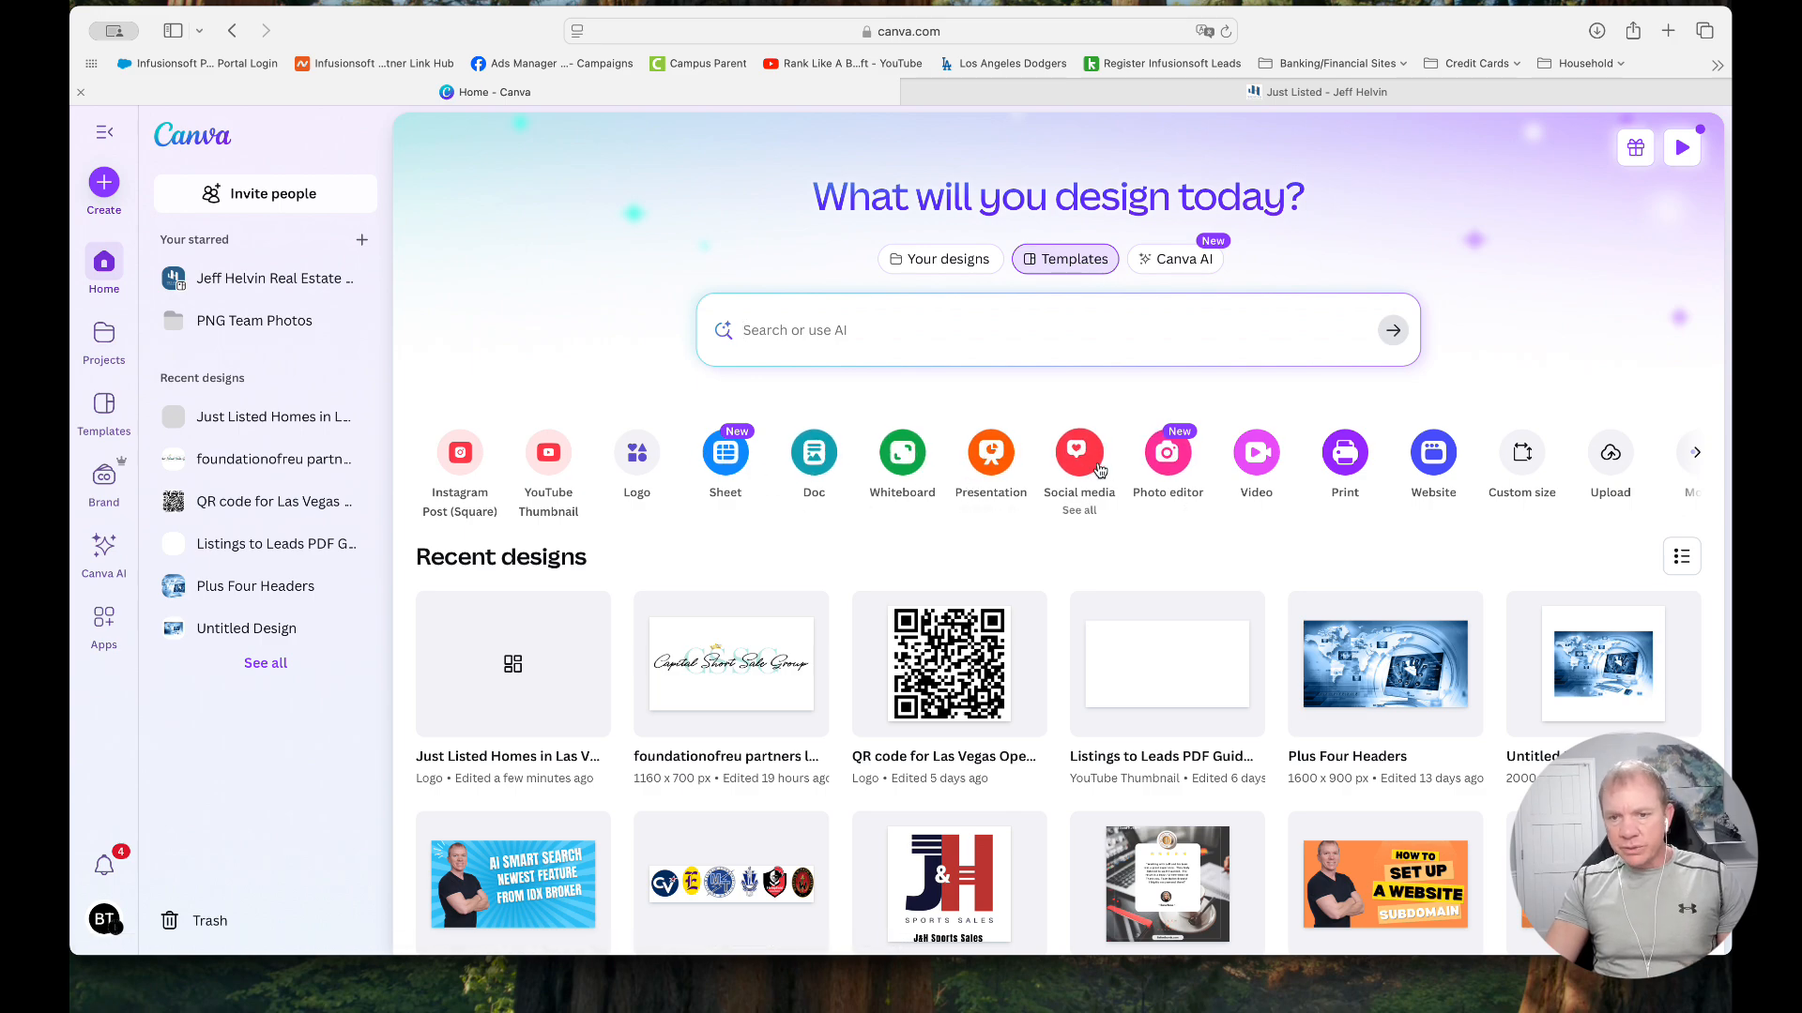
Browse the popular print templates and open the Cream and Black Minimal Photographic Folded Note Card template
click(1347, 454)
scroll(699, 463, down, 2)
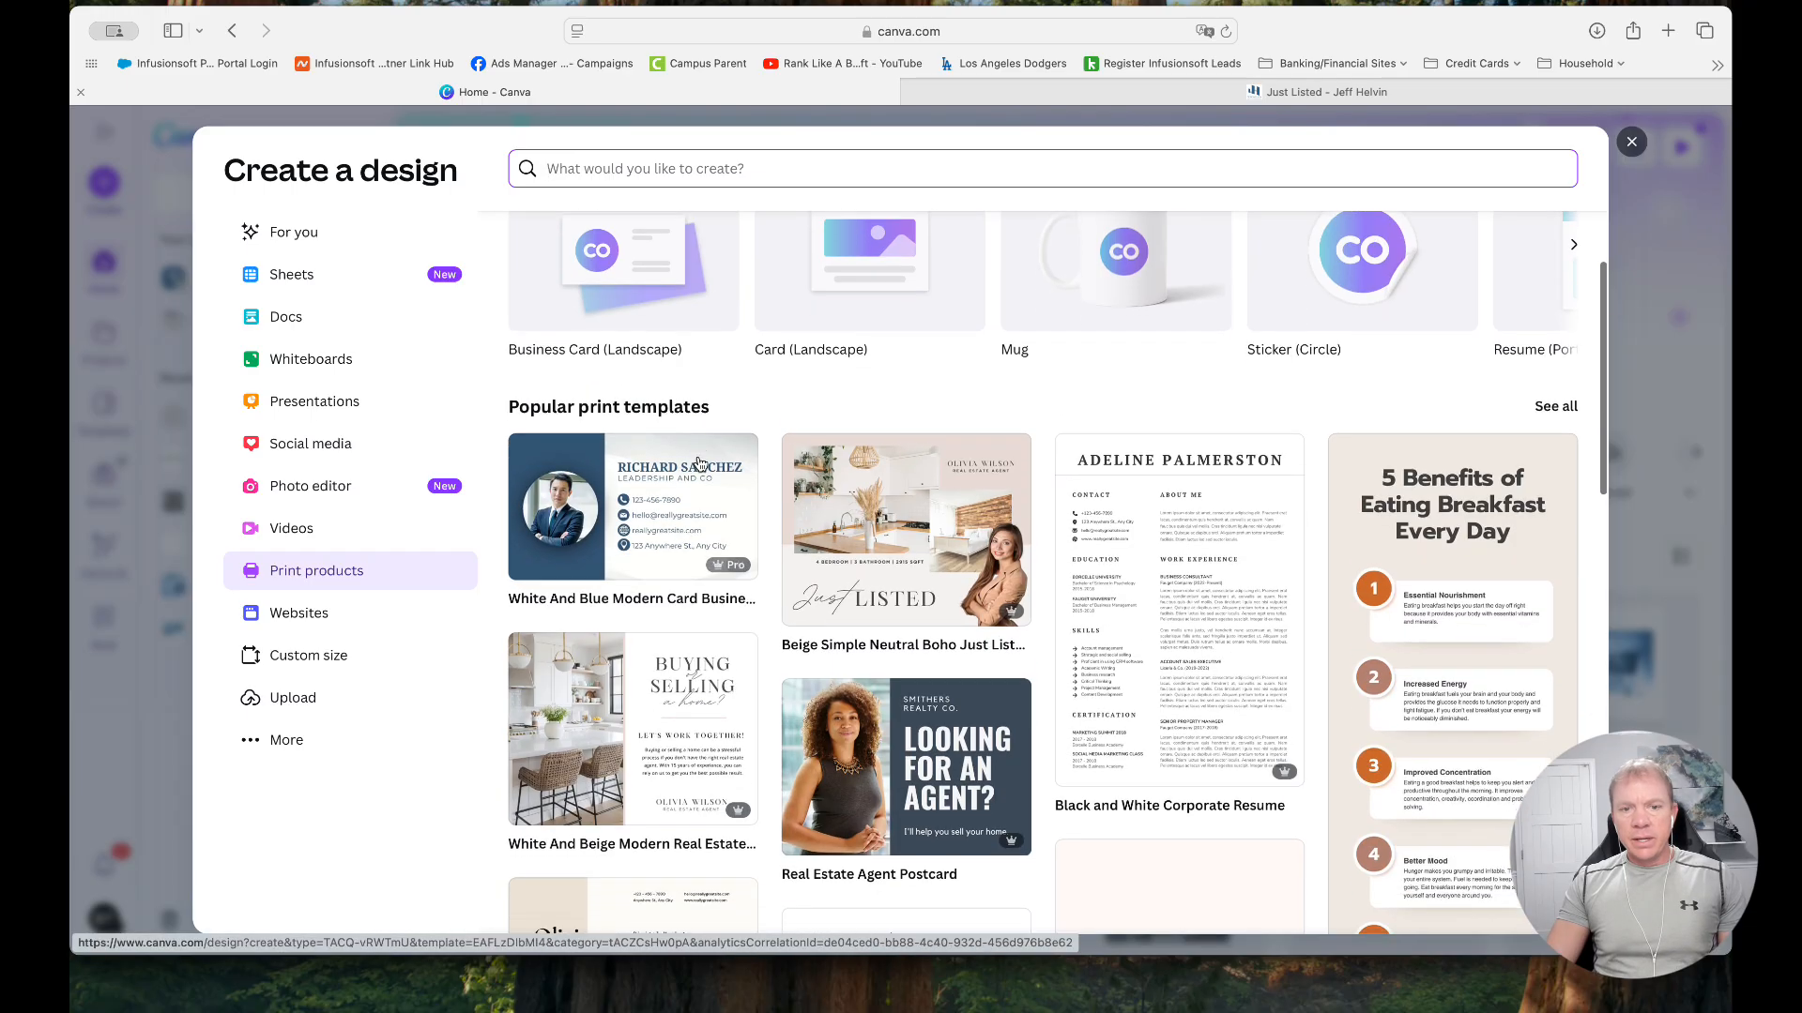
scroll(699, 462, down, 8)
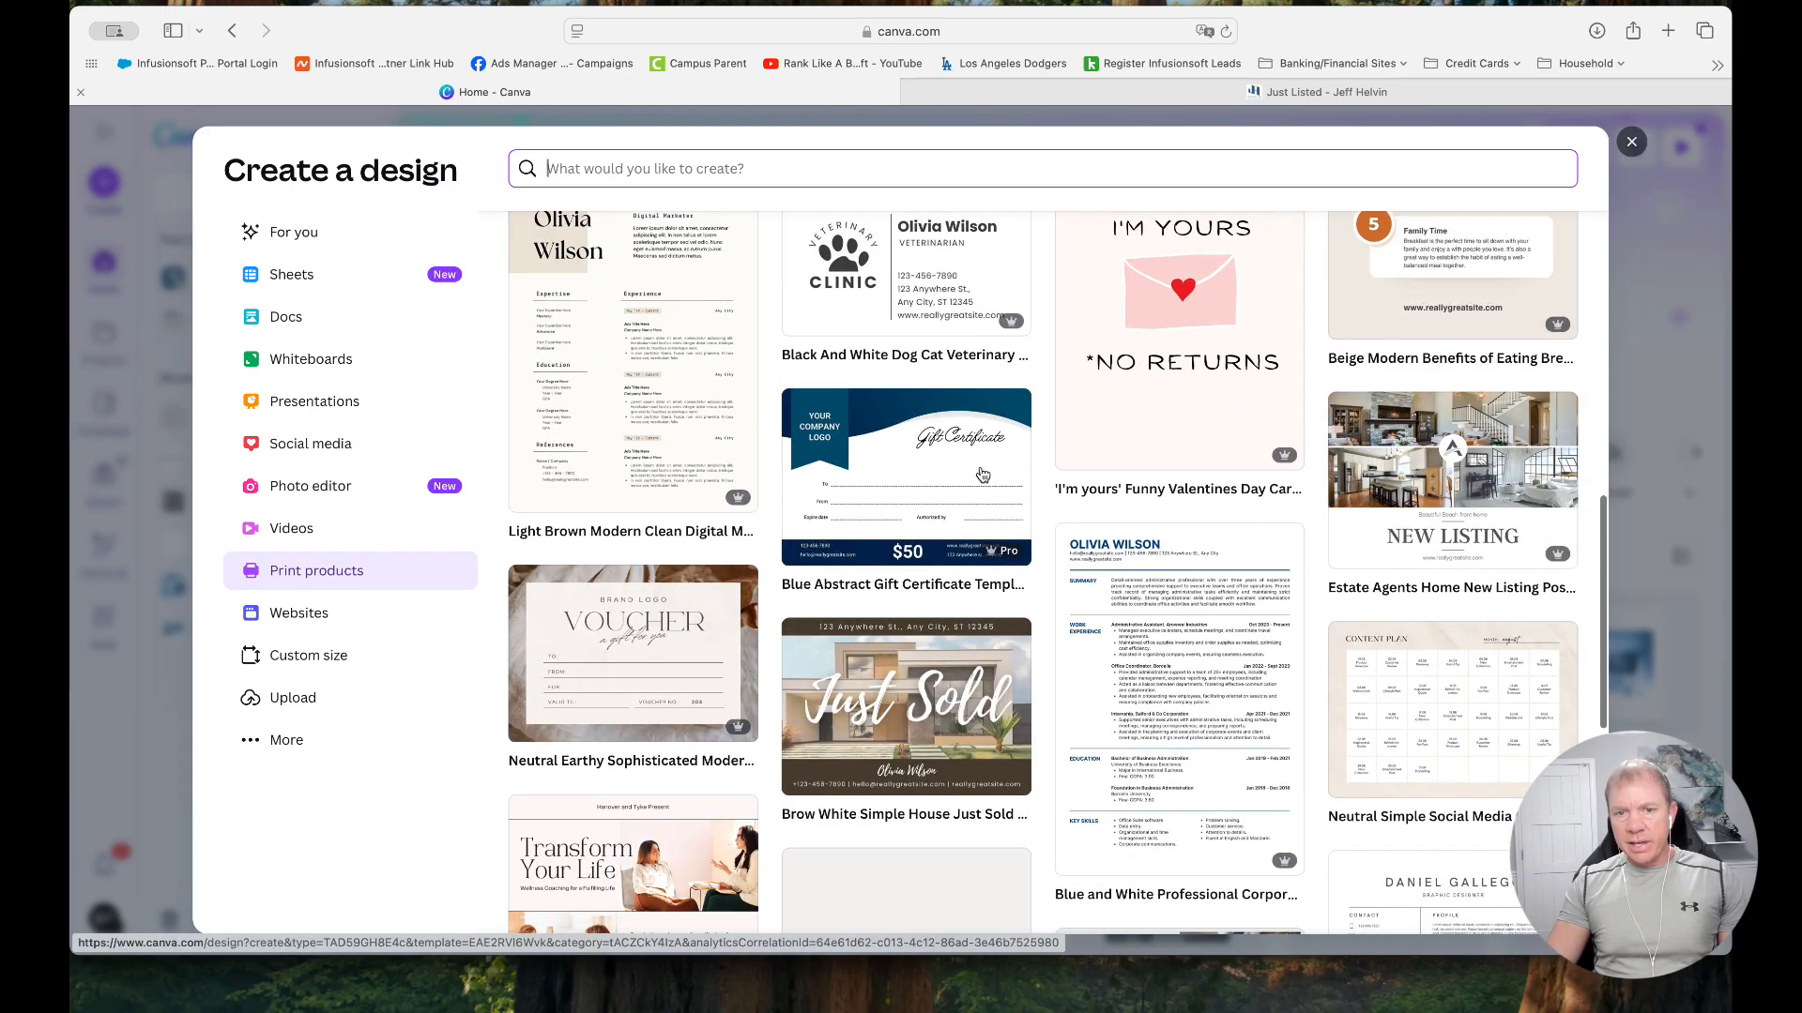
scroll(981, 475, down, 4)
scroll(976, 441, up, 3)
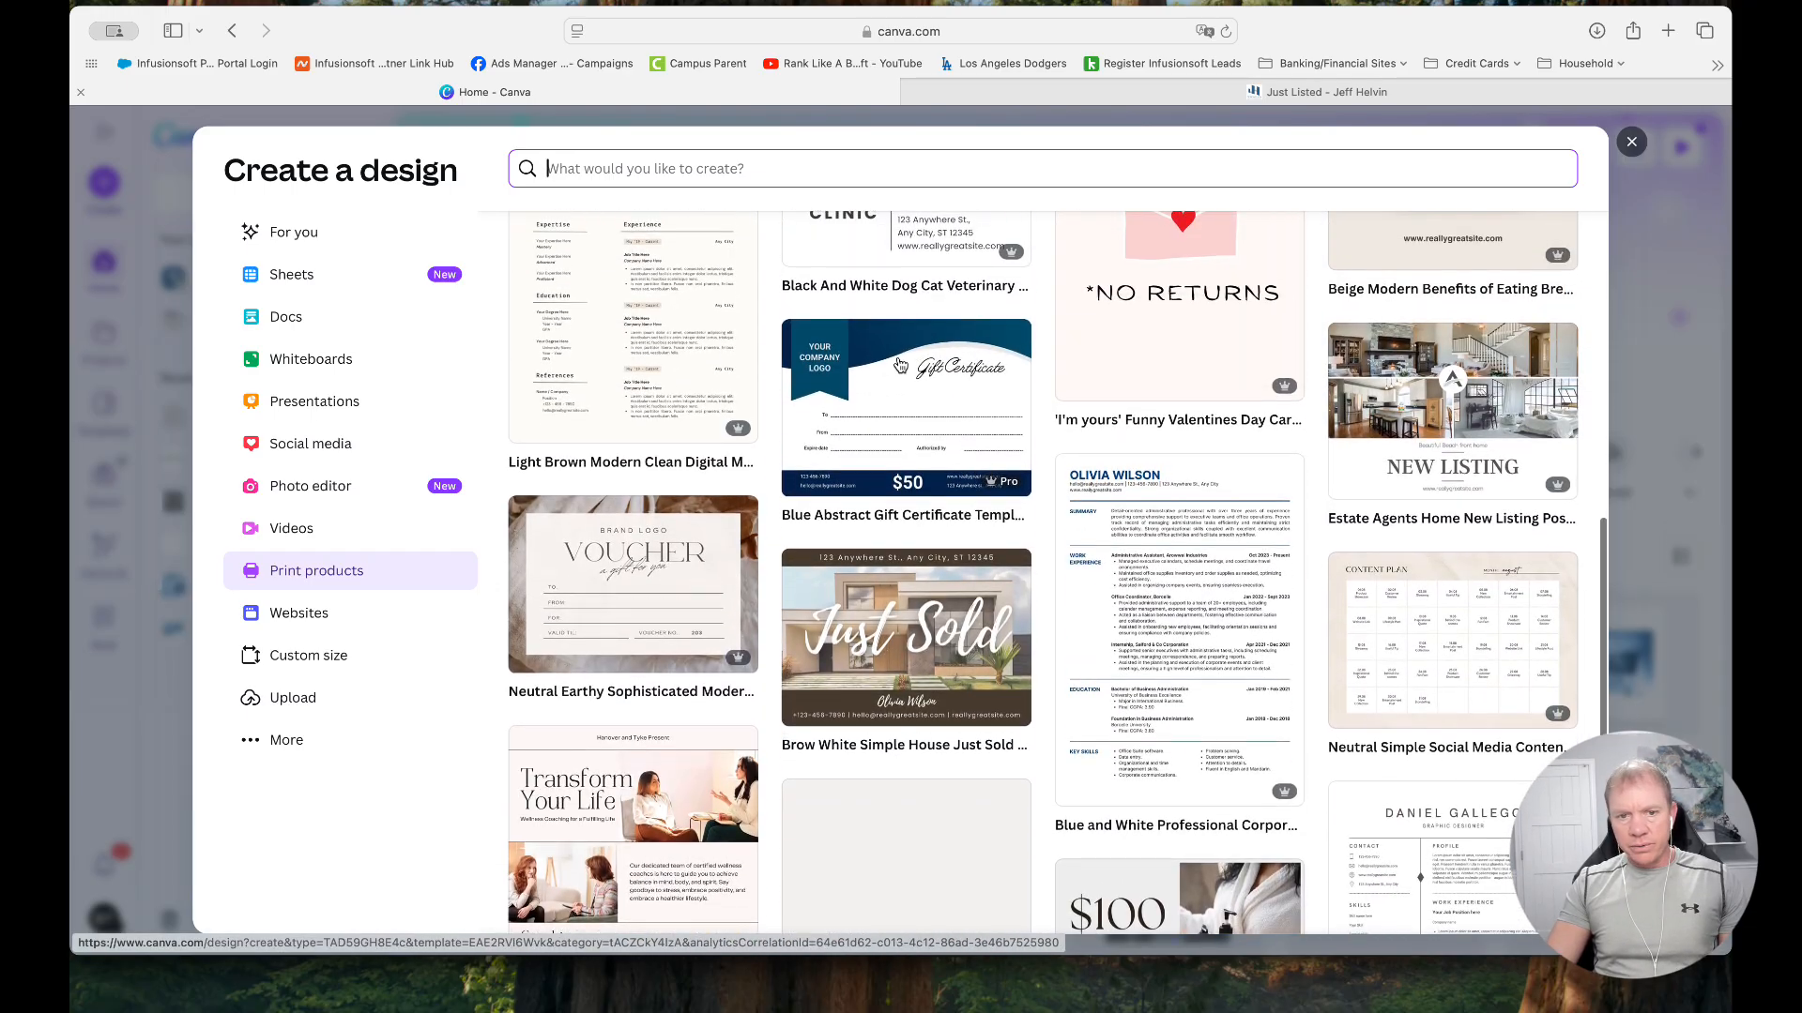
scroll(899, 364, down, 8)
click(906, 366)
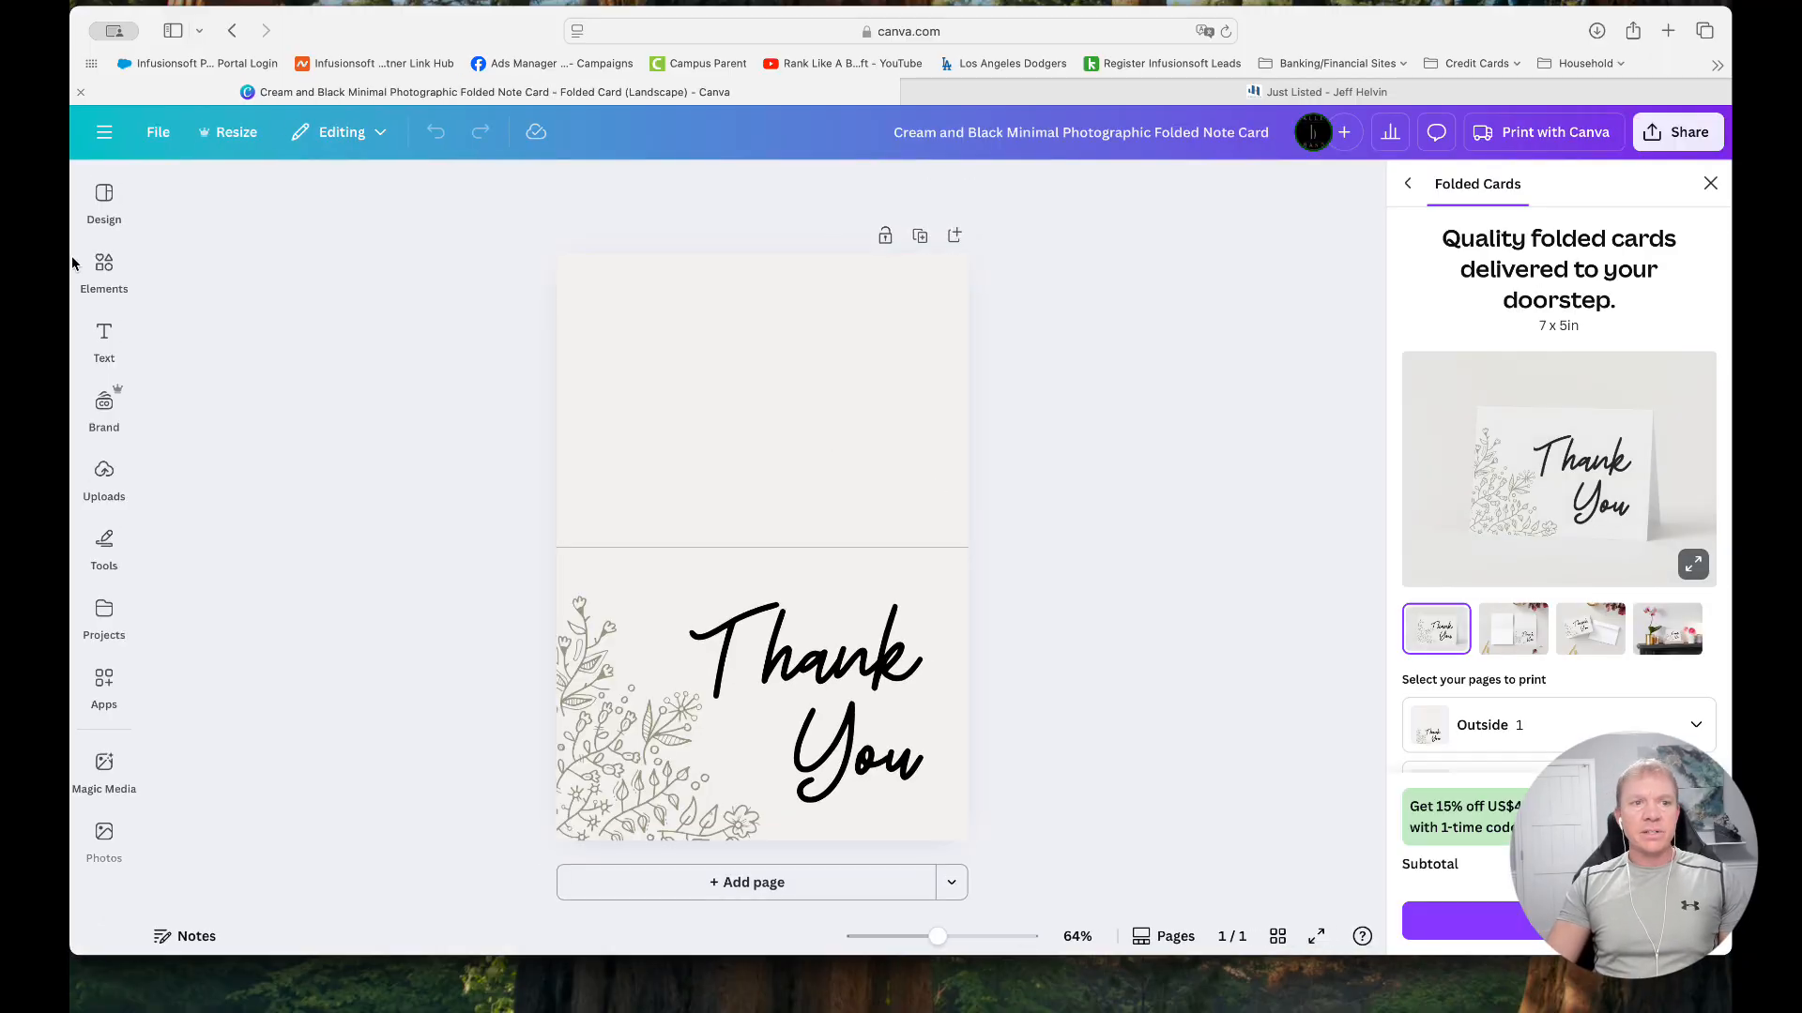
Place the uploaded Just Listed QR code on the card's blank upper half and shrink it to less than half its size
click(104, 340)
click(104, 477)
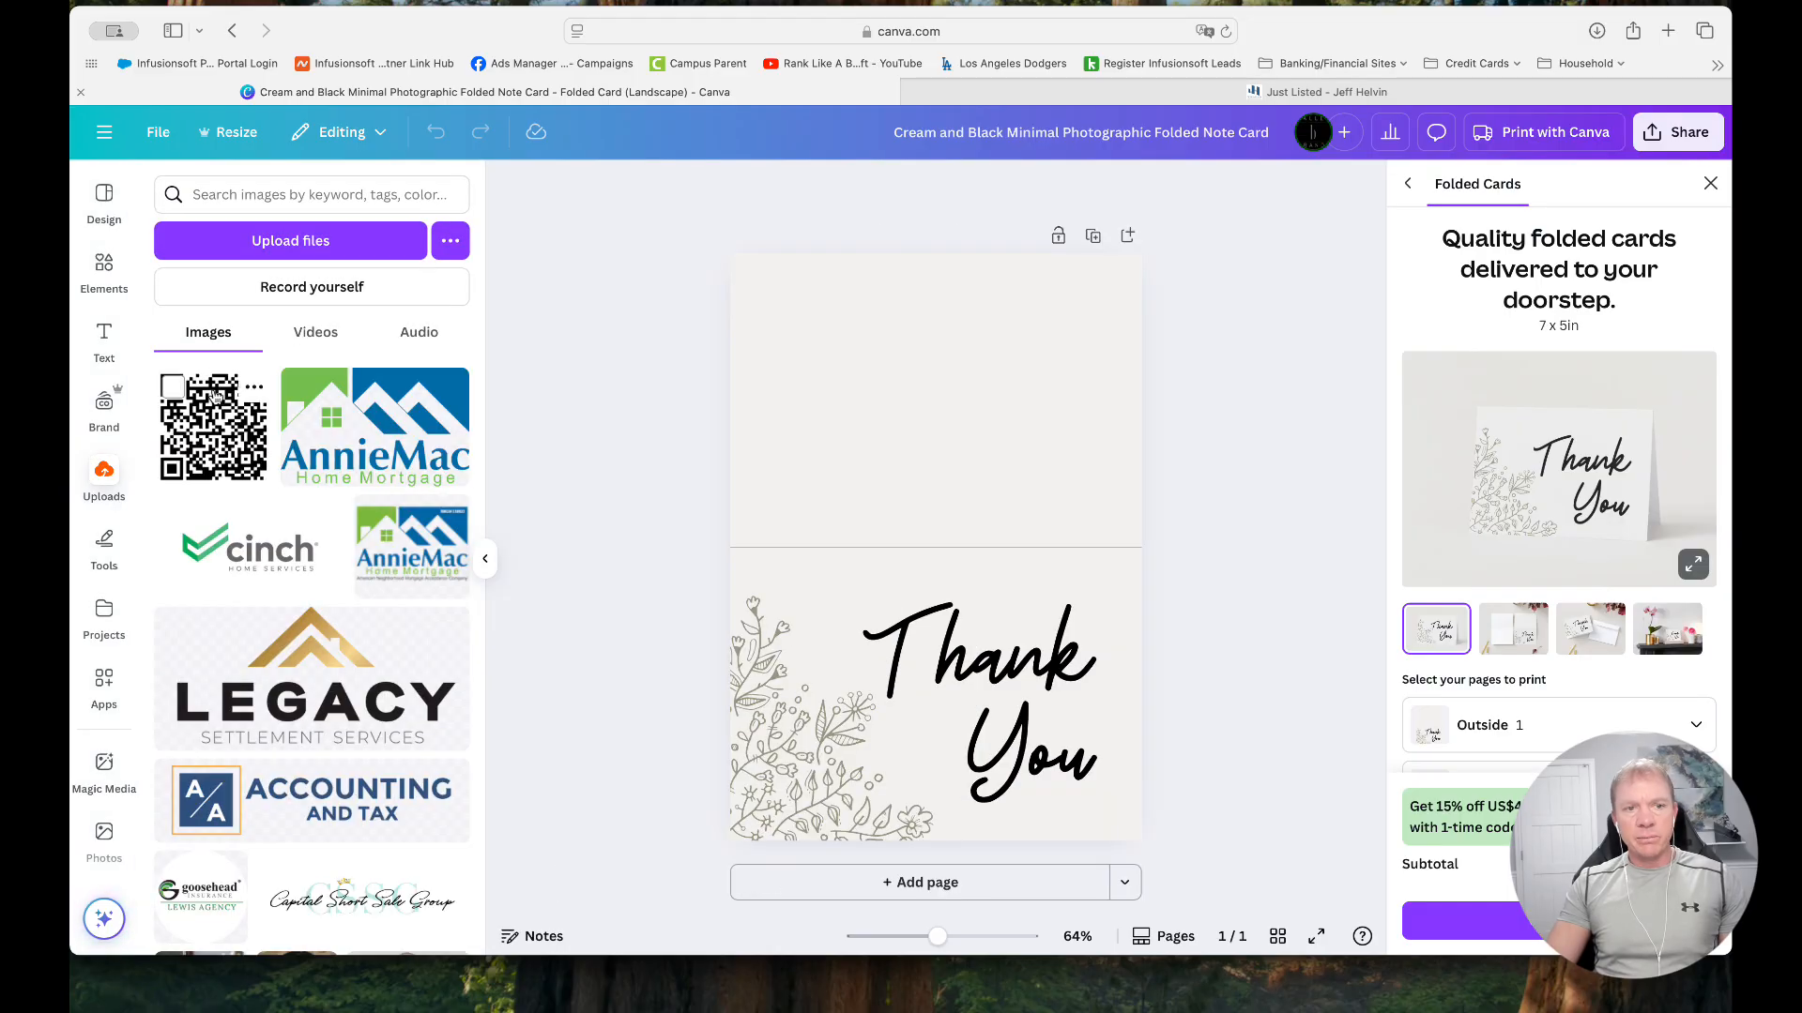
click(214, 416)
drag(939, 544, 919, 418)
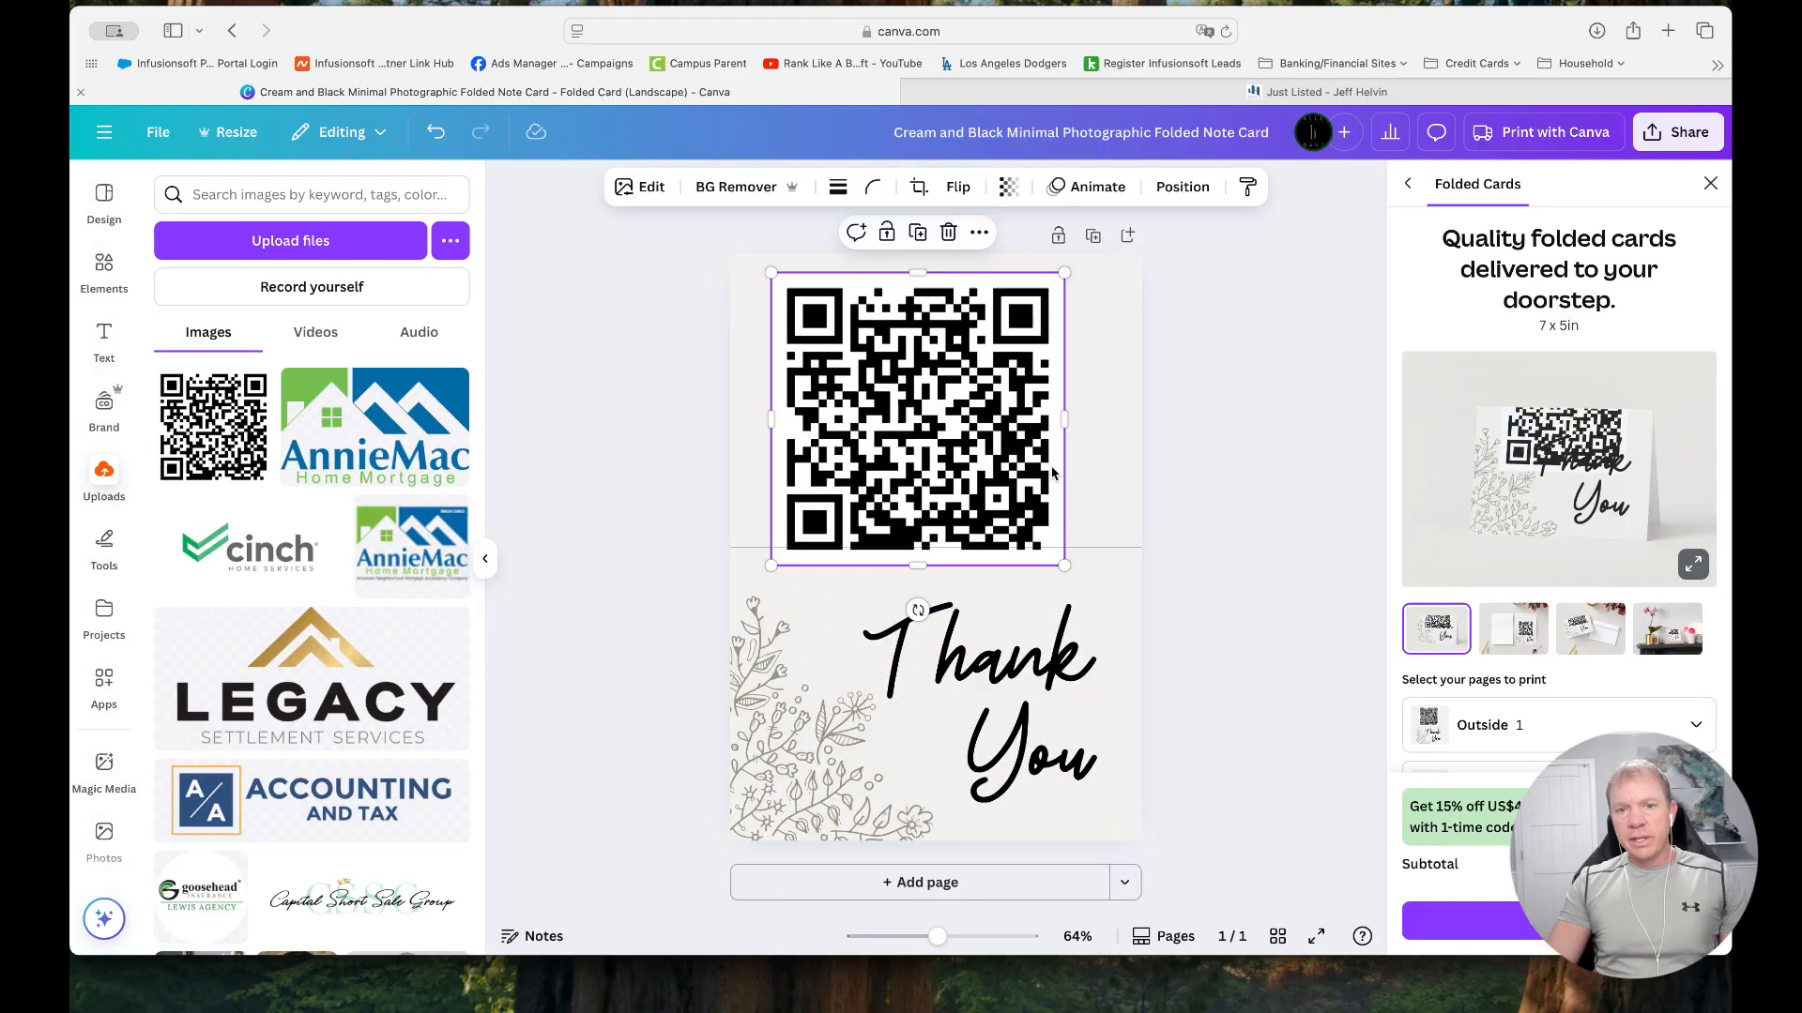
drag(1070, 556, 863, 437)
Add a subheading reading "See Just Listed Homes in Las Vegas!" and move it just above the QR code on the card
click(104, 339)
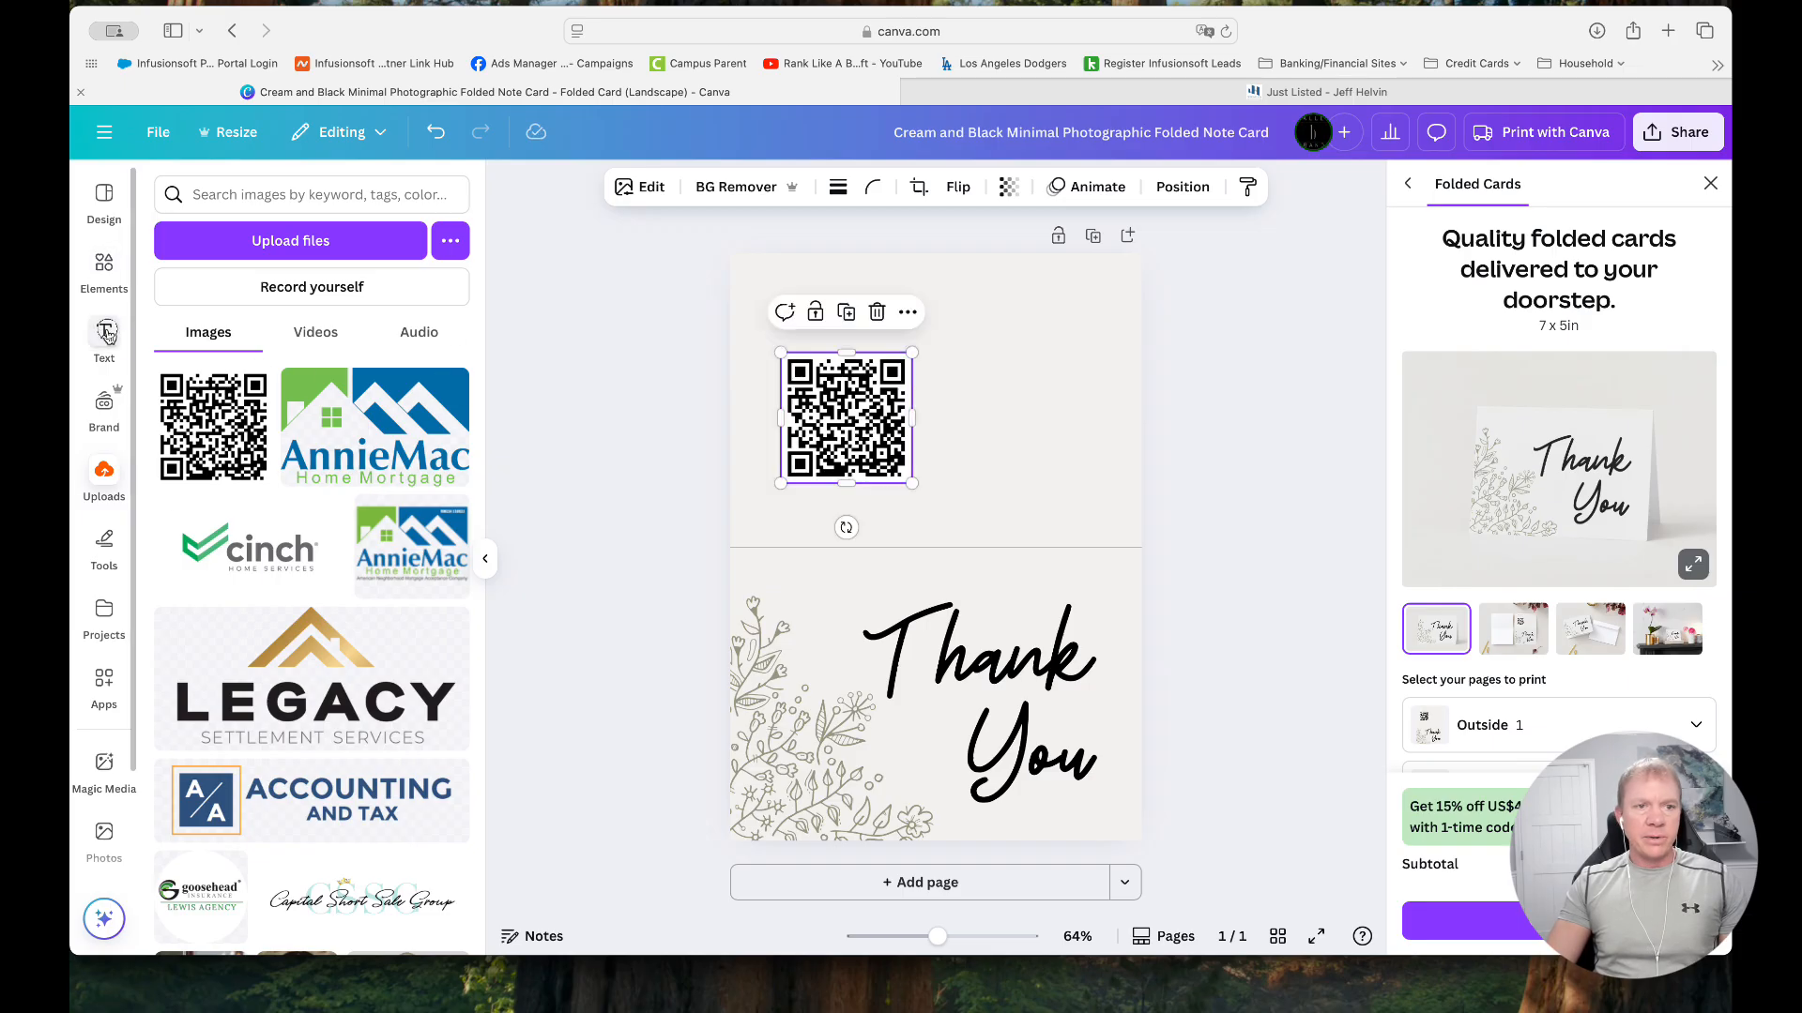
click(758, 317)
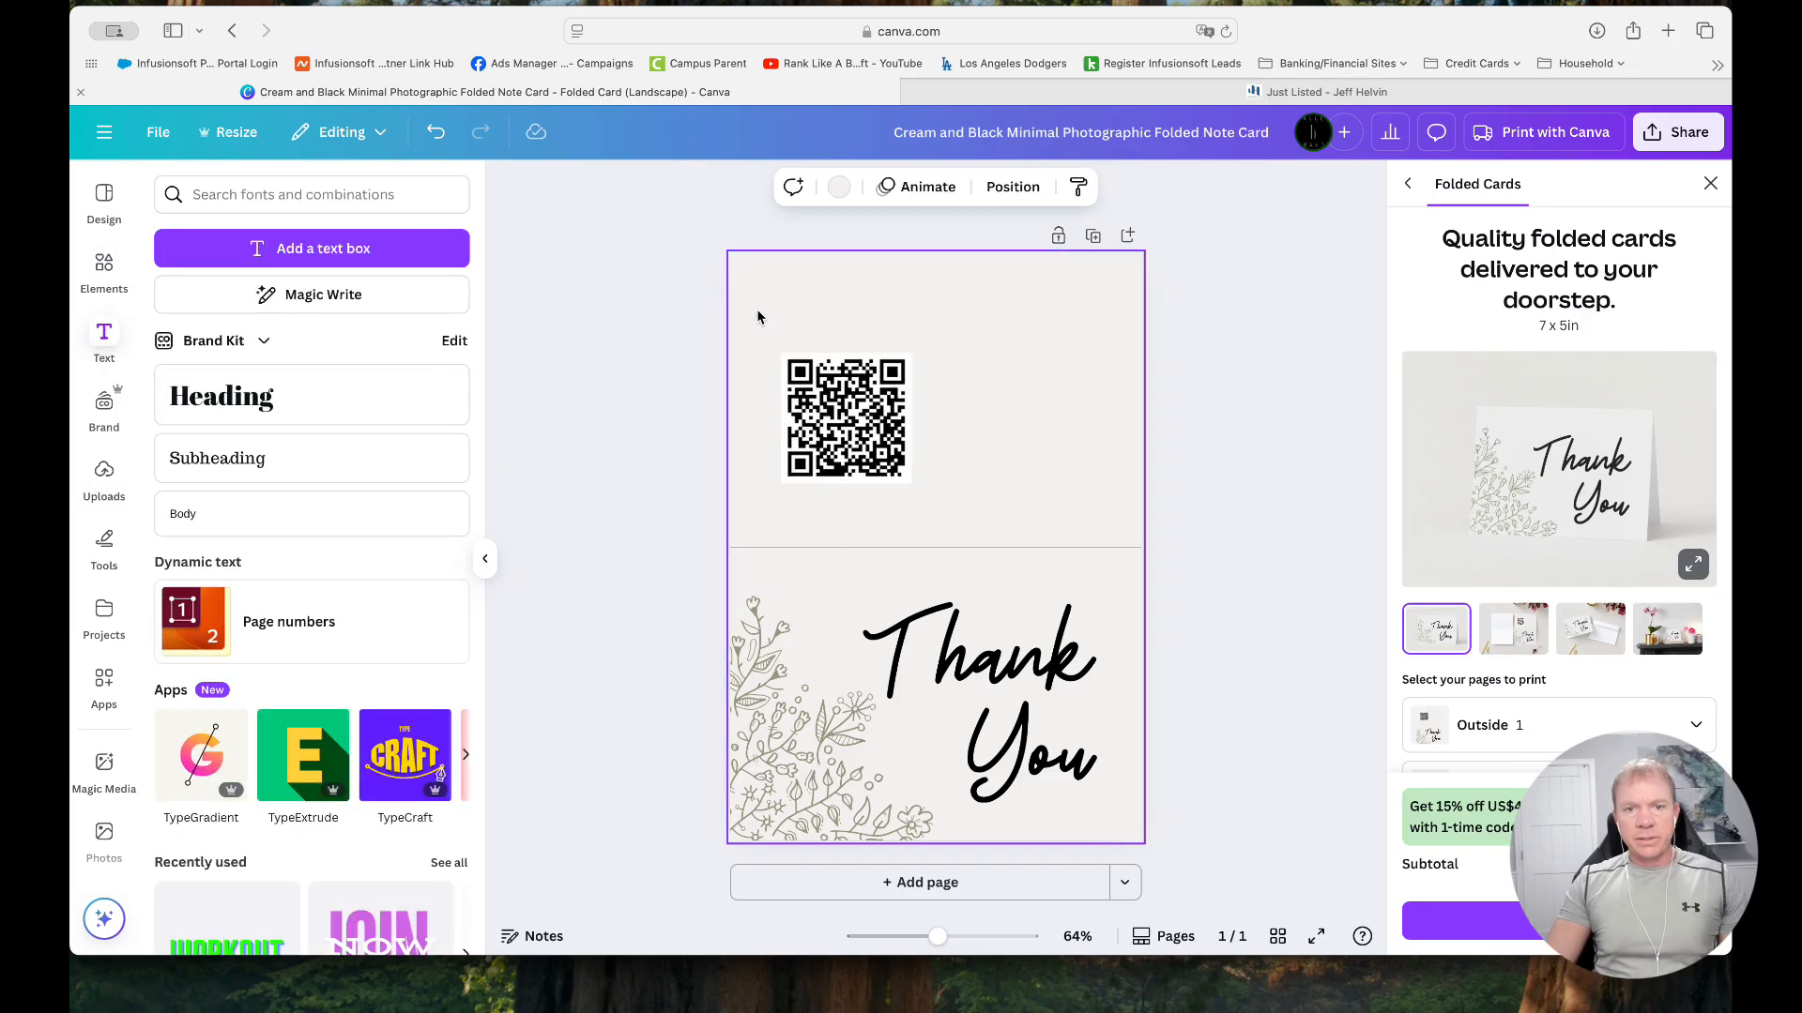
click(310, 457)
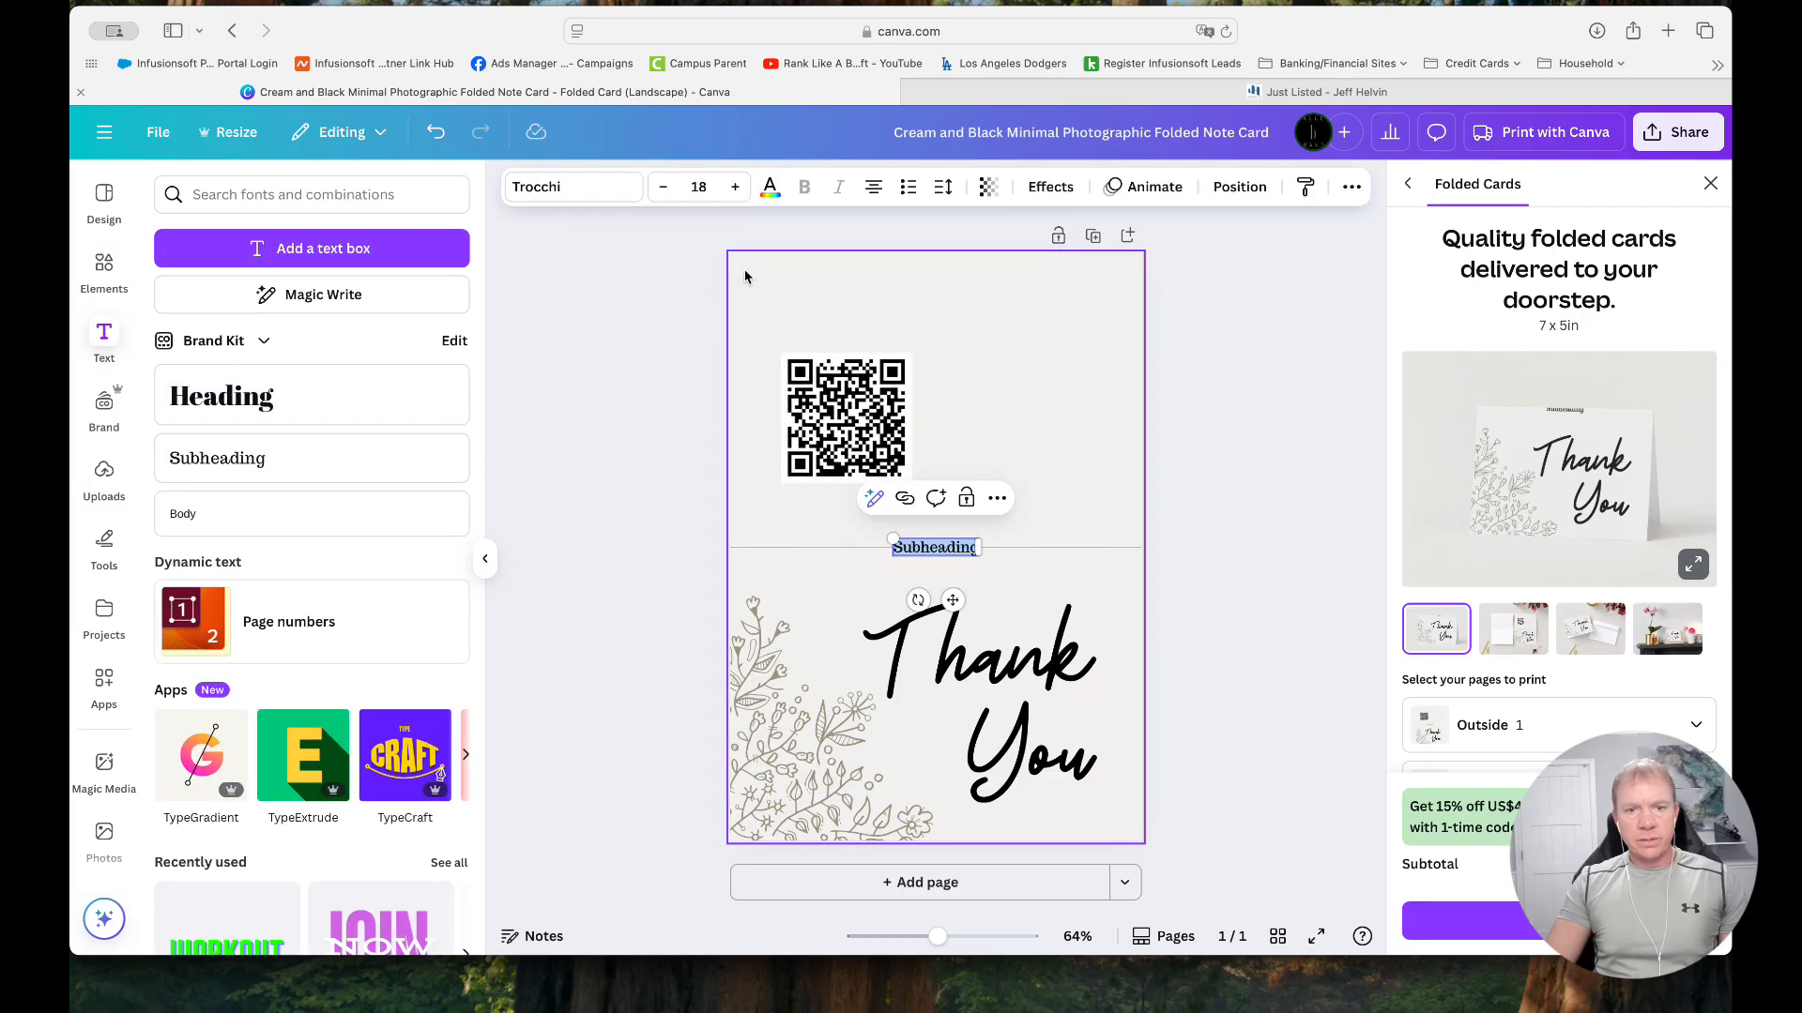
text(See Just)
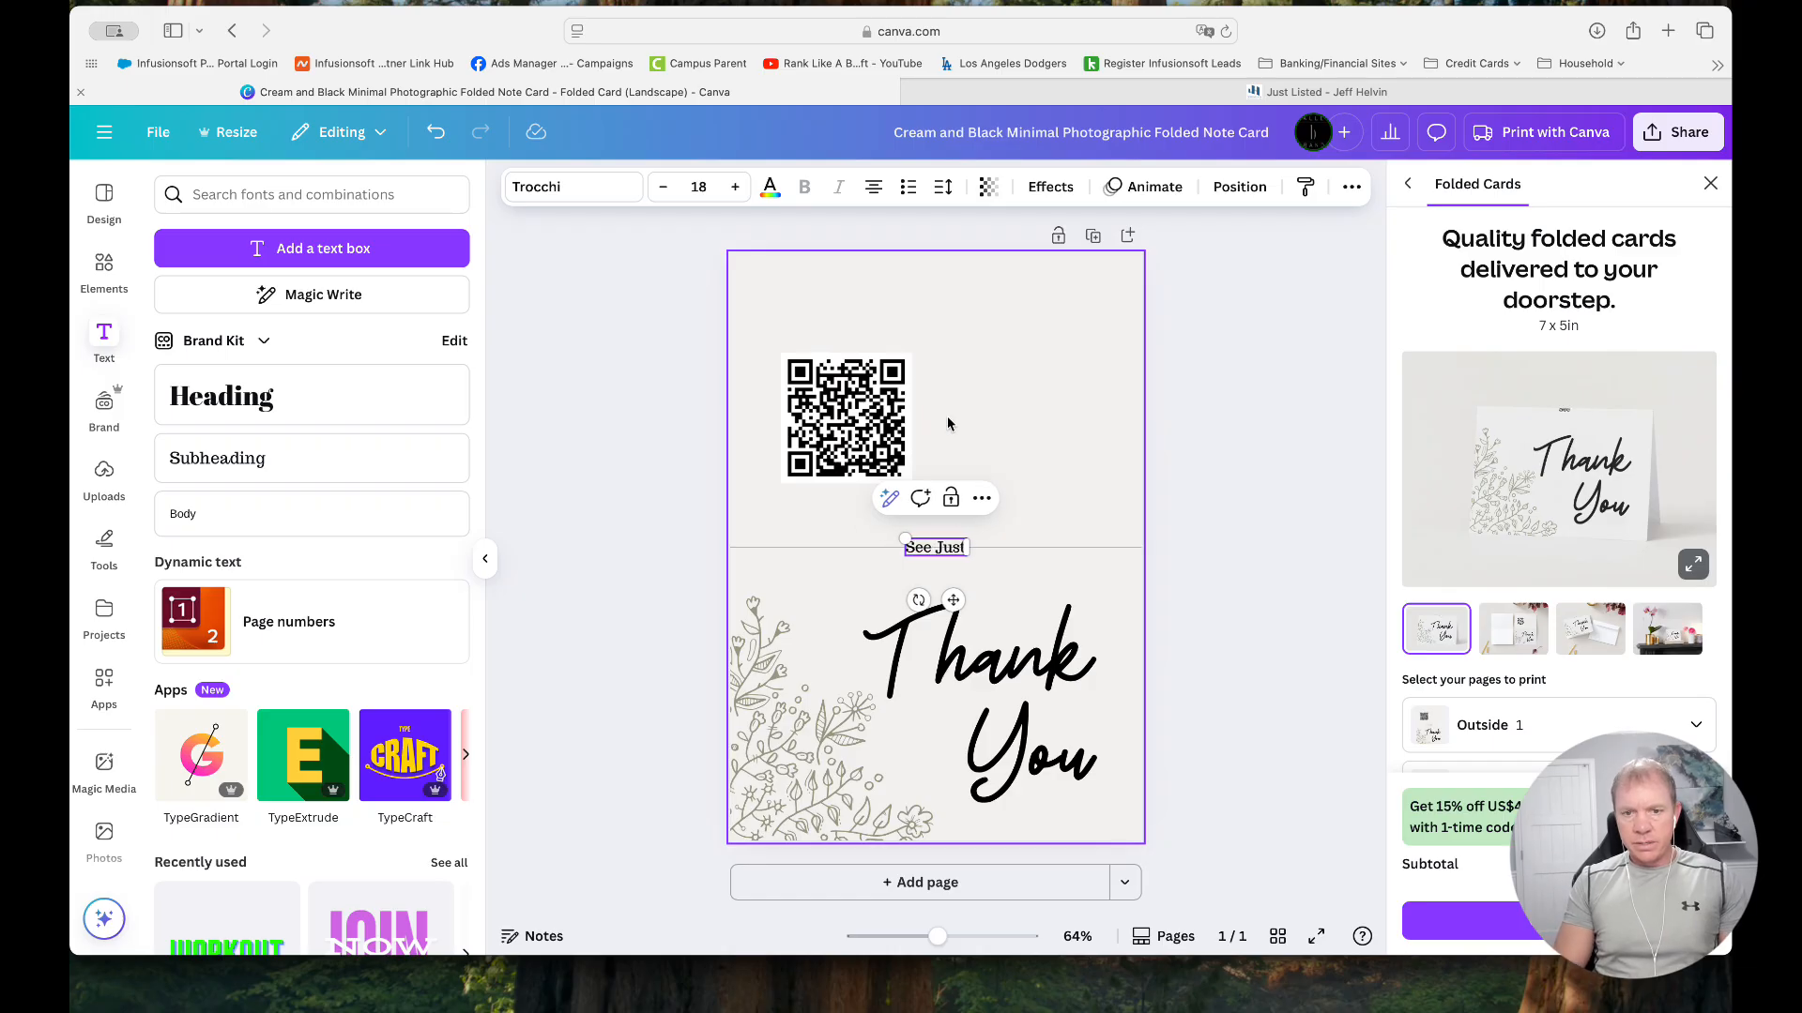
text( Listed Homes)
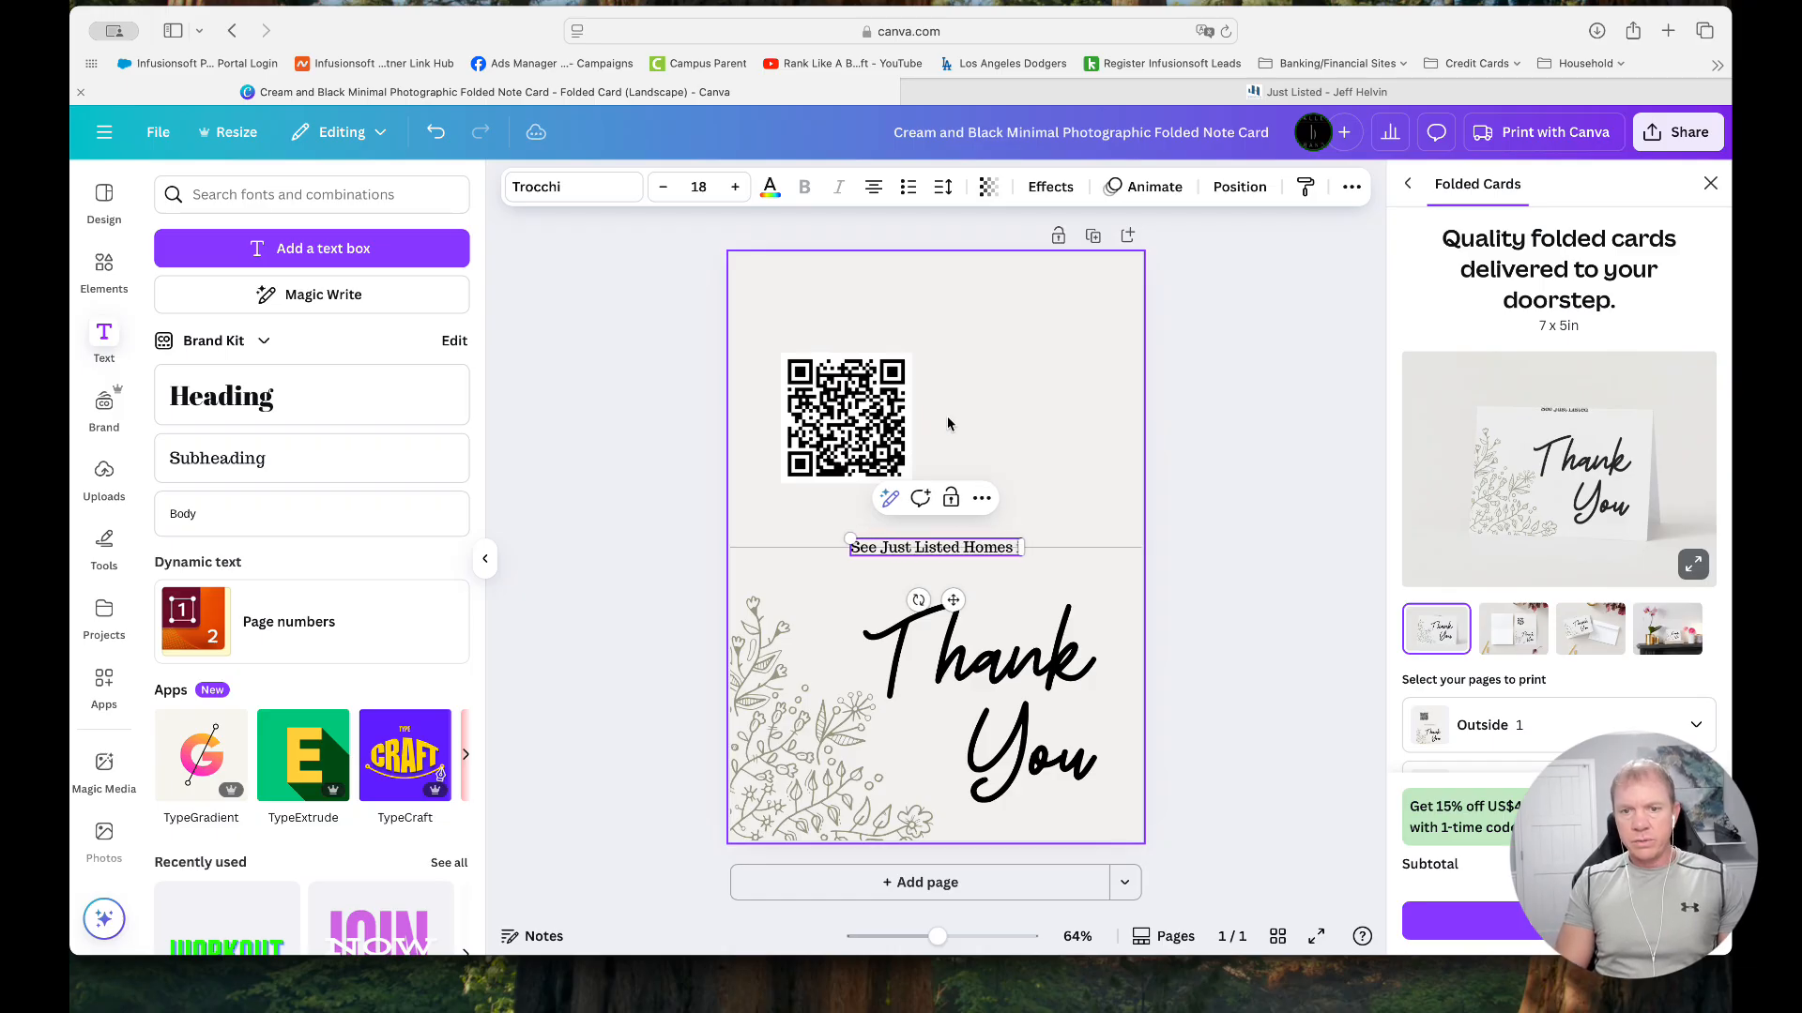
text( in Las Vega)
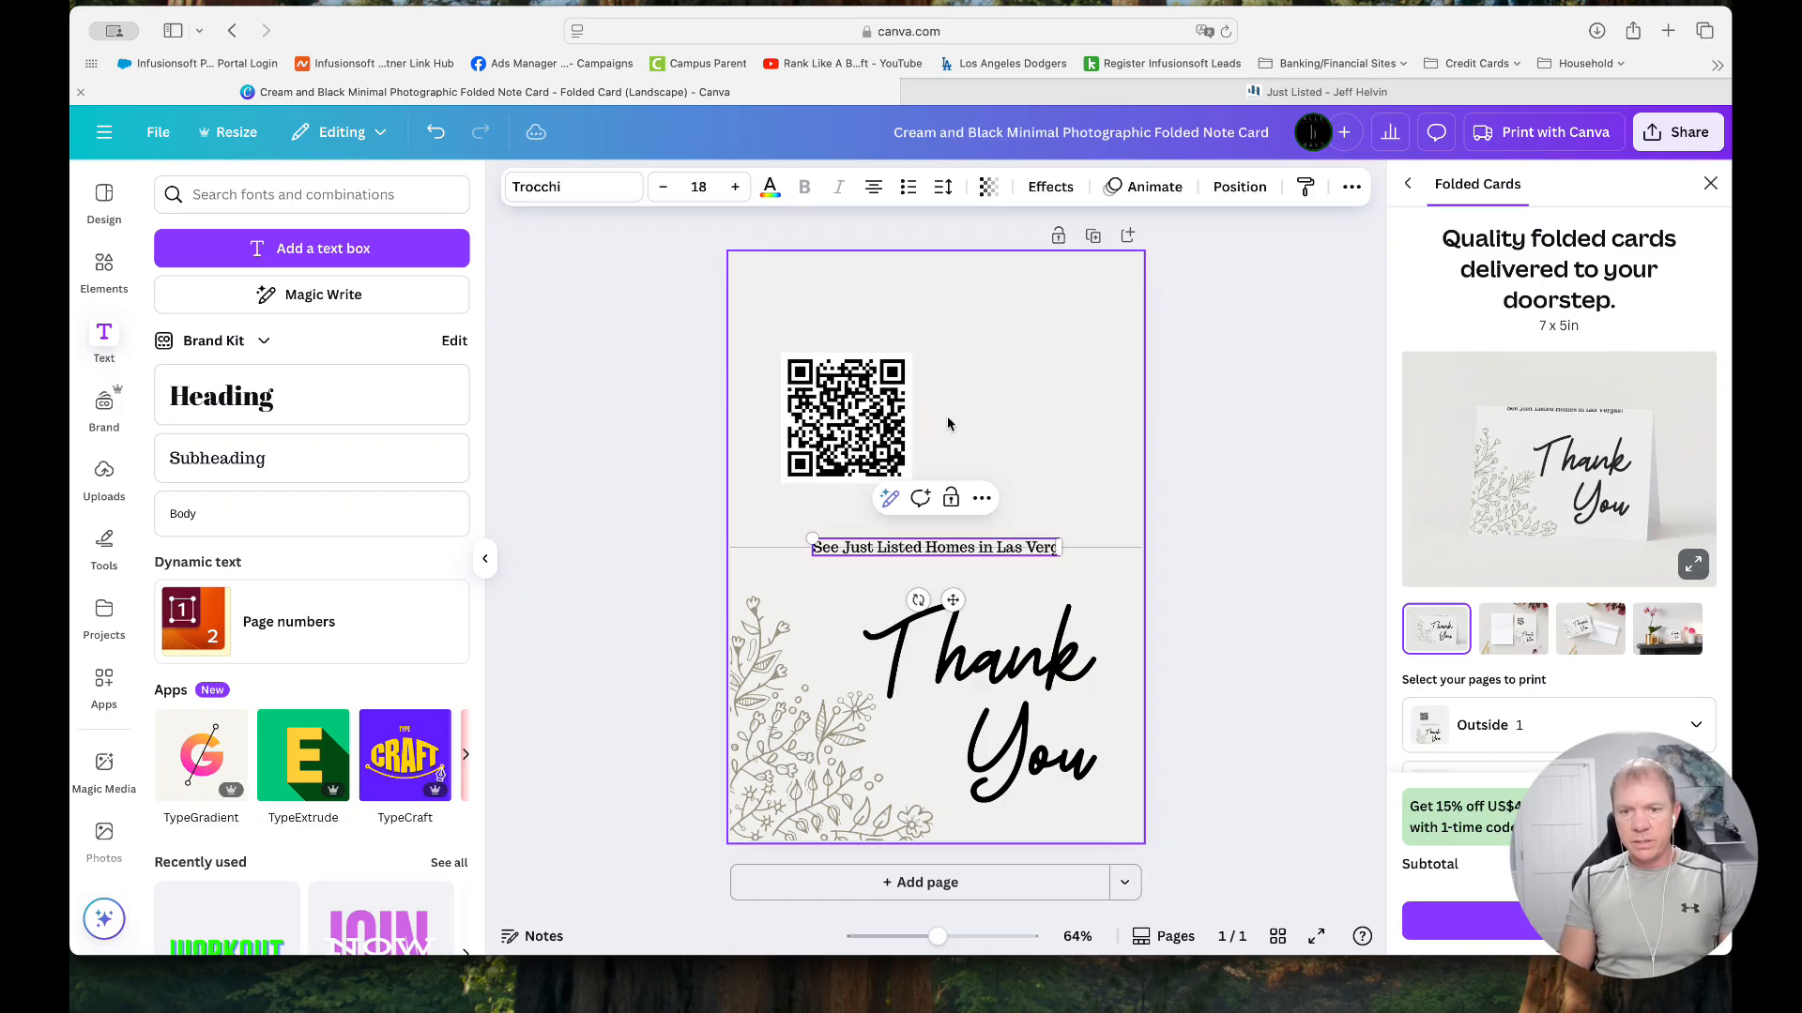
text(s!)
click(1015, 318)
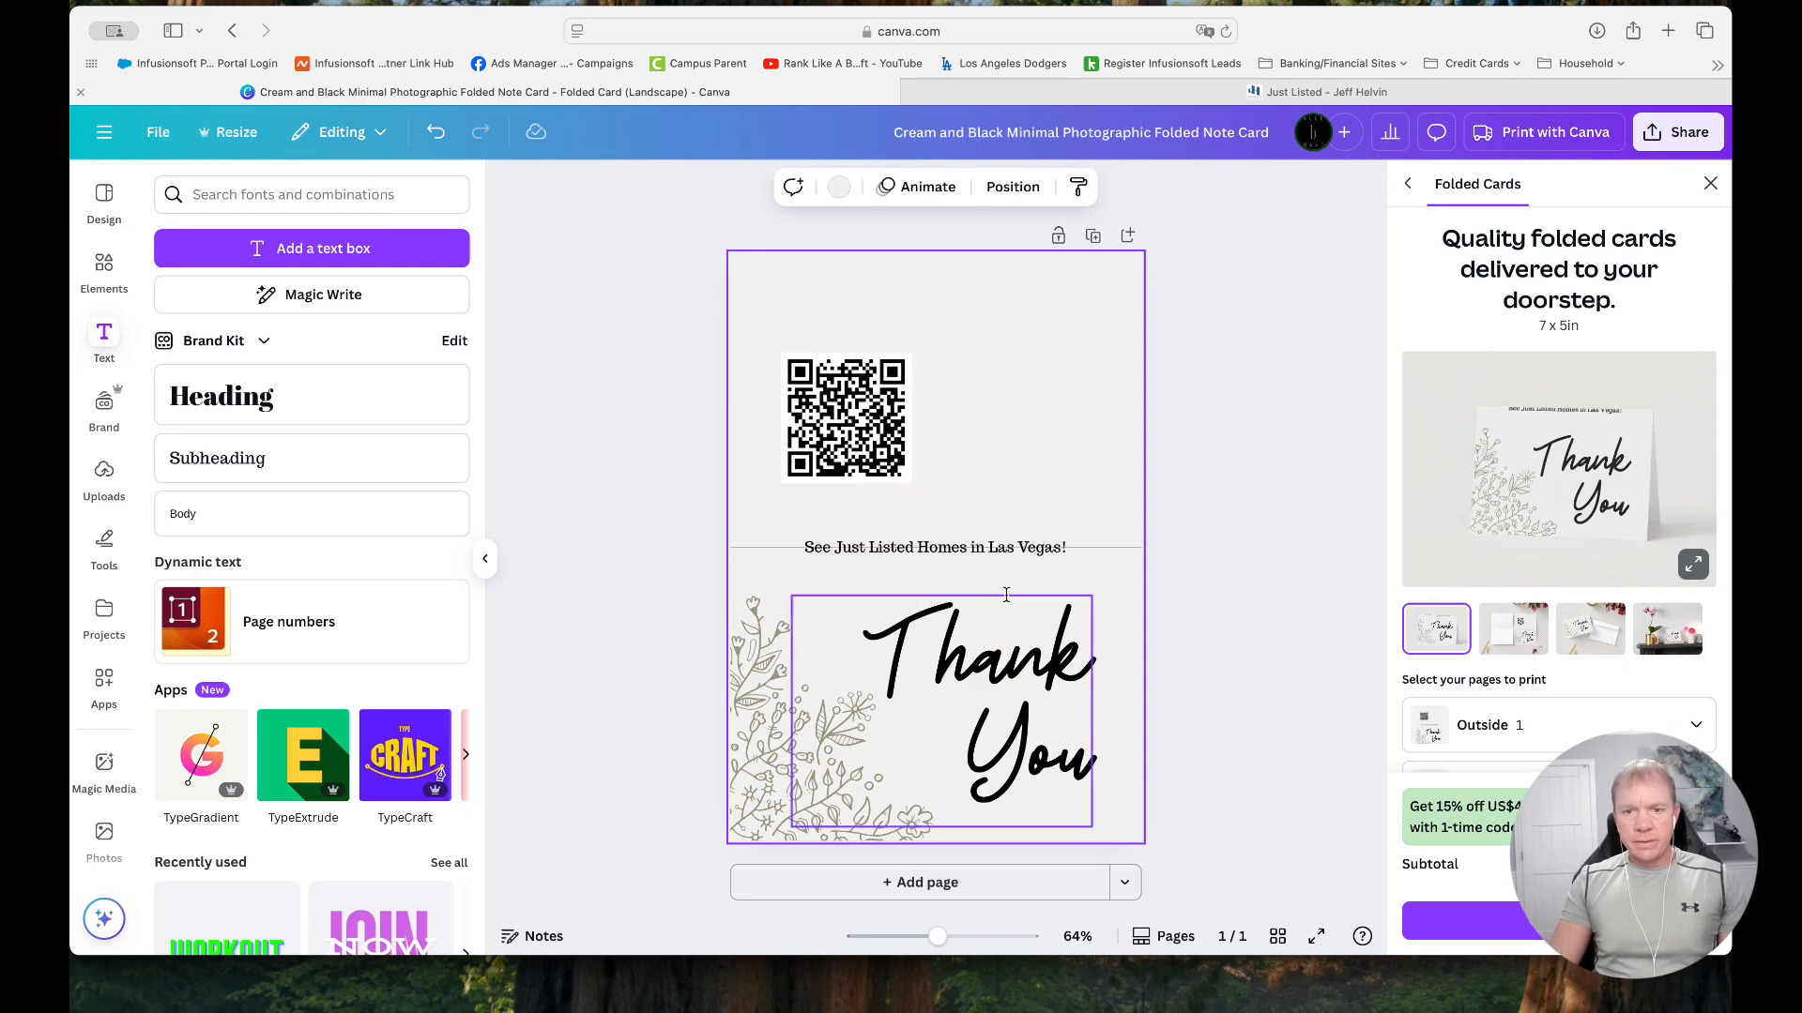
drag(998, 555, 944, 320)
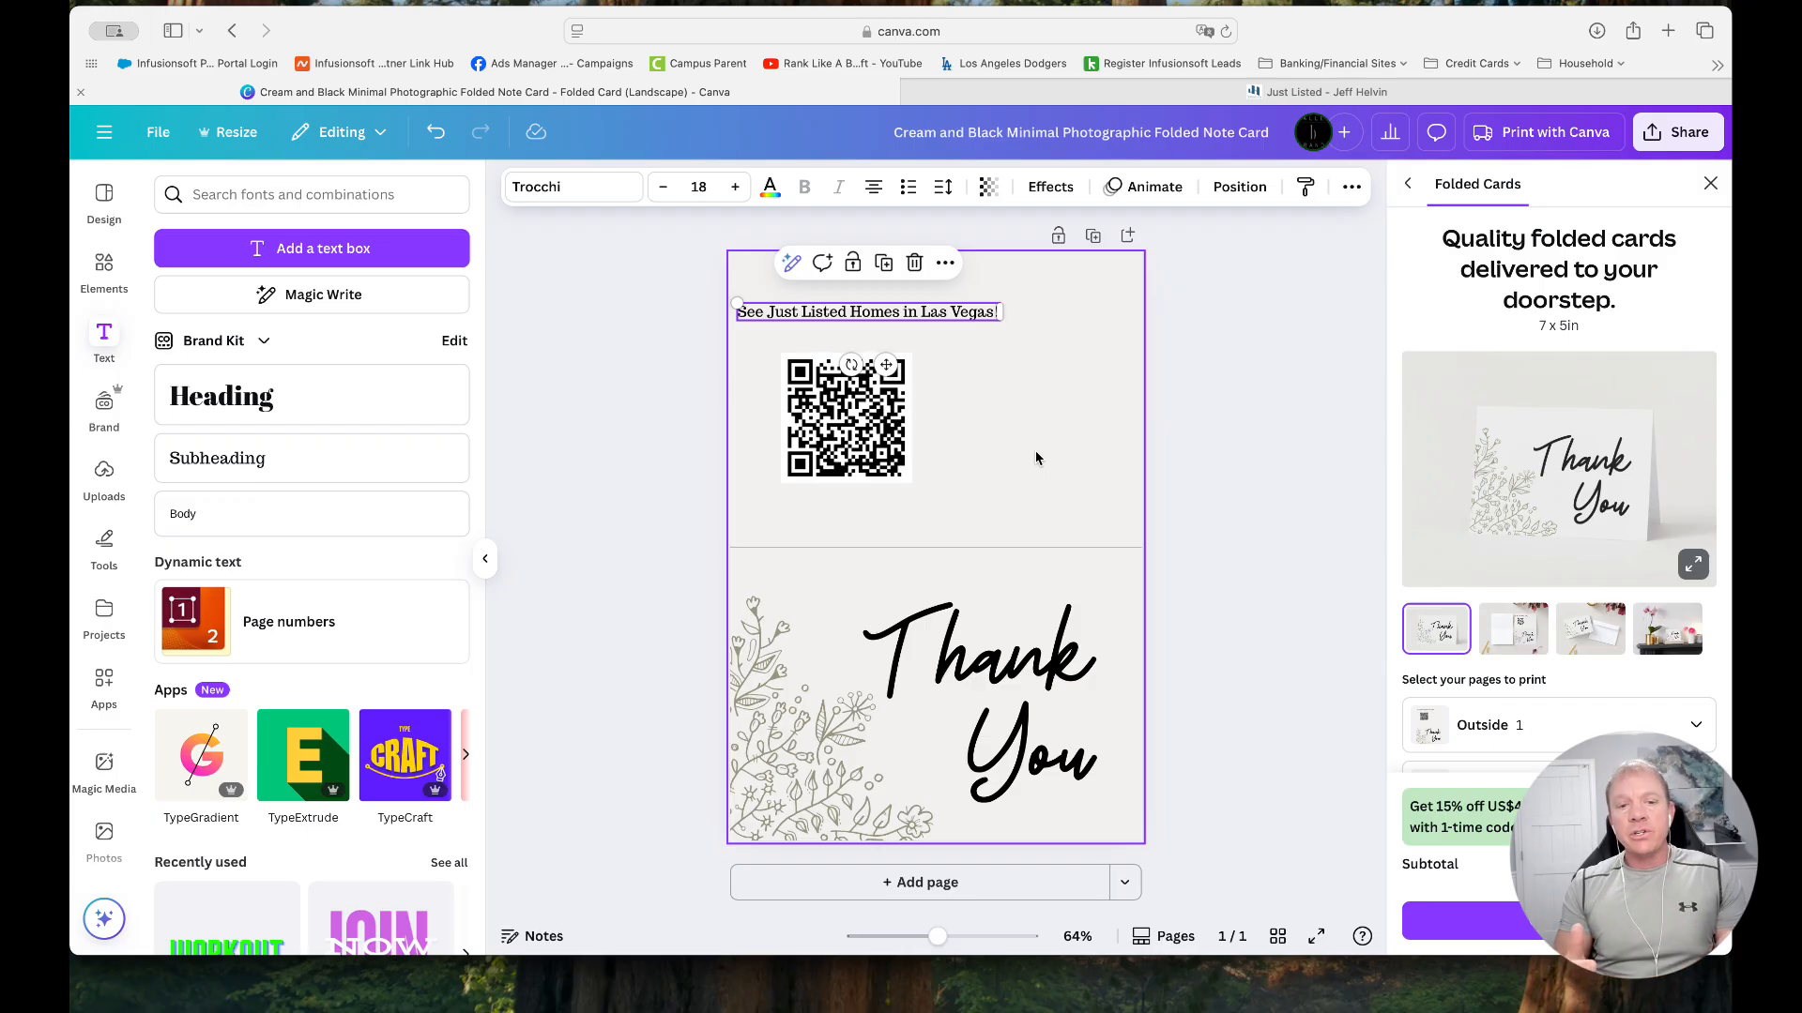
click(841, 454)
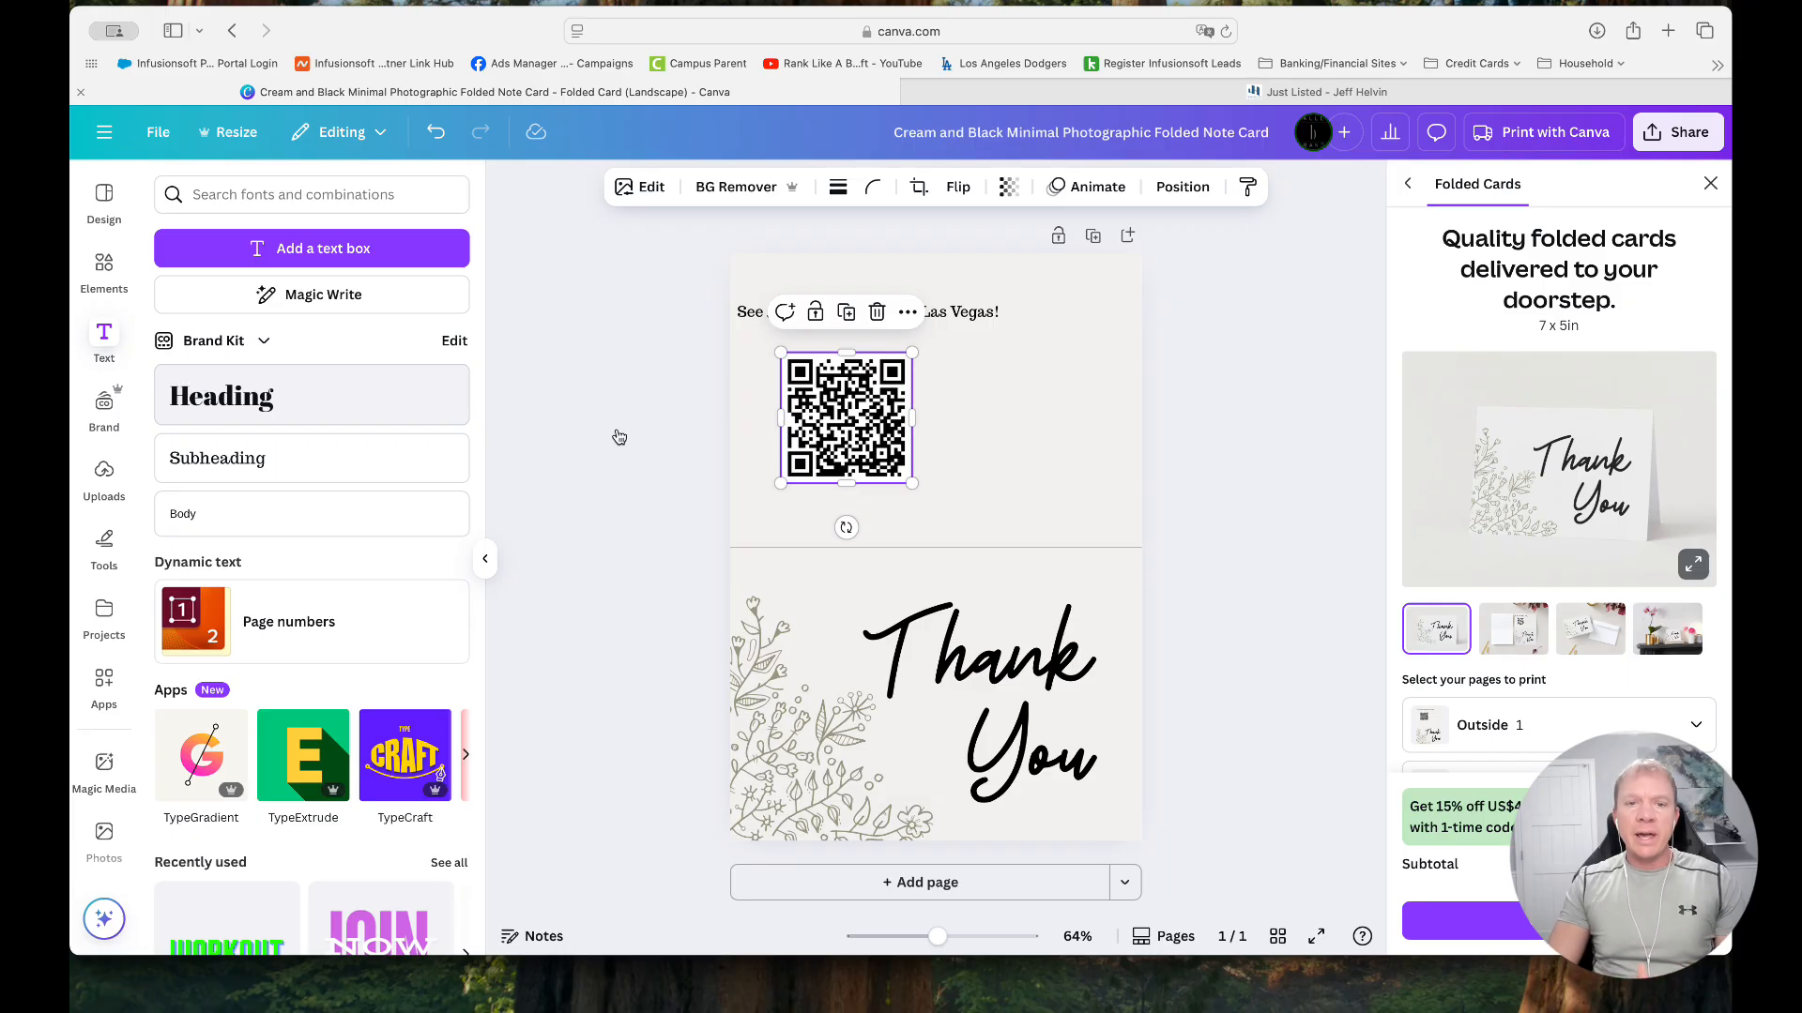
double_click(834, 434)
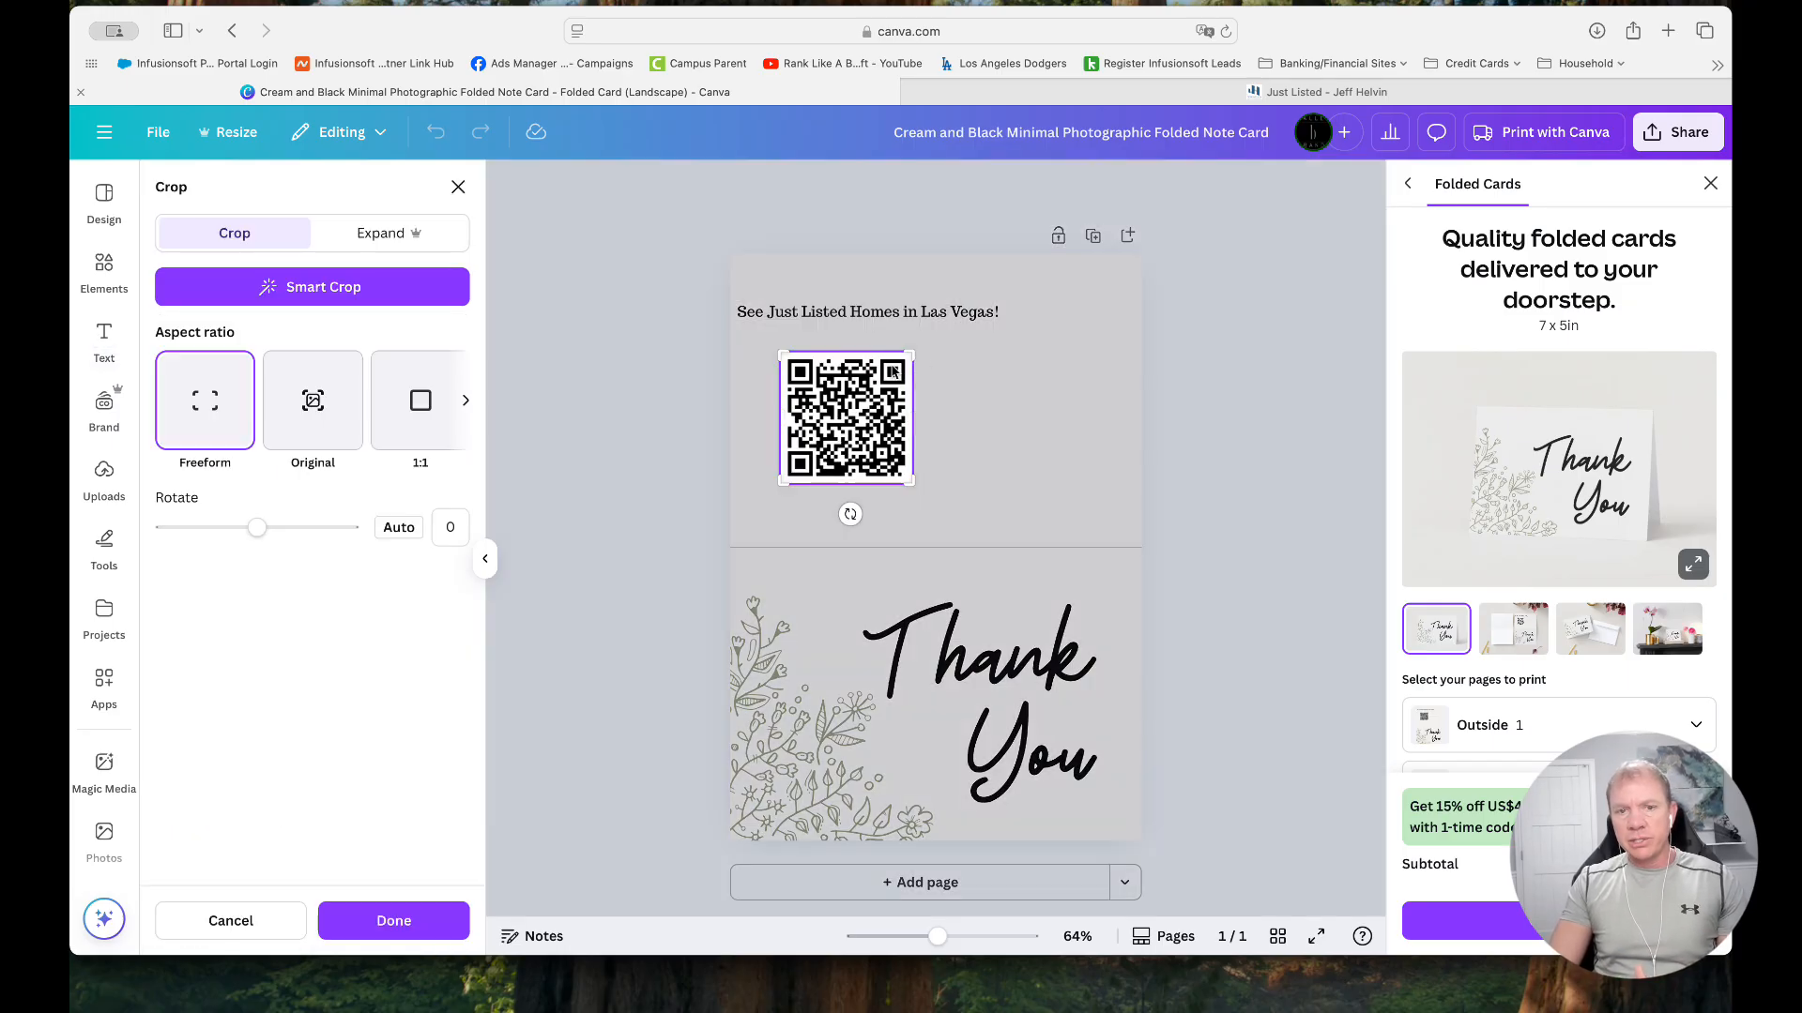
click(626, 428)
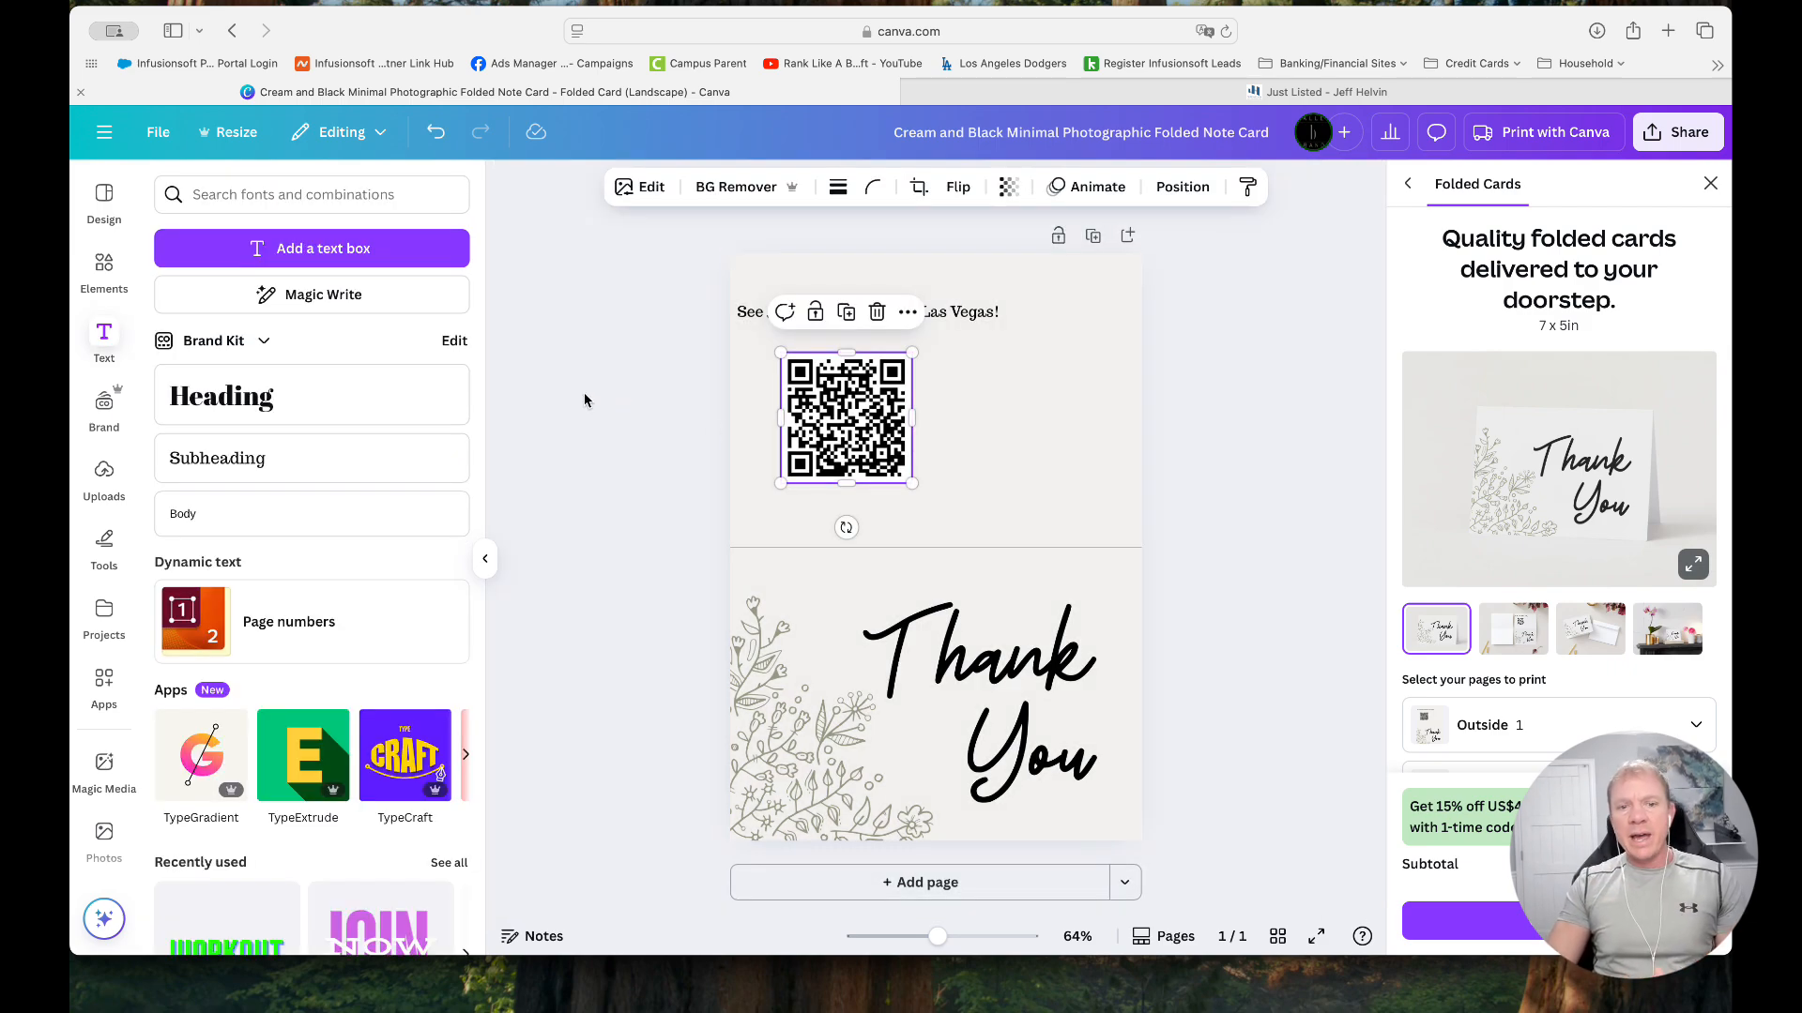
Leave the card for the home page and open the recent design "Just Listed Homes in Las Vegas QR code"
click(103, 131)
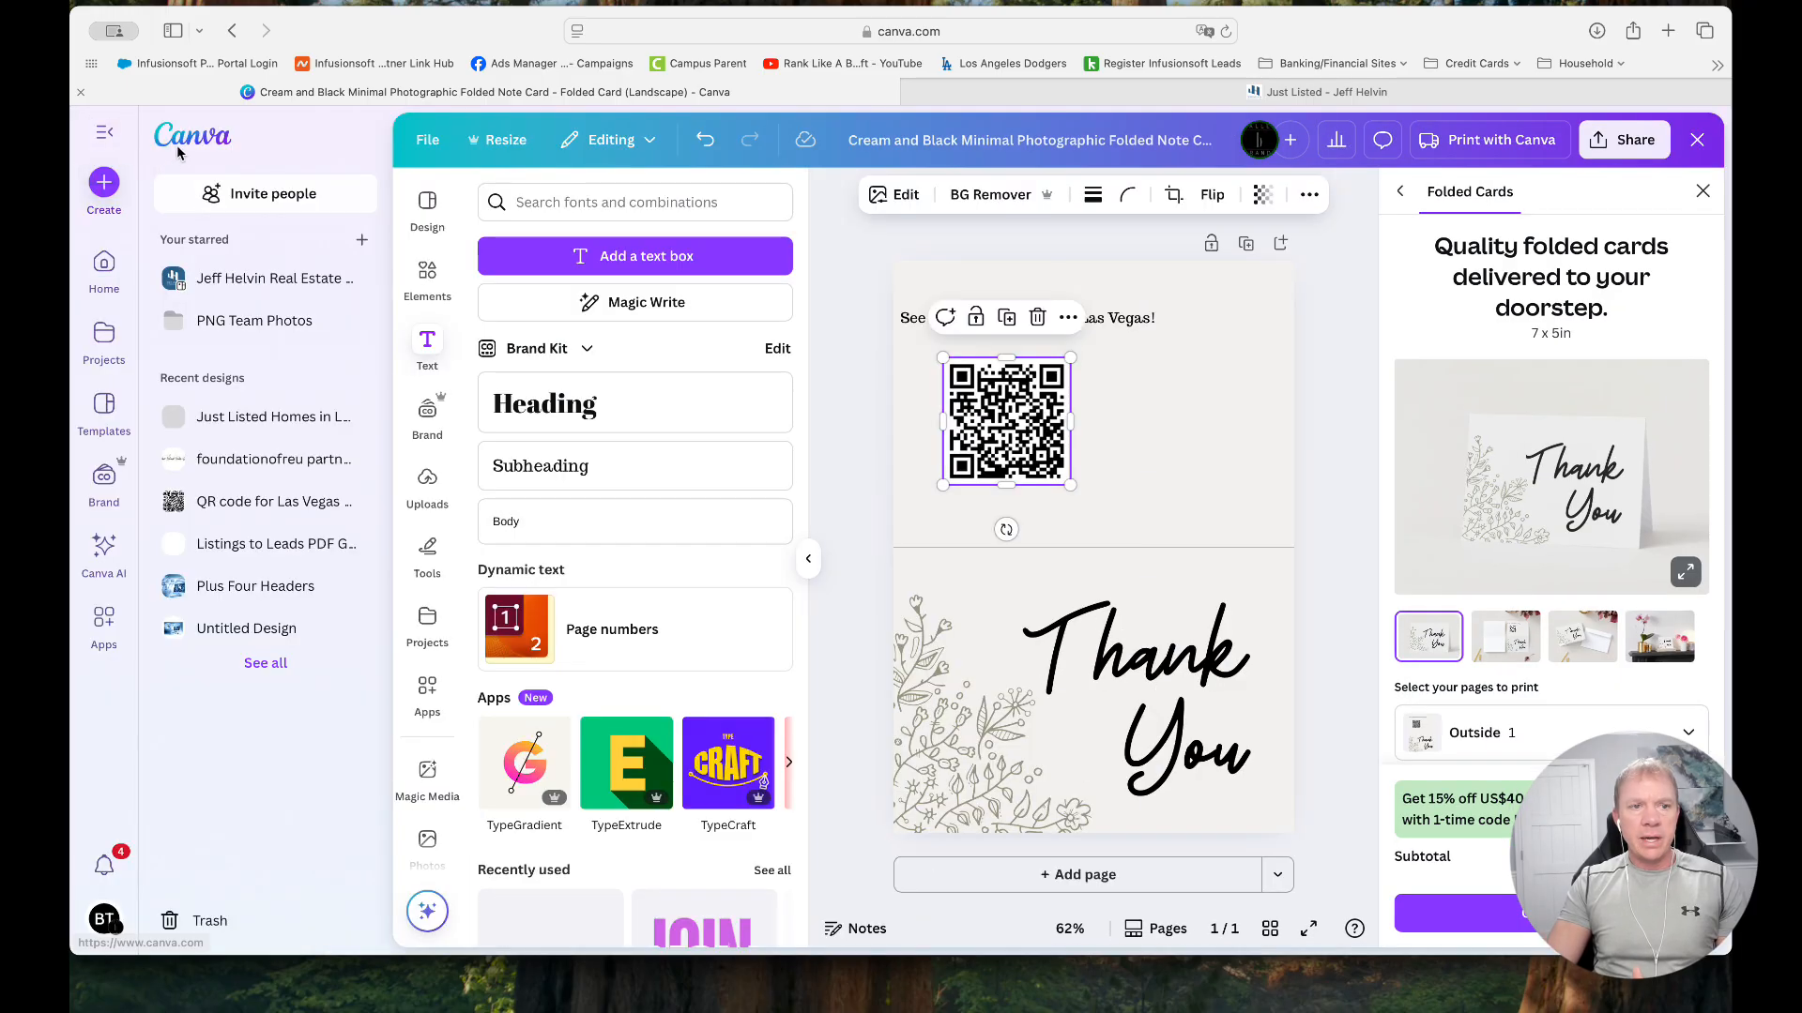
click(178, 153)
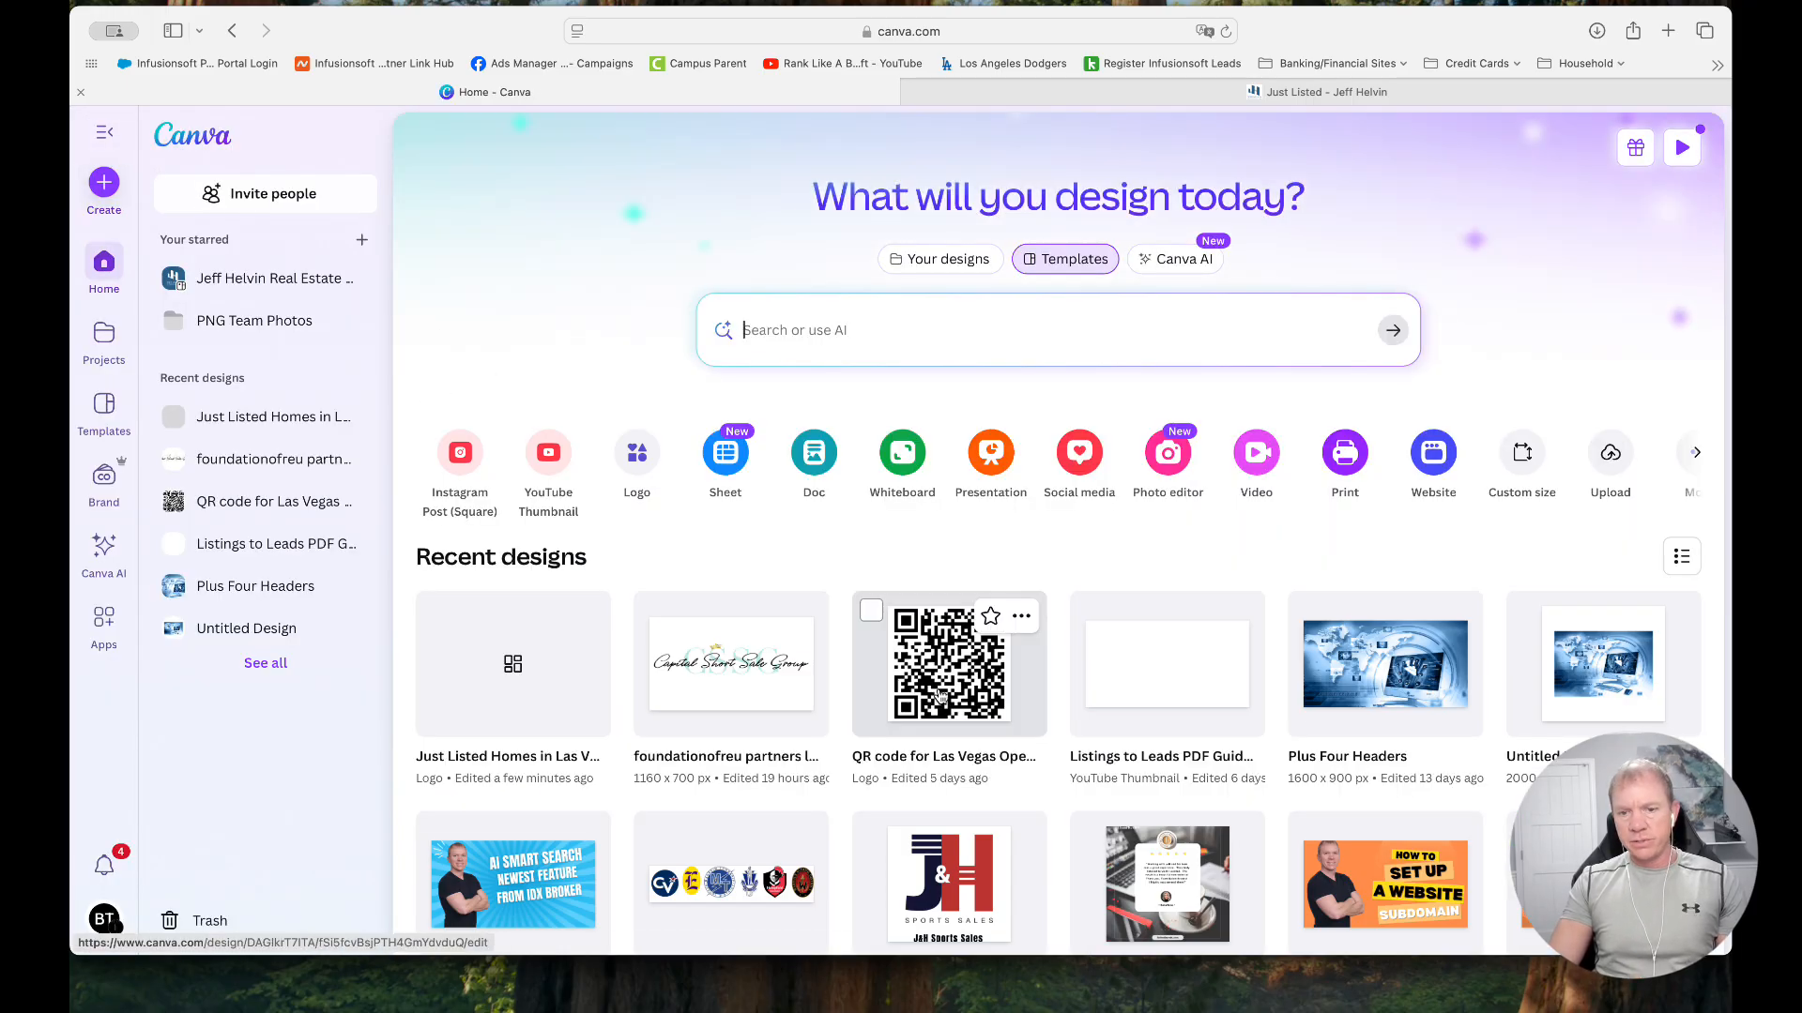
click(499, 710)
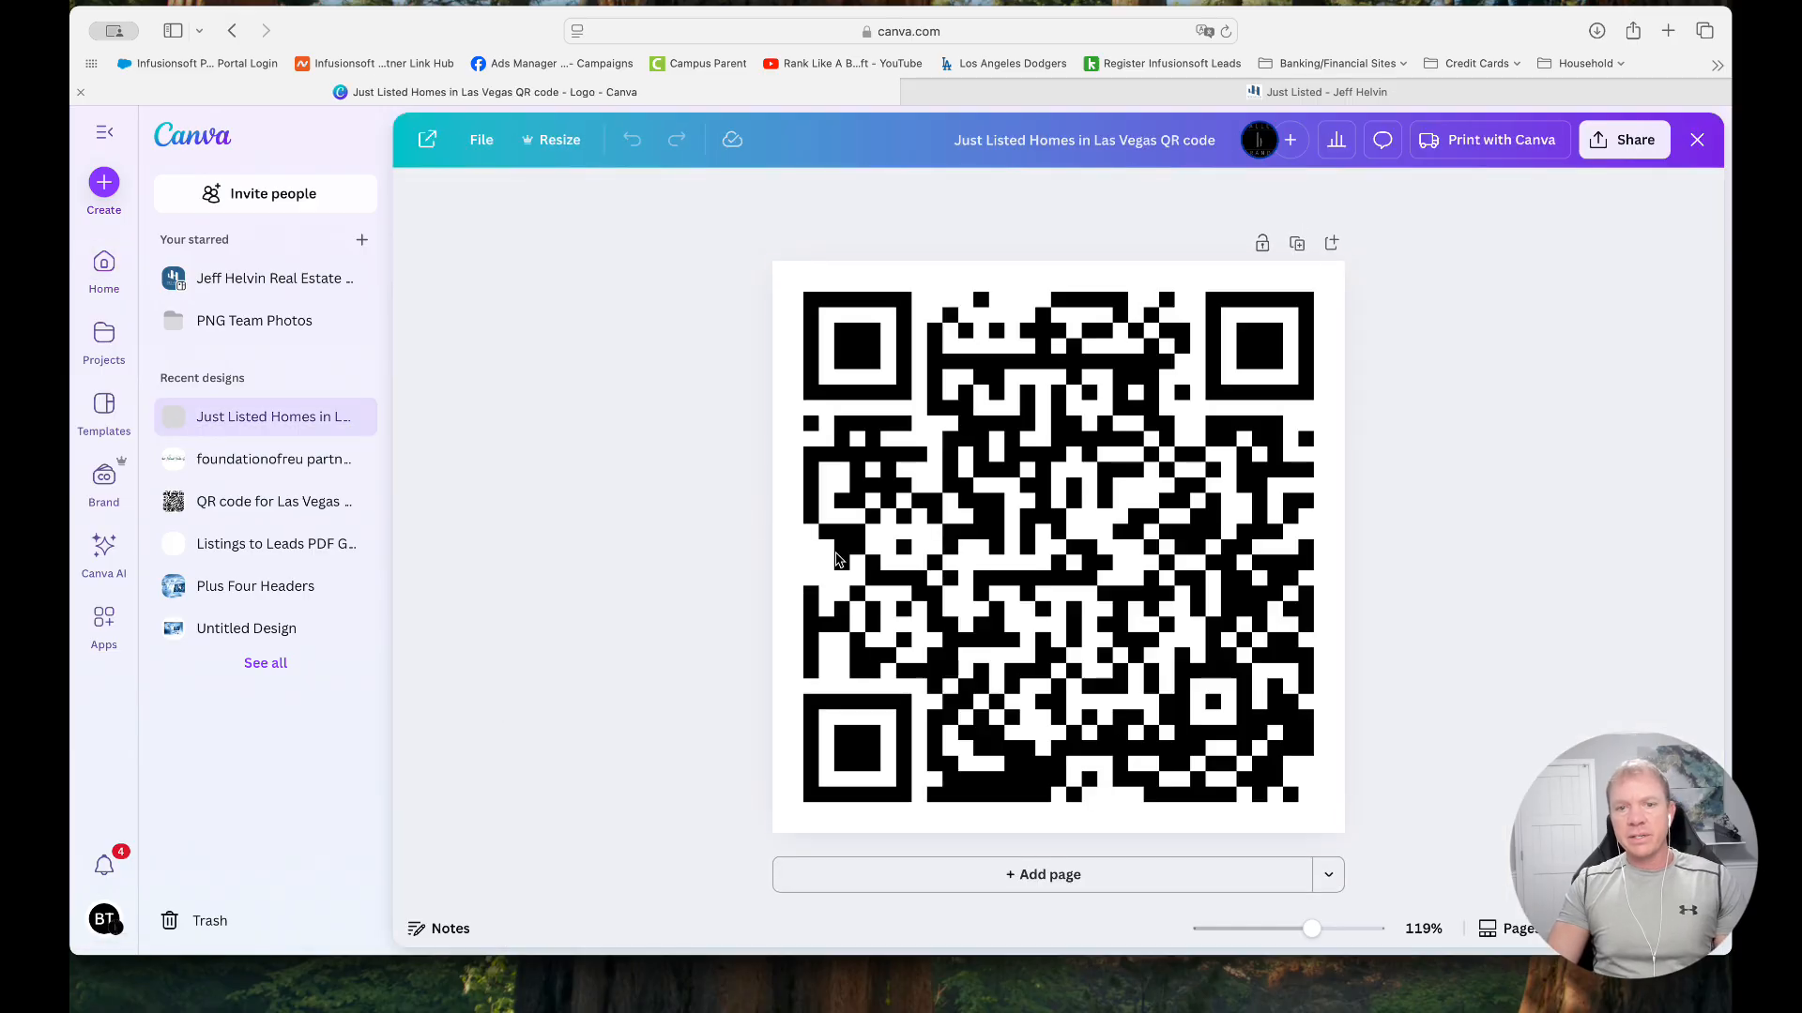
Undo the accidental move of the QR code, open its code settings and select the entire URL
click(978, 551)
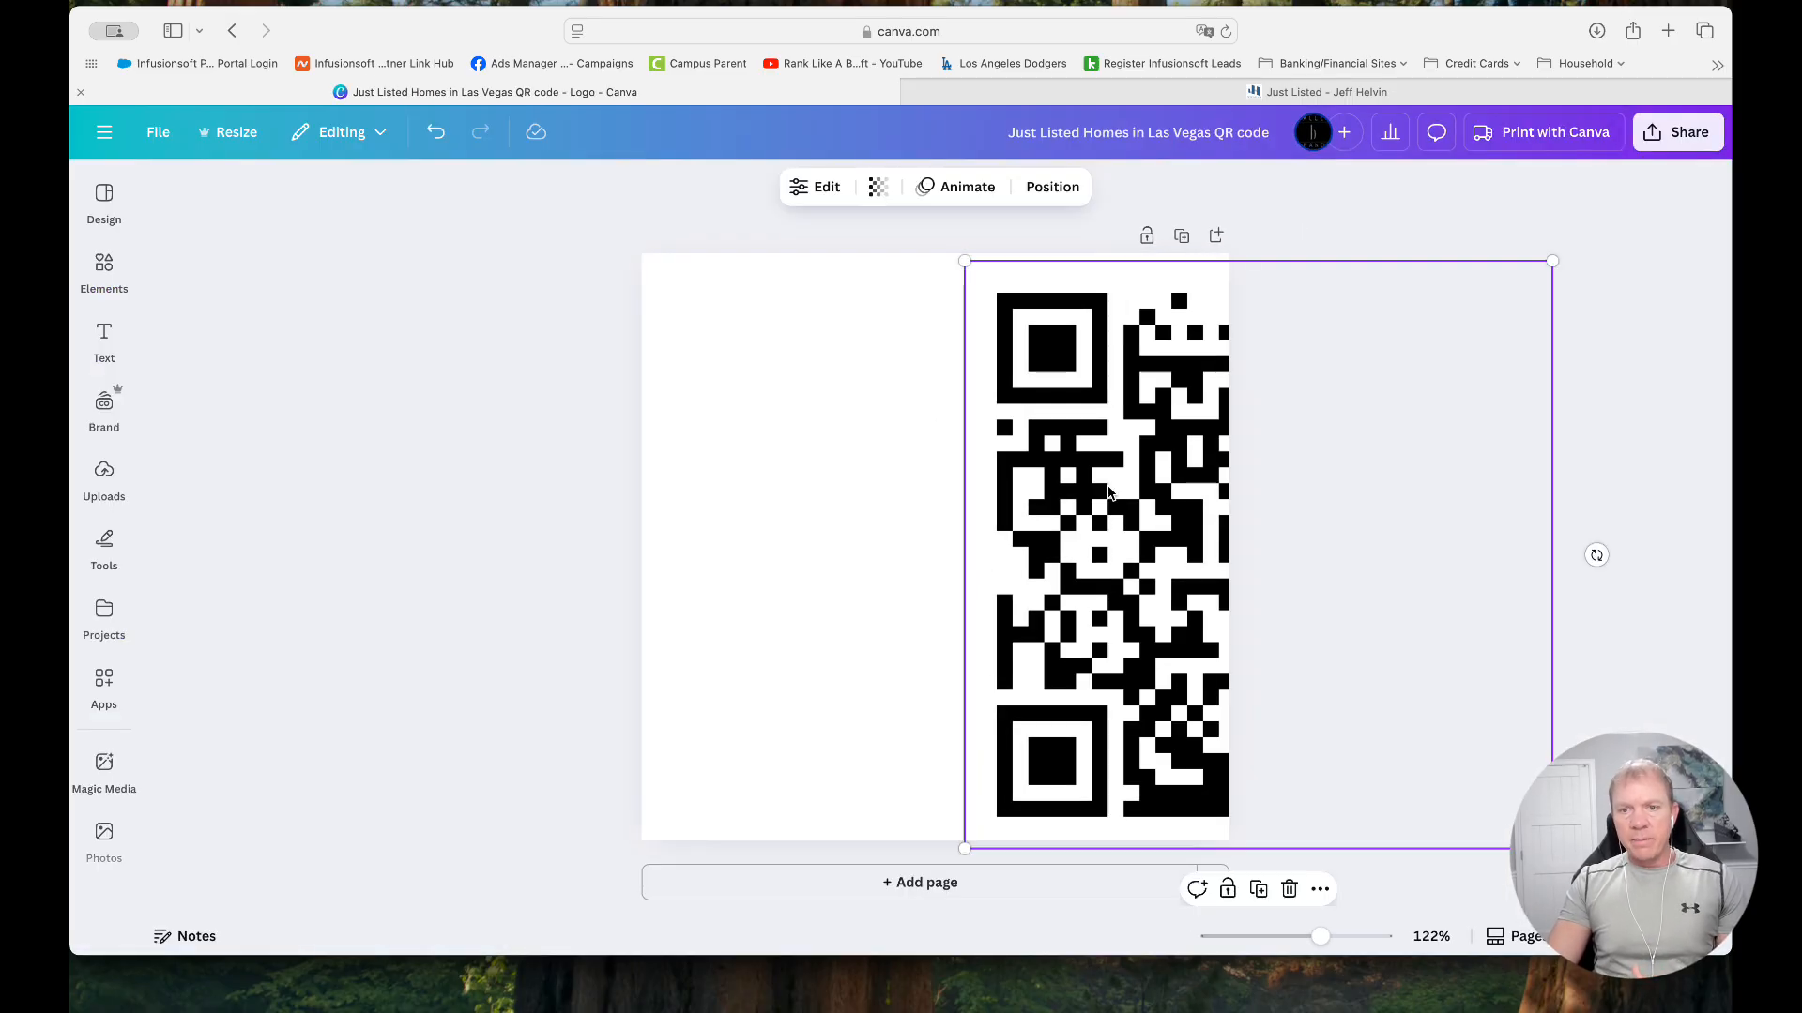
key(super+z)
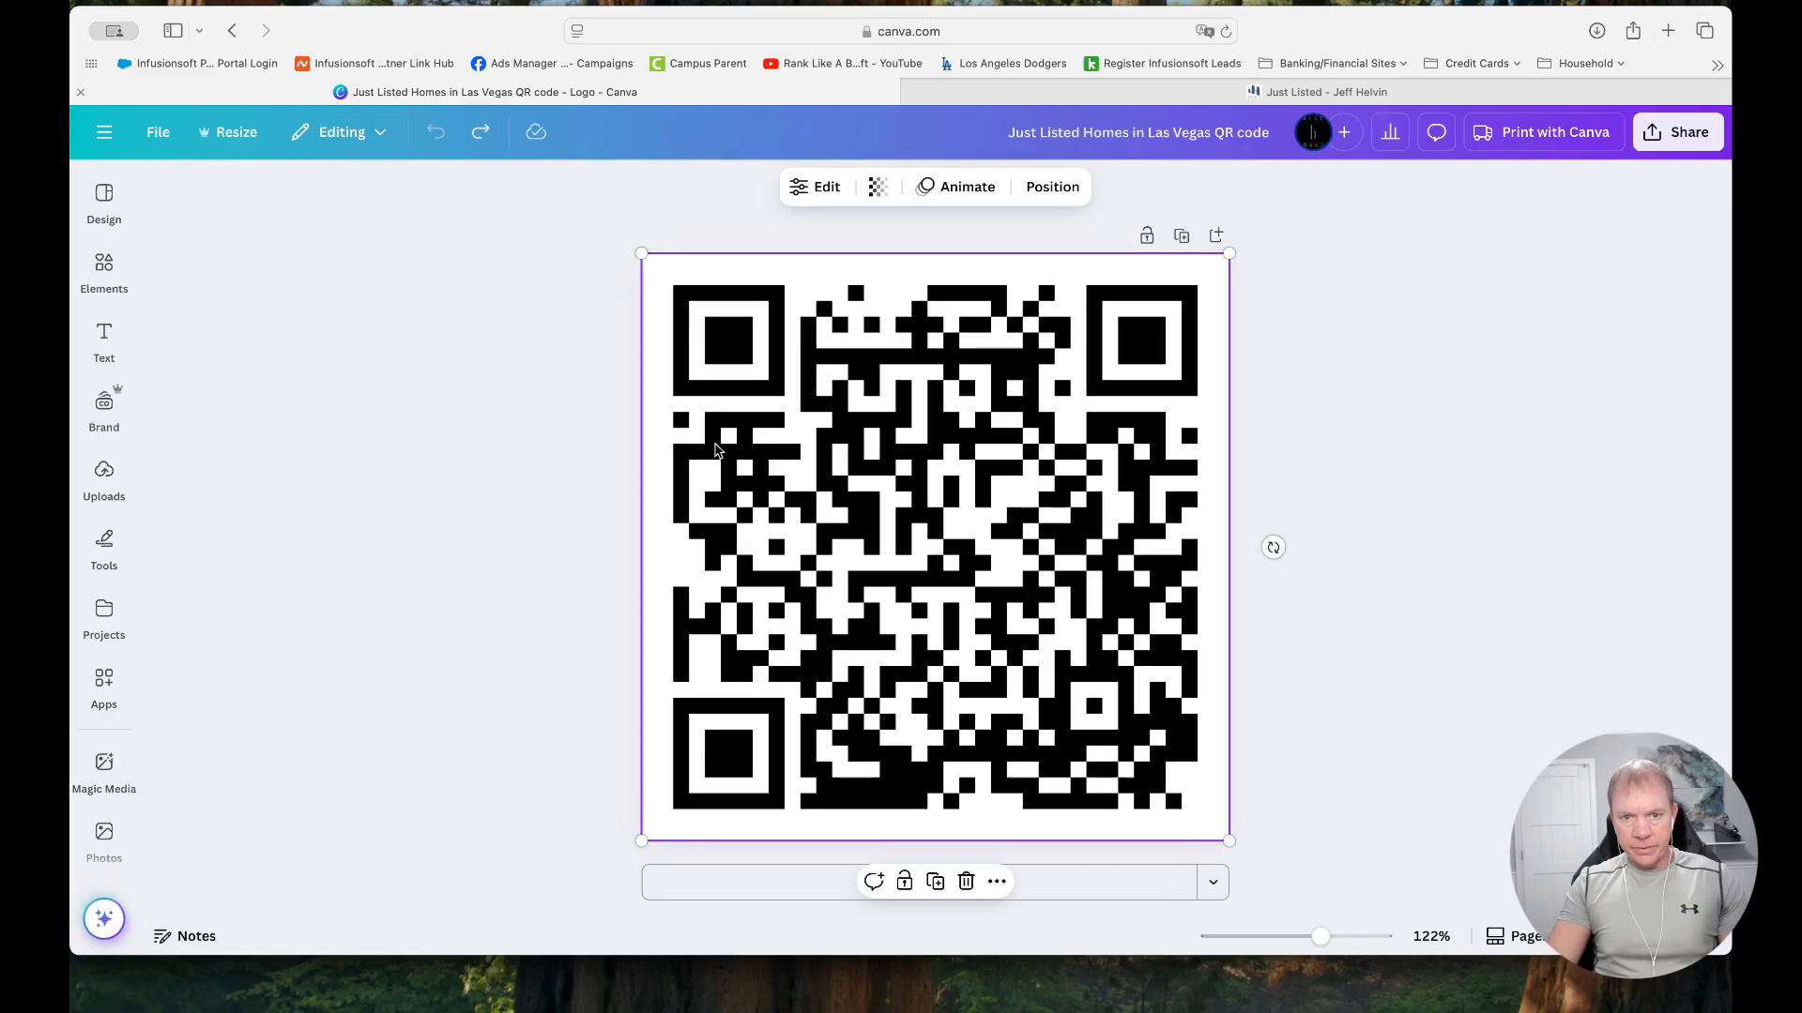
double_click(883, 436)
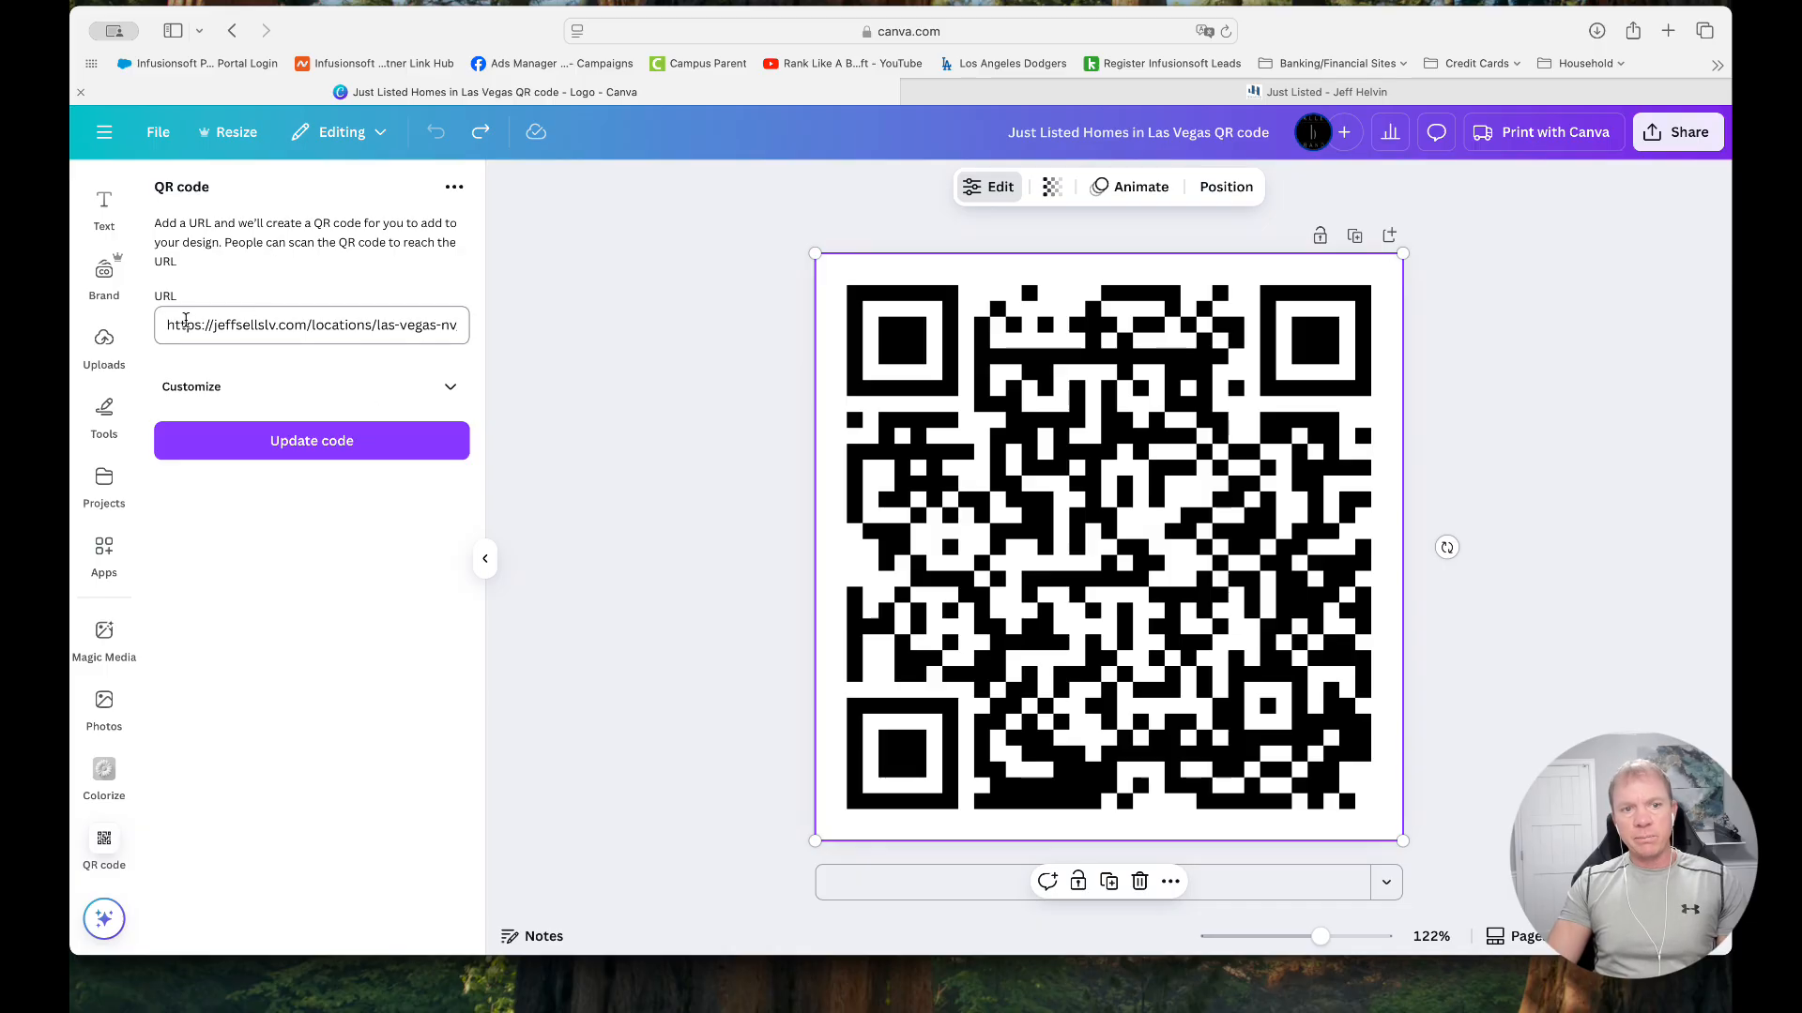
drag(167, 327, 540, 336)
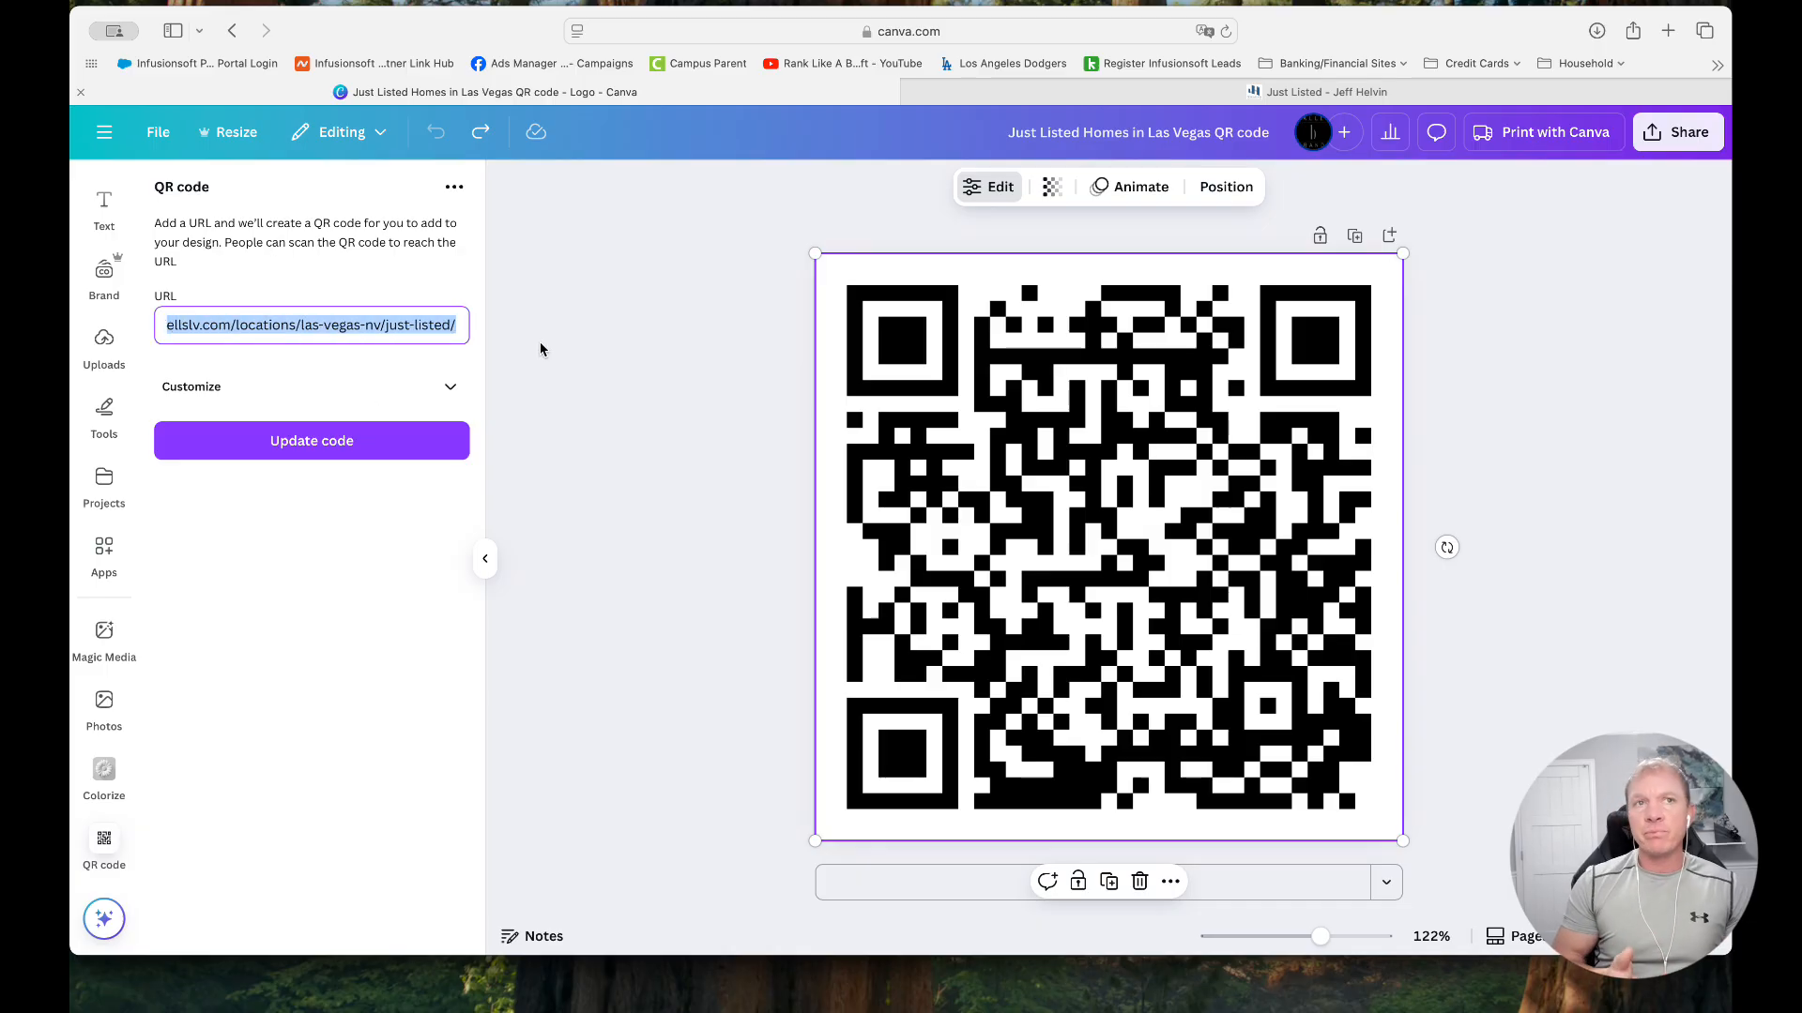